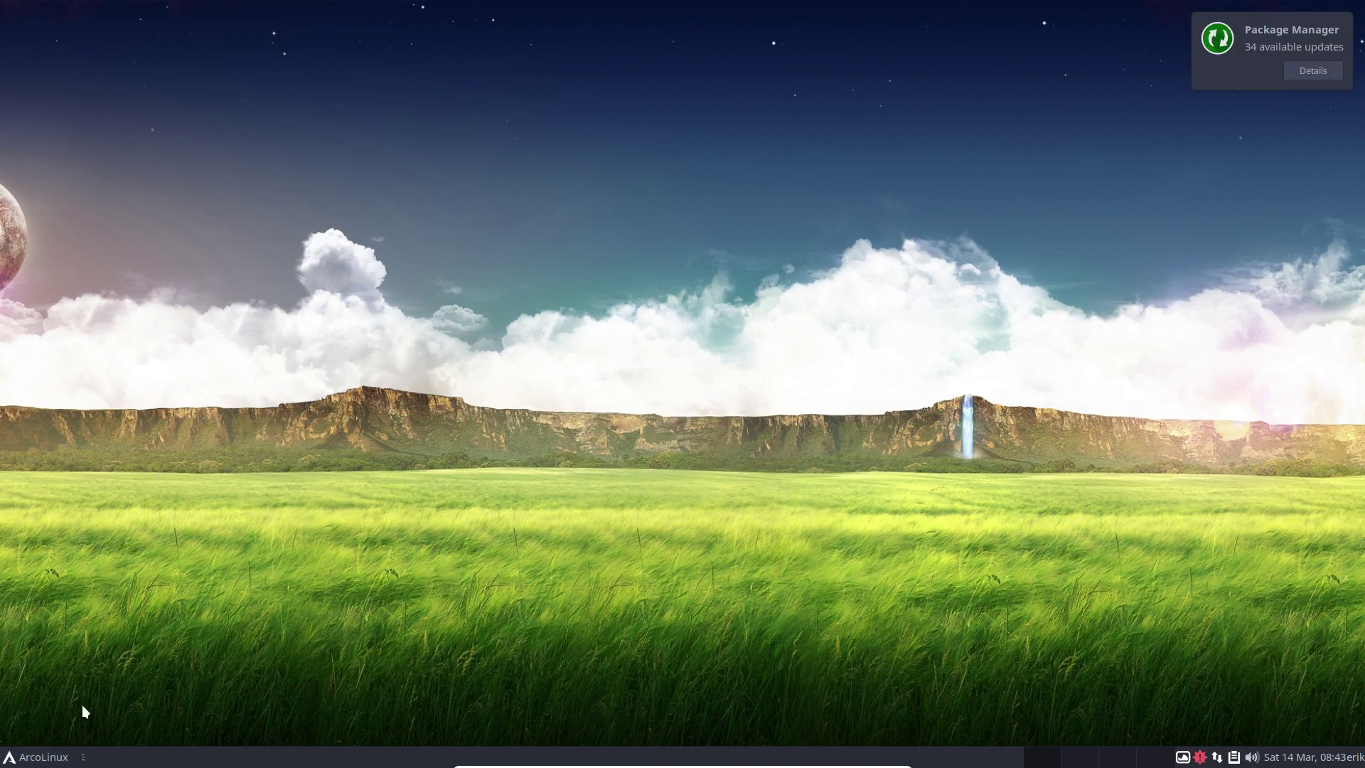
Open and close the Whisker menu, then drop down the xfce4-terminal with F12.
{"action": "left_click", "coordinate": [36, 756]}
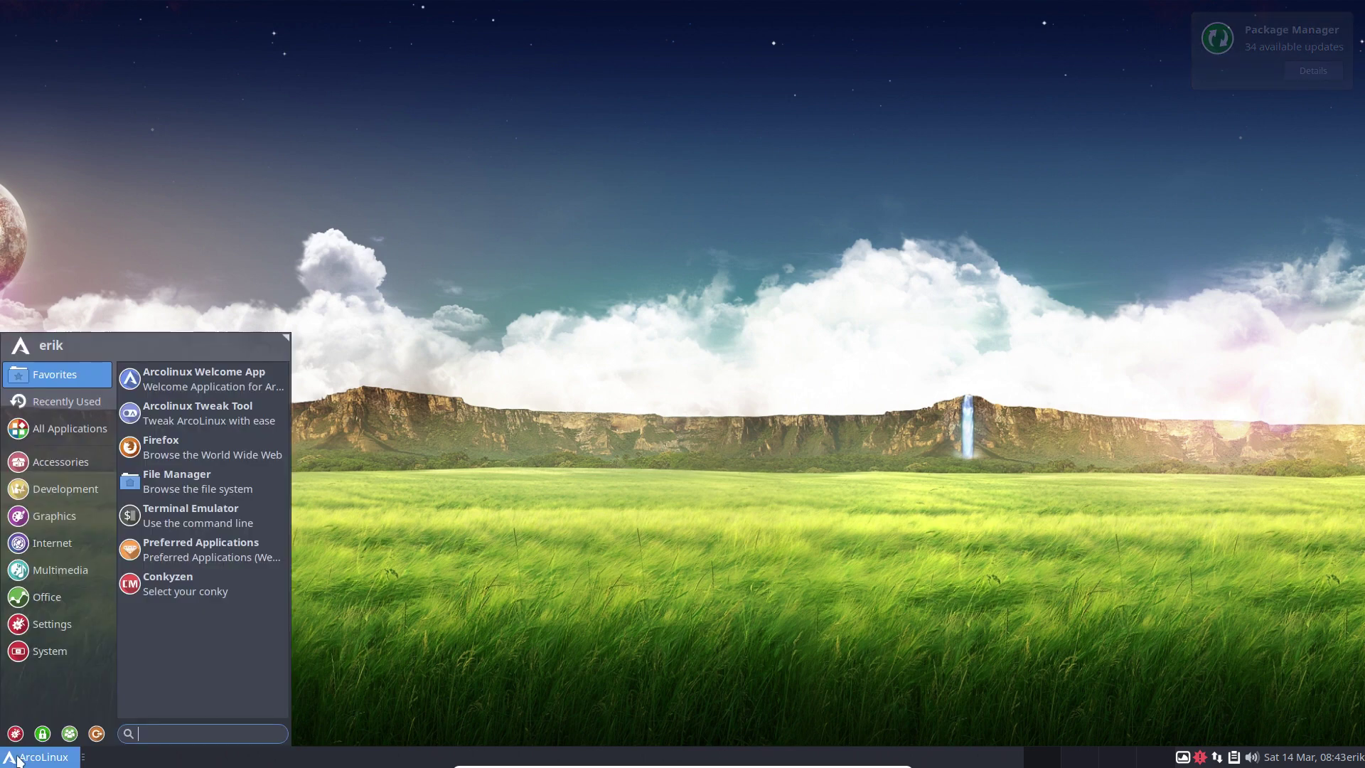
{"action": "left_click", "coordinate": [384, 535]}
{"action": "key", "text": "F12"}
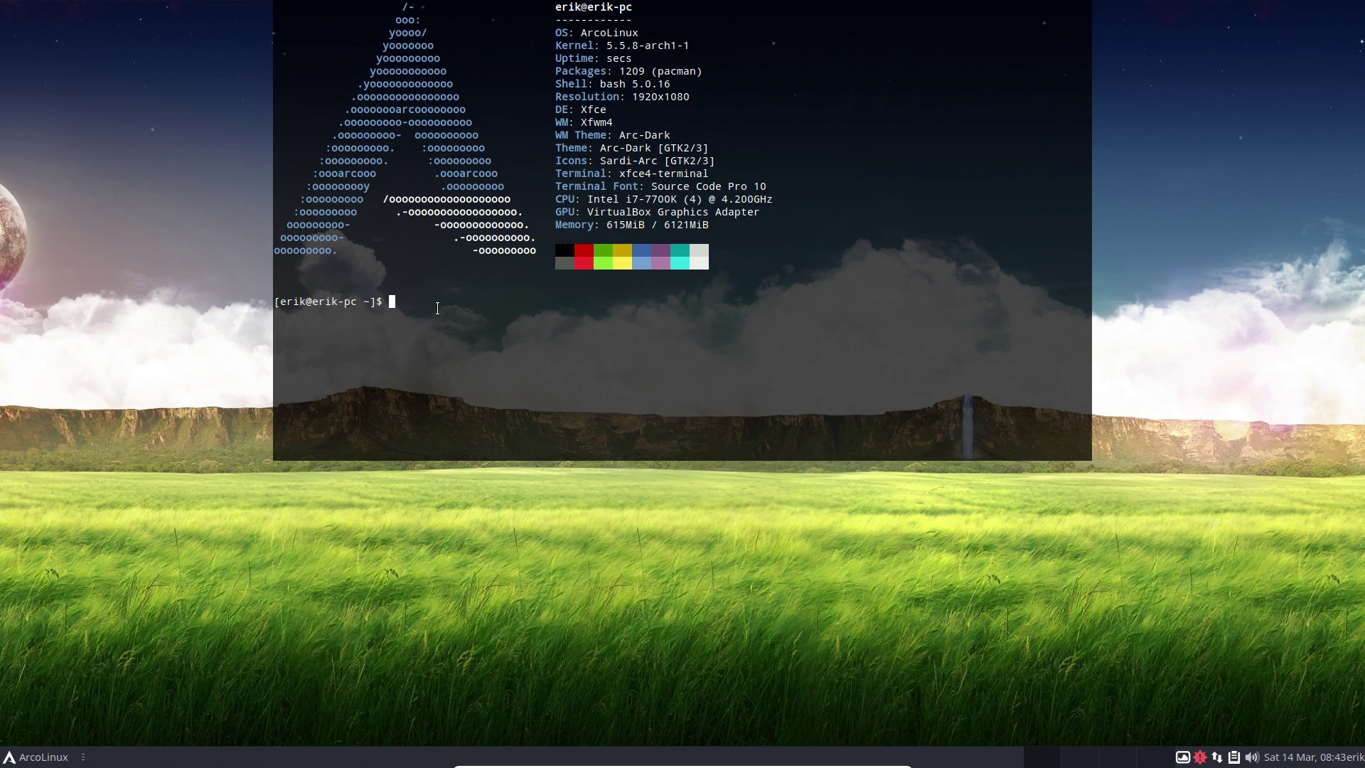
Run sysinfo to print the system summary, then hide and restore the drop-down terminal.
{"action": "type", "text": "sysinfo"}
{"action": "key", "text": "Return"}
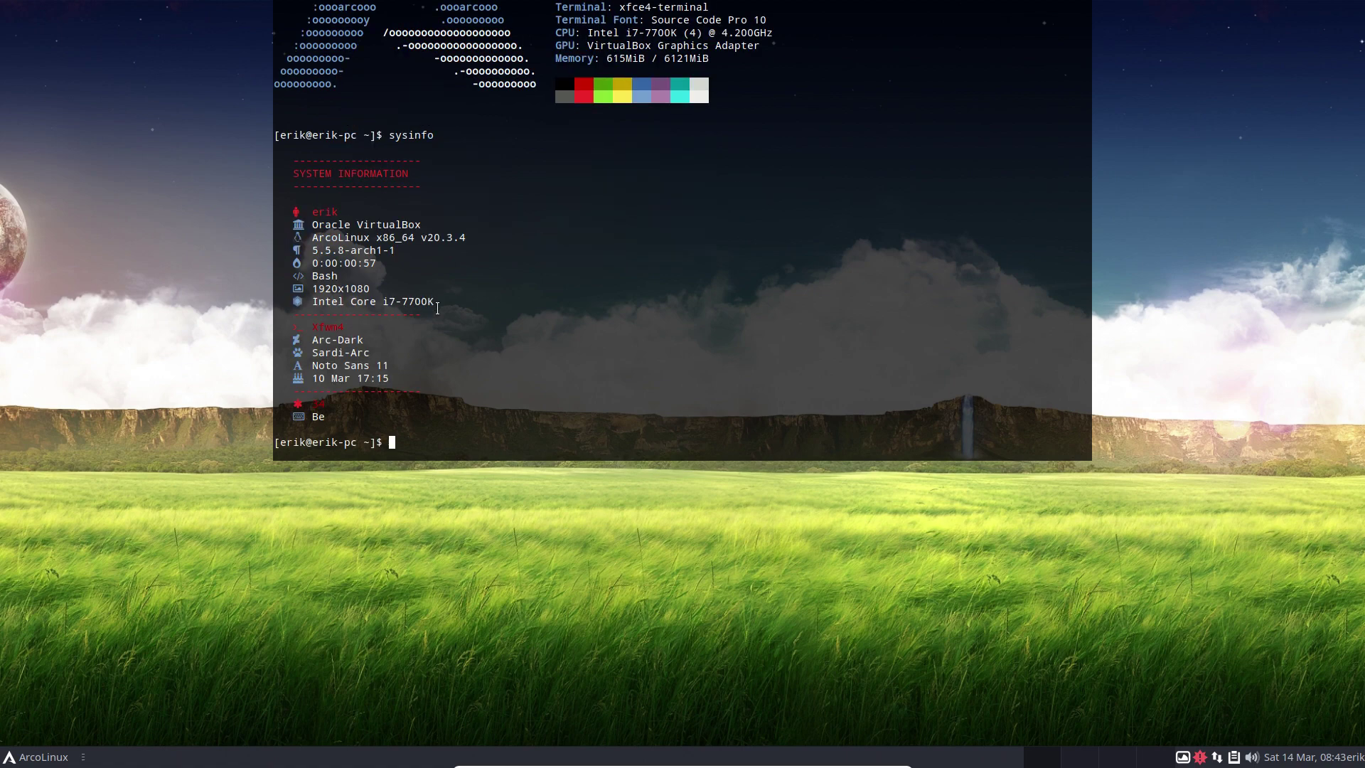
{"action": "left_click_drag", "start_coordinate": [434, 238], "coordinate": [480, 237]}
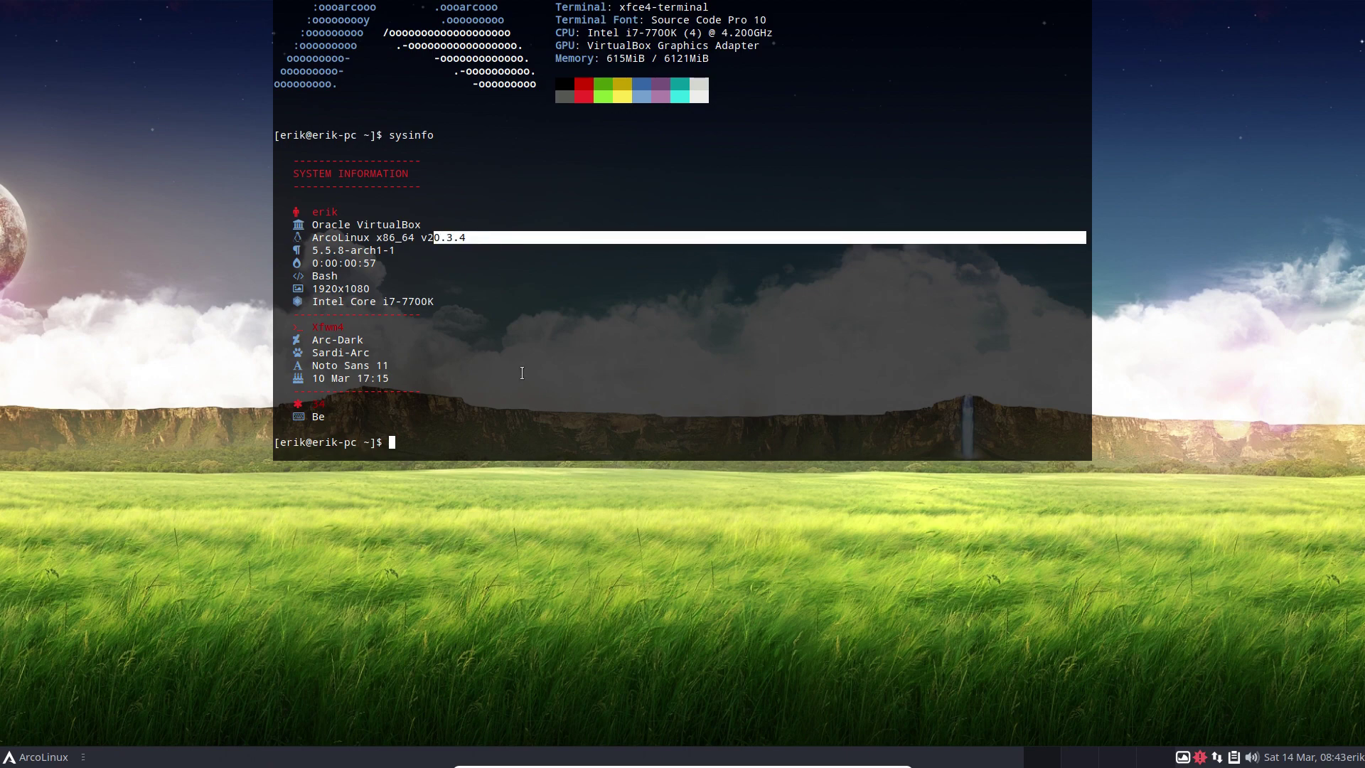
{"action": "left_click", "coordinate": [505, 413]}
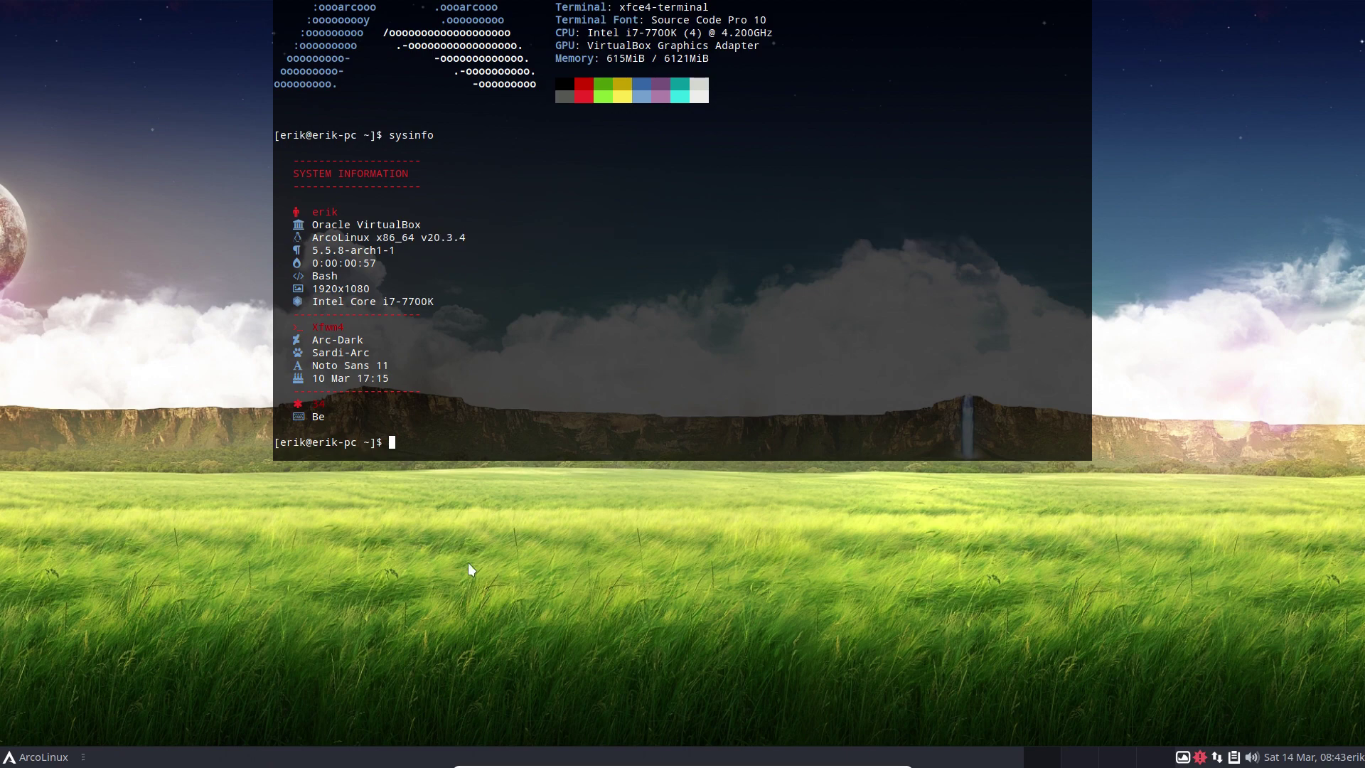
{"action": "key", "text": "F12"}
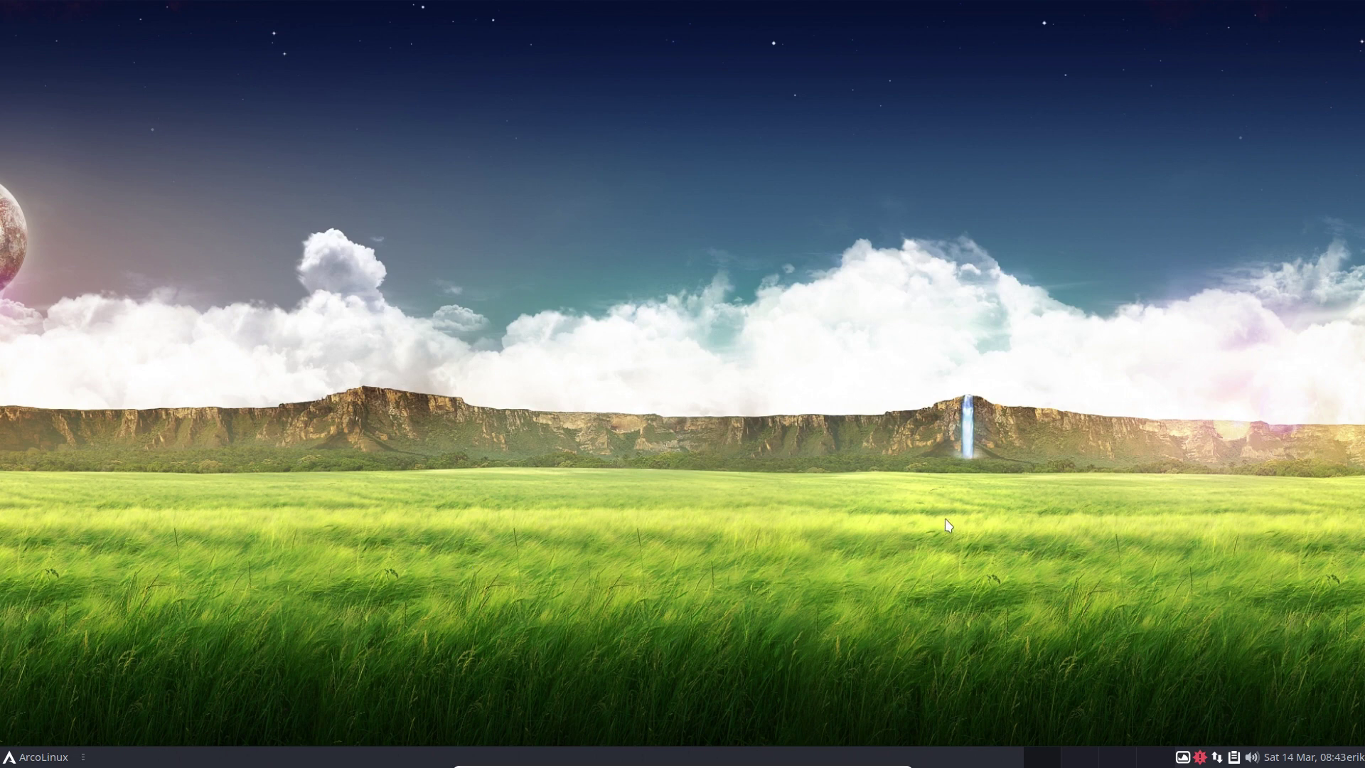
{"action": "key", "text": "F12"}
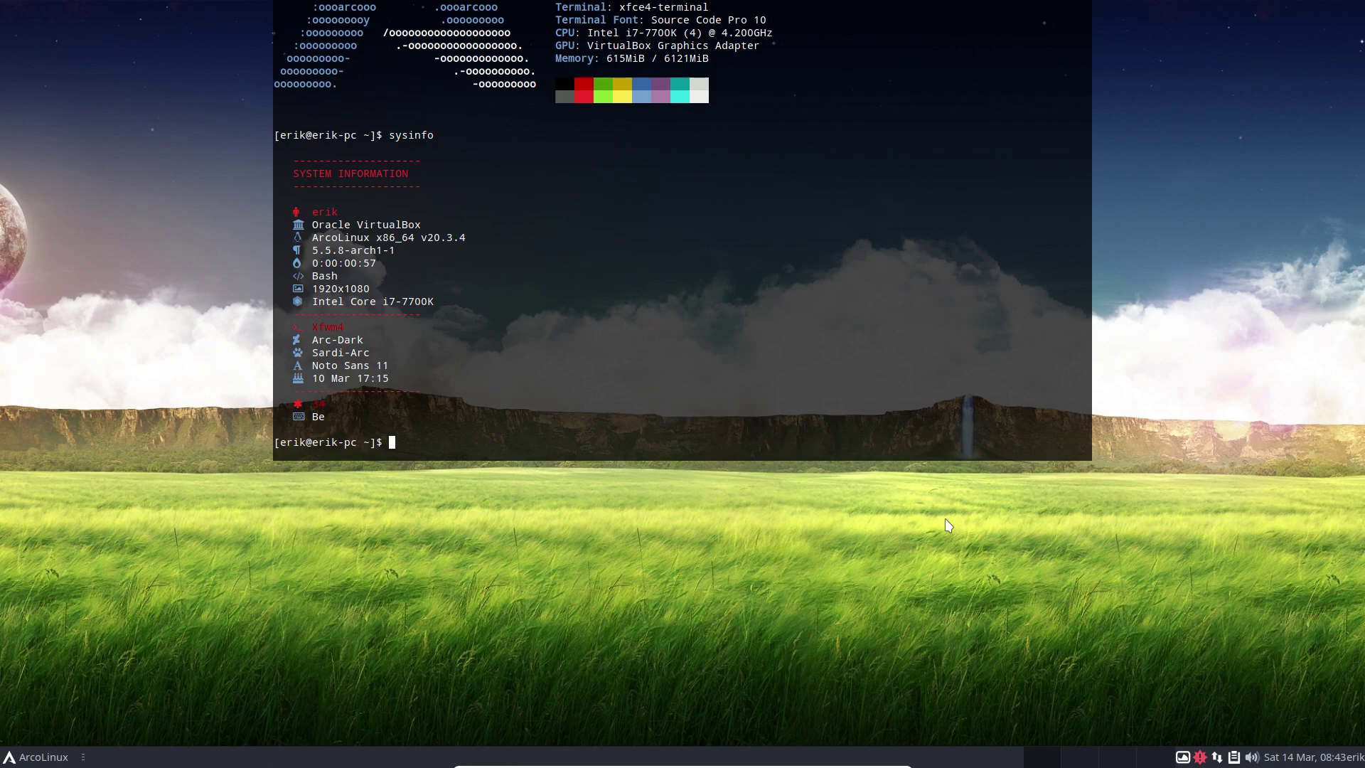
Run update and accept the 36-package system upgrade.
{"action": "type", "text": "update"}
{"action": "key", "text": "Return"}
{"action": "key", "text": "Return"}
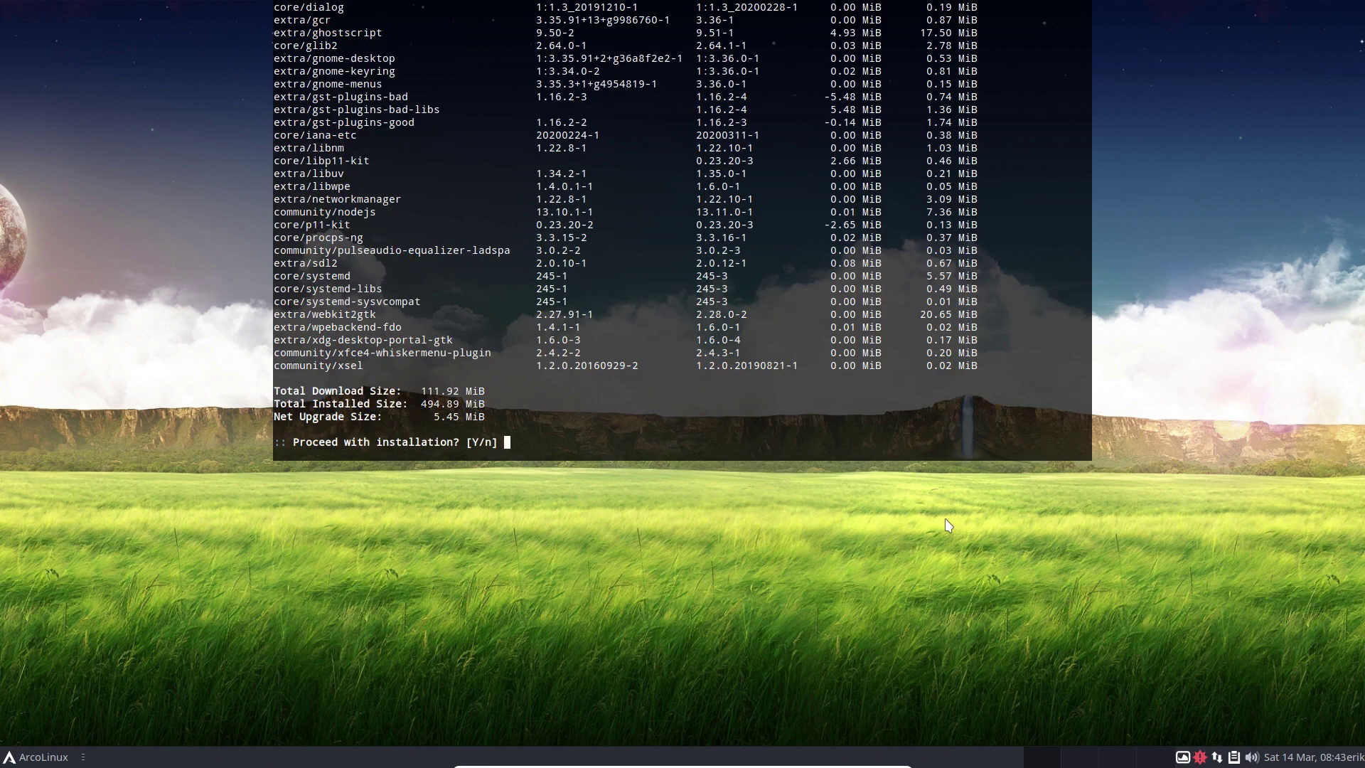
{"action": "key", "text": "Return"}
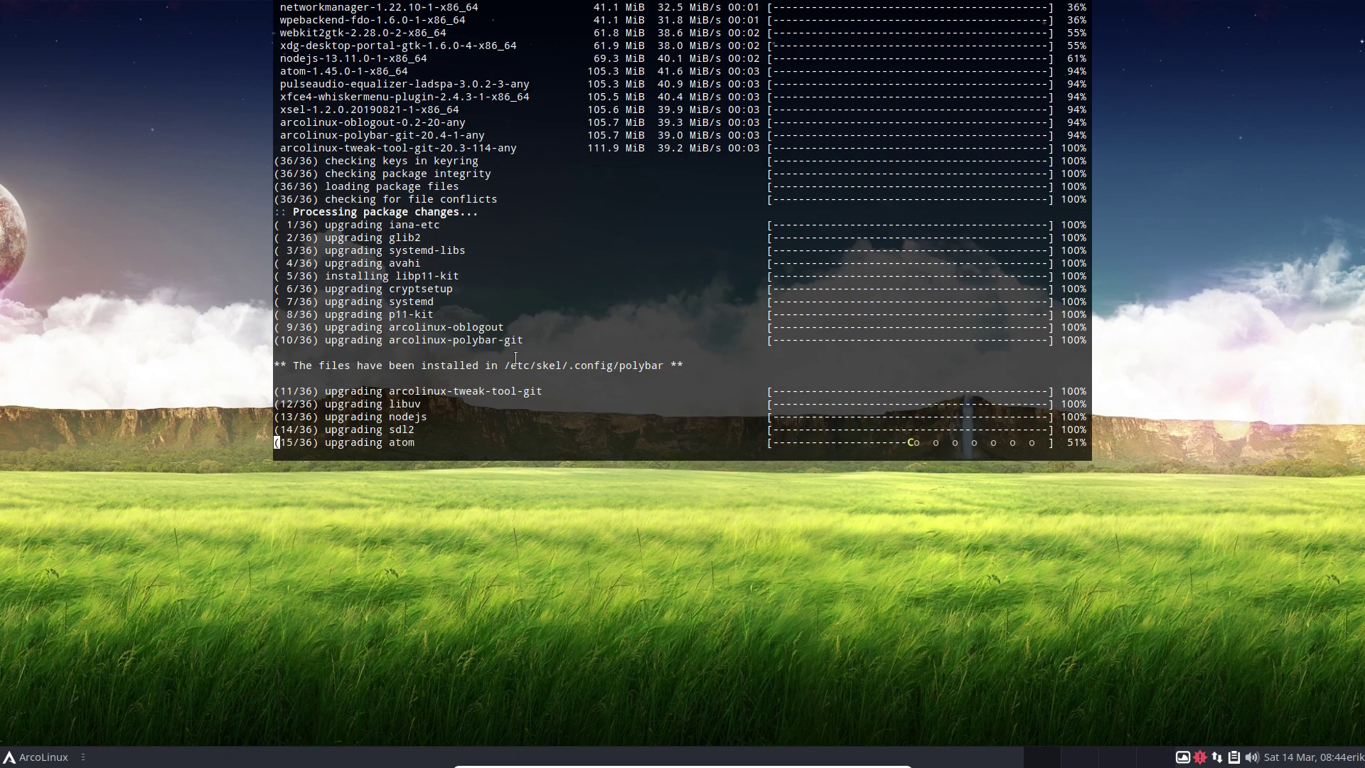
Highlight the /etc/skel/.config/polybar path mentioned in the upgrade output.
{"action": "left_click_drag", "start_coordinate": [486, 366], "coordinate": [601, 365]}
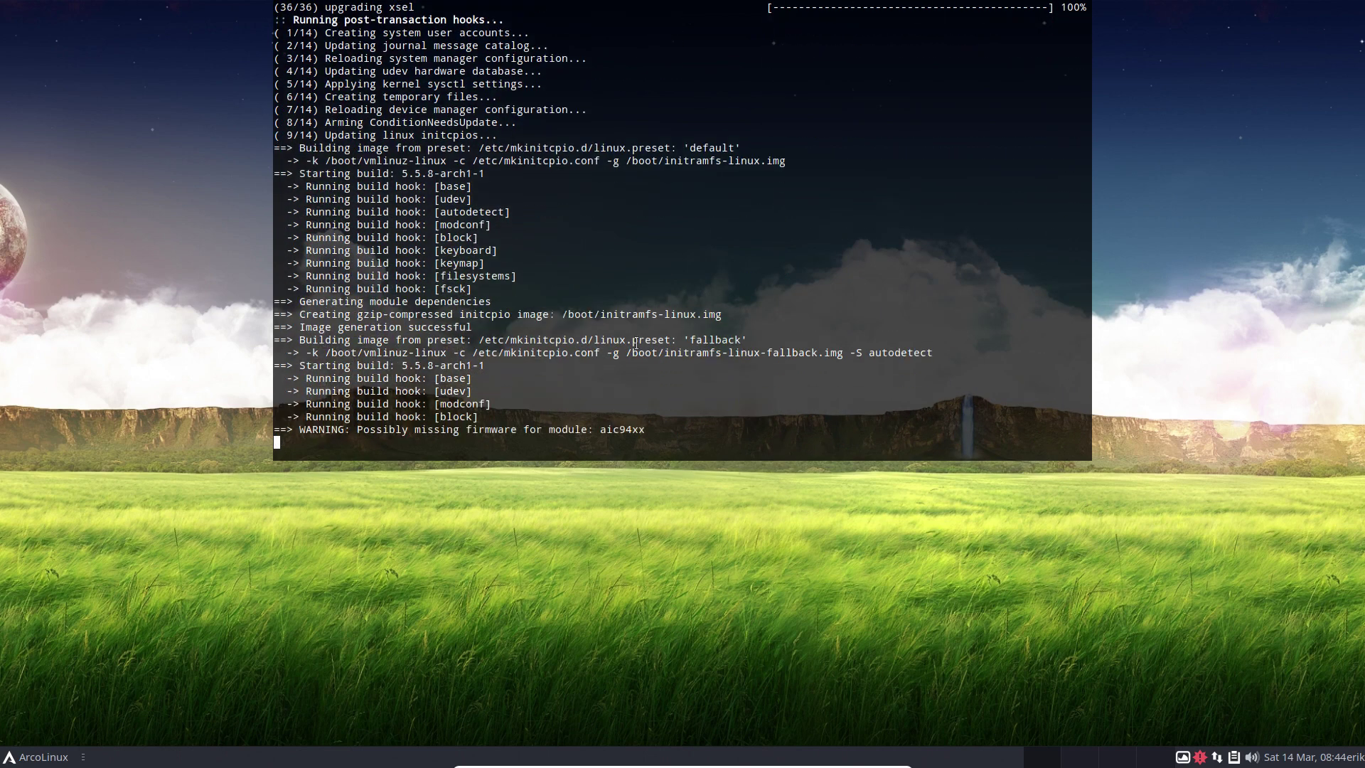
{"action": "scroll", "coordinate": [668, 253], "scroll_direction": "up", "scroll_amount": 17}
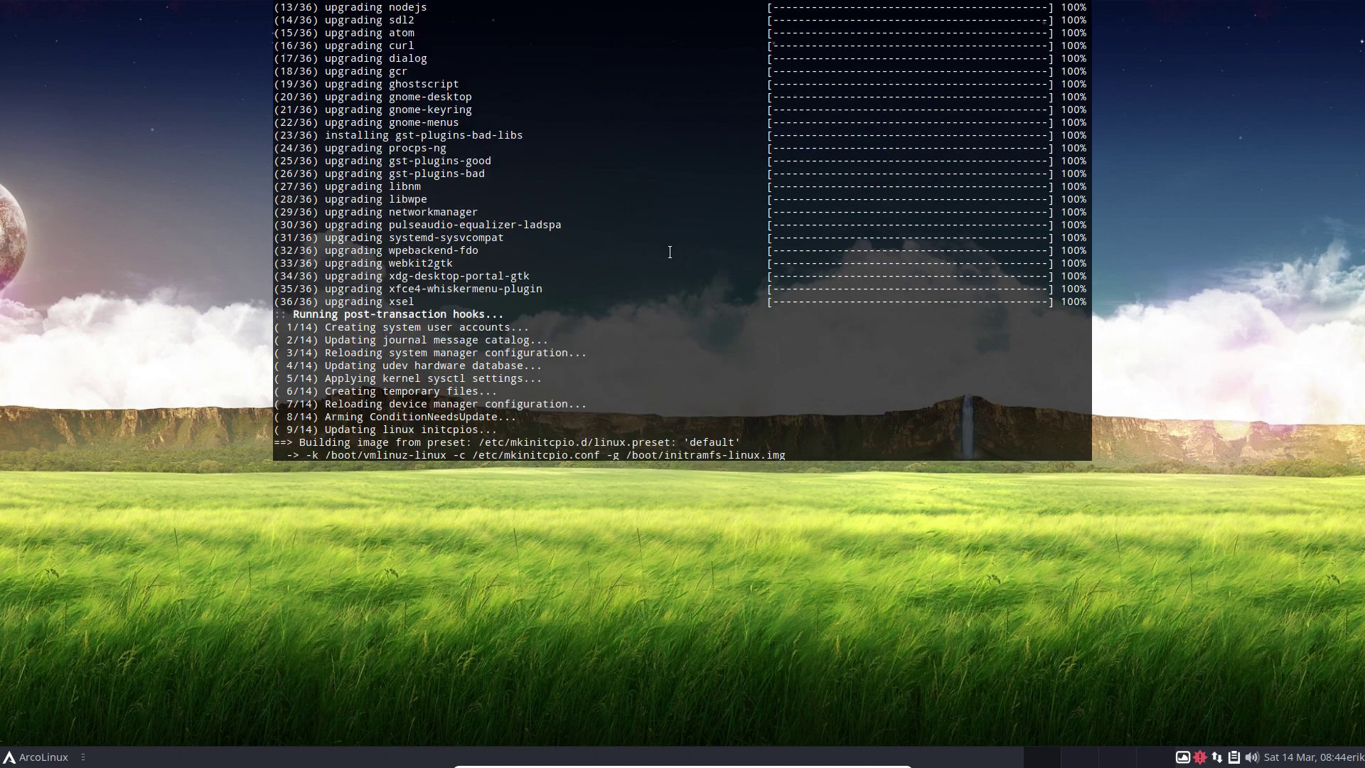
{"action": "left_click_drag", "start_coordinate": [563, 314], "coordinate": [677, 314]}
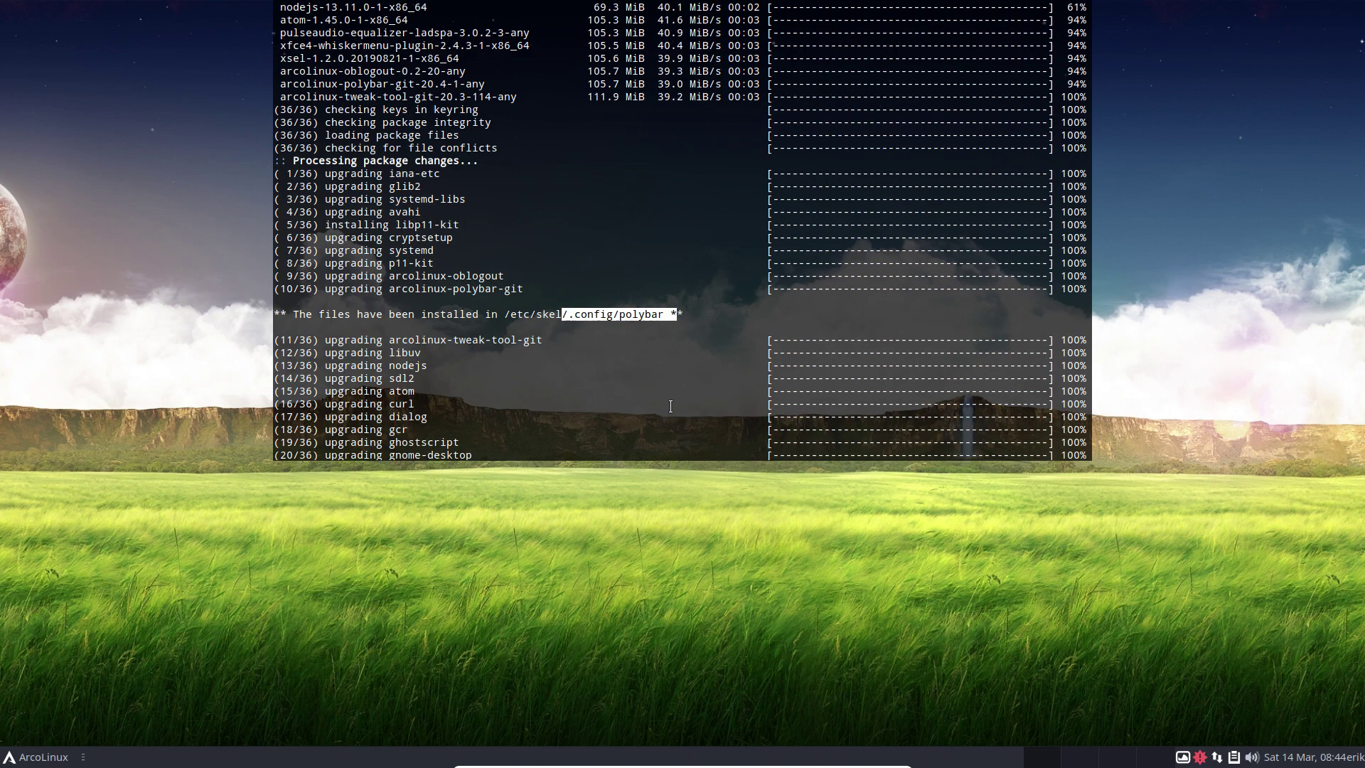
{"action": "scroll", "coordinate": [670, 406], "scroll_direction": "down", "scroll_amount": 17}
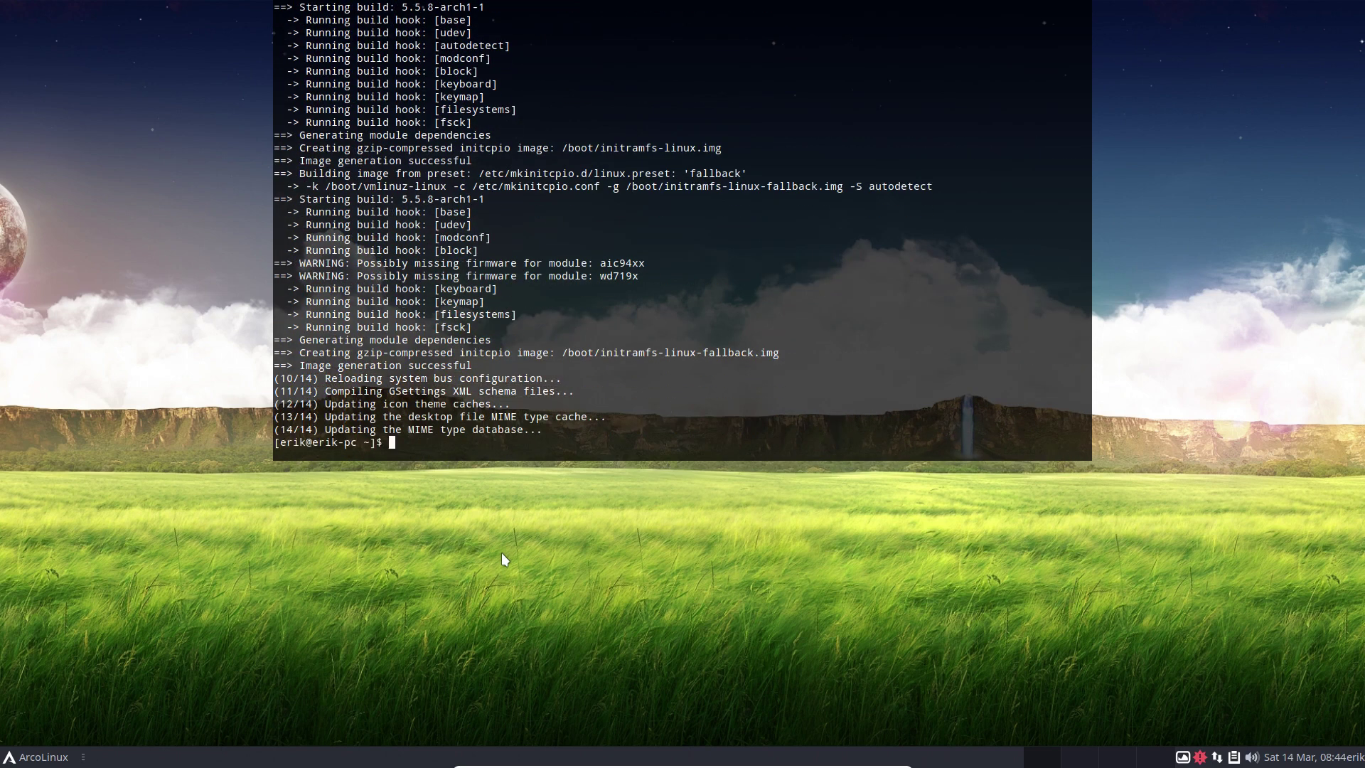
Hide the terminal, open /etc/skel/.config in Thunar, and select the polybar folder.
{"action": "key", "text": "F12"}
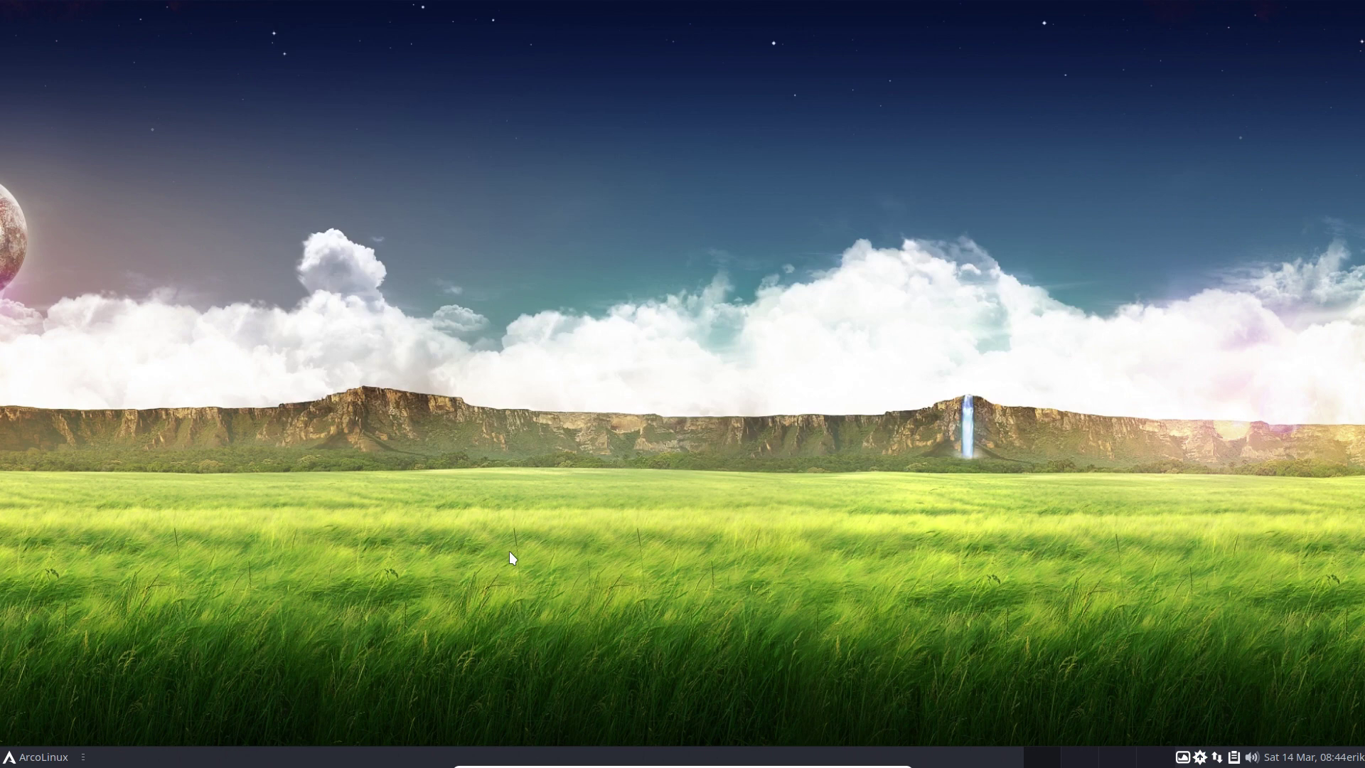
{"action": "key", "text": "super+e"}
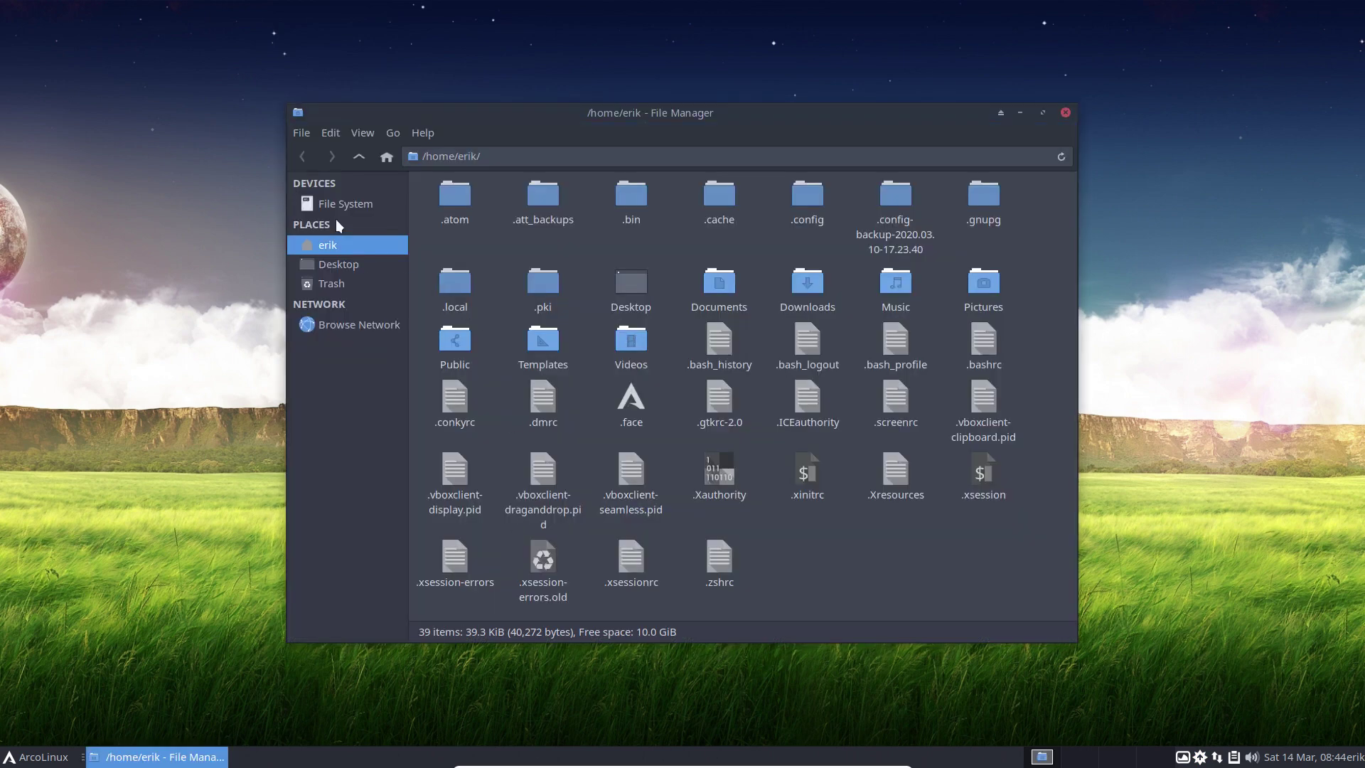
{"action": "left_click", "coordinate": [338, 203]}
{"action": "double_click", "coordinate": [633, 192]}
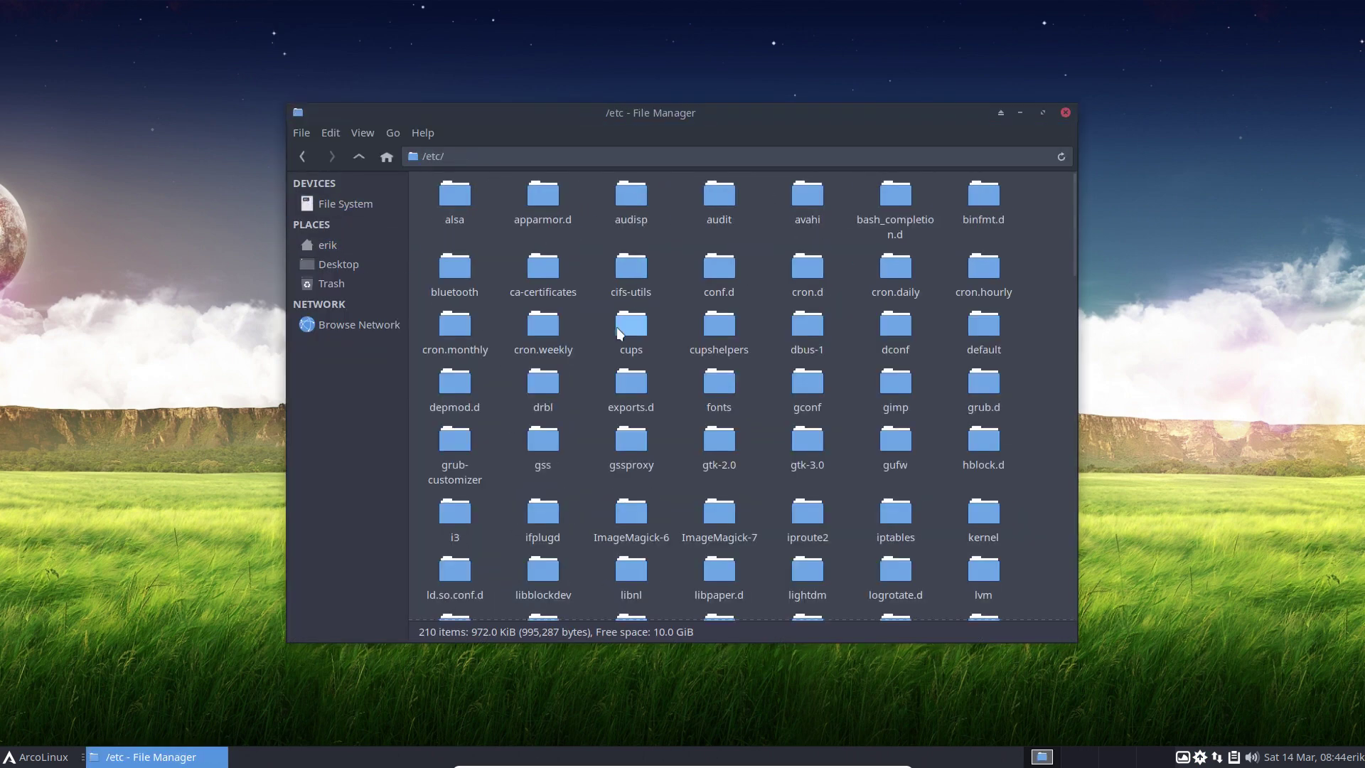
{"action": "type", "text": "skel"}
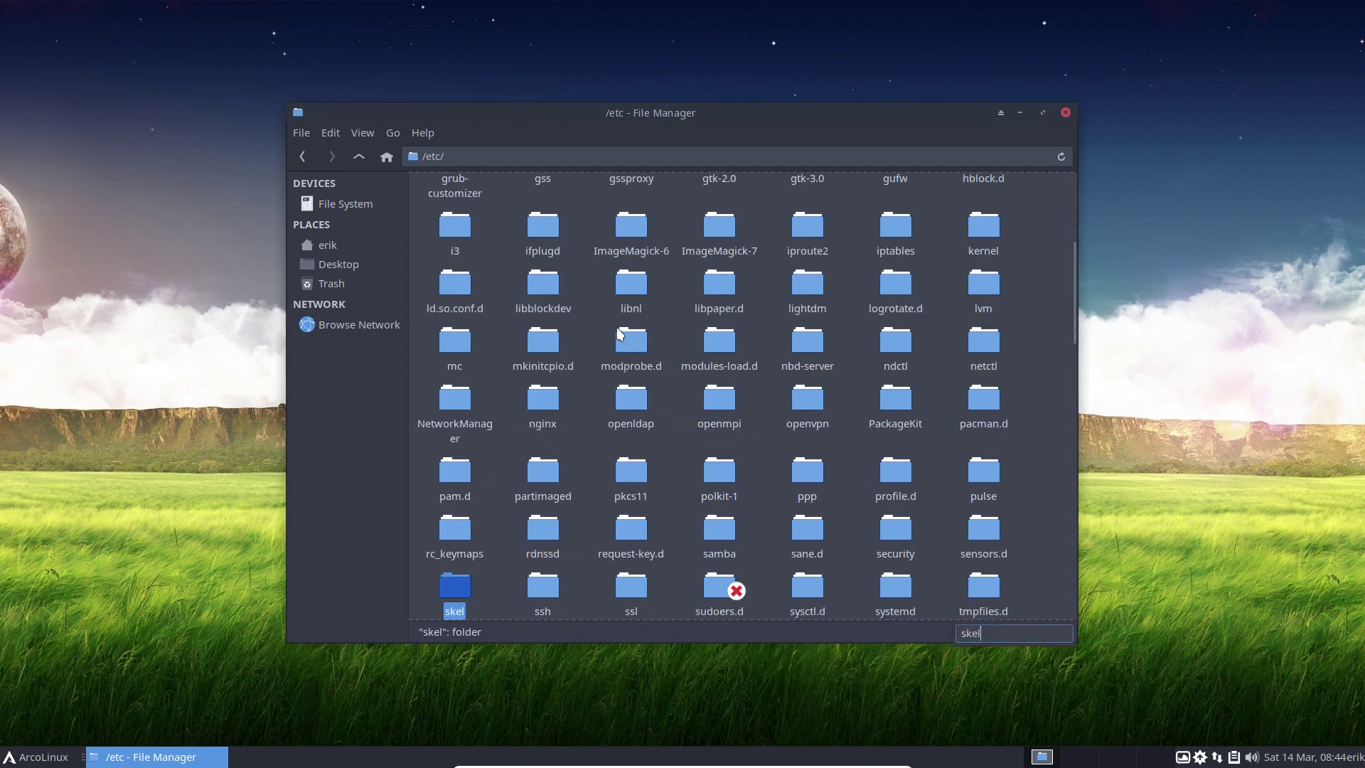
{"action": "double_click", "coordinate": [458, 596]}
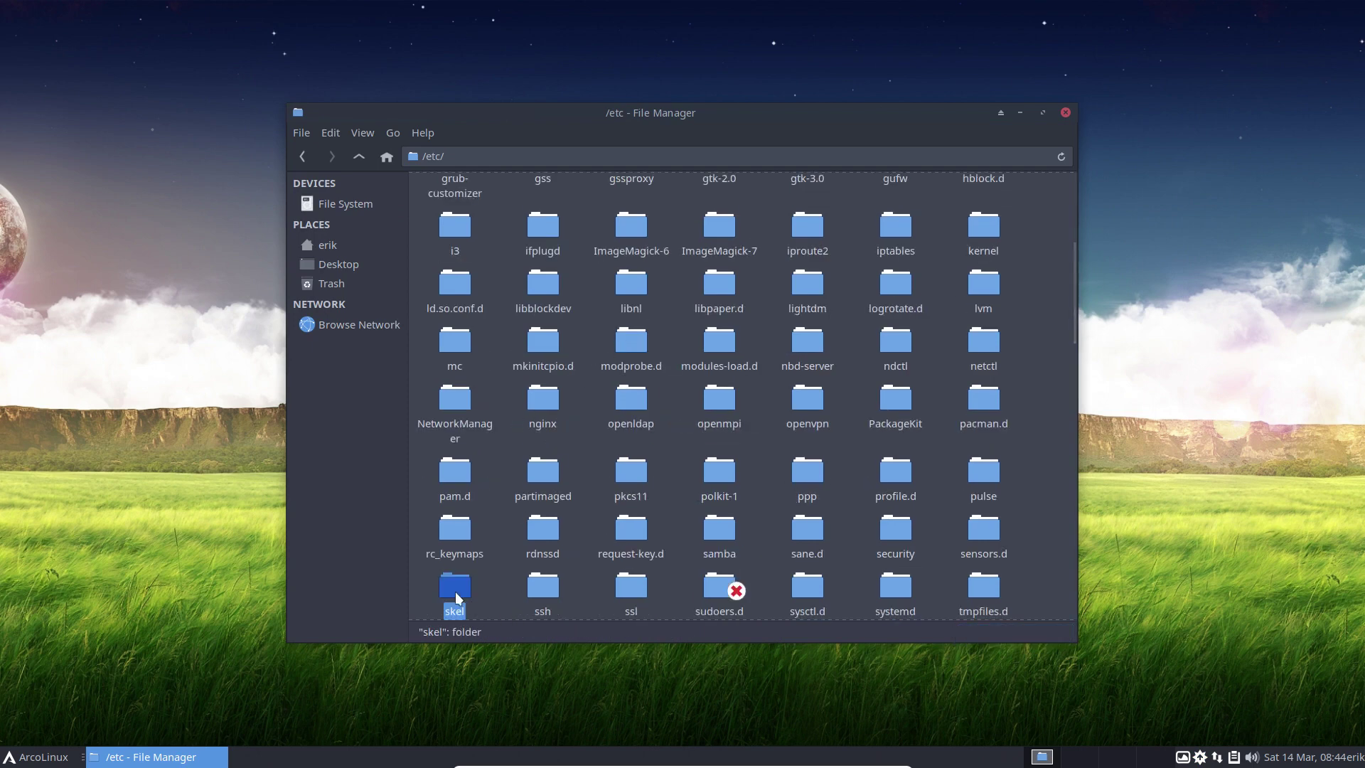
{"action": "double_click", "coordinate": [511, 199]}
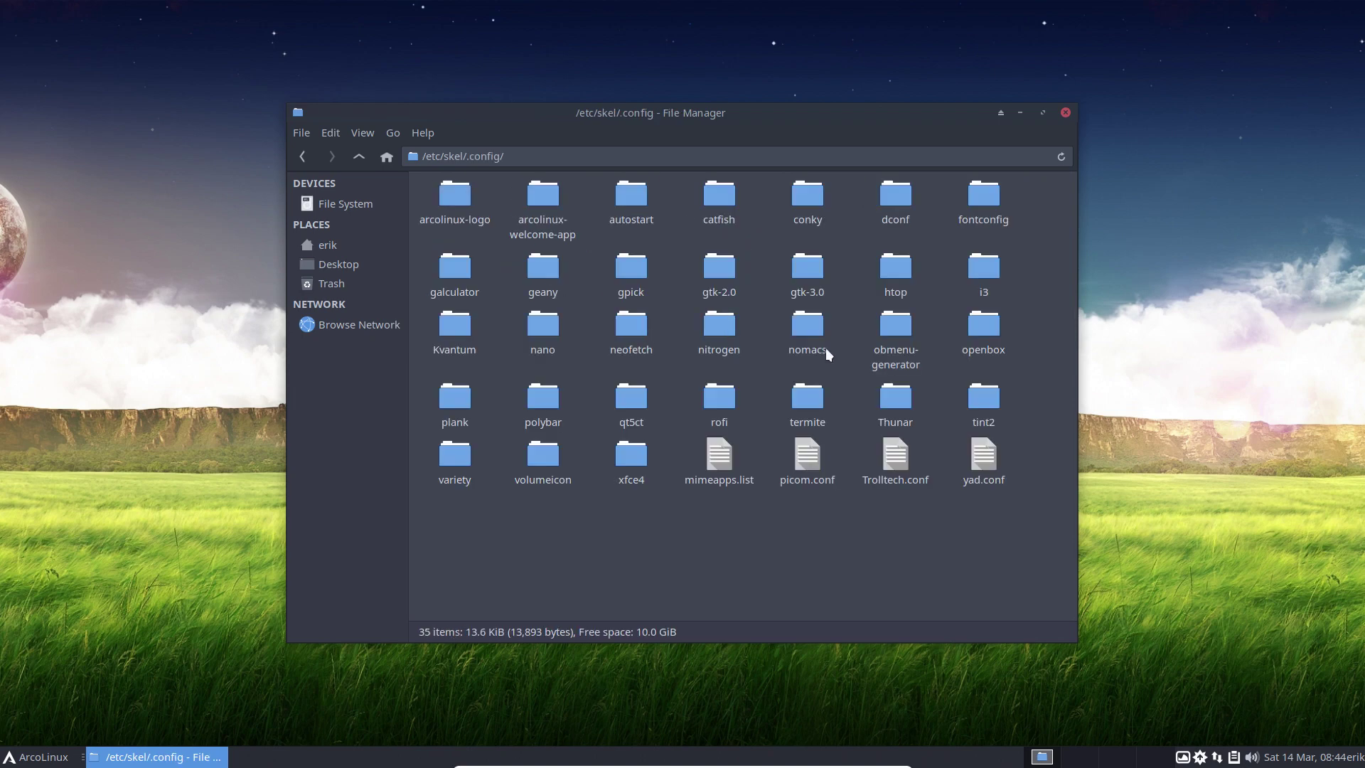
{"action": "left_click", "coordinate": [541, 401]}
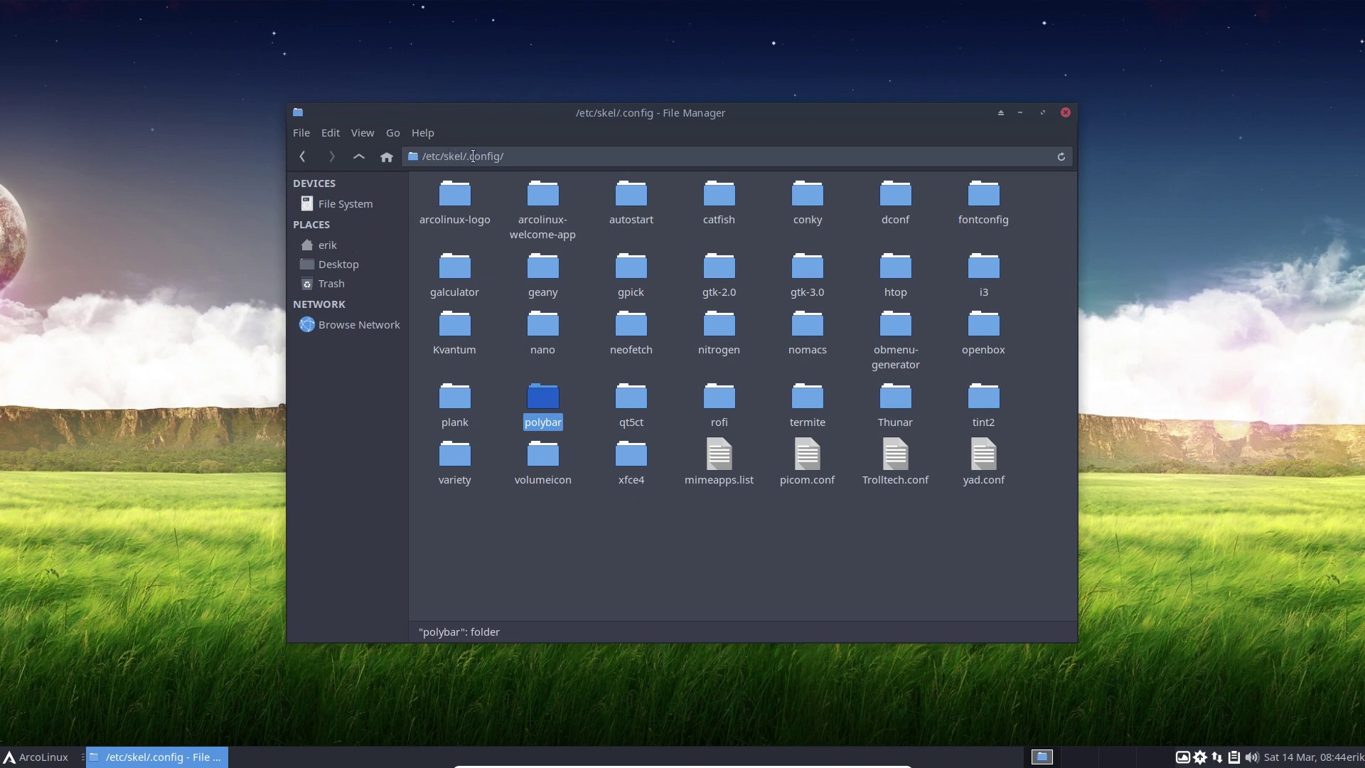
Paste polybar into the home folder's .config, replacing all existing files.
{"action": "left_click", "coordinate": [353, 248]}
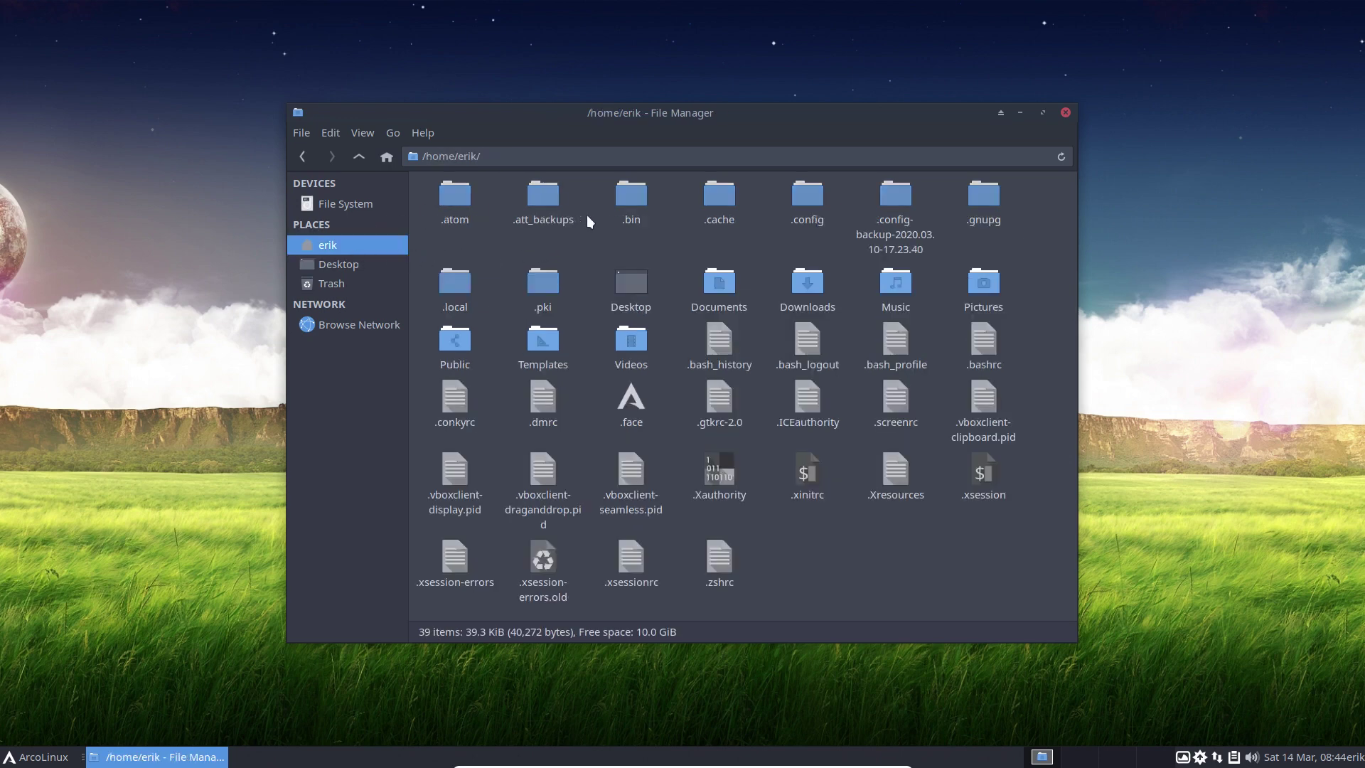
{"action": "double_click", "coordinate": [806, 198]}
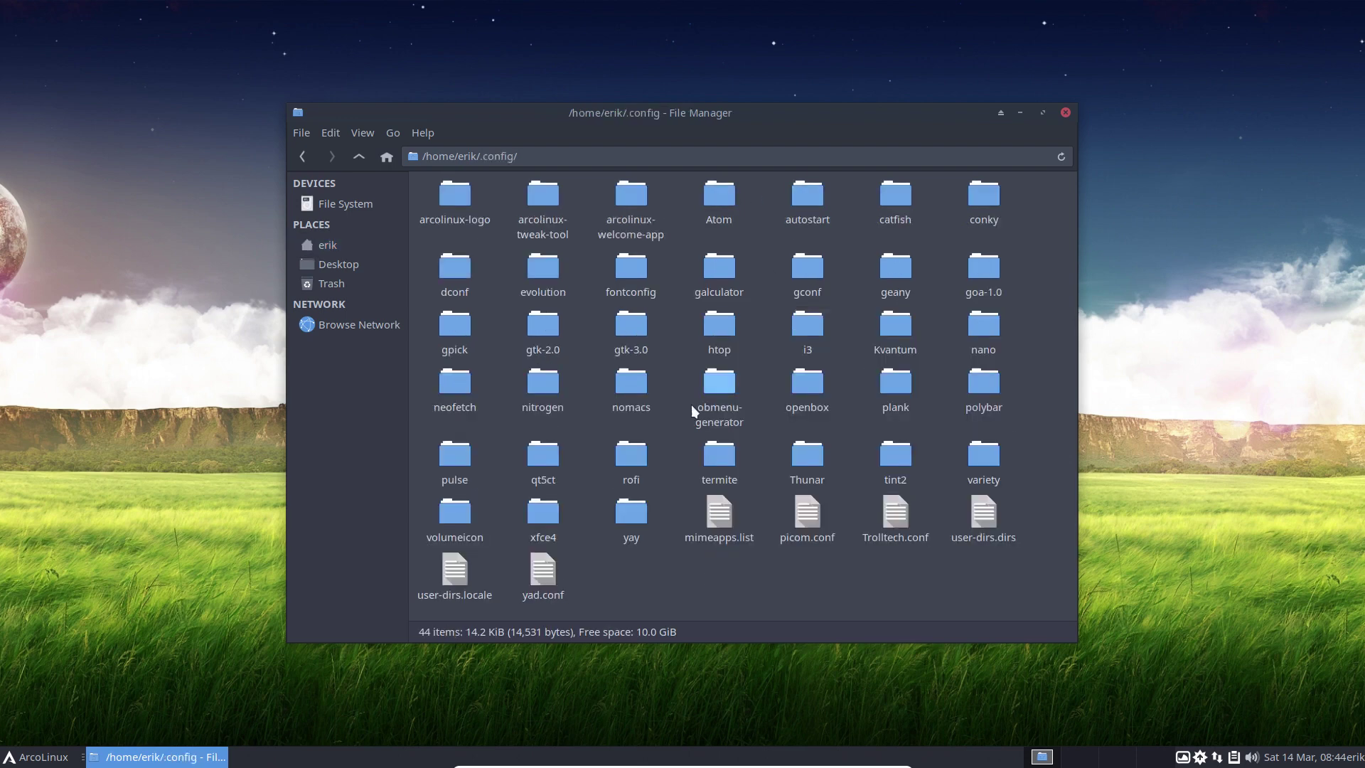
{"action": "key", "text": "ctrl+v"}
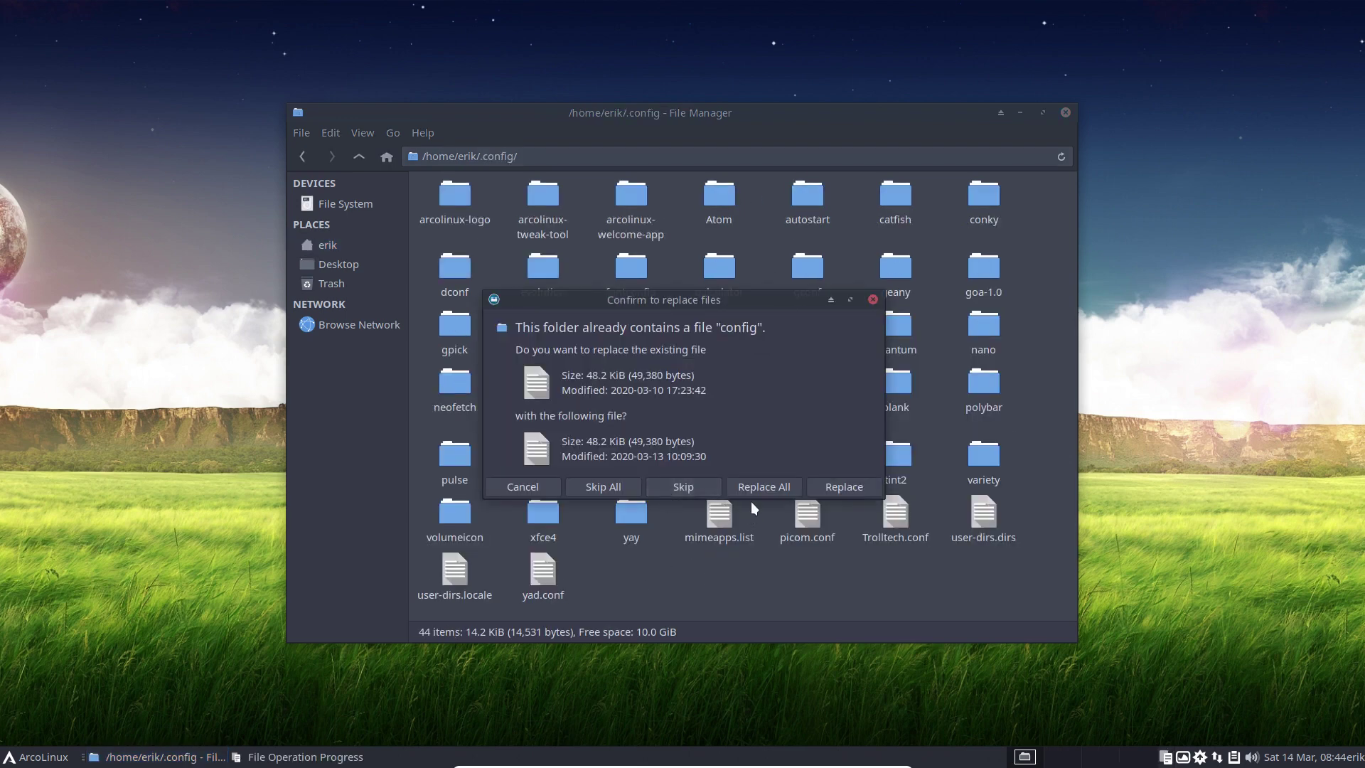
{"action": "left_click", "coordinate": [778, 487]}
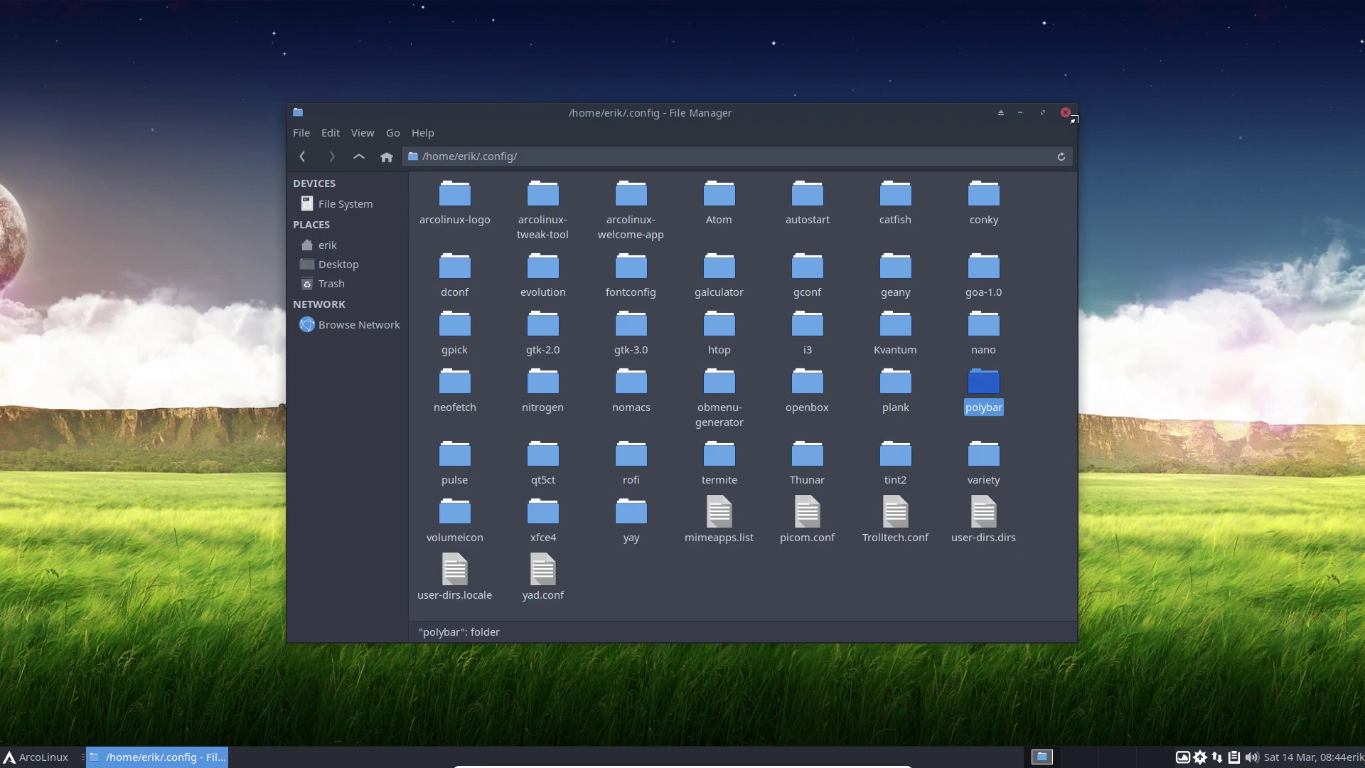
Run upall in the drop-down terminal, hide it, and close the Thunar window.
{"action": "key", "text": "F12"}
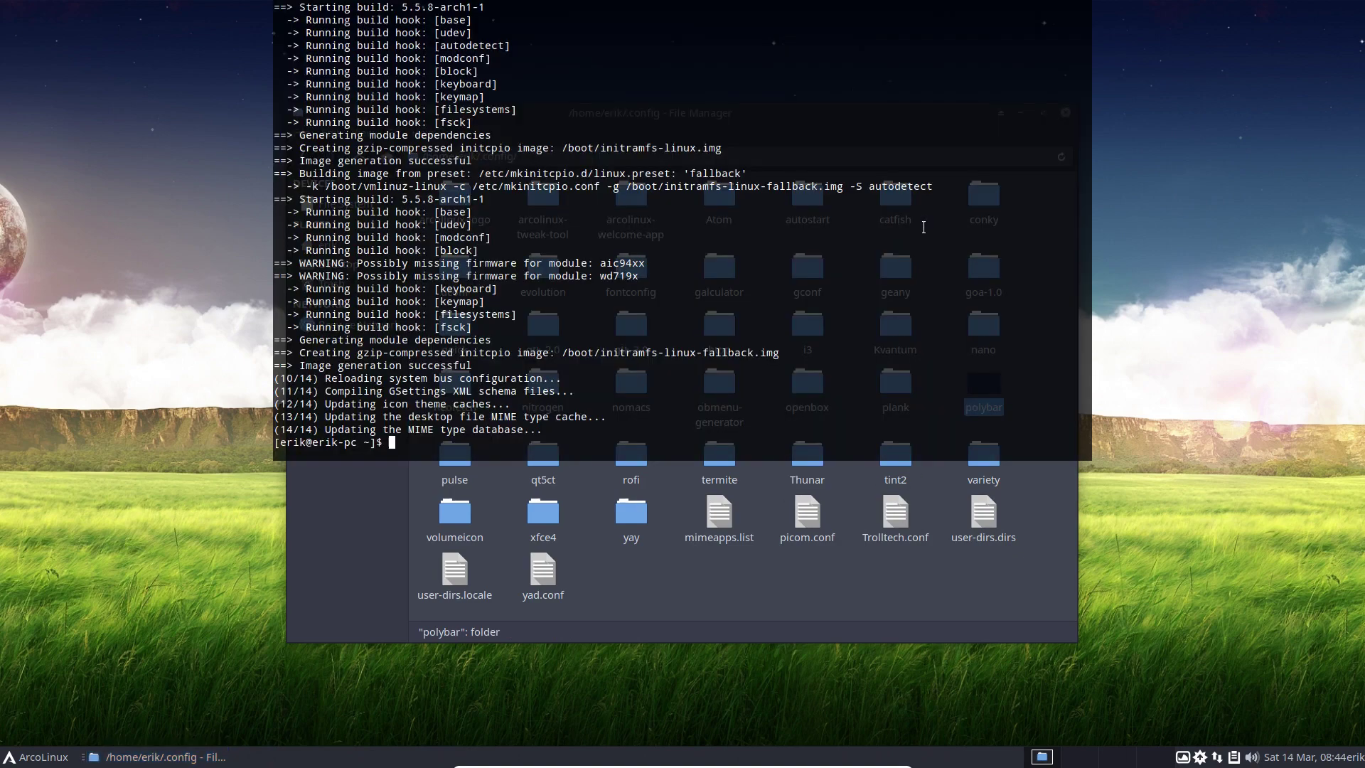
{"action": "type", "text": "update"}
{"action": "key", "text": "BackSpace"}
{"action": "key", "text": "BackSpace"}
{"action": "key", "text": "BackSpace"}
{"action": "key", "text": "BackSpace"}
{"action": "type", "text": "all"}
{"action": "key", "text": "Return"}
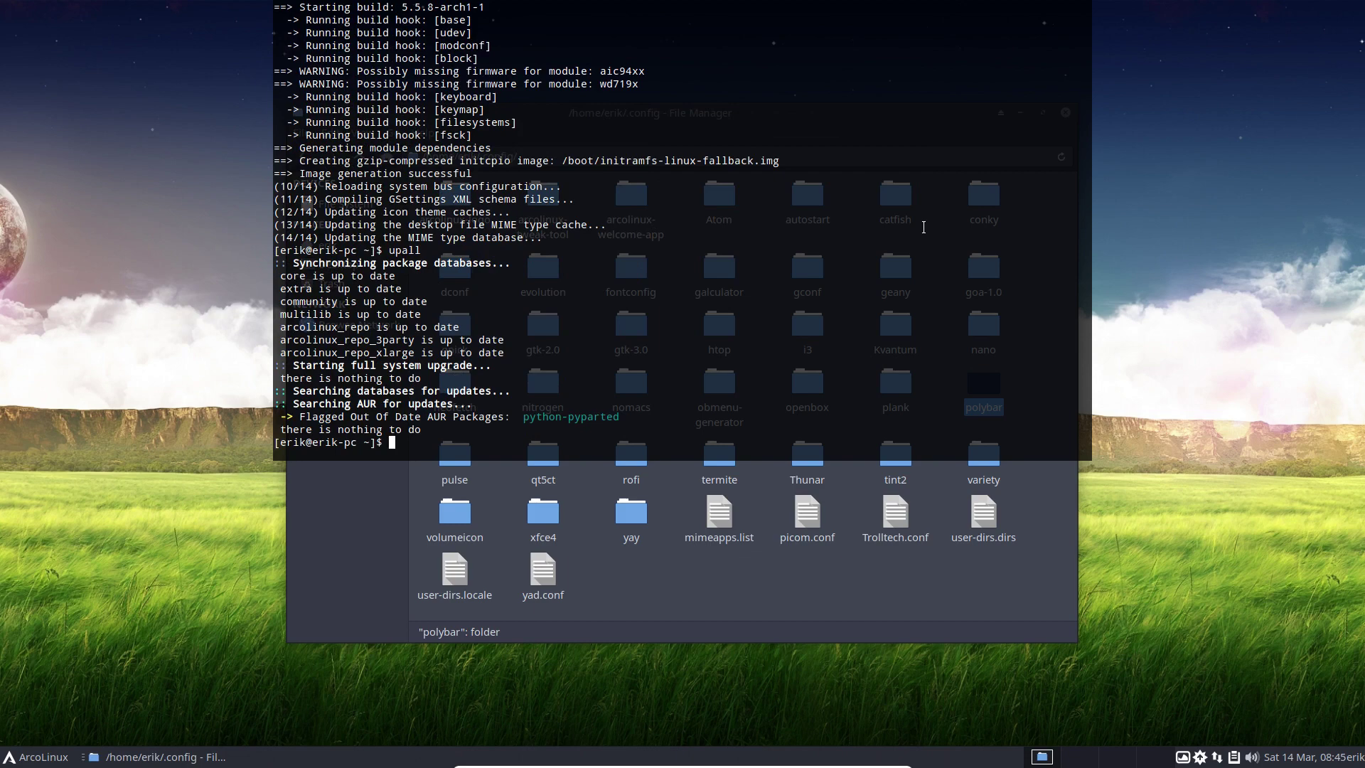
{"action": "key", "text": "F12"}
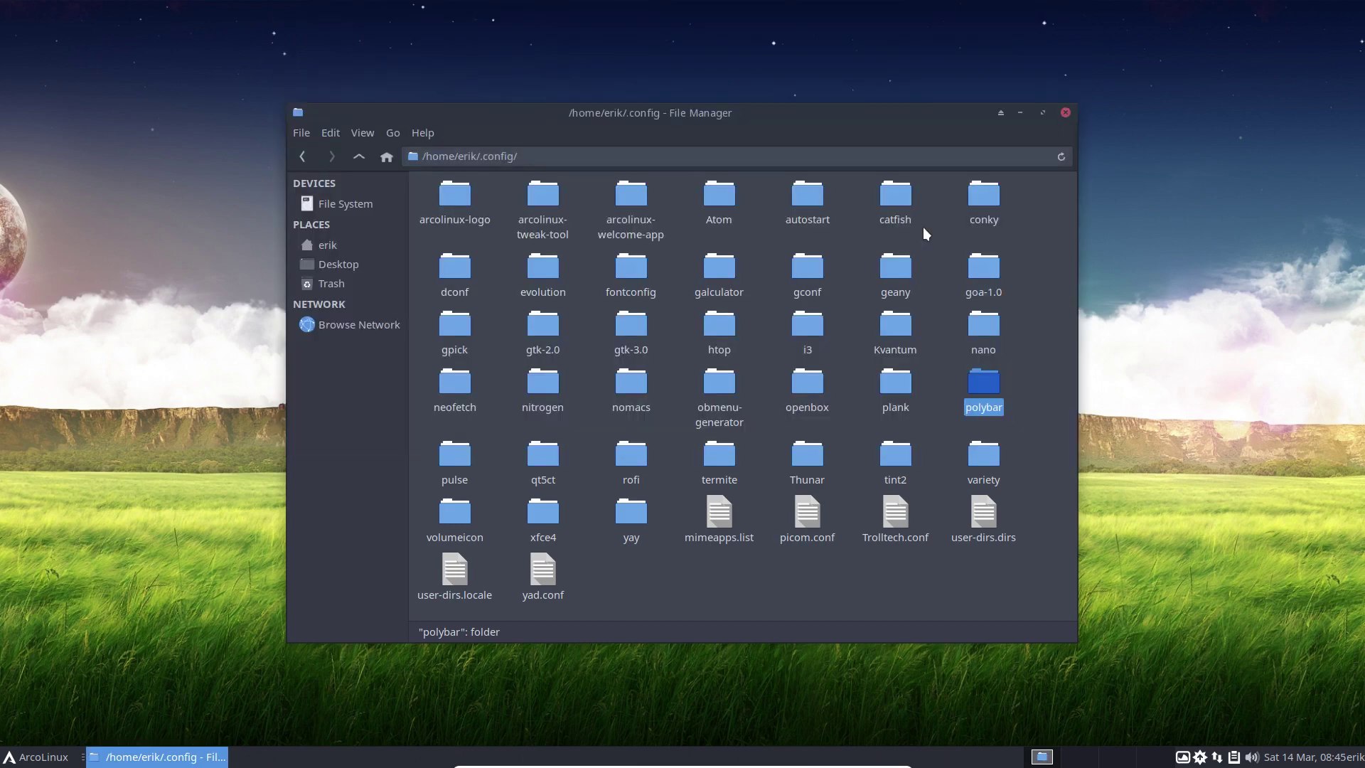
{"action": "left_click", "coordinate": [1064, 112]}
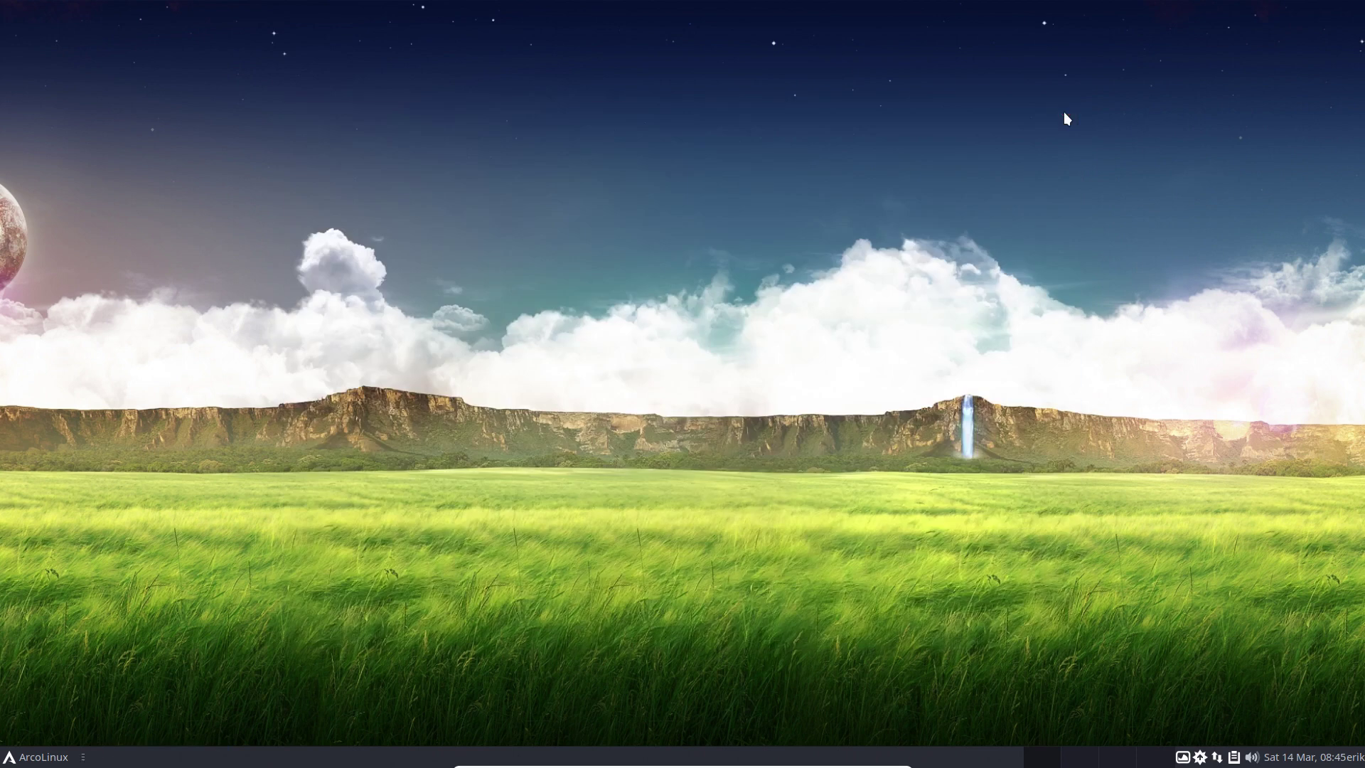
Launch ArcoLinux Tweak Tool from the Whisker menu and authenticate with the password.
{"action": "left_click", "coordinate": [39, 757]}
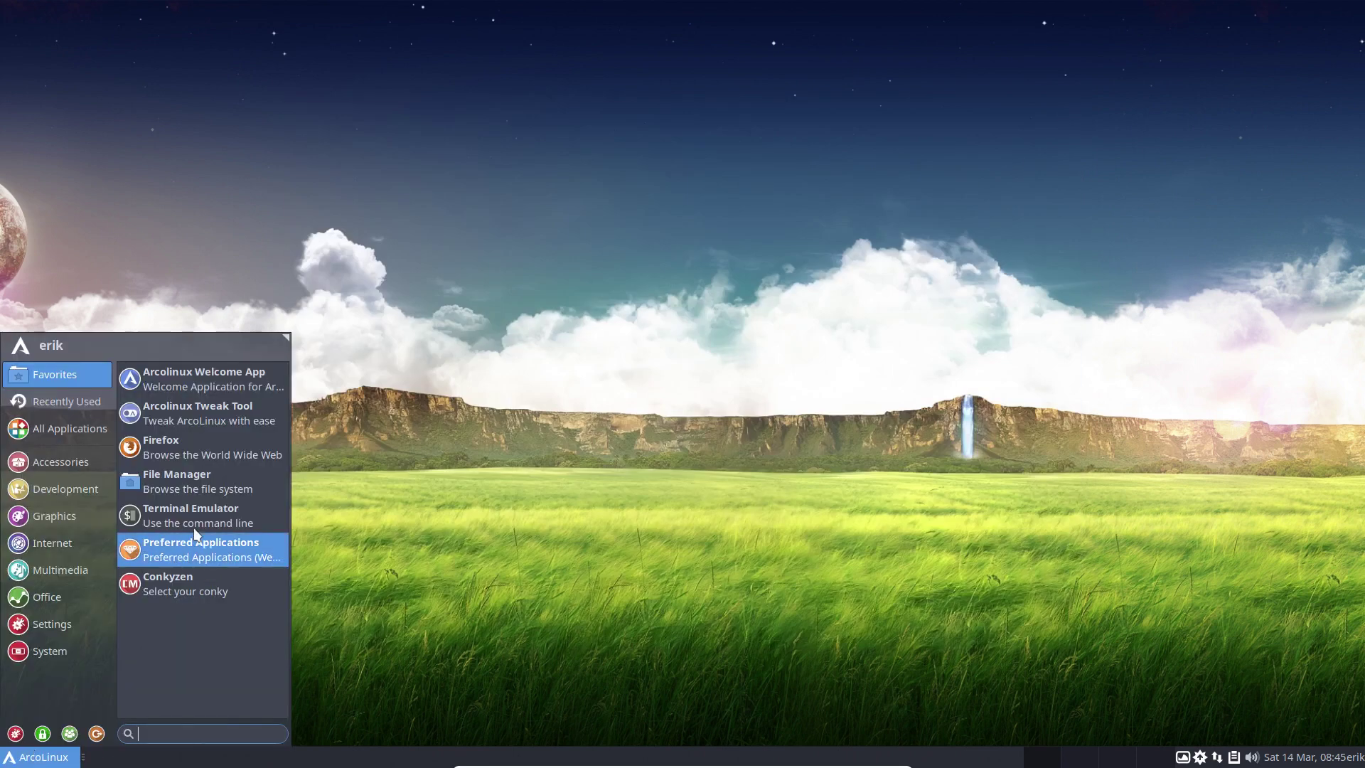
{"action": "left_click", "coordinate": [217, 407]}
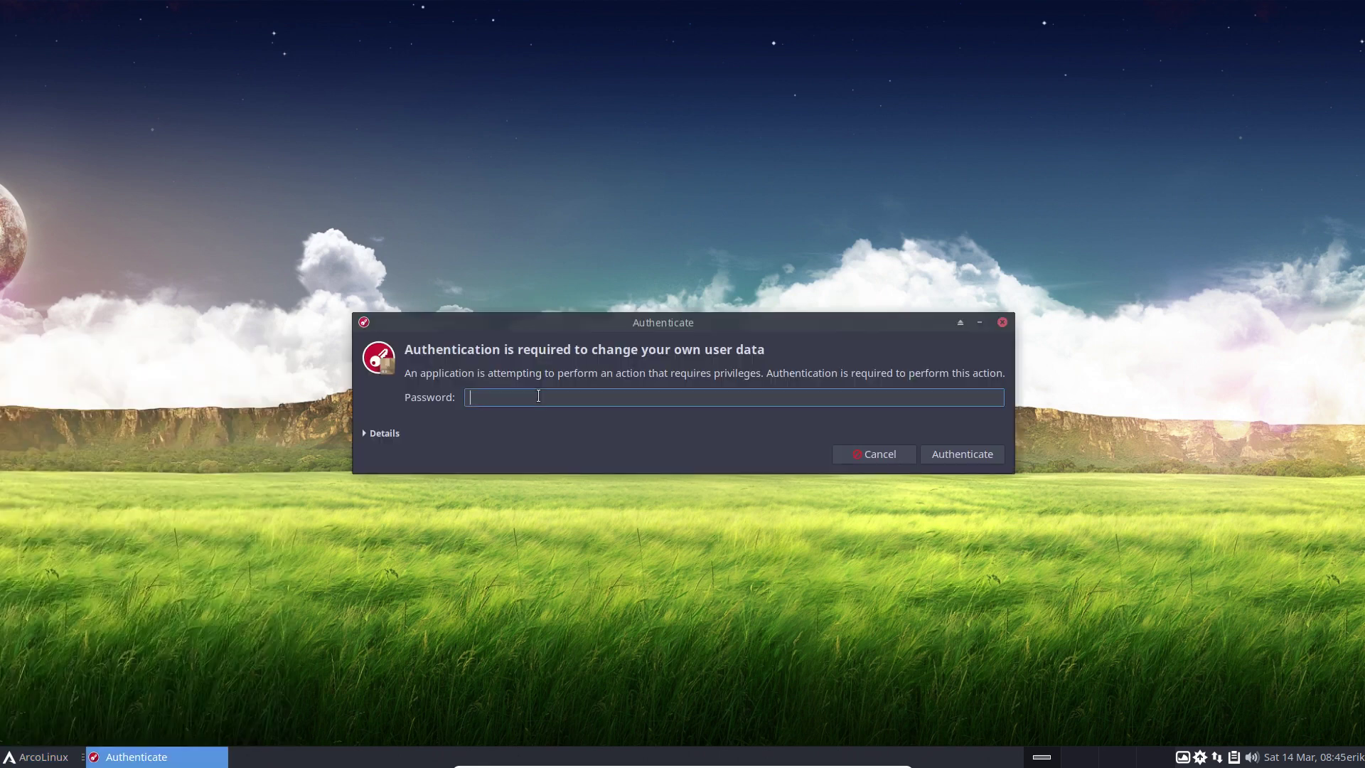
{"action": "type", "text": "**"}
{"action": "key", "text": "BackSpace"}
{"action": "key", "text": "BackSpace"}
{"action": "type", "text": "****"}
{"action": "key", "text": "Return"}
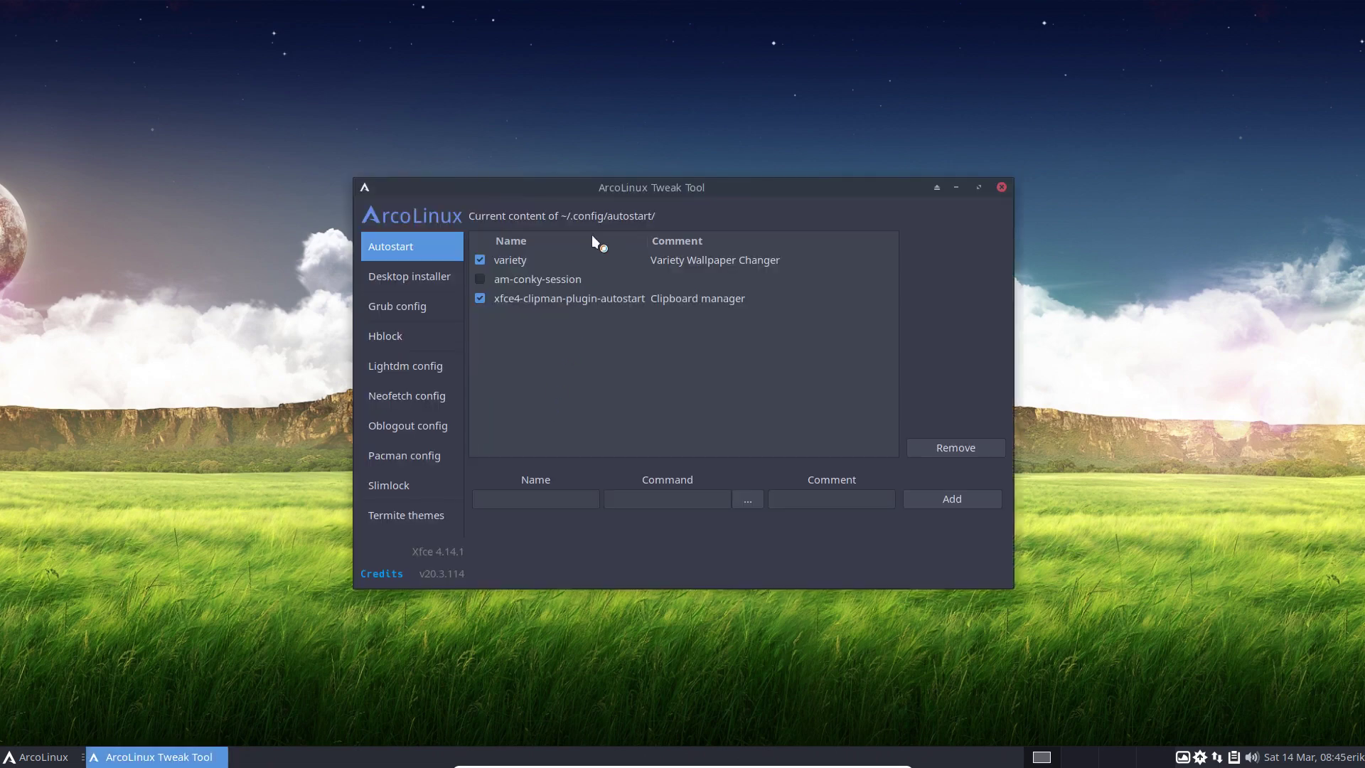
Move the Tweak Tool window right and search the Whisker menu for 'sta'.
{"action": "left_click_drag", "start_coordinate": [632, 196], "coordinate": [803, 182]}
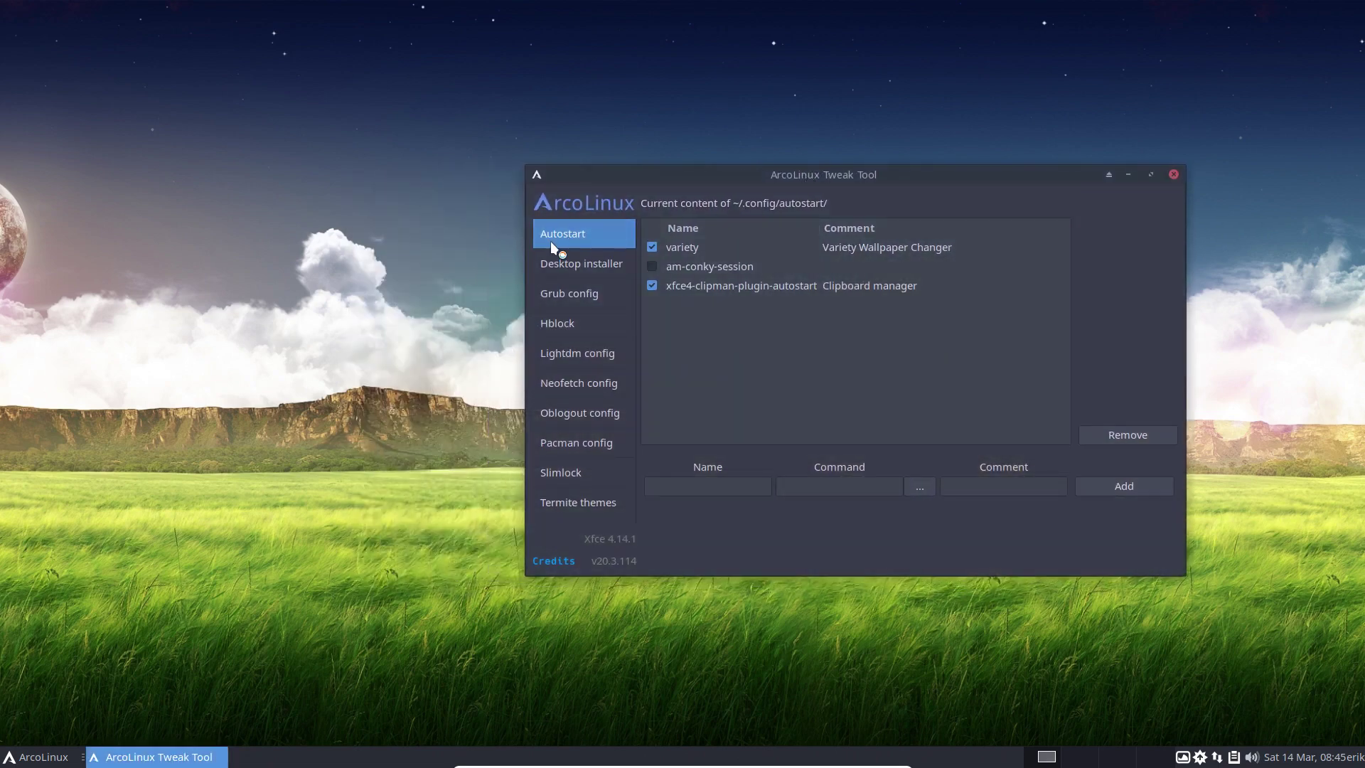
{"action": "left_click", "coordinate": [32, 759]}
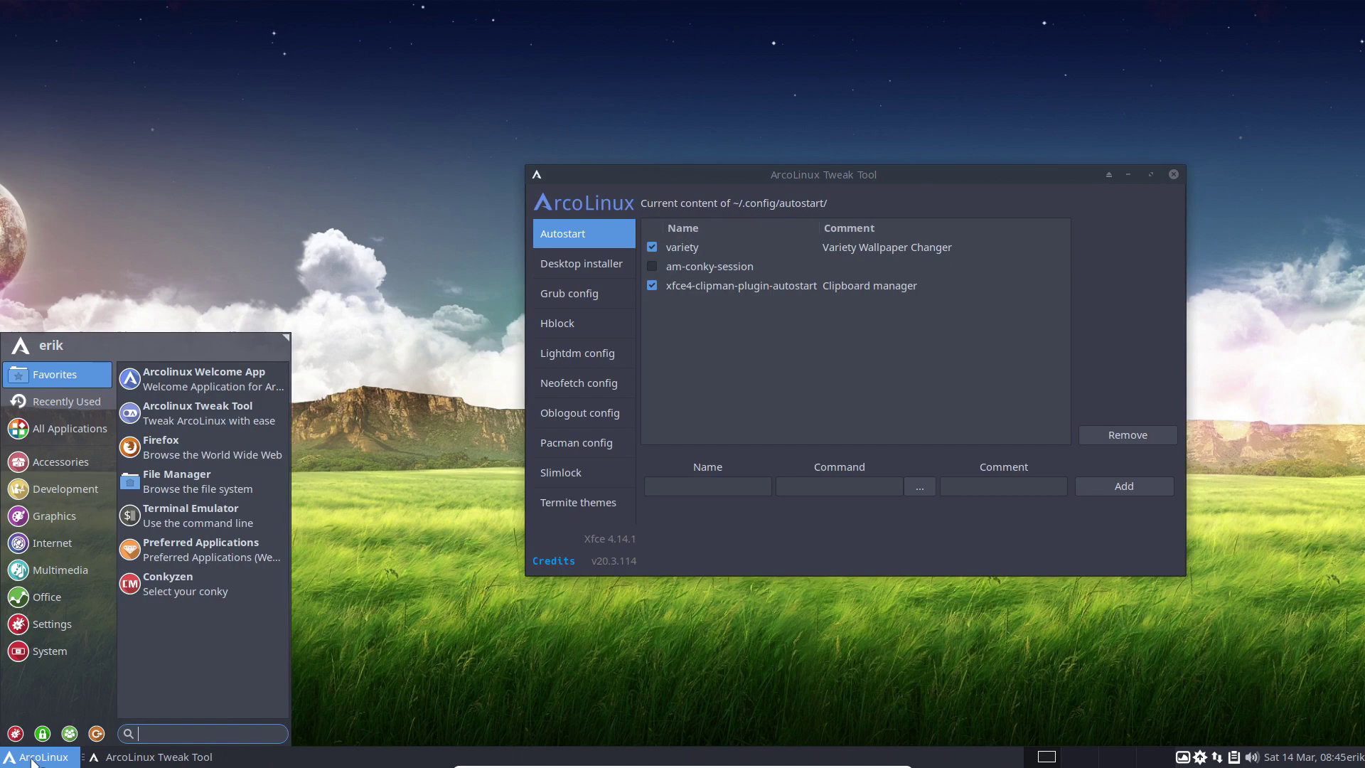
{"action": "type", "text": "sta"}
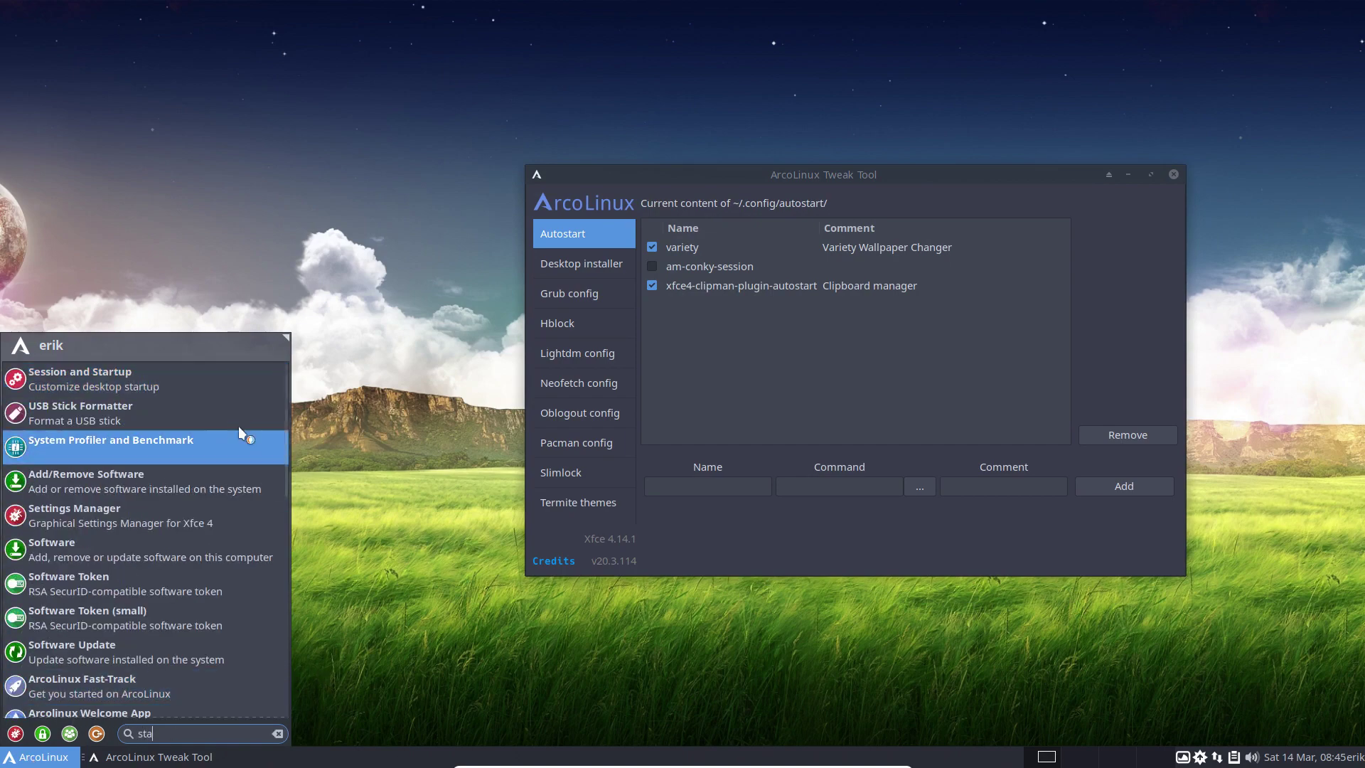
Add an Application Autostart entry named plank, with description and command plank.
{"action": "left_click", "coordinate": [152, 376]}
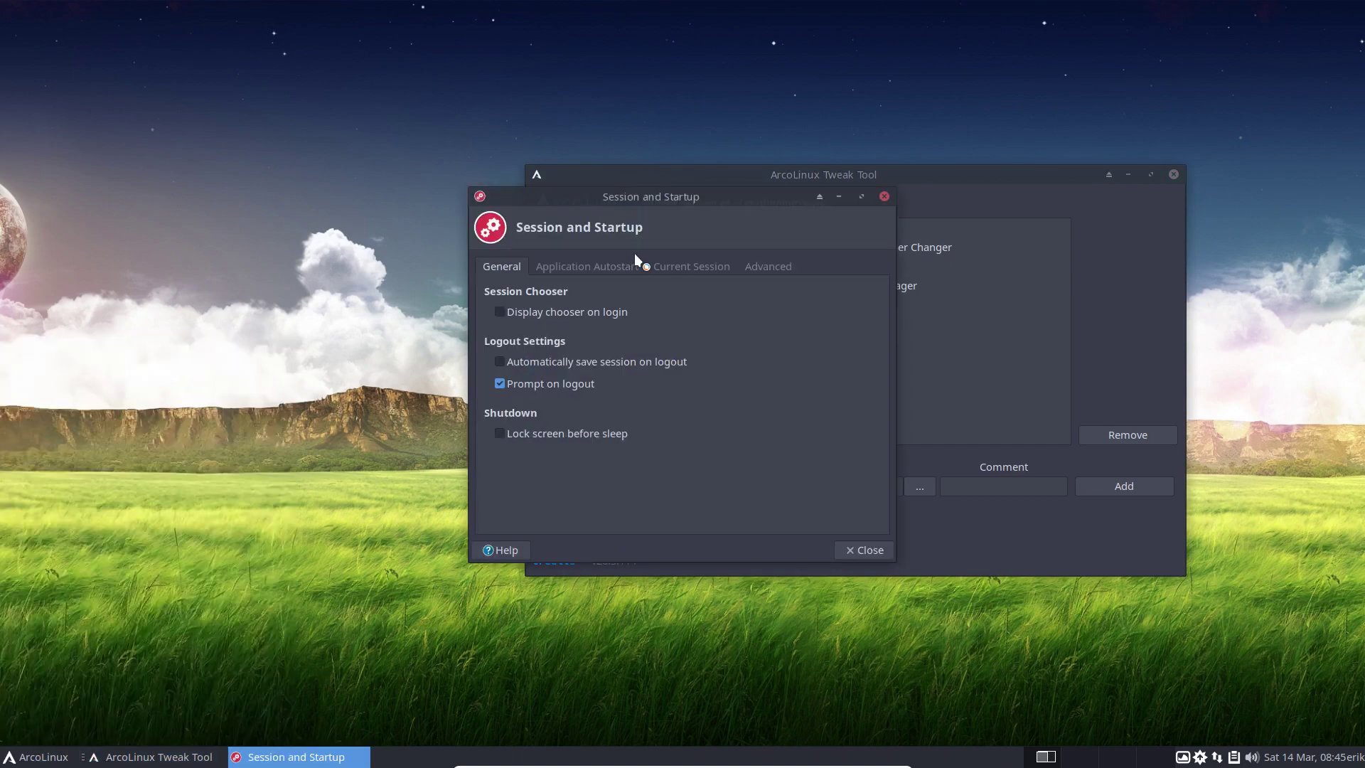
{"action": "left_click", "coordinate": [615, 269]}
{"action": "left_click", "coordinate": [521, 515]}
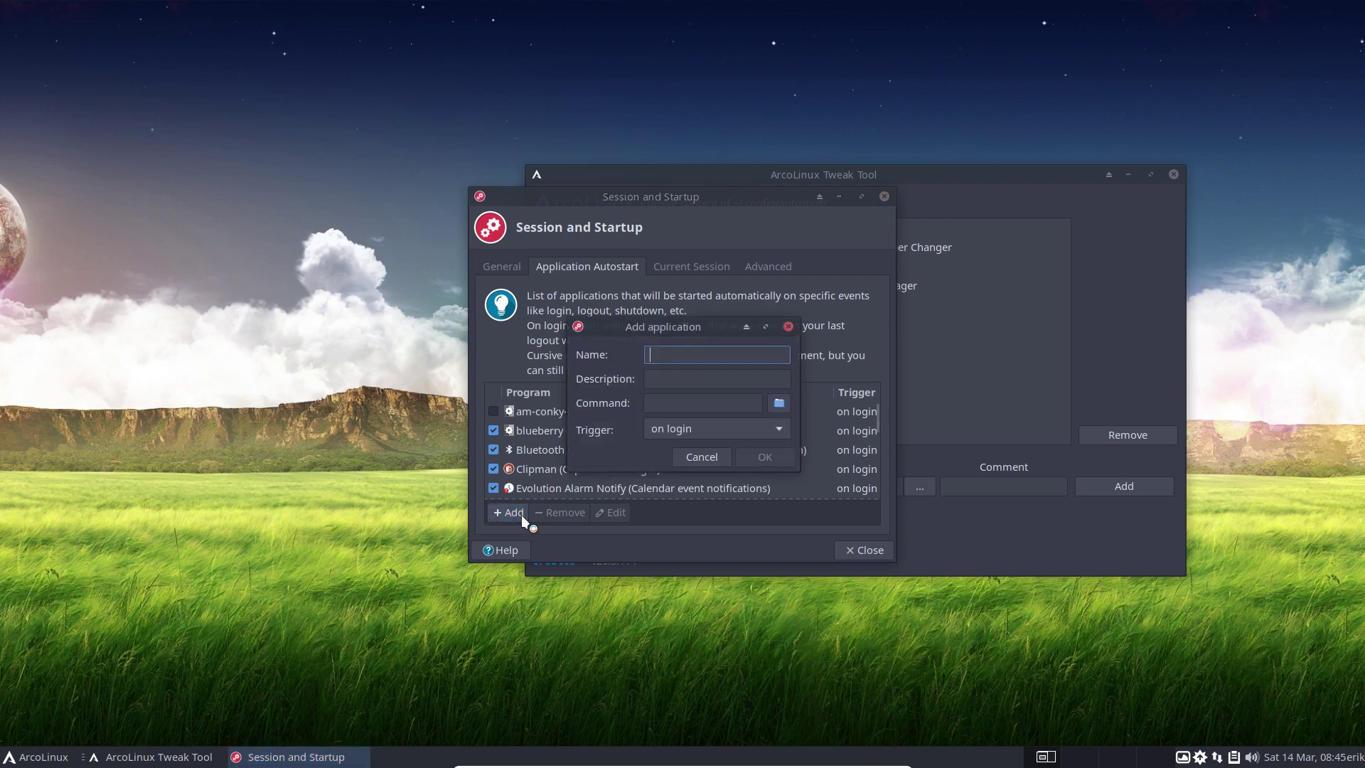
{"action": "type", "text": "plank"}
{"action": "key", "text": "Tab"}
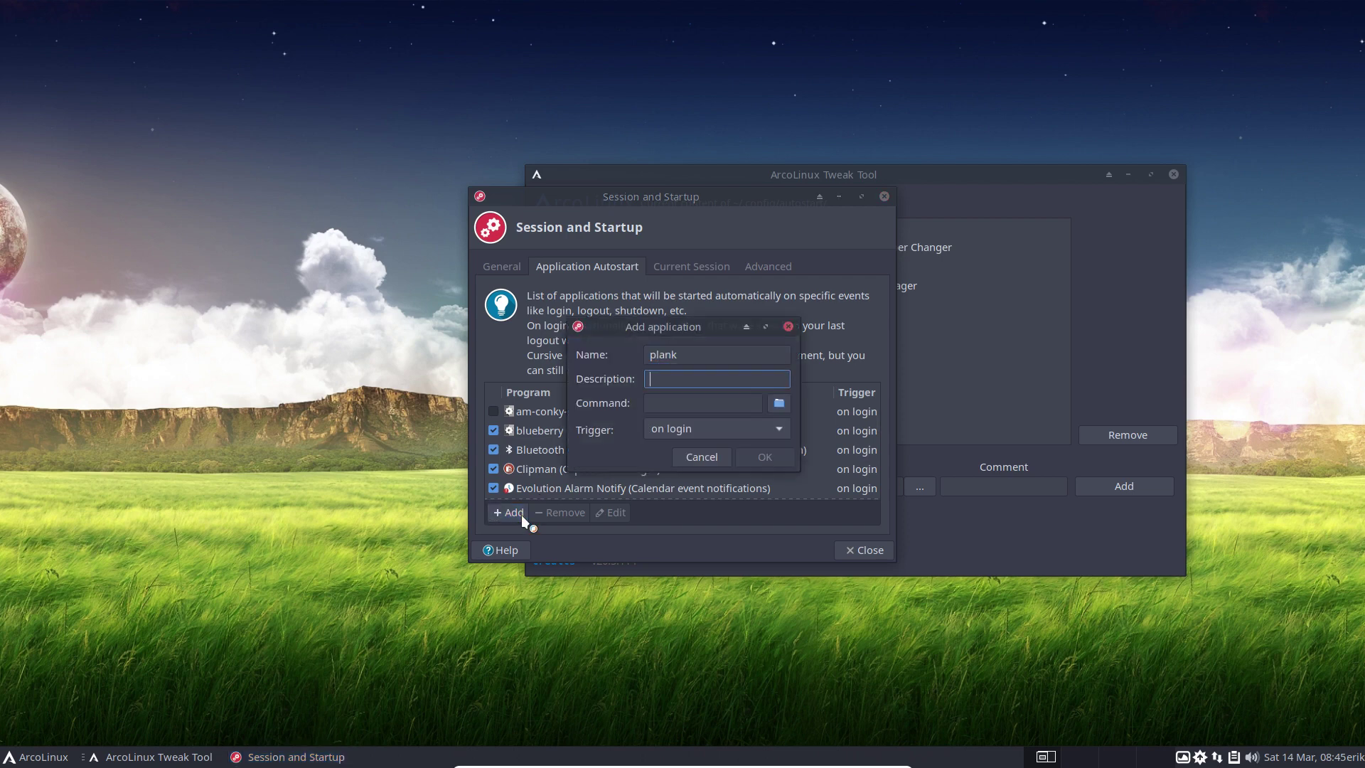
{"action": "type", "text": "plank"}
{"action": "key", "text": "Tab"}
{"action": "type", "text": "plank"}
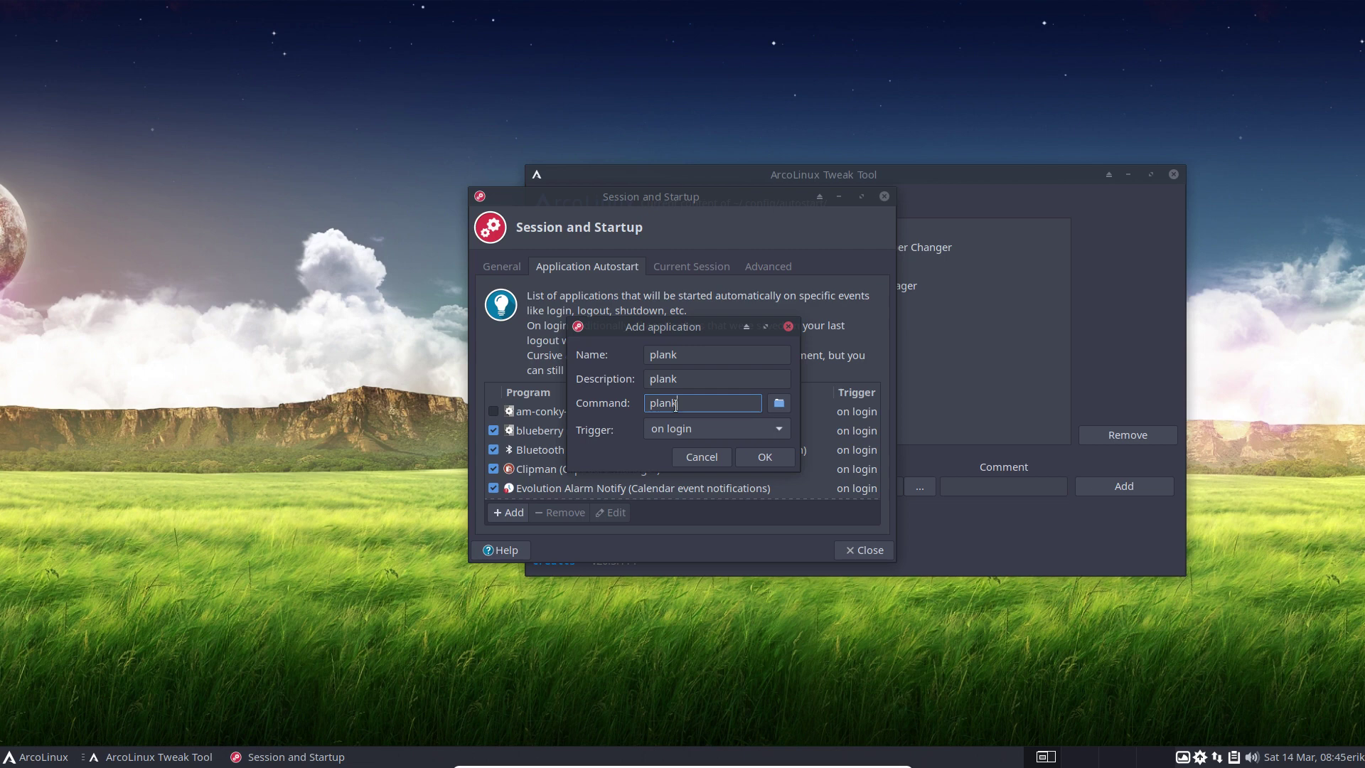
{"action": "left_click", "coordinate": [767, 456]}
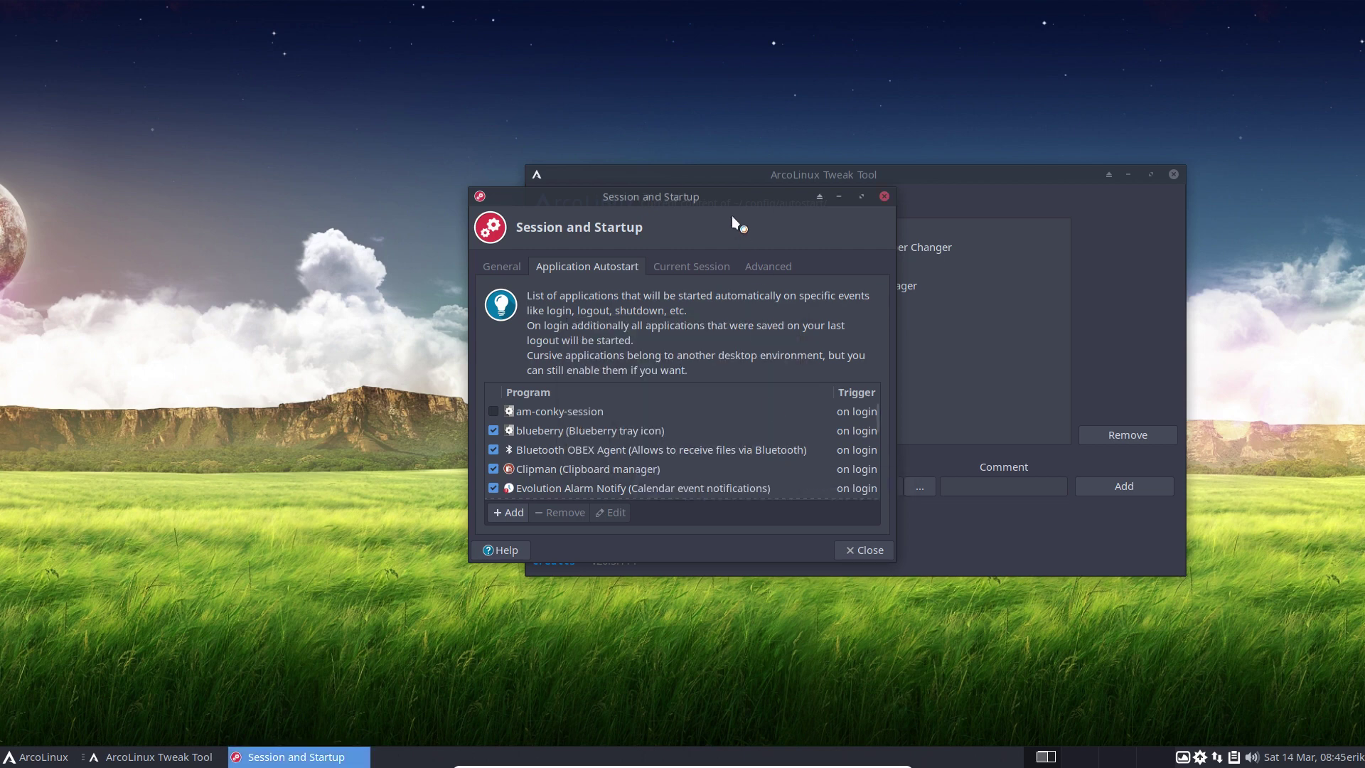
{"action": "left_click_drag", "start_coordinate": [731, 199], "coordinate": [414, 117]}
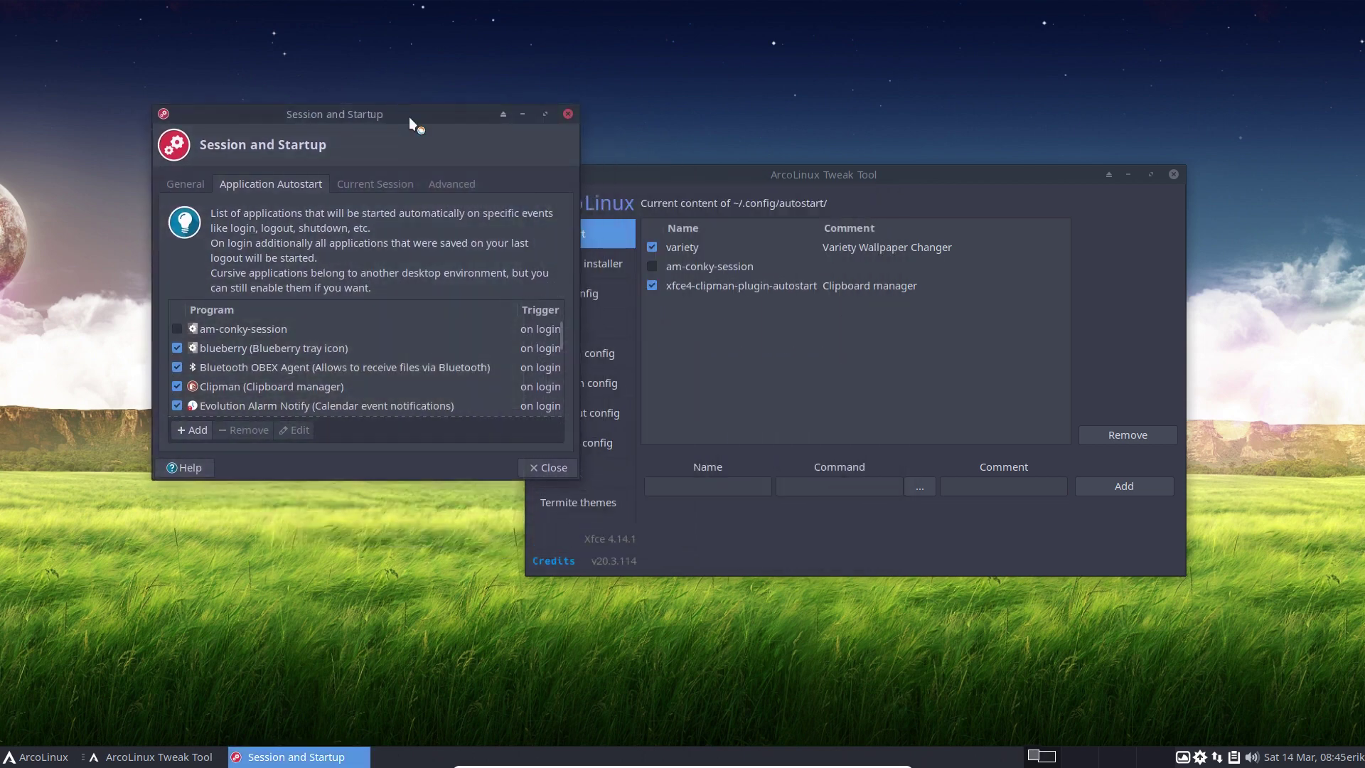
Close and relaunch ArcoLinux Tweak Tool, authenticating with the password.
{"action": "left_click", "coordinate": [1173, 174]}
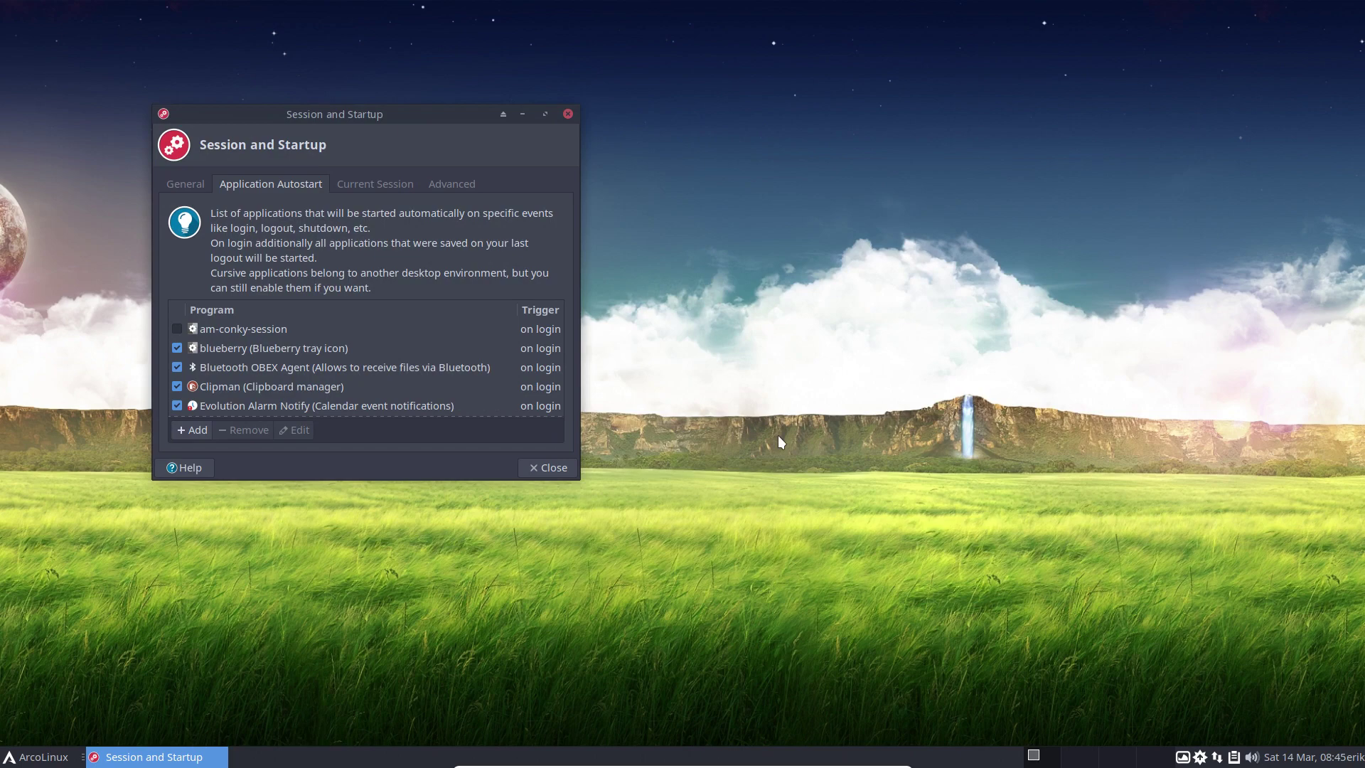
{"action": "type", "text": "****"}
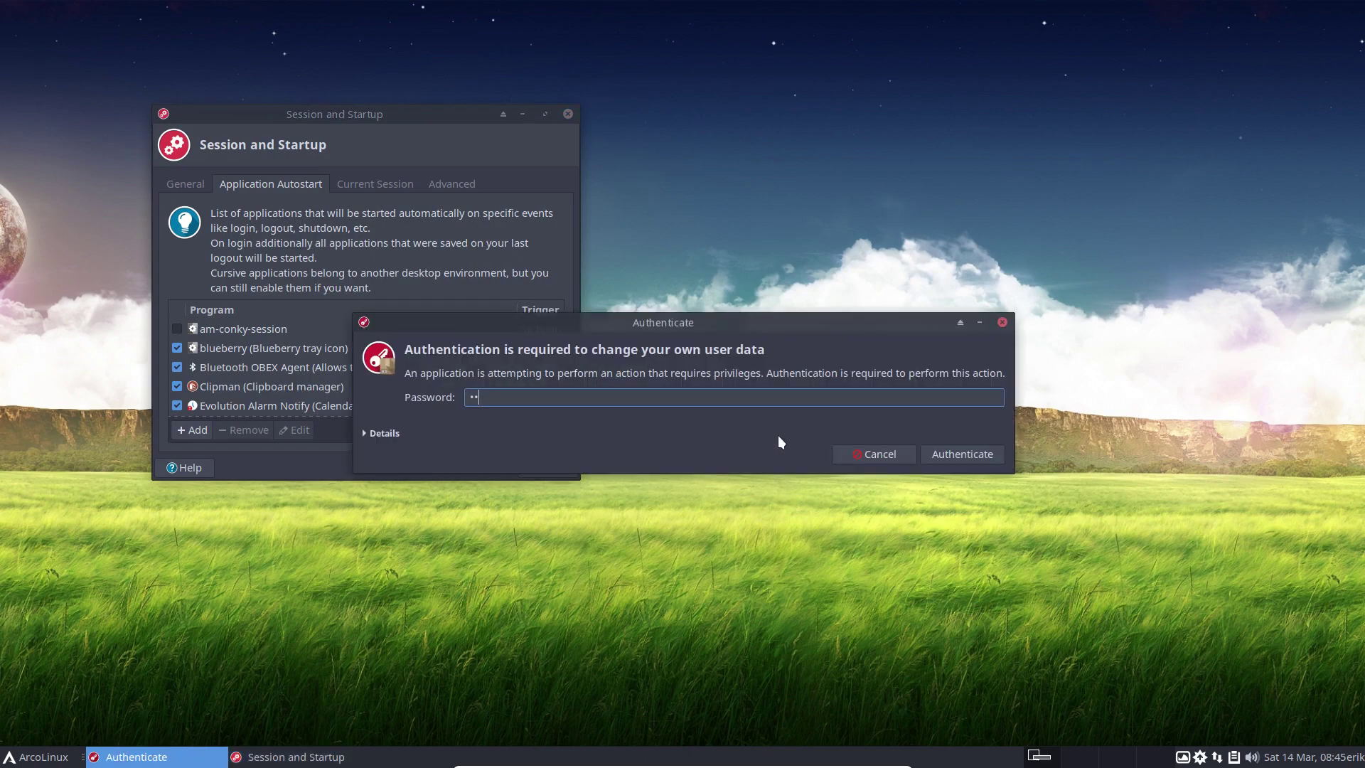
{"action": "key", "text": "Return"}
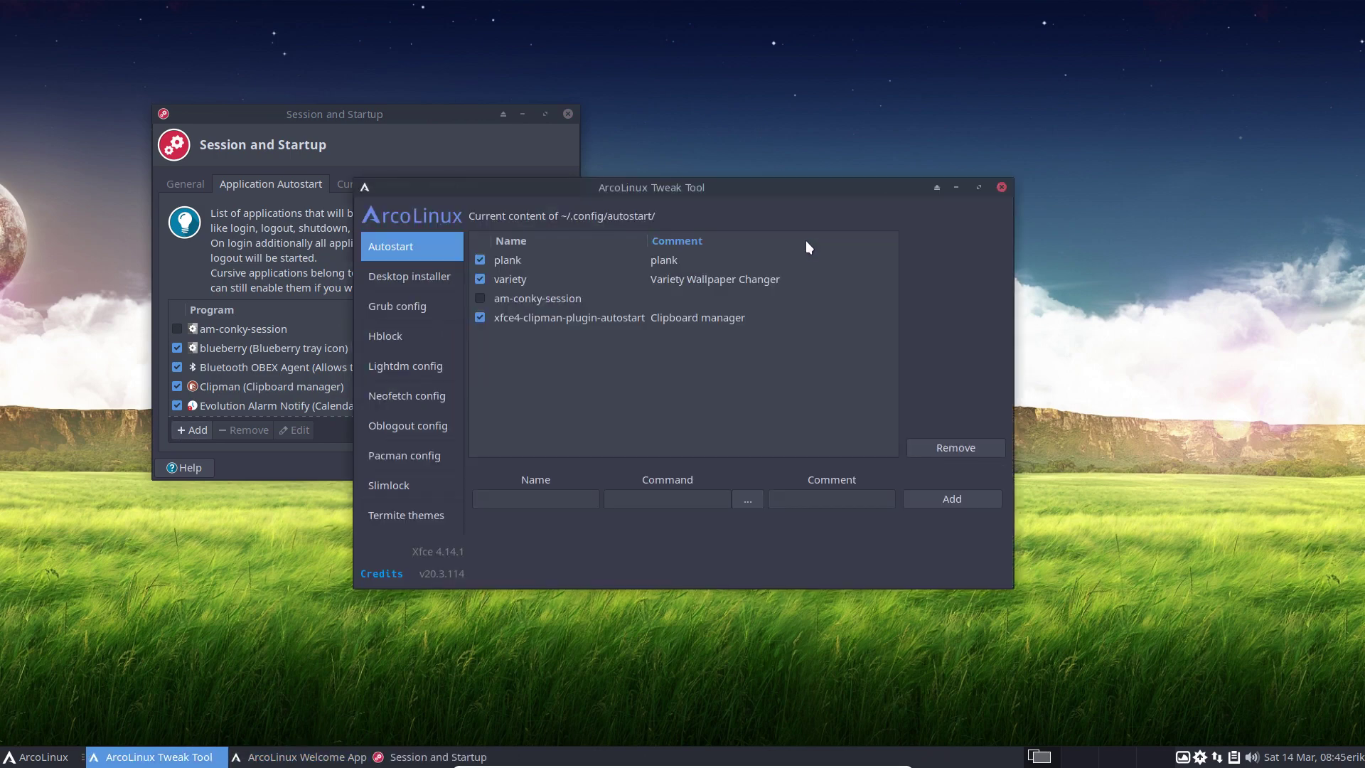
Restore the Tweak Tool window, close the Welcome App, and select the plank autostart entry.
{"action": "left_click_drag", "start_coordinate": [789, 227], "coordinate": [614, 3]}
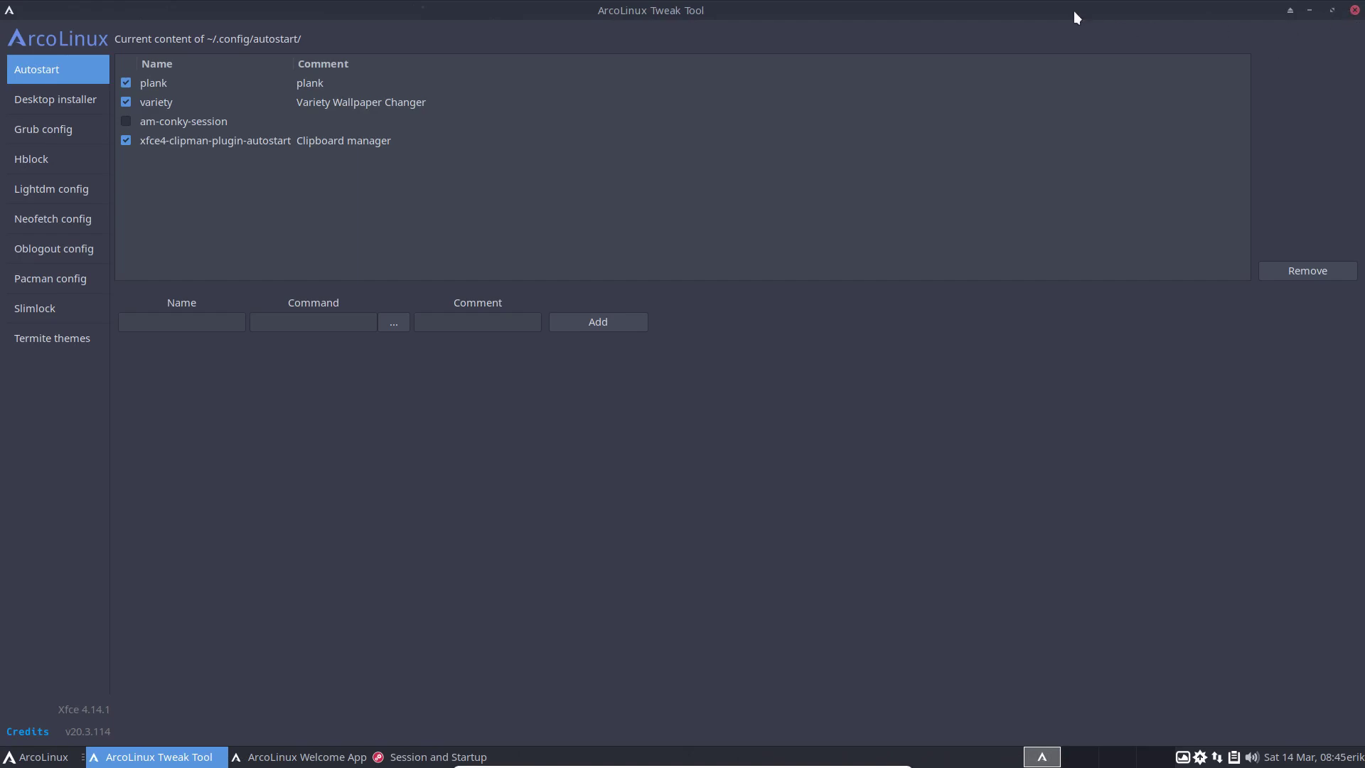
{"action": "left_click_drag", "start_coordinate": [1072, 13], "coordinate": [1081, 140]}
{"action": "left_click", "coordinate": [536, 248]}
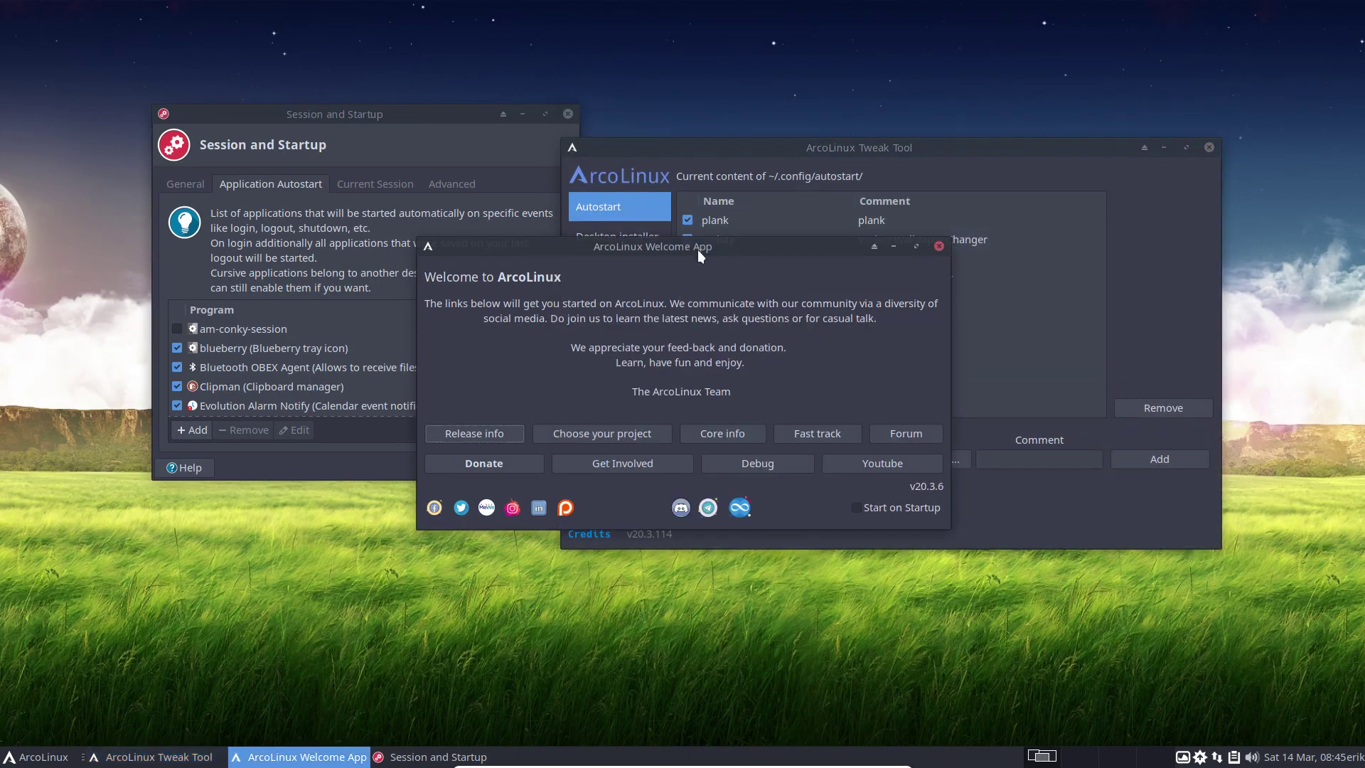
{"action": "left_click", "coordinate": [938, 246]}
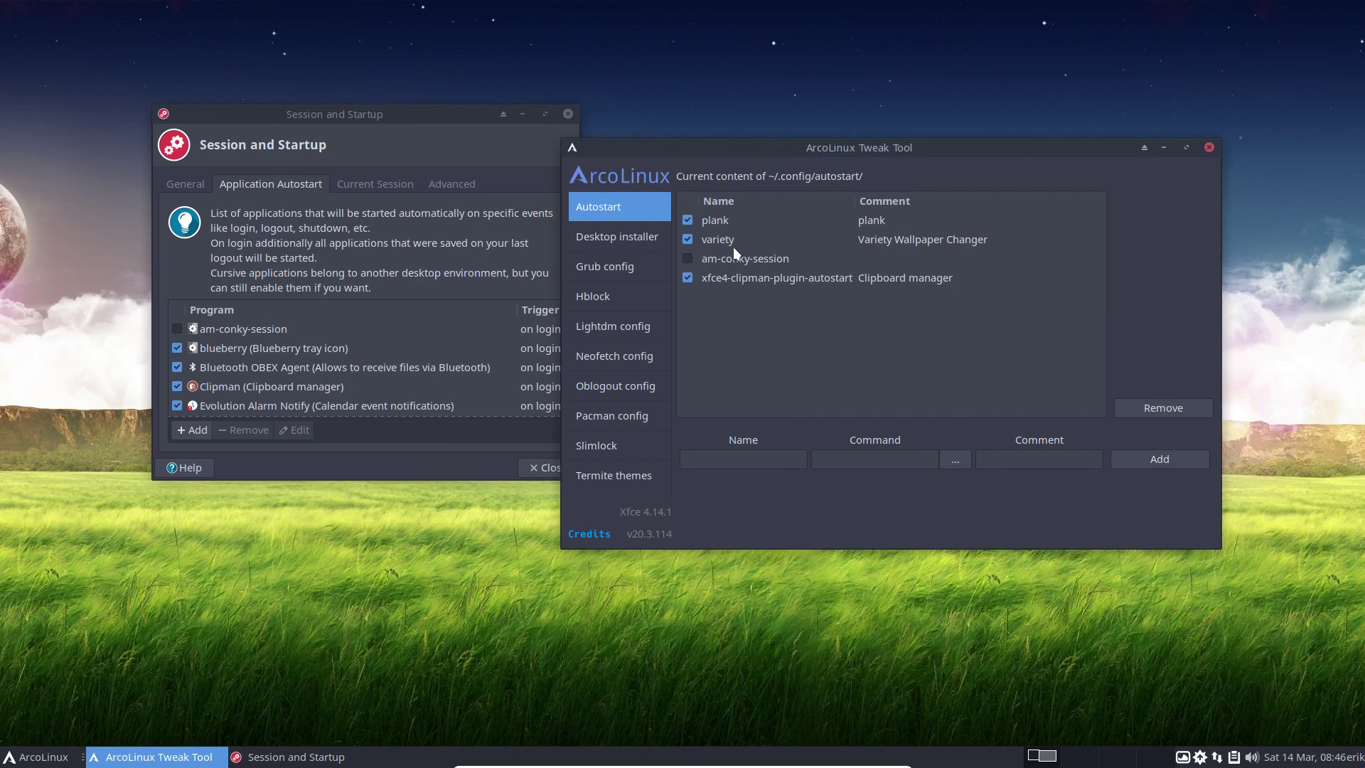
{"action": "left_click", "coordinate": [728, 221]}
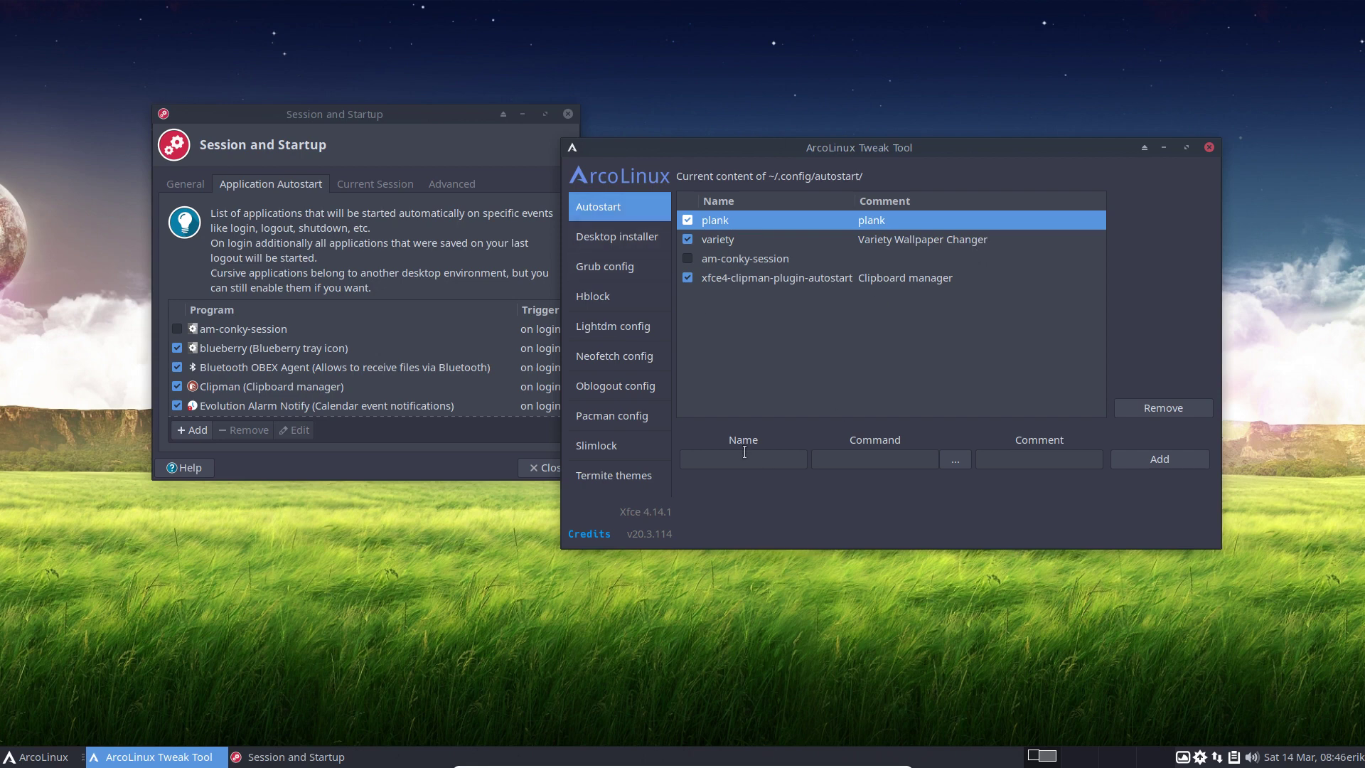
Open ~/.config/autostart in Thunar, arrange the windows, and select the clipman file.
{"action": "left_click", "coordinate": [378, 637]}
{"action": "key", "text": "super+e"}
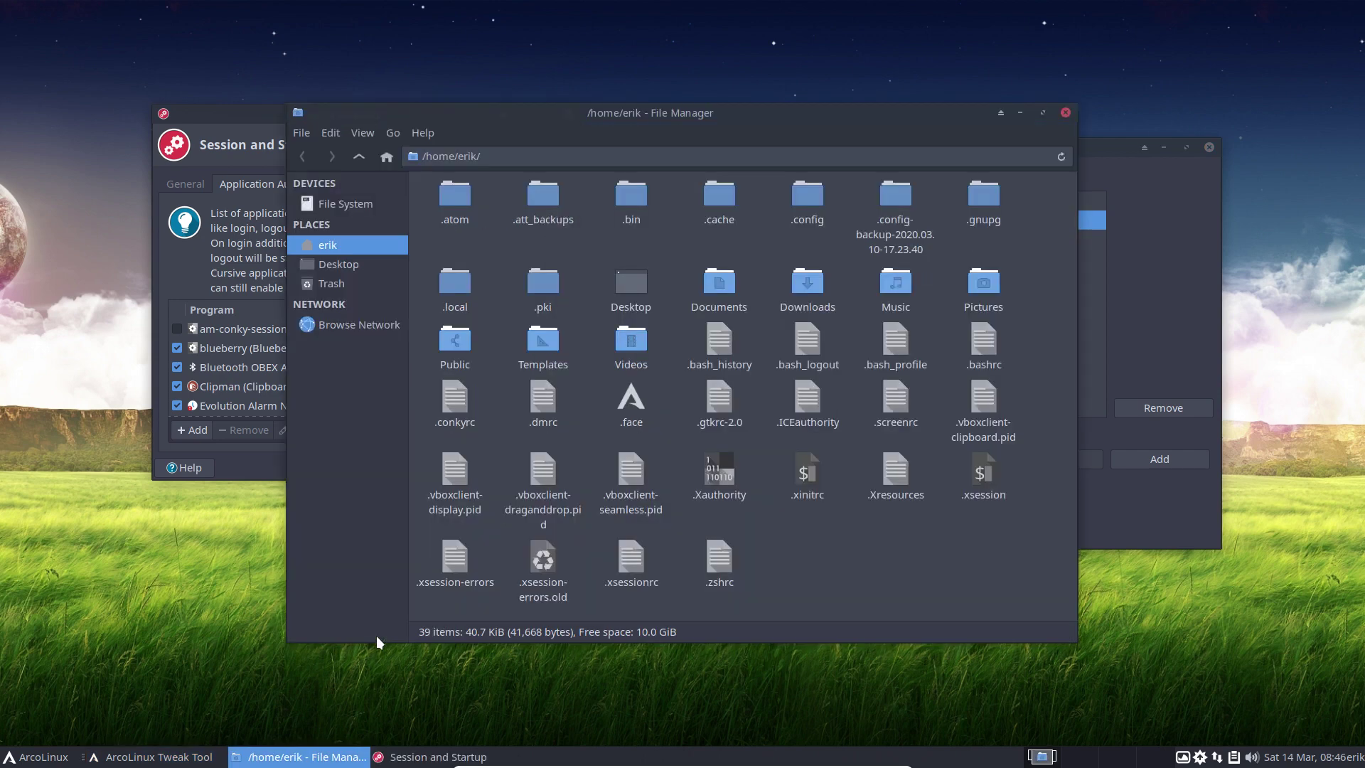
{"action": "double_click", "coordinate": [809, 198]}
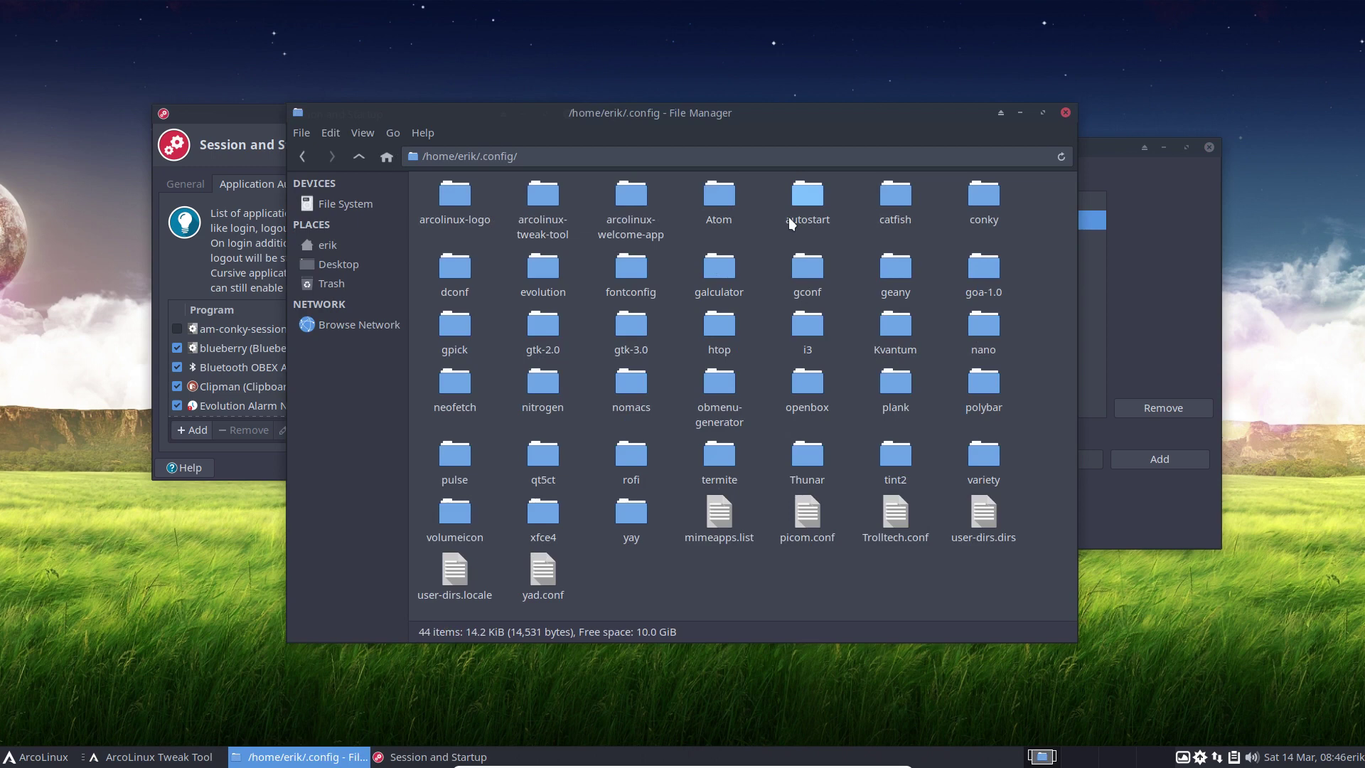
{"action": "double_click", "coordinate": [795, 195]}
{"action": "left_click_drag", "start_coordinate": [704, 108], "coordinate": [483, 485]}
{"action": "left_click_drag", "start_coordinate": [919, 148], "coordinate": [985, 67]}
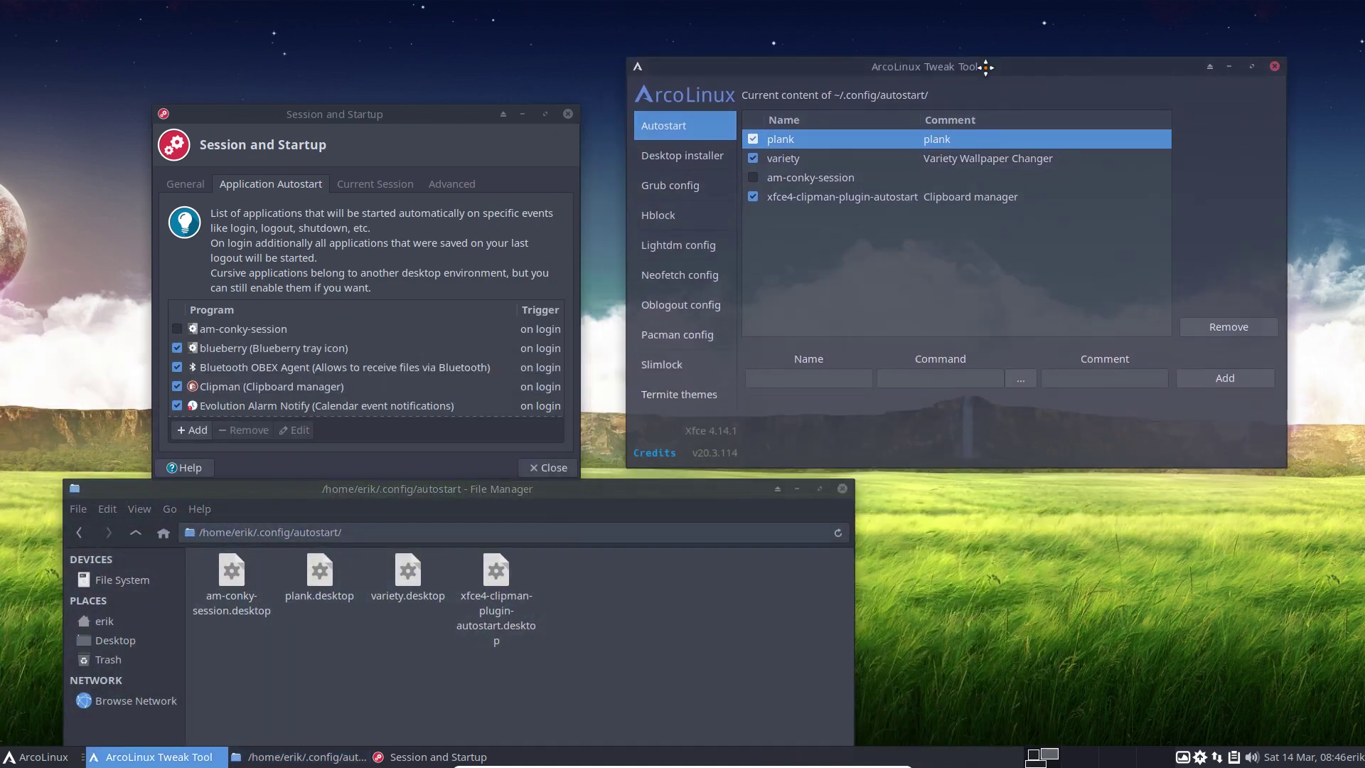
{"action": "left_click", "coordinate": [490, 575]}
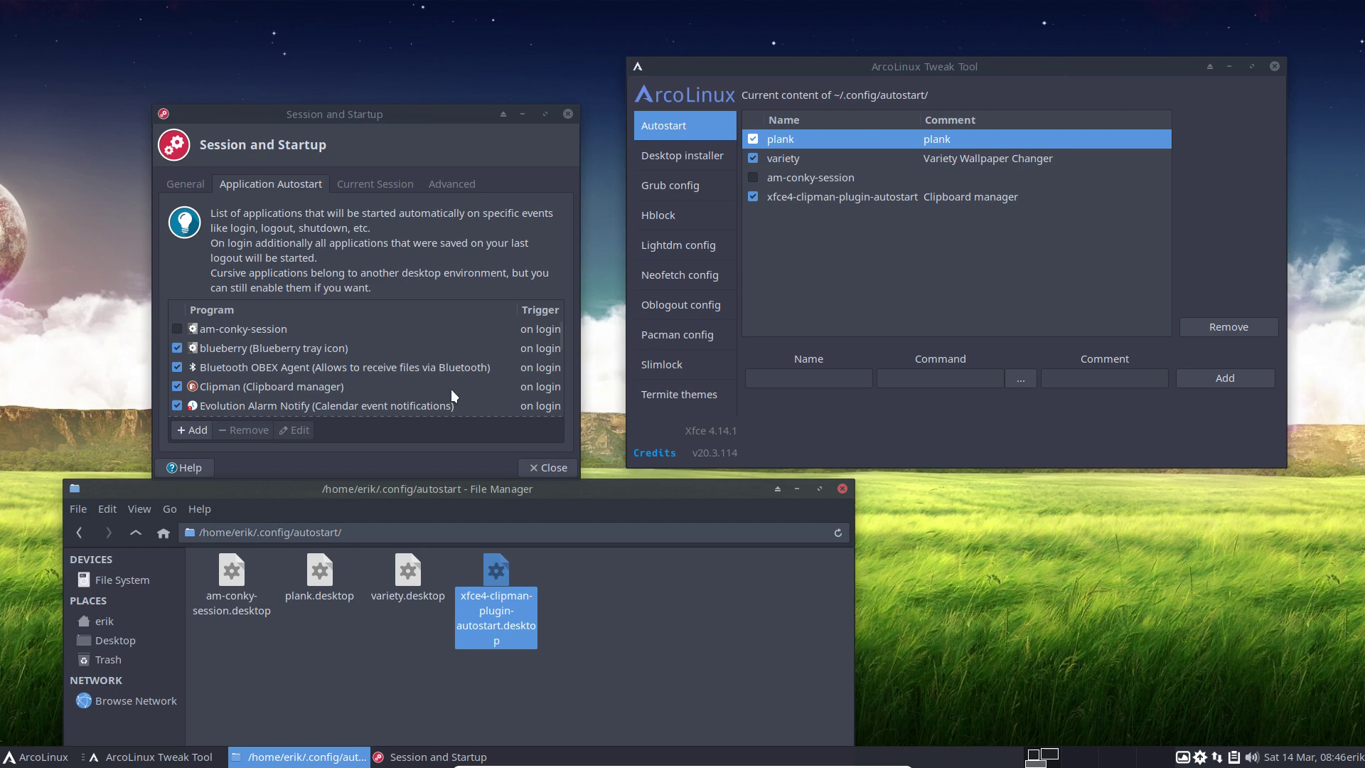
Log out via the Whisker menu, log back in, and right-click the Plank dock.
{"action": "left_click", "coordinate": [44, 760]}
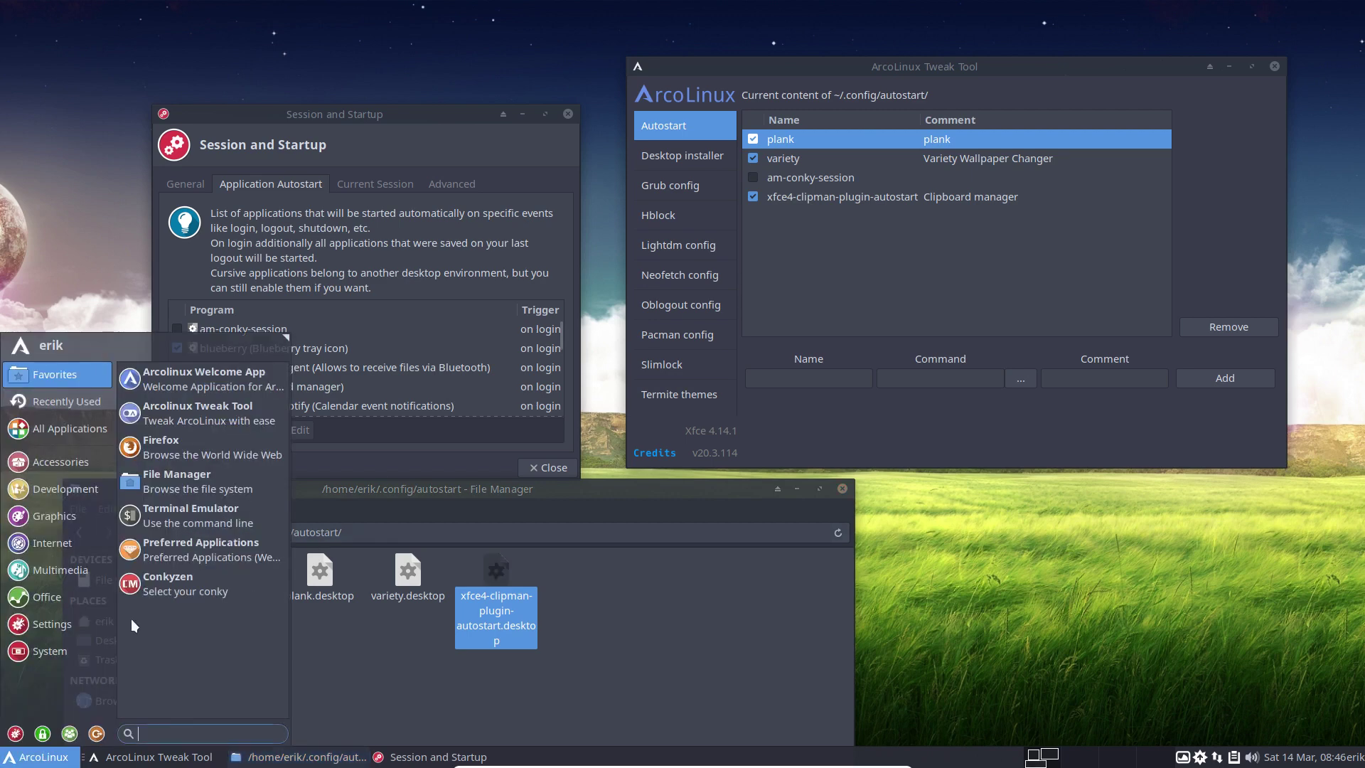
{"action": "left_click", "coordinate": [417, 135]}
{"action": "left_click", "coordinate": [964, 74]}
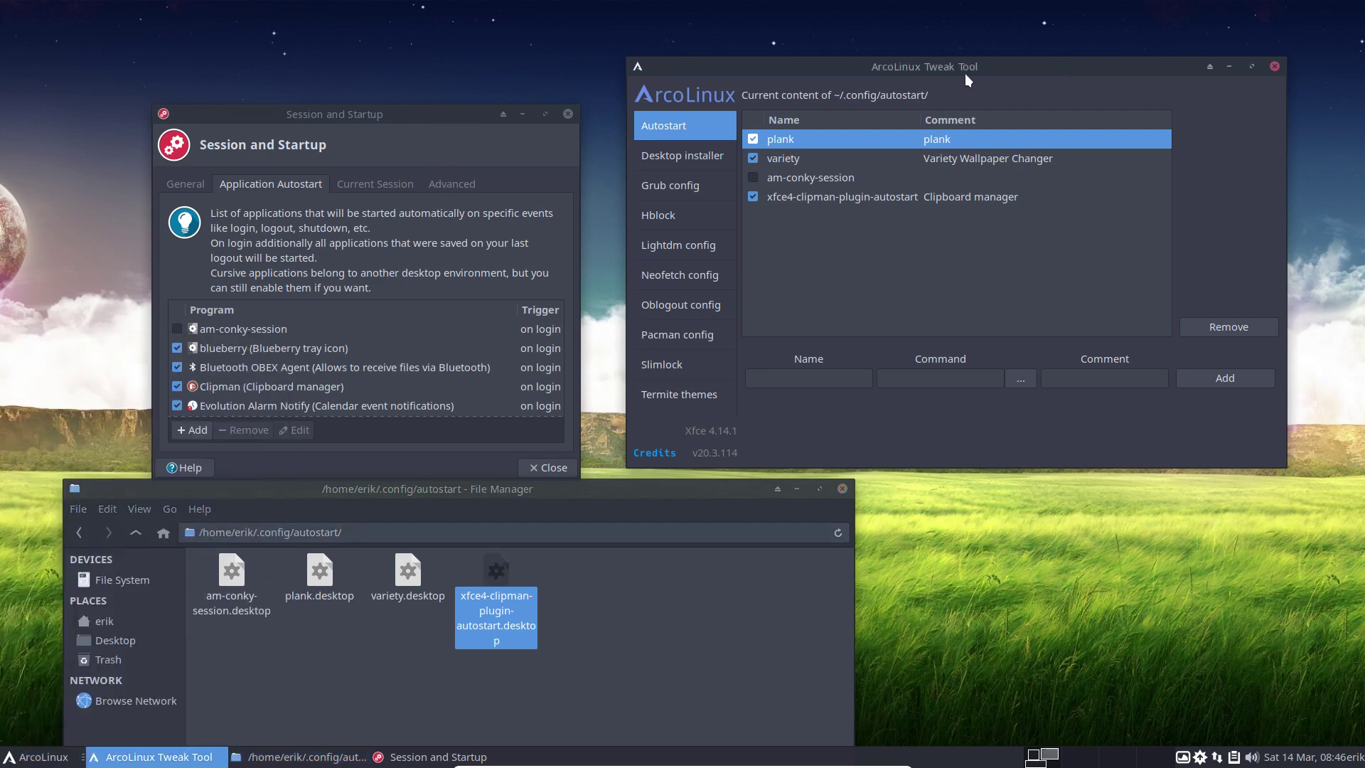
{"action": "left_click", "coordinate": [39, 757]}
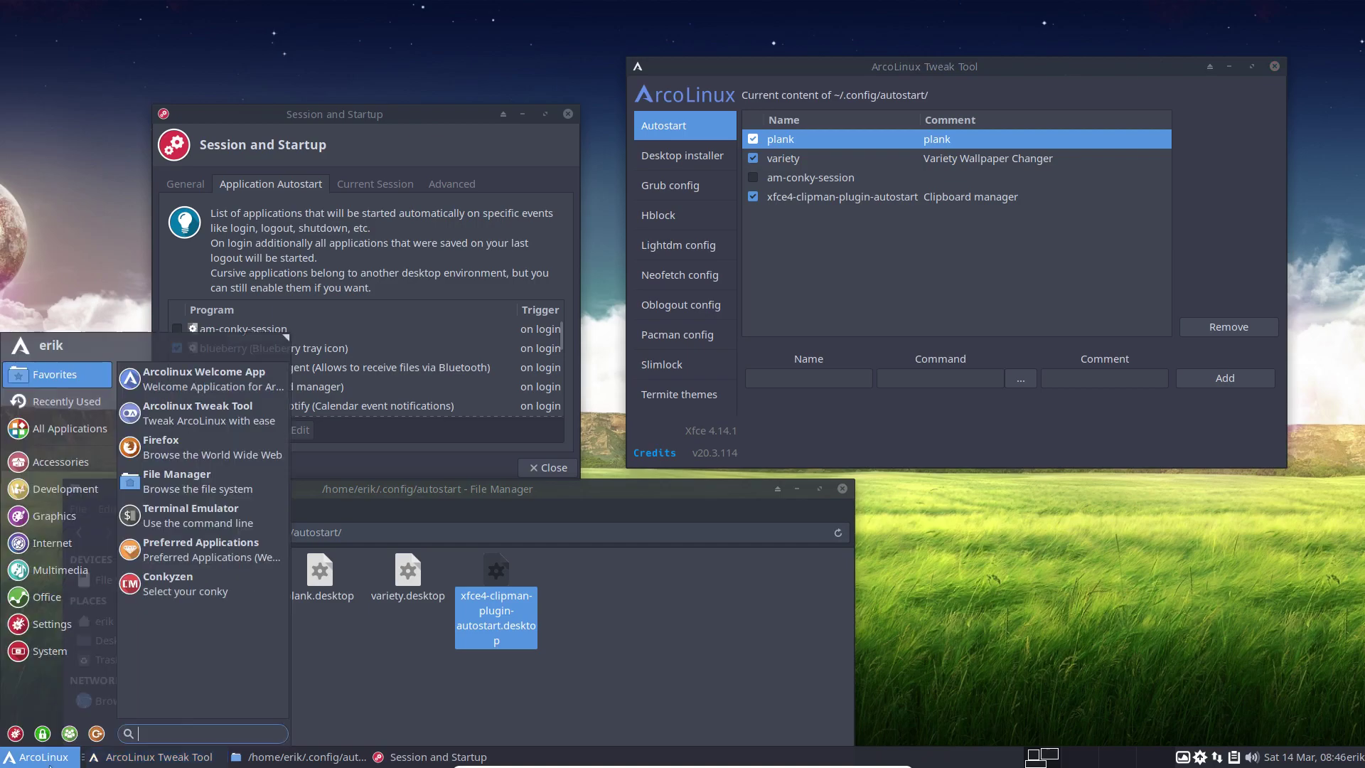
{"action": "left_click", "coordinate": [91, 733]}
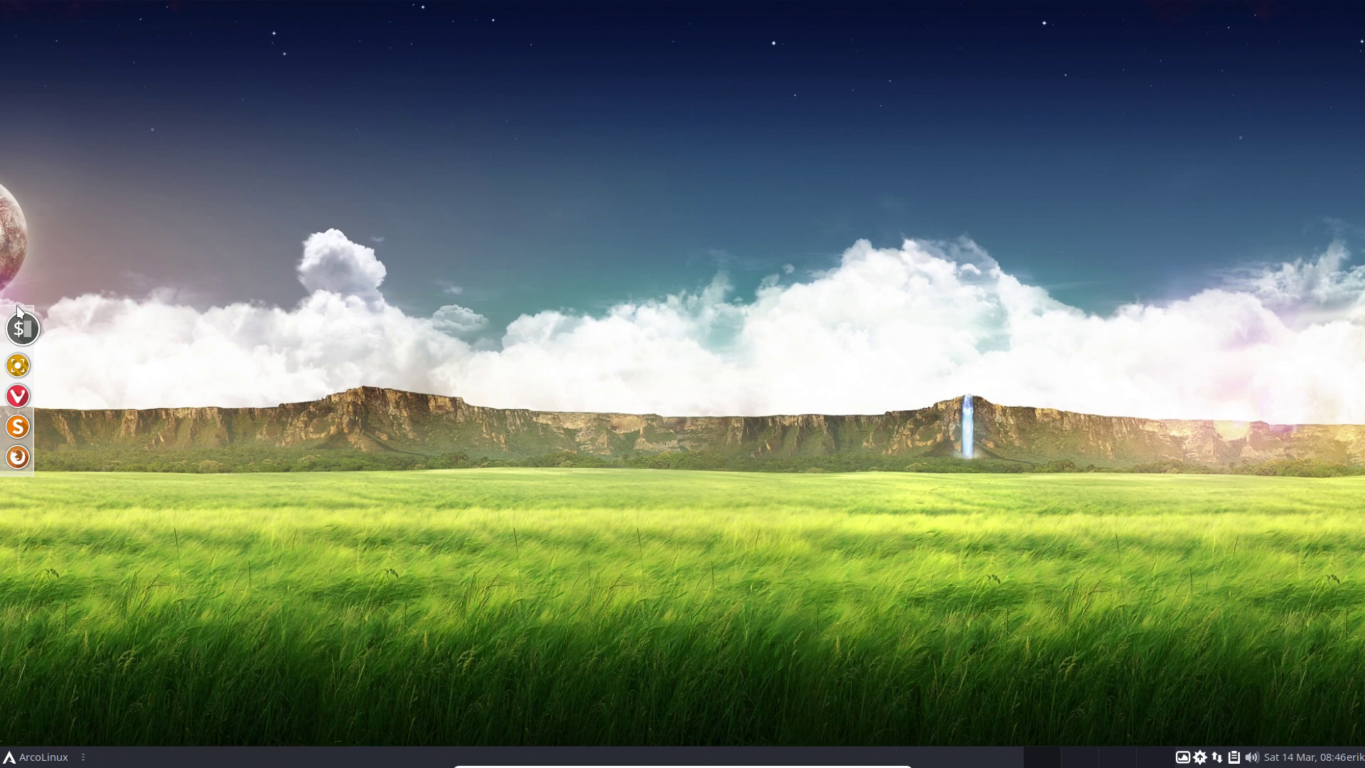
{"action": "right_click", "coordinate": [10, 346]}
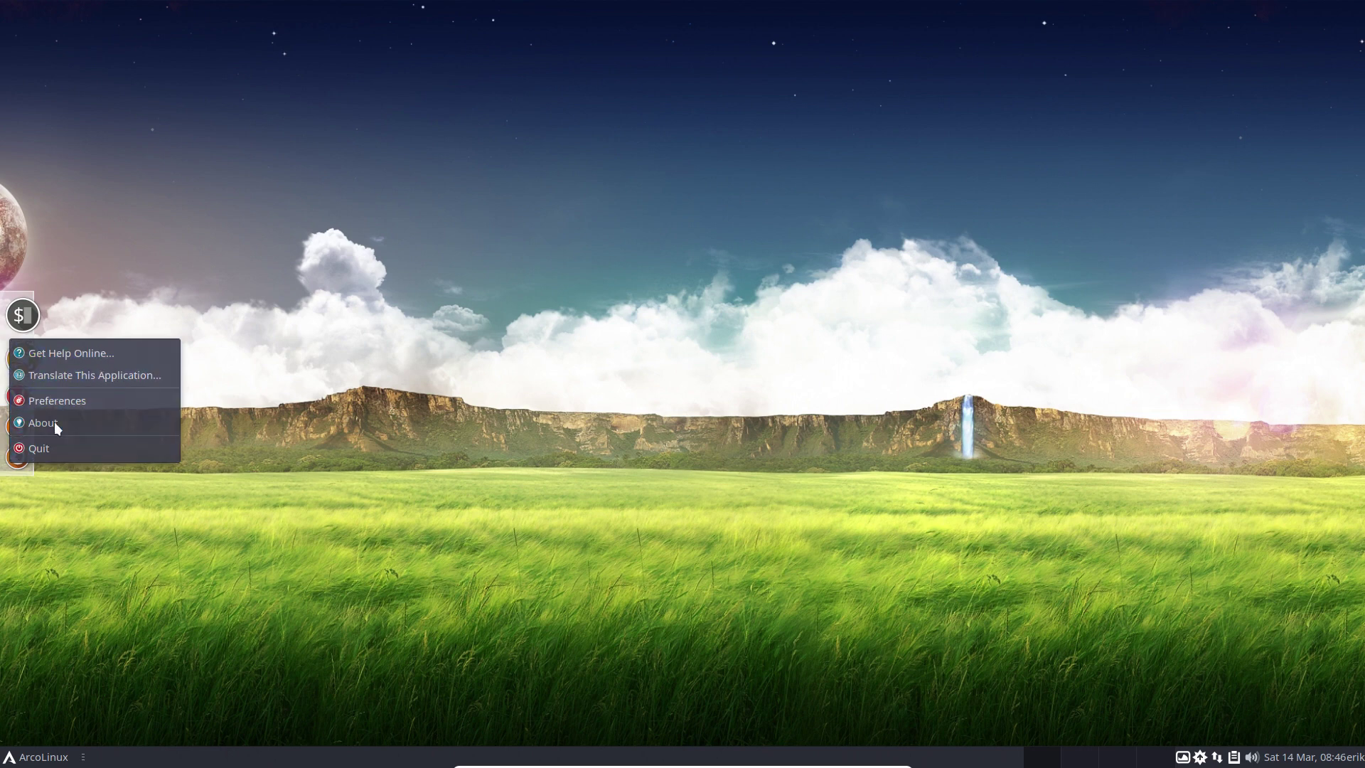
Move the Plank dock to the top of the screen in its preferences.
{"action": "left_click", "coordinate": [70, 397]}
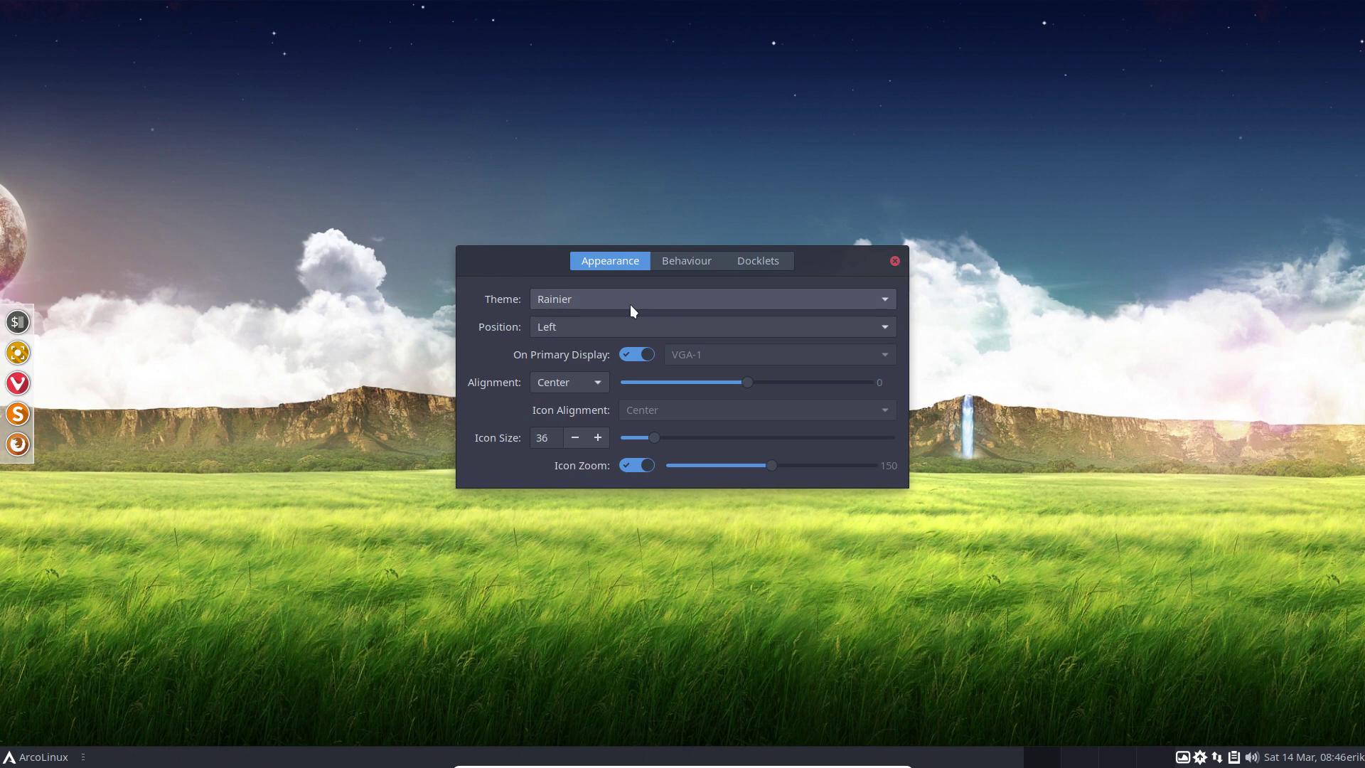
{"action": "left_click", "coordinate": [599, 330]}
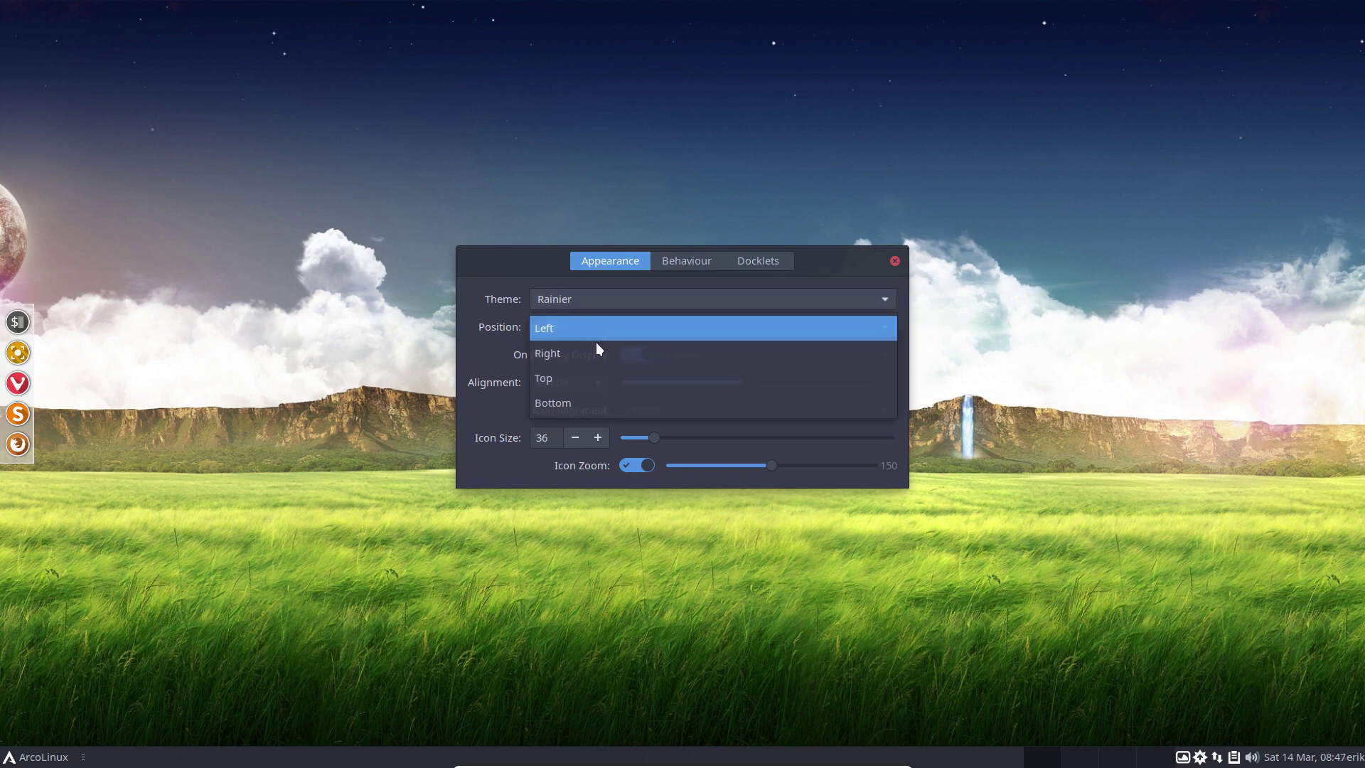
{"action": "left_click", "coordinate": [596, 379]}
Preview dock themes from TransPanel through Apollo, settle on ArcoLinux, and close preferences.
{"action": "left_click", "coordinate": [580, 308]}
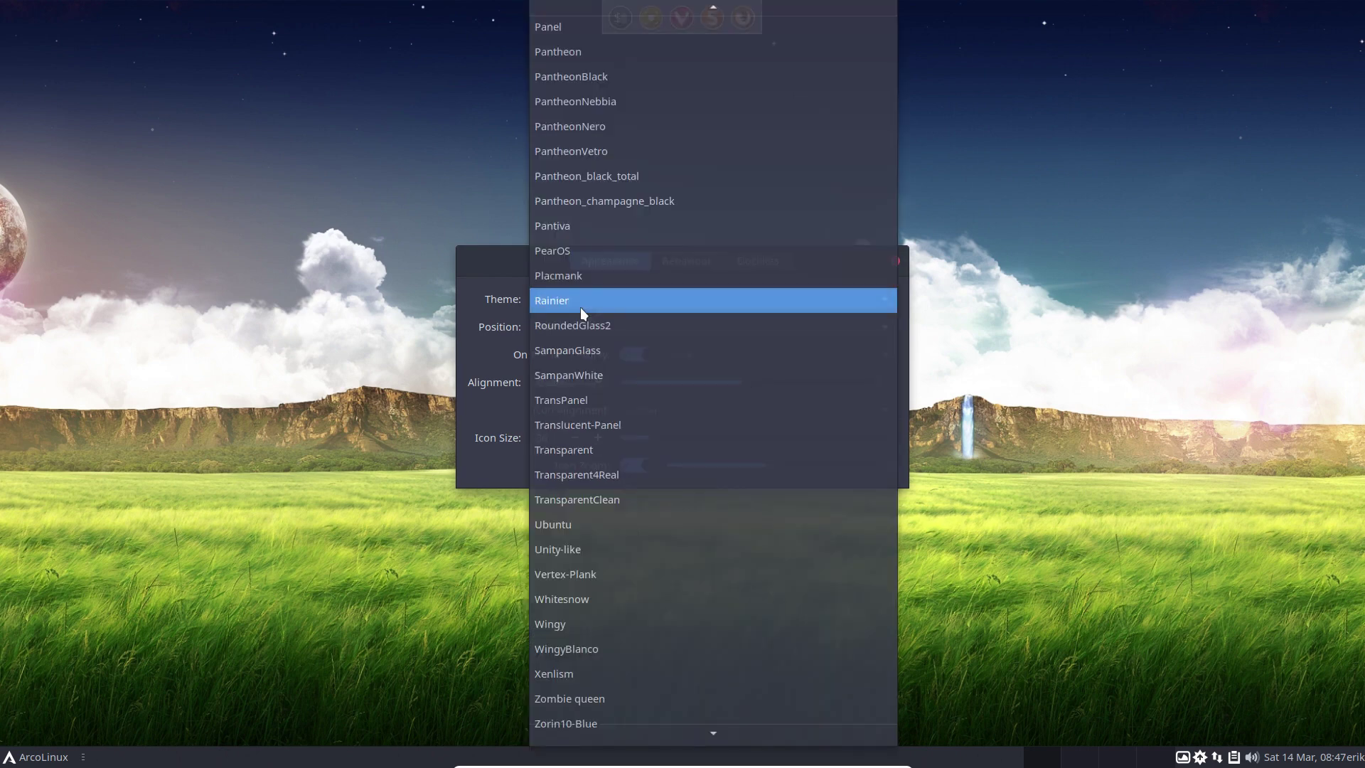
{"action": "left_click", "coordinate": [578, 318]}
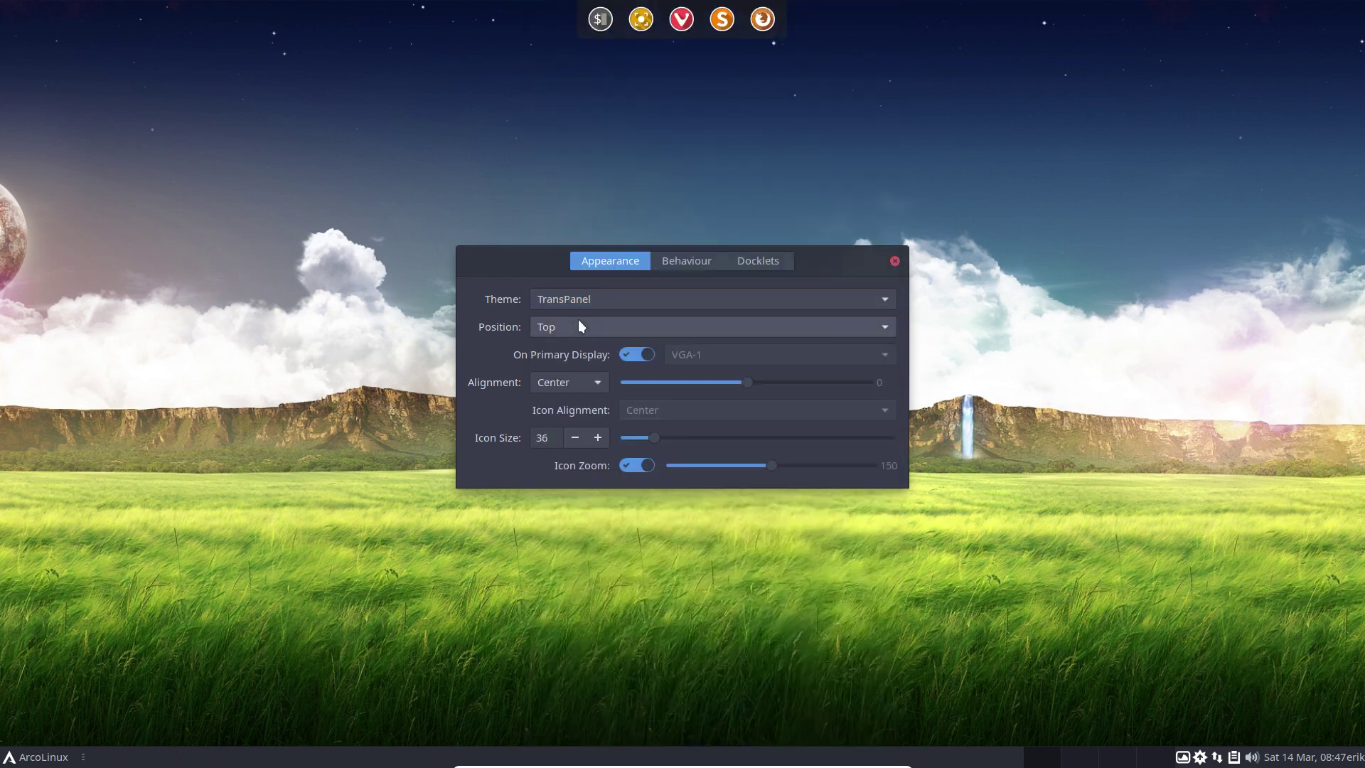
{"action": "key", "text": "Down"}
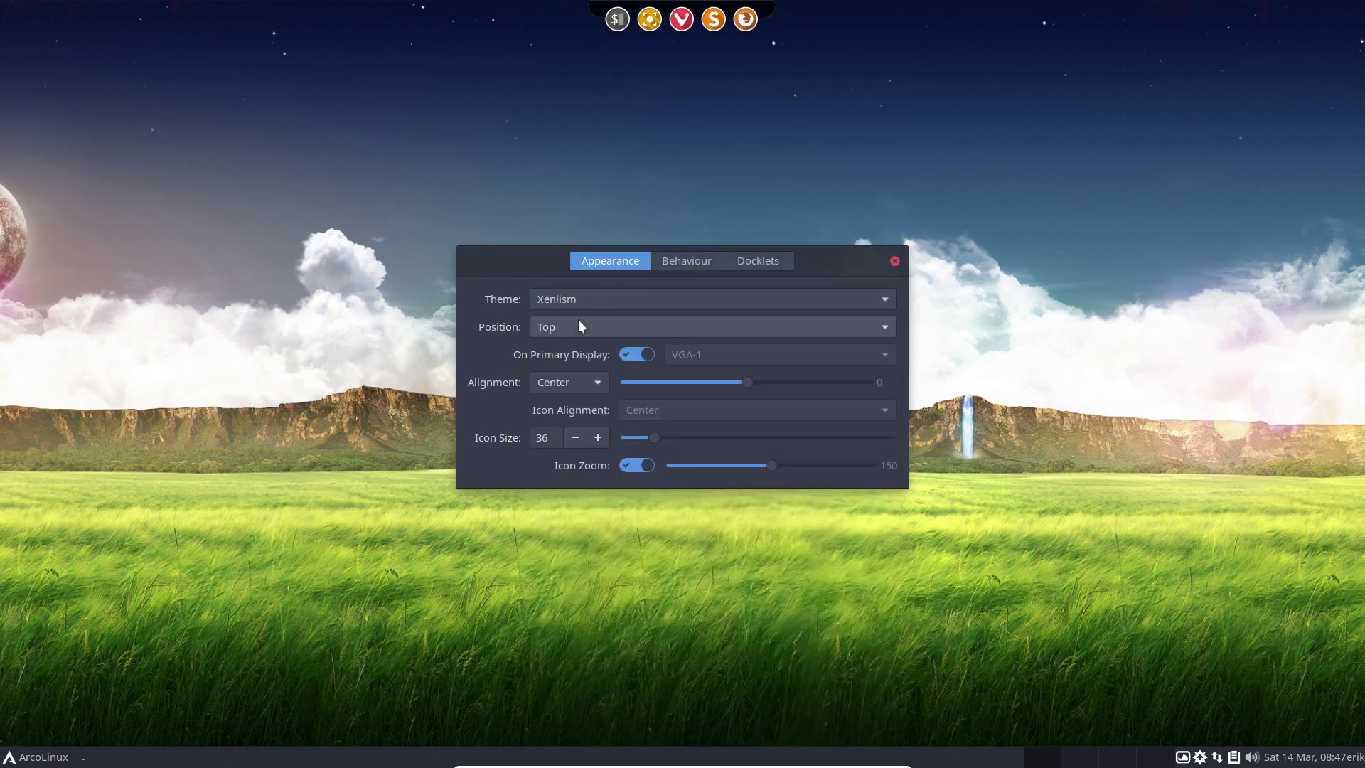
{"action": "key", "text": "Down"}
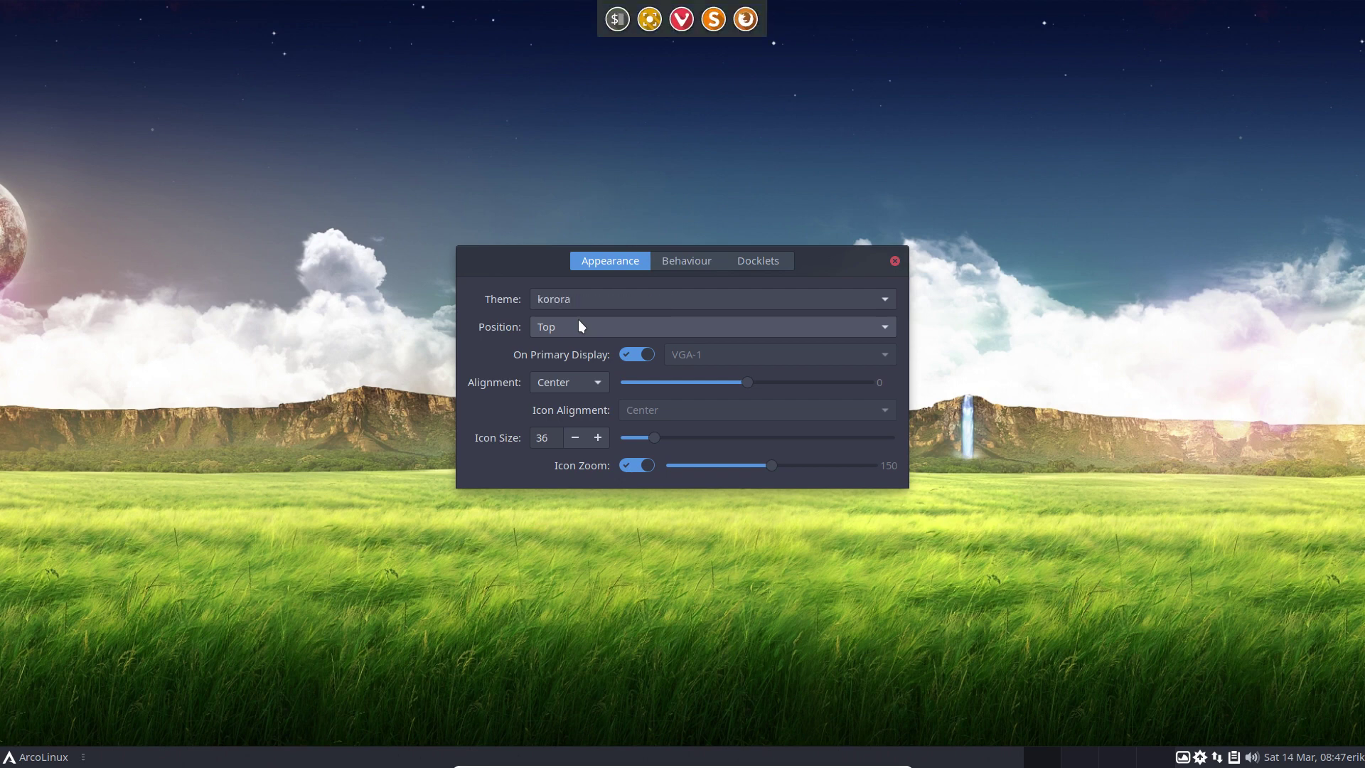
{"action": "key", "text": "Down"}
{"action": "key", "text": "Down"}
{"action": "key", "text": "Down"}
{"action": "key", "text": "Down"}
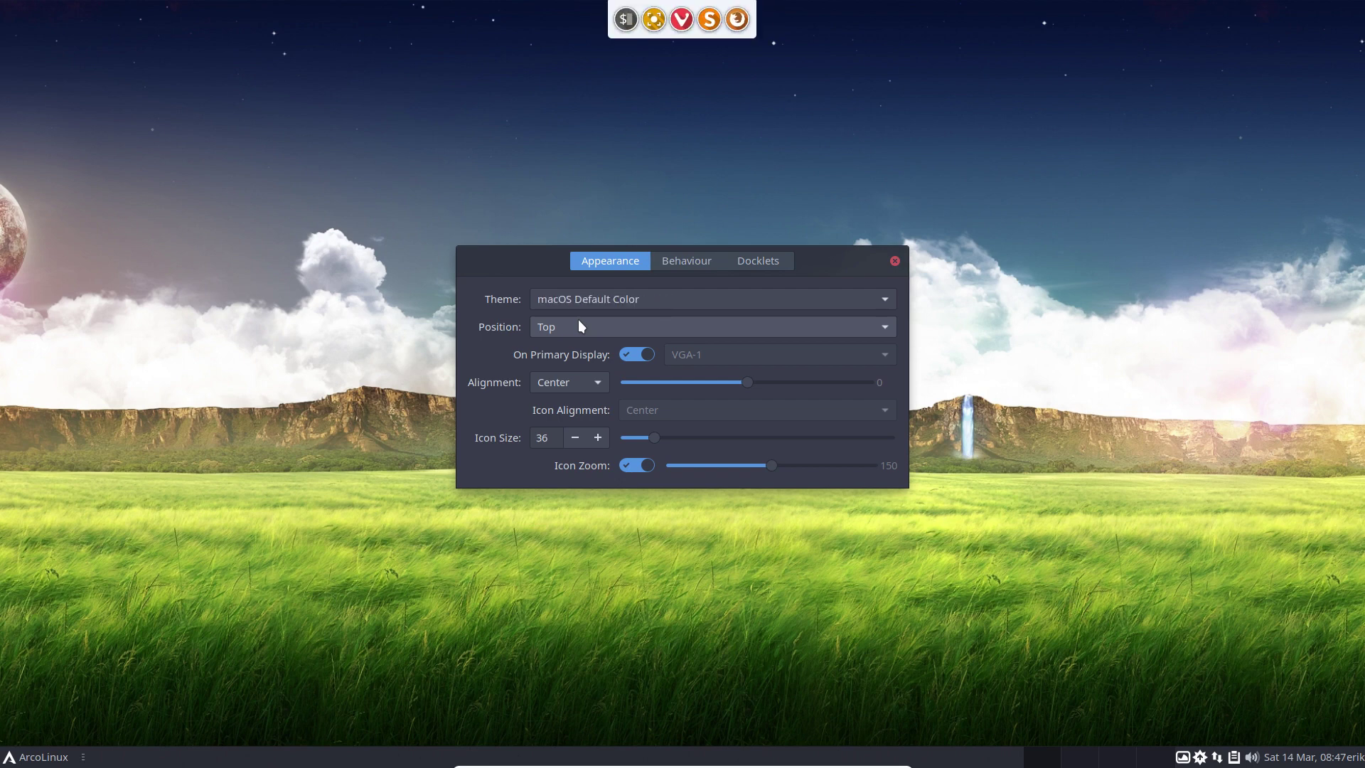
{"action": "key", "text": "Down"}
{"action": "key", "text": "Down"}
{"action": "key", "text": "Down"}
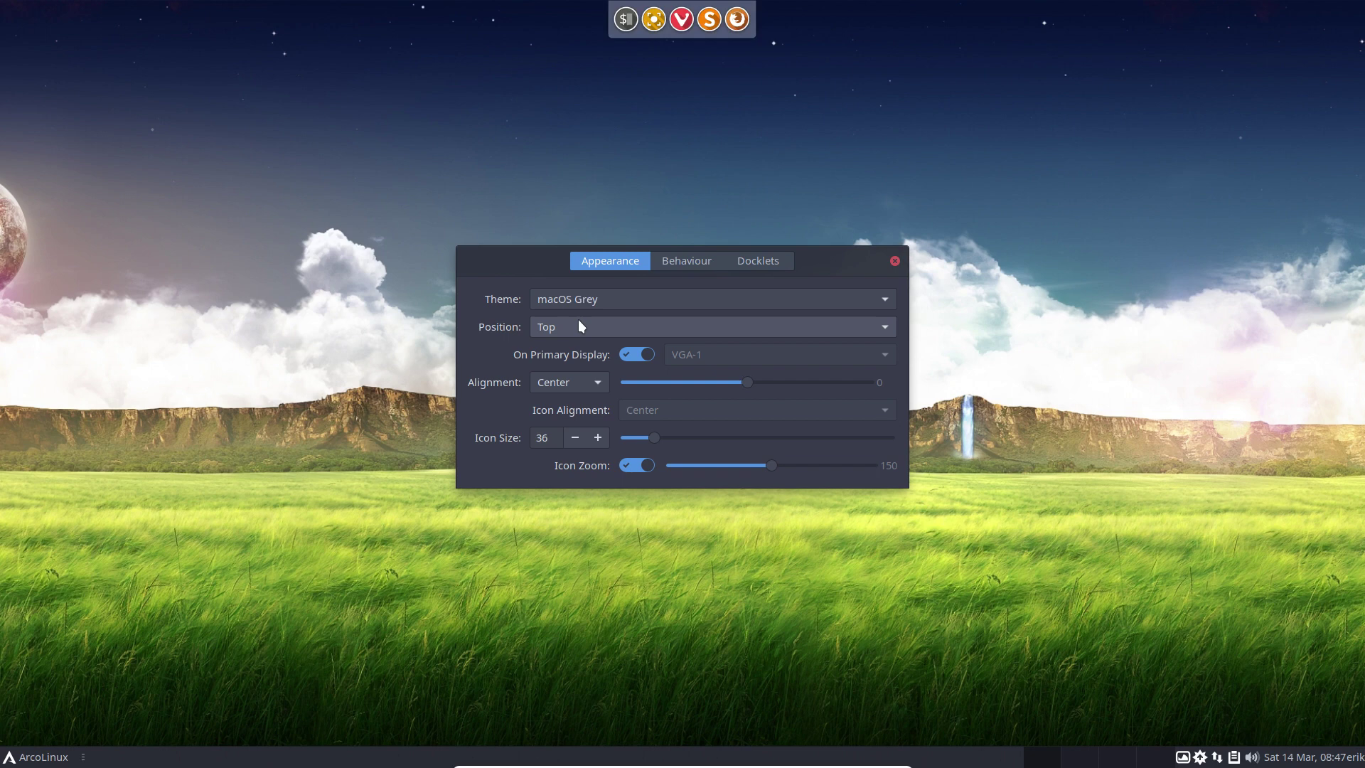
{"action": "key", "text": "Down"}
{"action": "key", "text": "Down"}
{"action": "key", "text": "Down"}
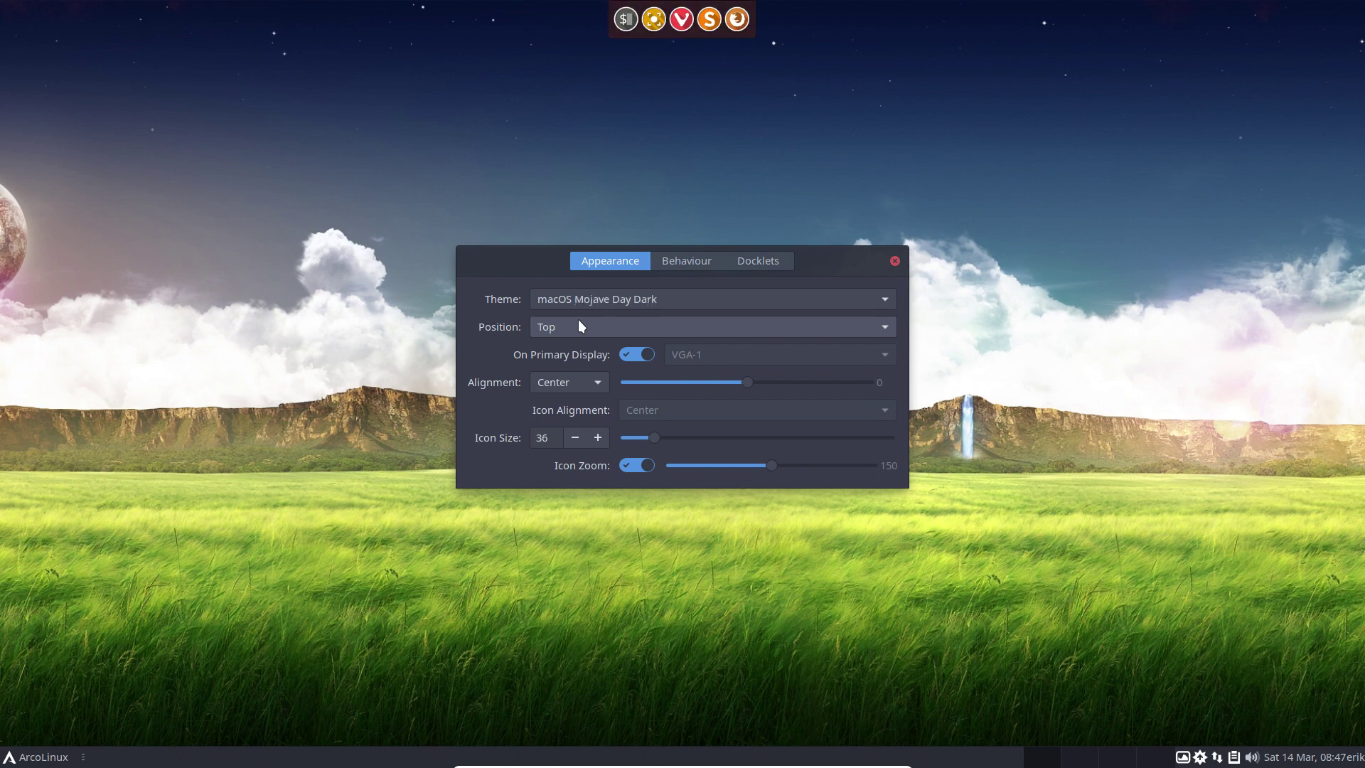
{"action": "key", "text": "Down"}
{"action": "key", "text": "Down"}
{"action": "key", "text": "Down"}
{"action": "key", "text": "Down"}
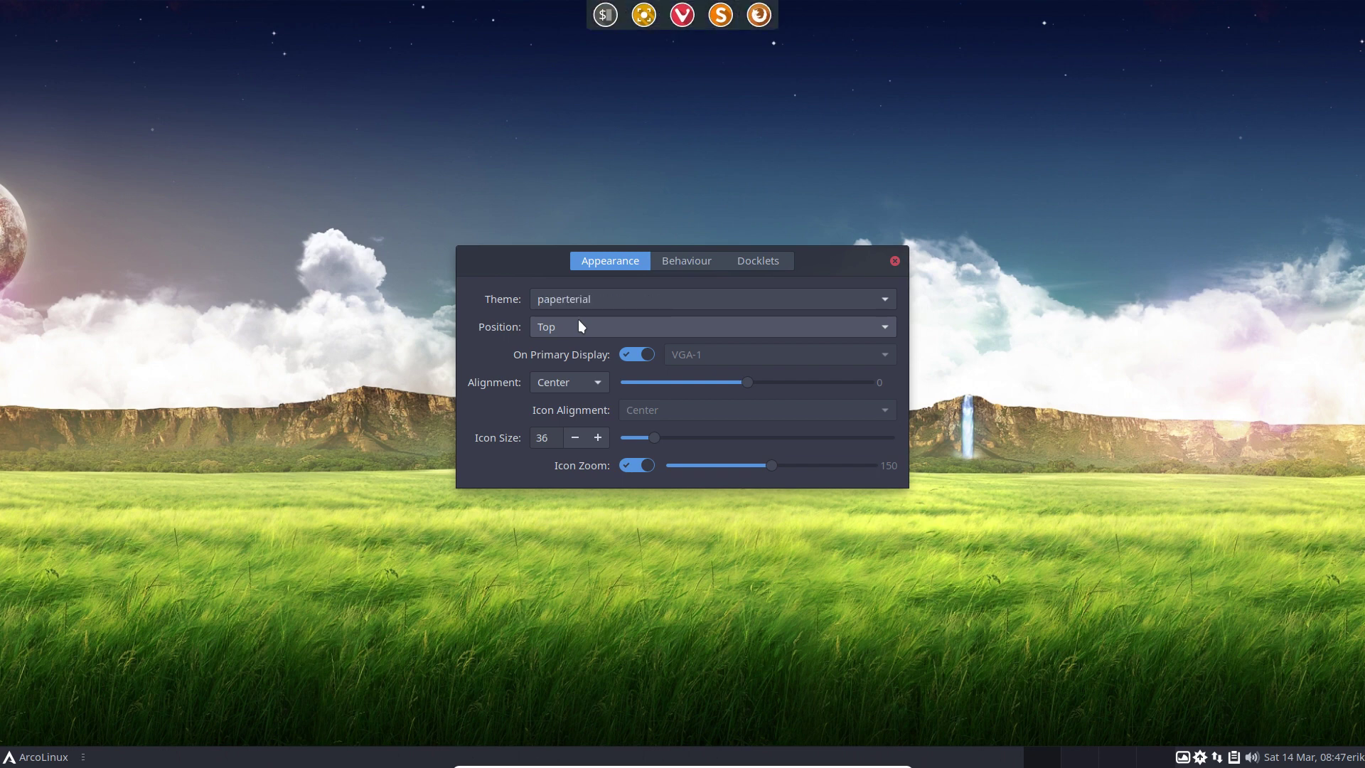
{"action": "key", "text": "Down"}
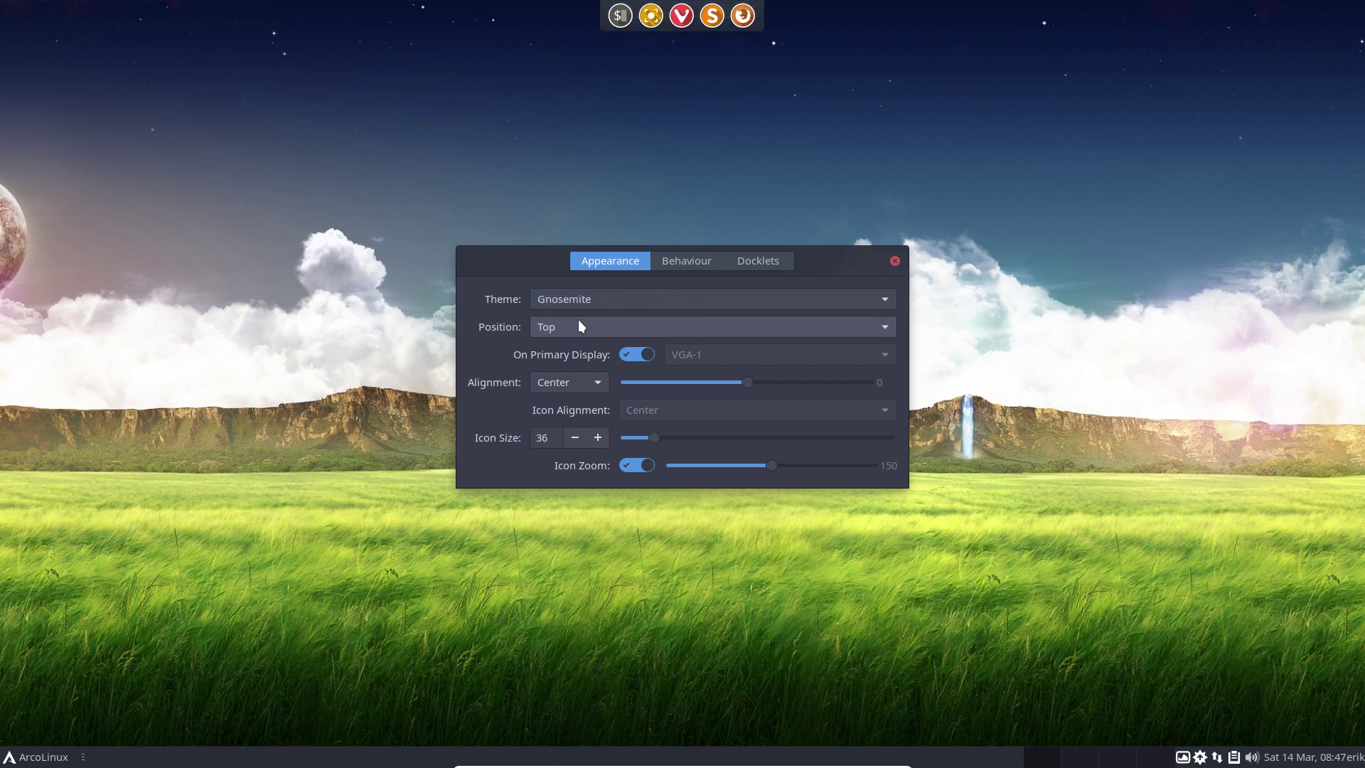
{"action": "key", "text": "Down"}
{"action": "key", "text": "Down"}
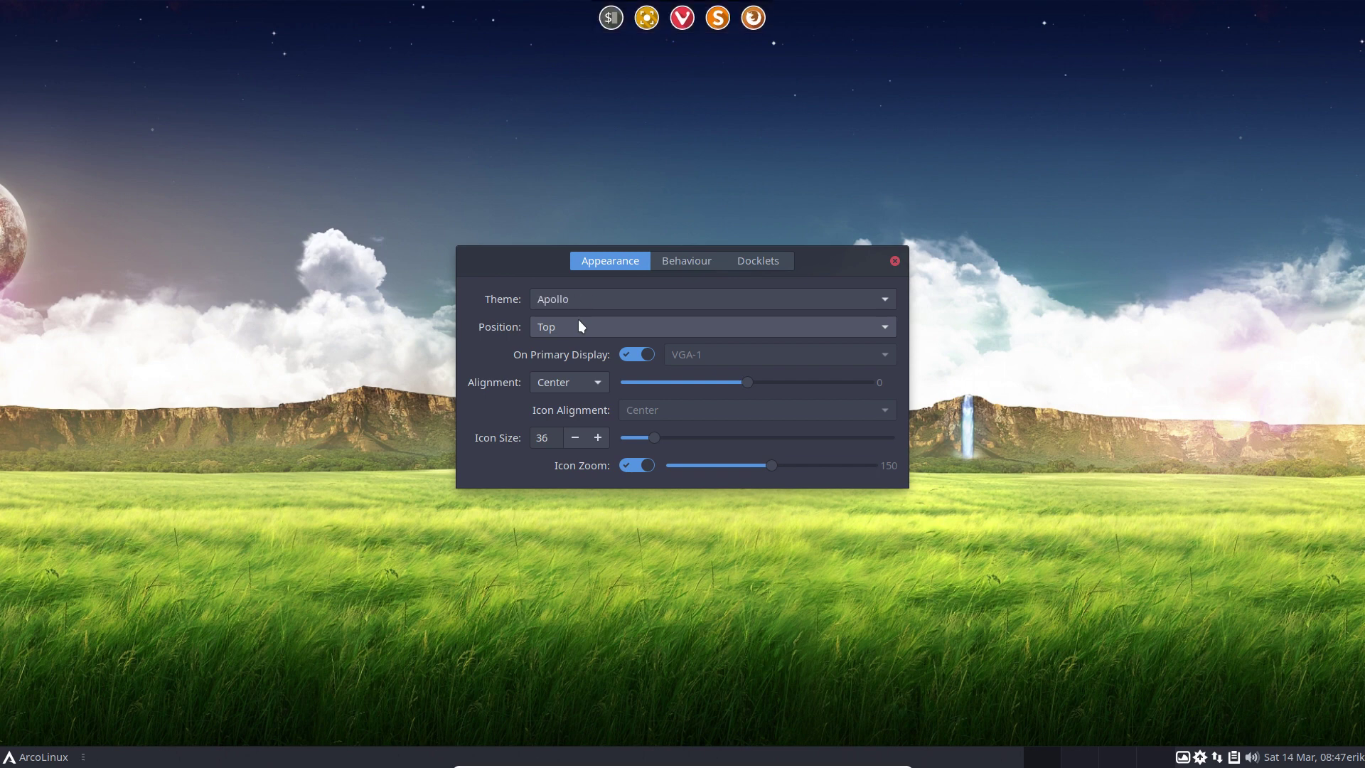
{"action": "key", "text": "Down"}
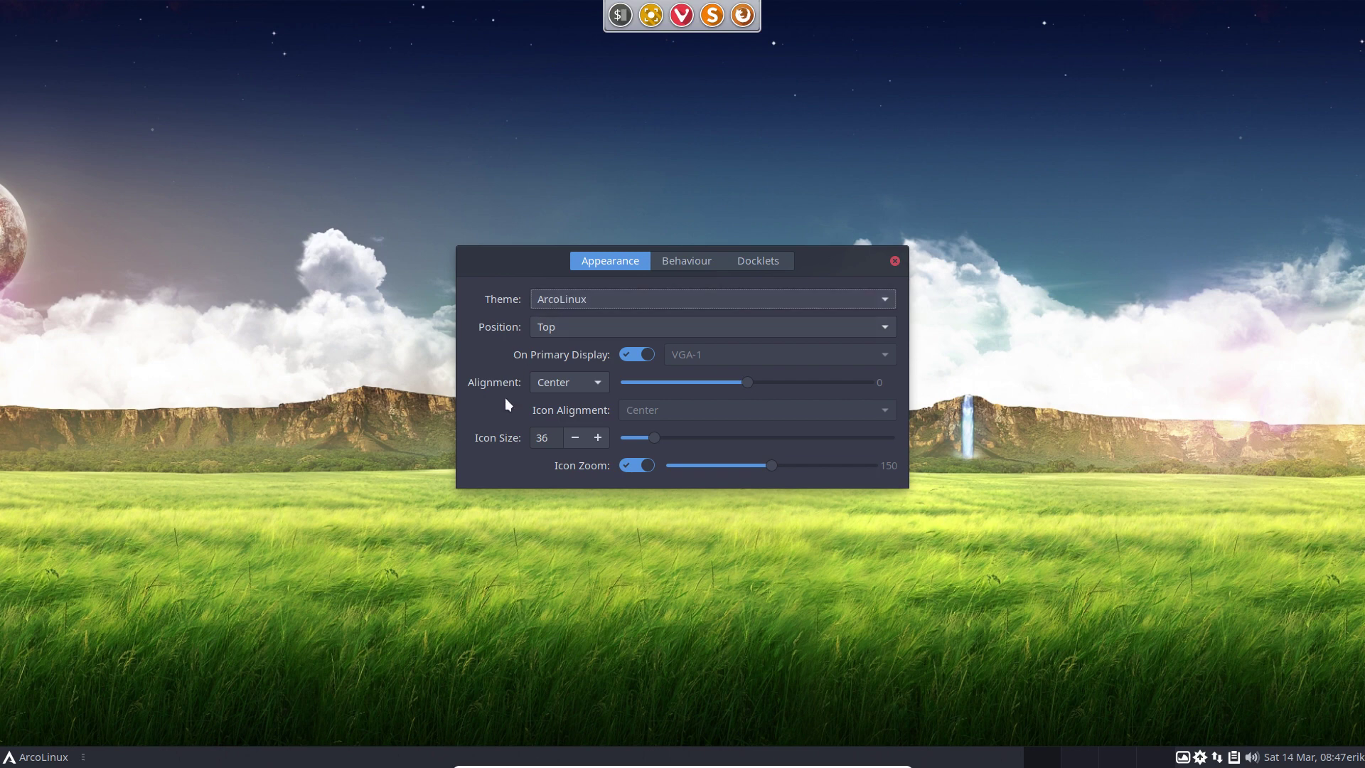
{"action": "left_click", "coordinate": [894, 262]}
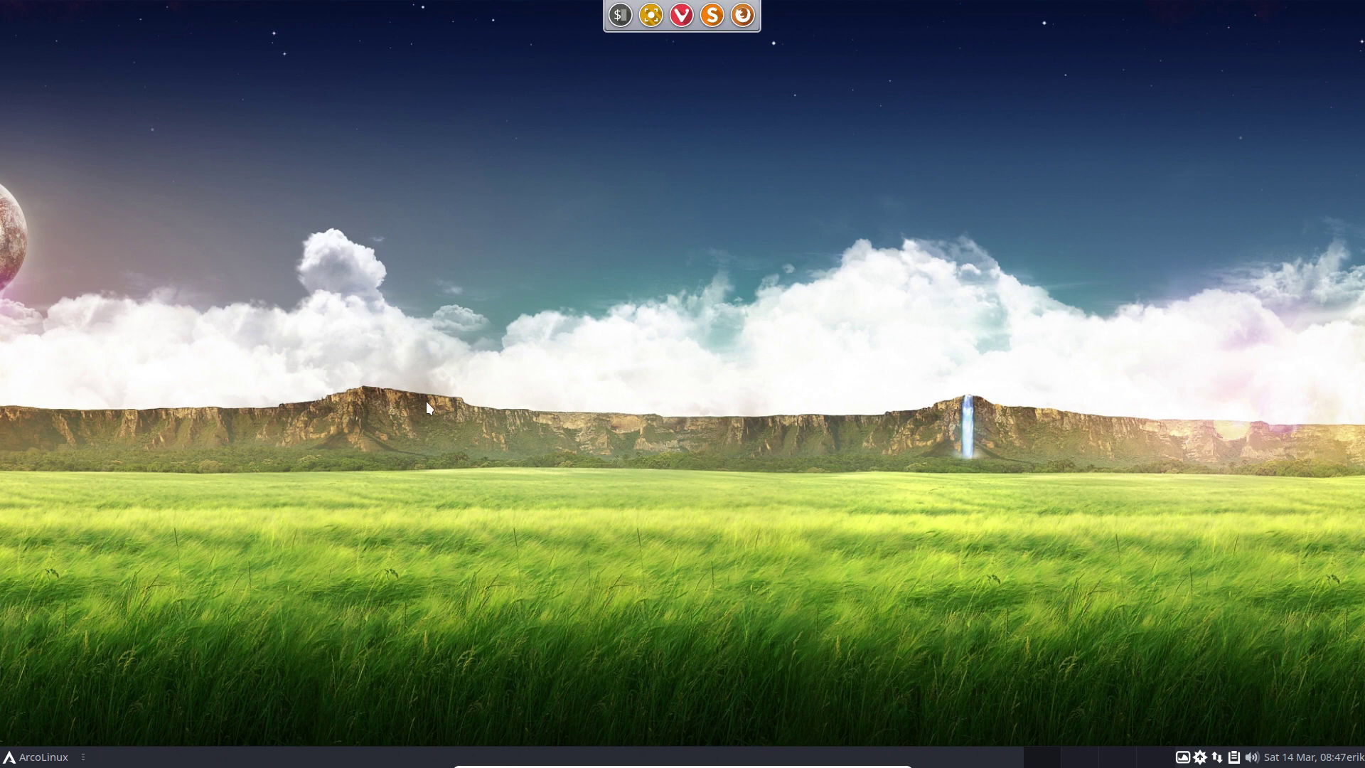
Delete plank.desktop from ~/.config/autostart in Thunar.
{"action": "key", "text": "super+e"}
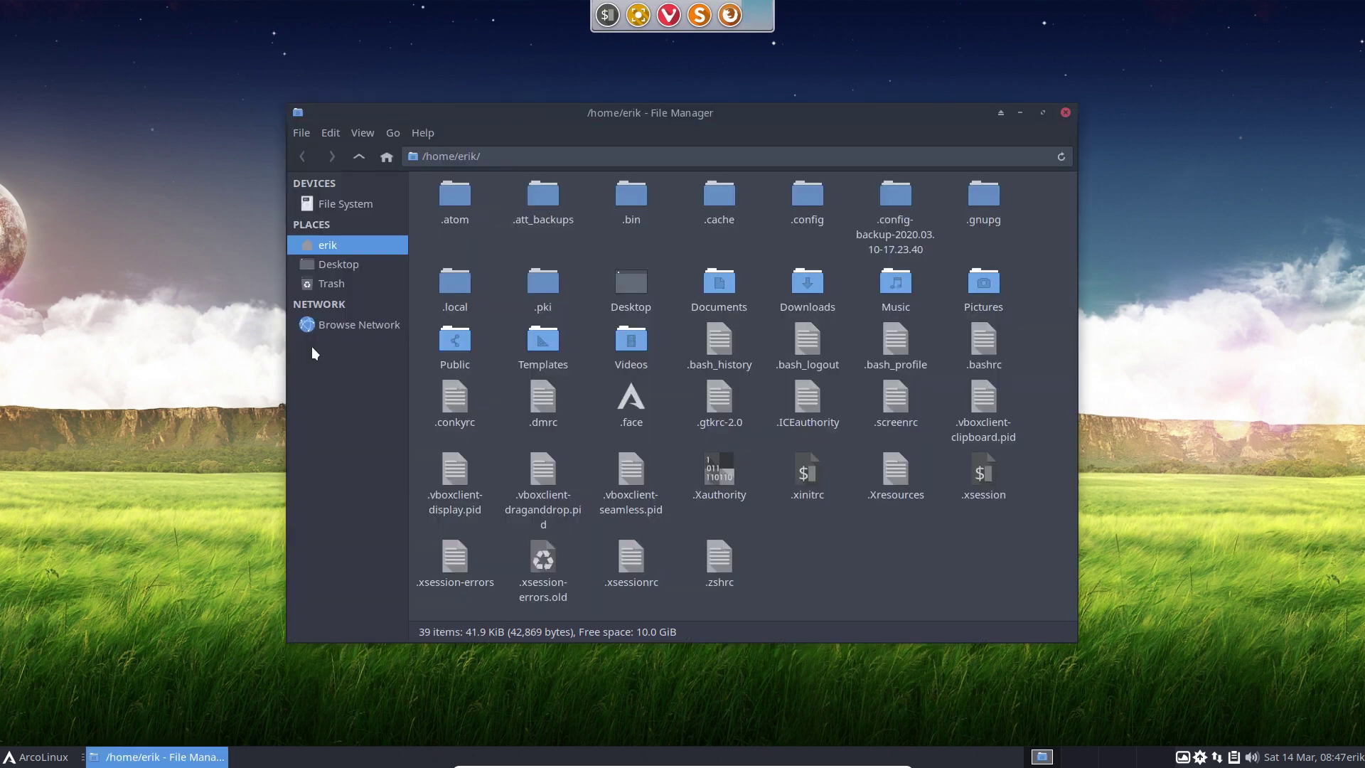
{"action": "double_click", "coordinate": [806, 205]}
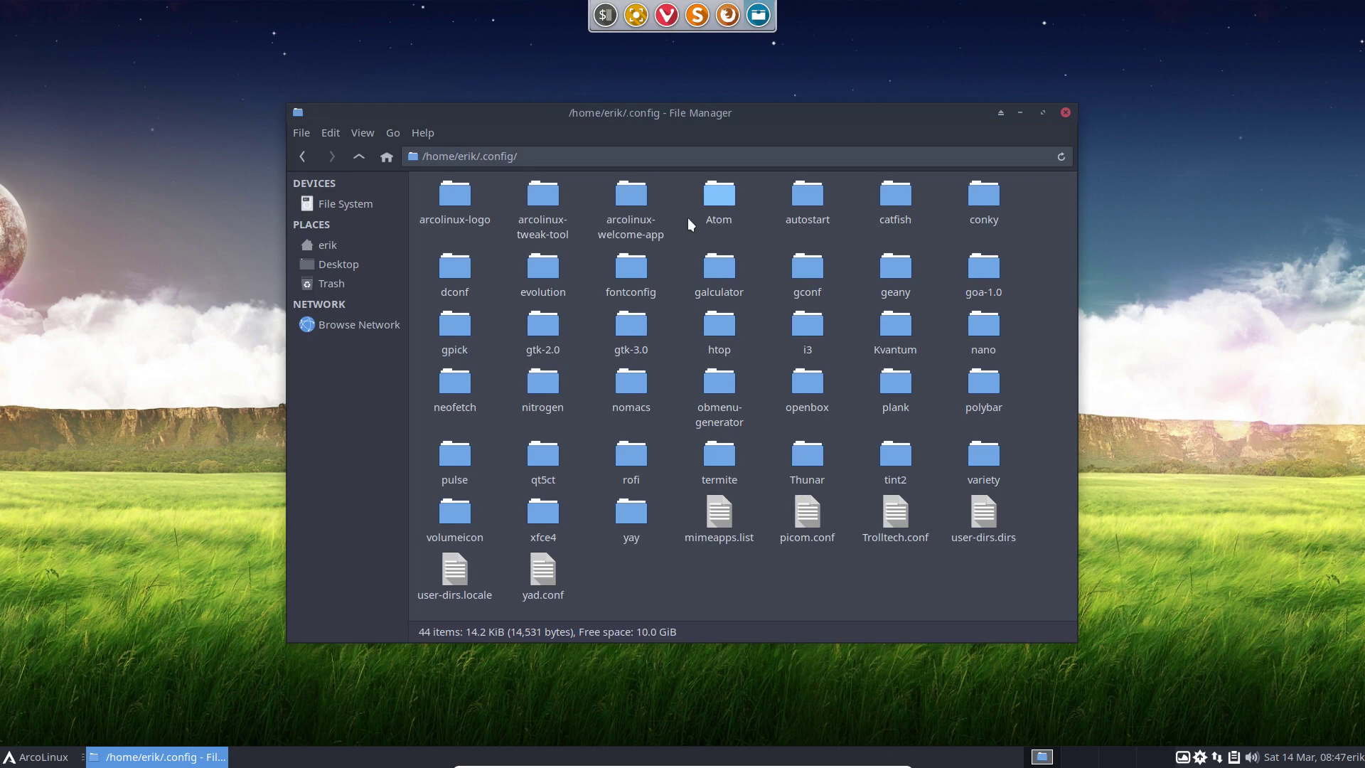
{"action": "double_click", "coordinate": [807, 198]}
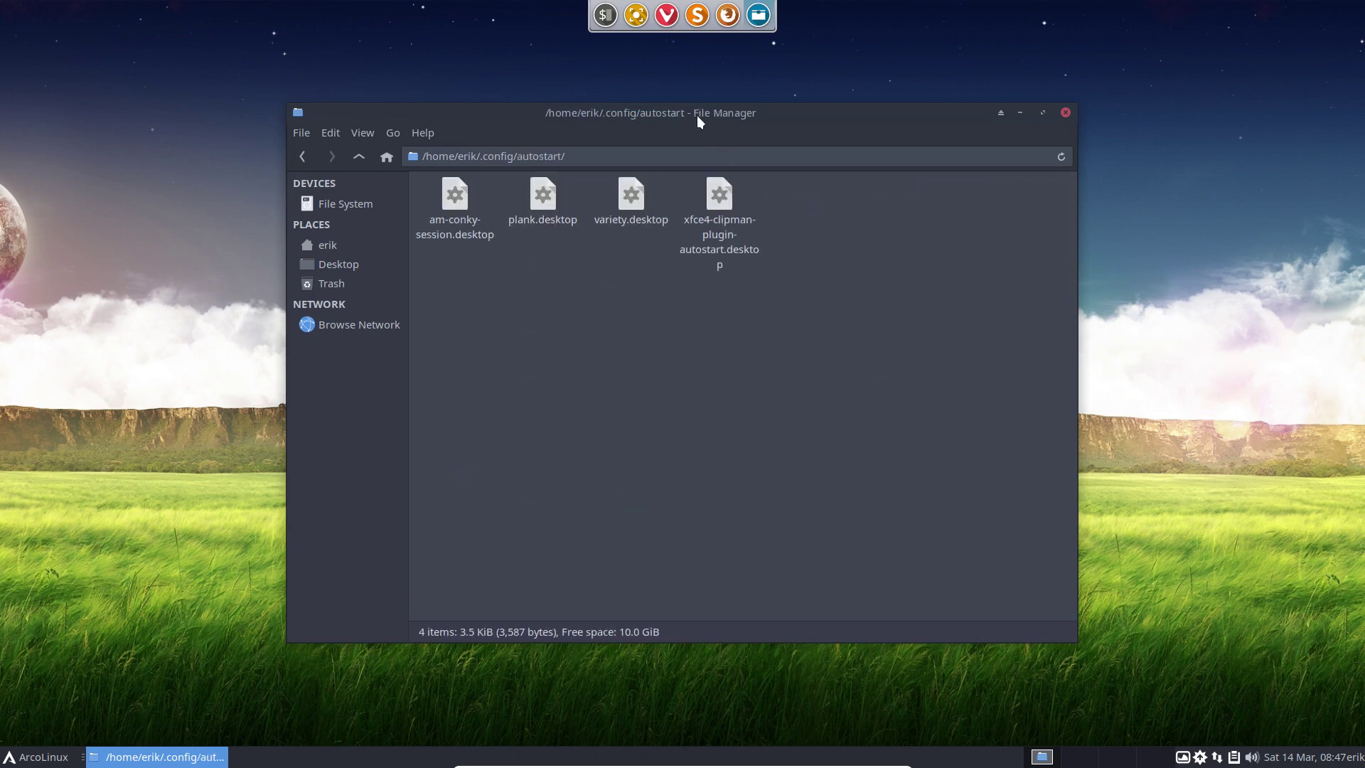
{"action": "left_click_drag", "start_coordinate": [697, 115], "coordinate": [474, 131]}
{"action": "left_click", "coordinate": [327, 237]}
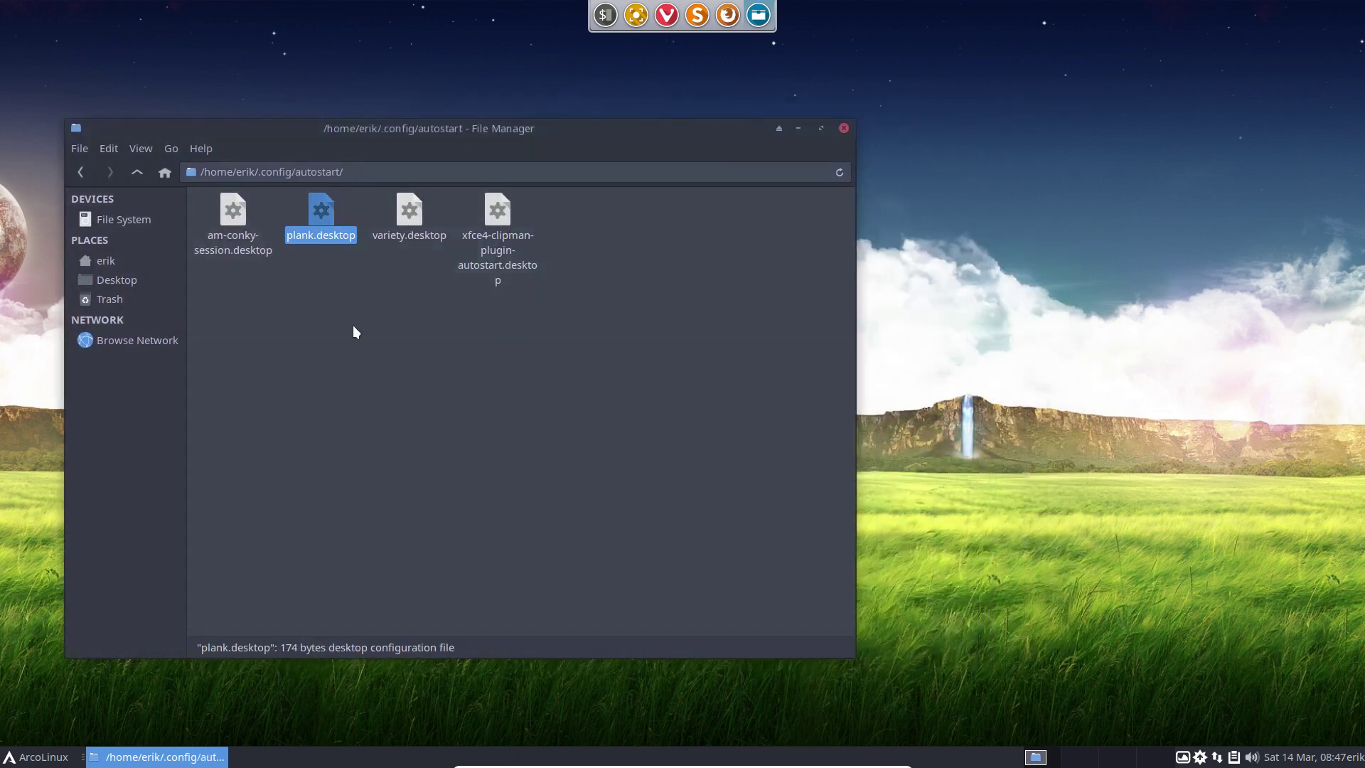
{"action": "key", "text": "Delete"}
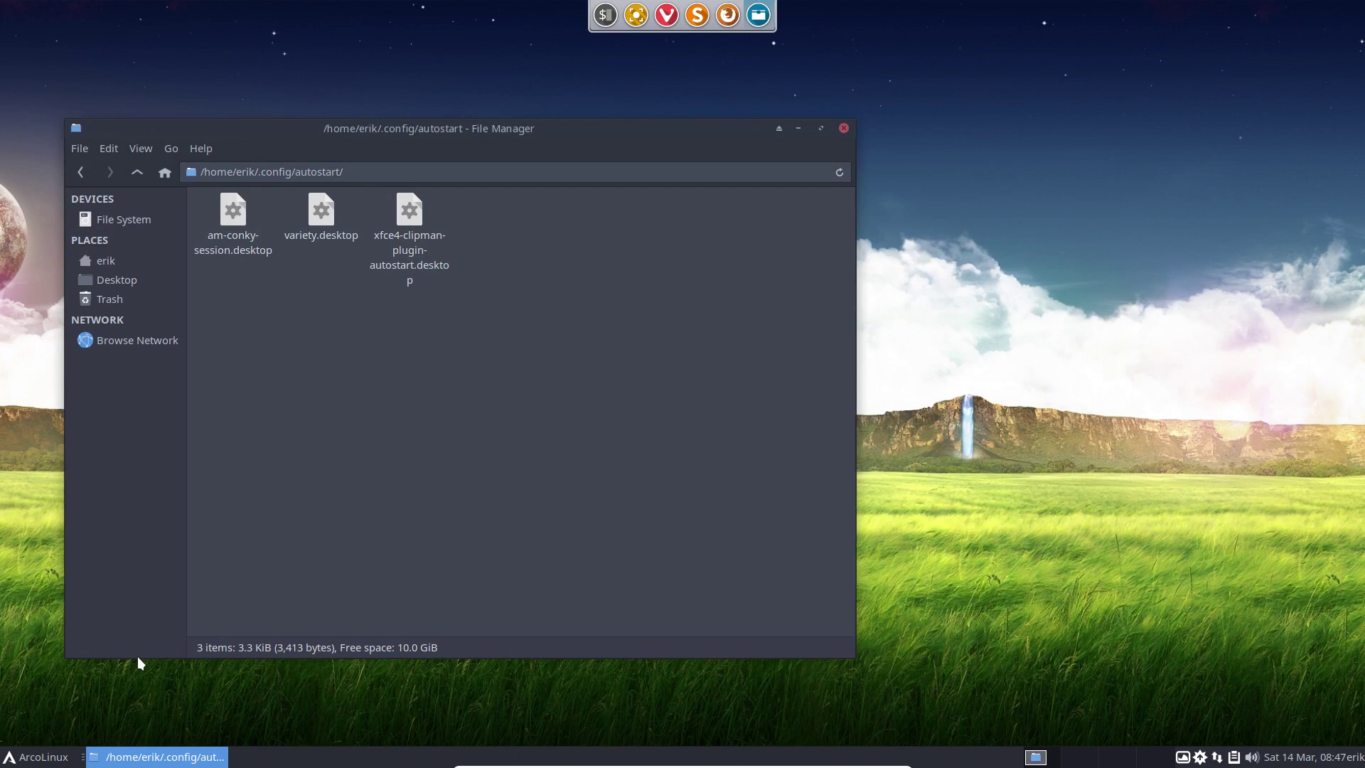
Authenticate to start ArcoLinux Tweak Tool, removing the stale lock file and retrying.
{"action": "type", "text": "••••"}
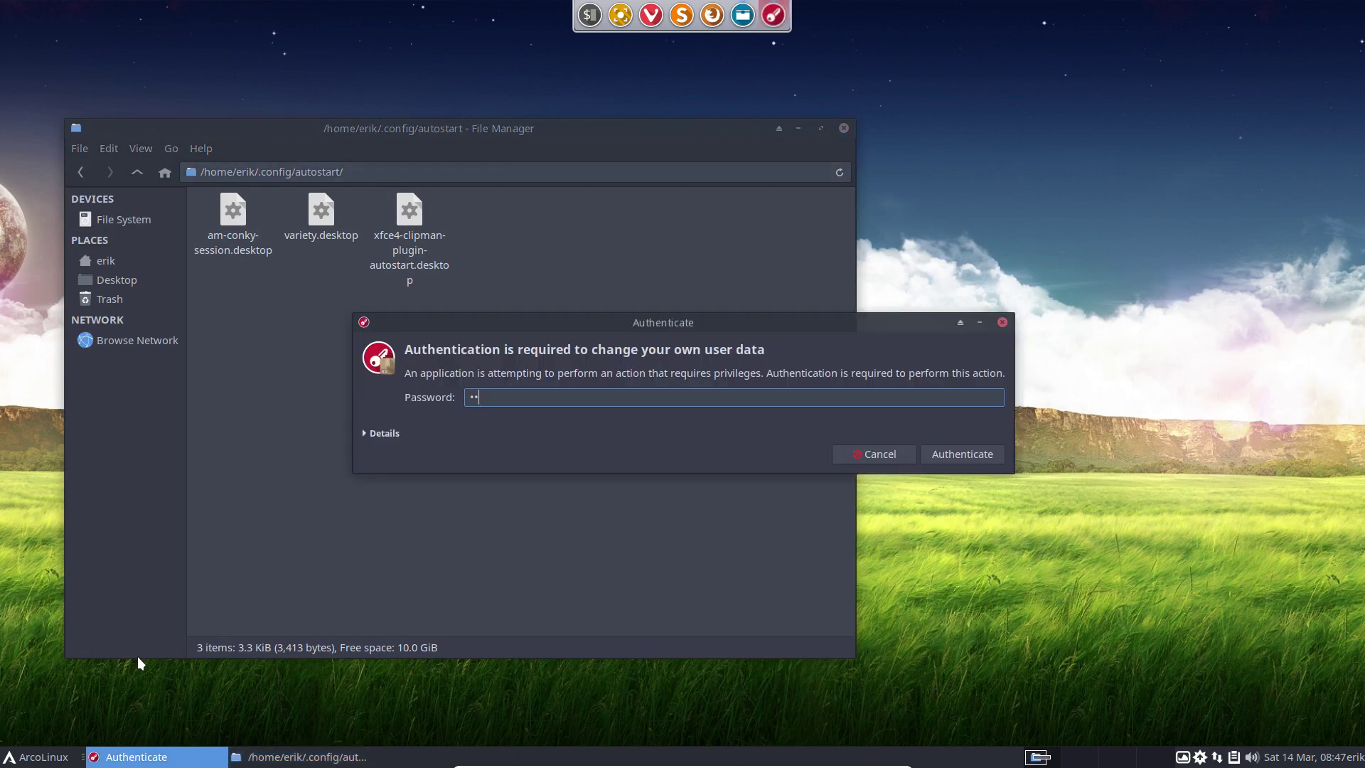
{"action": "key", "text": "Return"}
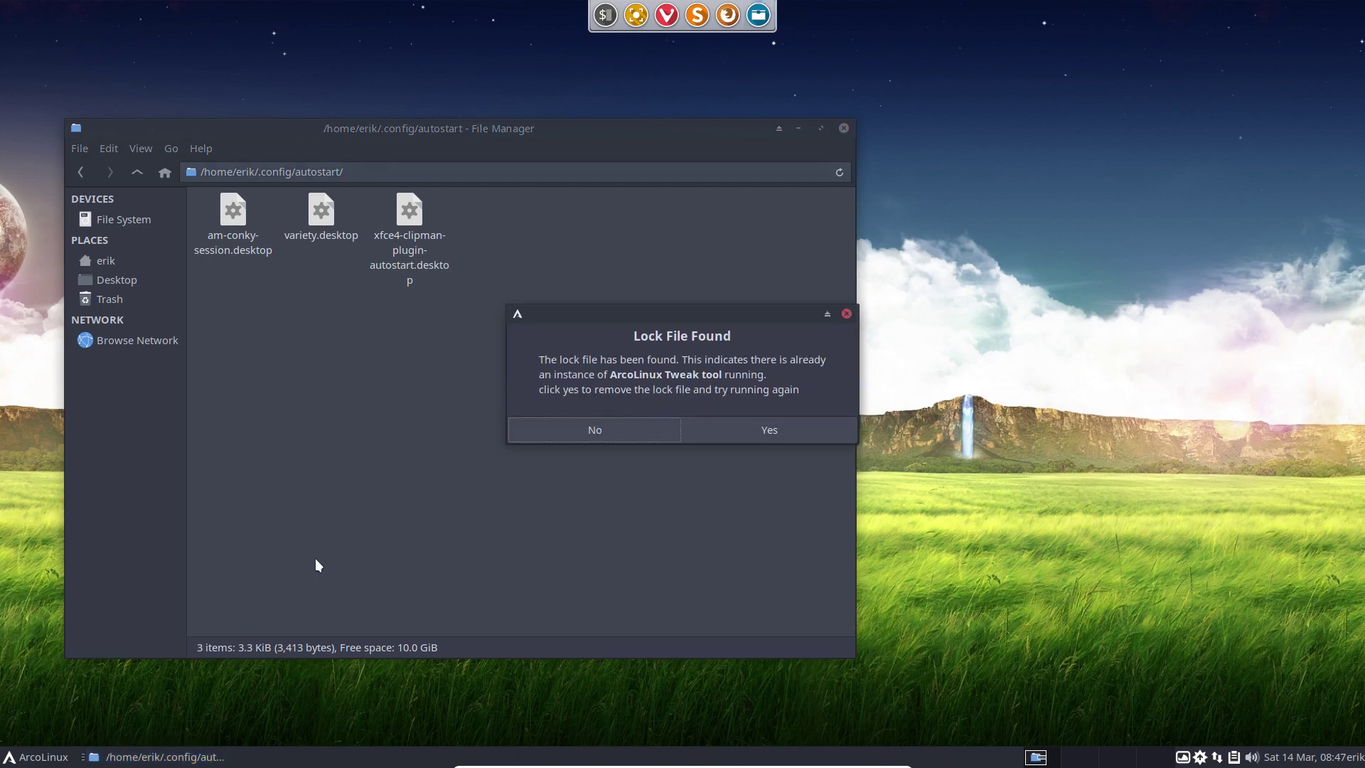
{"action": "left_click", "coordinate": [754, 433]}
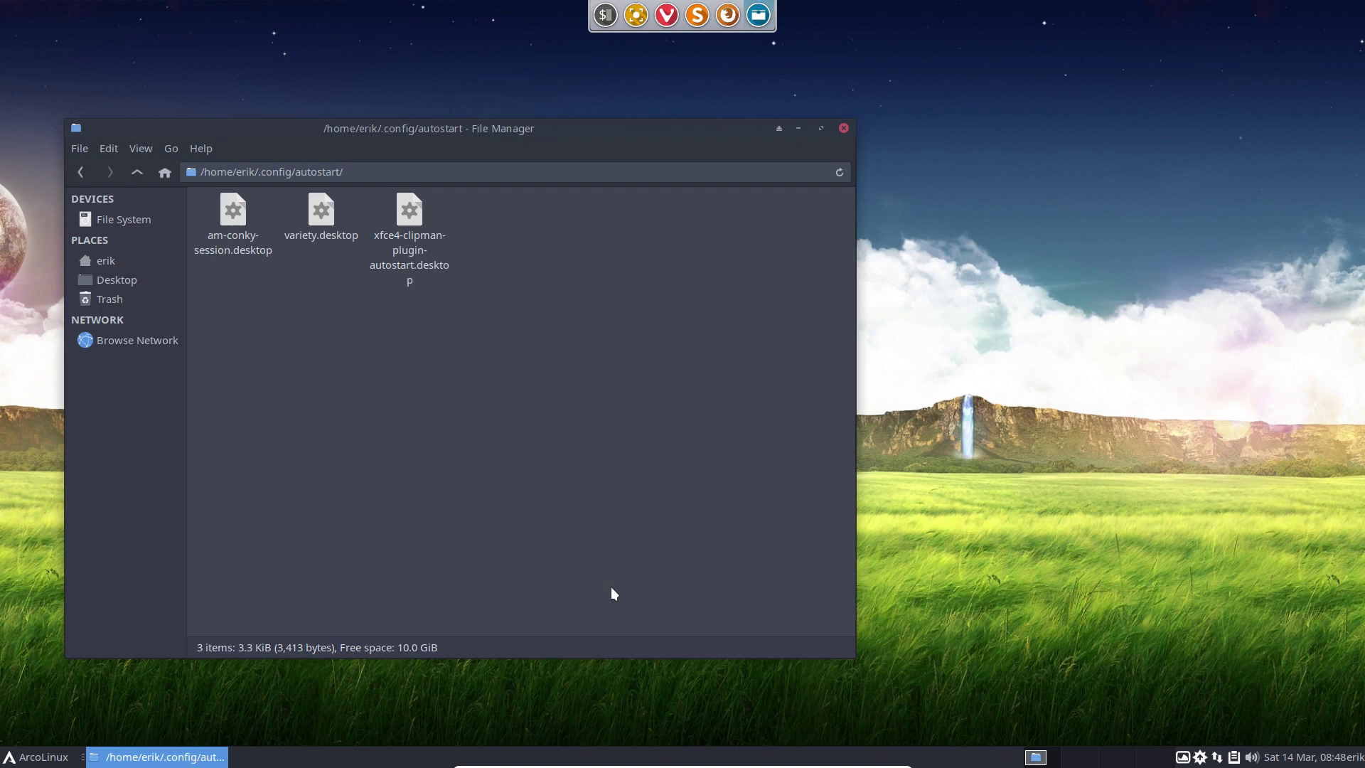
{"action": "type", "text": "***"}
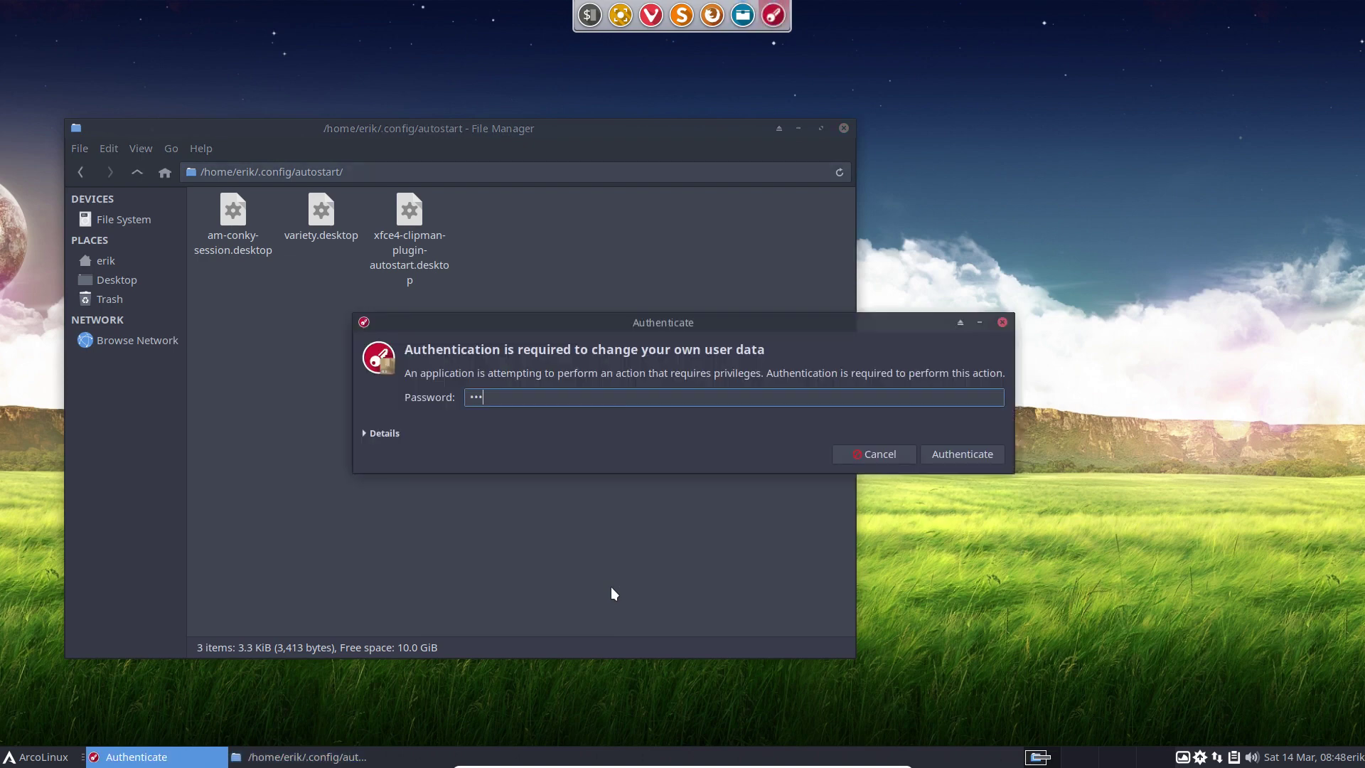
{"action": "key", "text": "Return"}
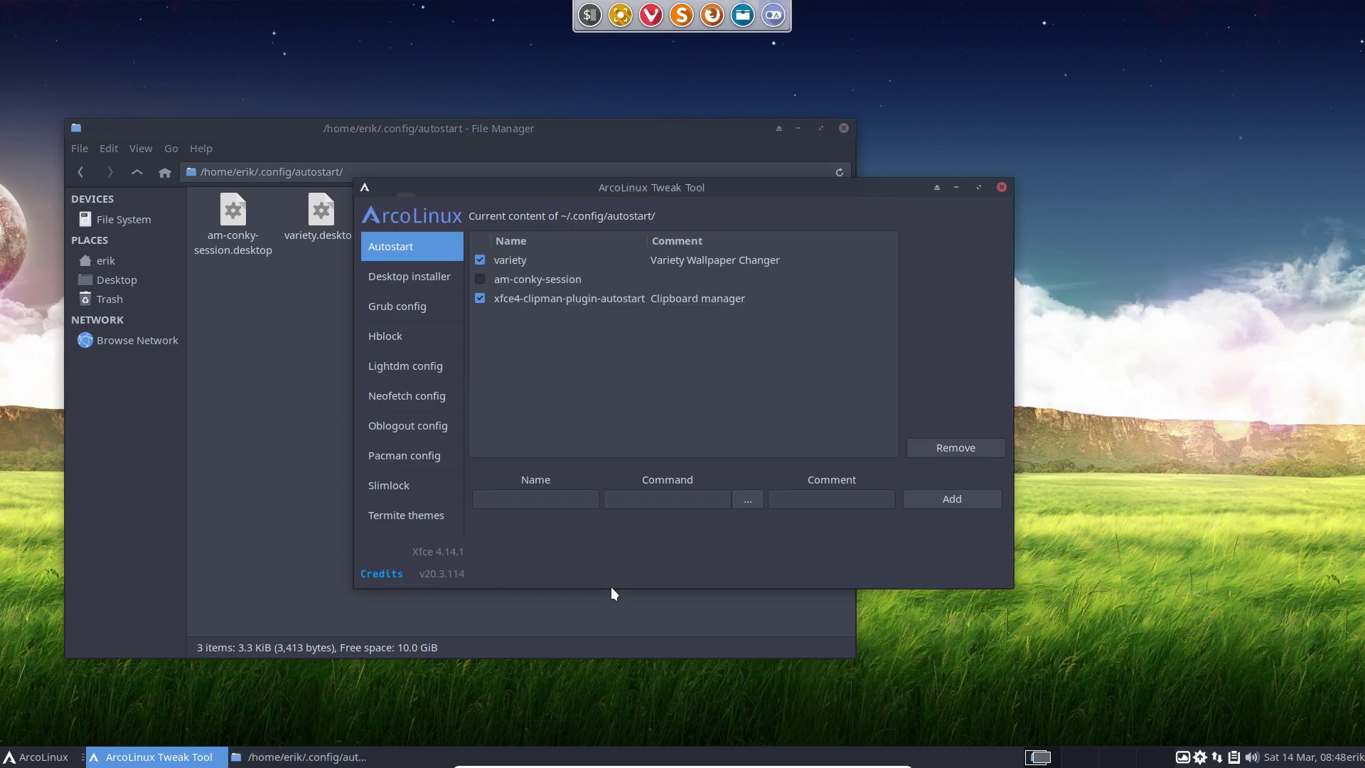
Place the tweak tool beside the file manager and name the new autostart entry 'plank'.
{"action": "left_click_drag", "start_coordinate": [710, 192], "coordinate": [1024, 195]}
{"action": "left_click_drag", "start_coordinate": [657, 131], "coordinate": [618, 104]}
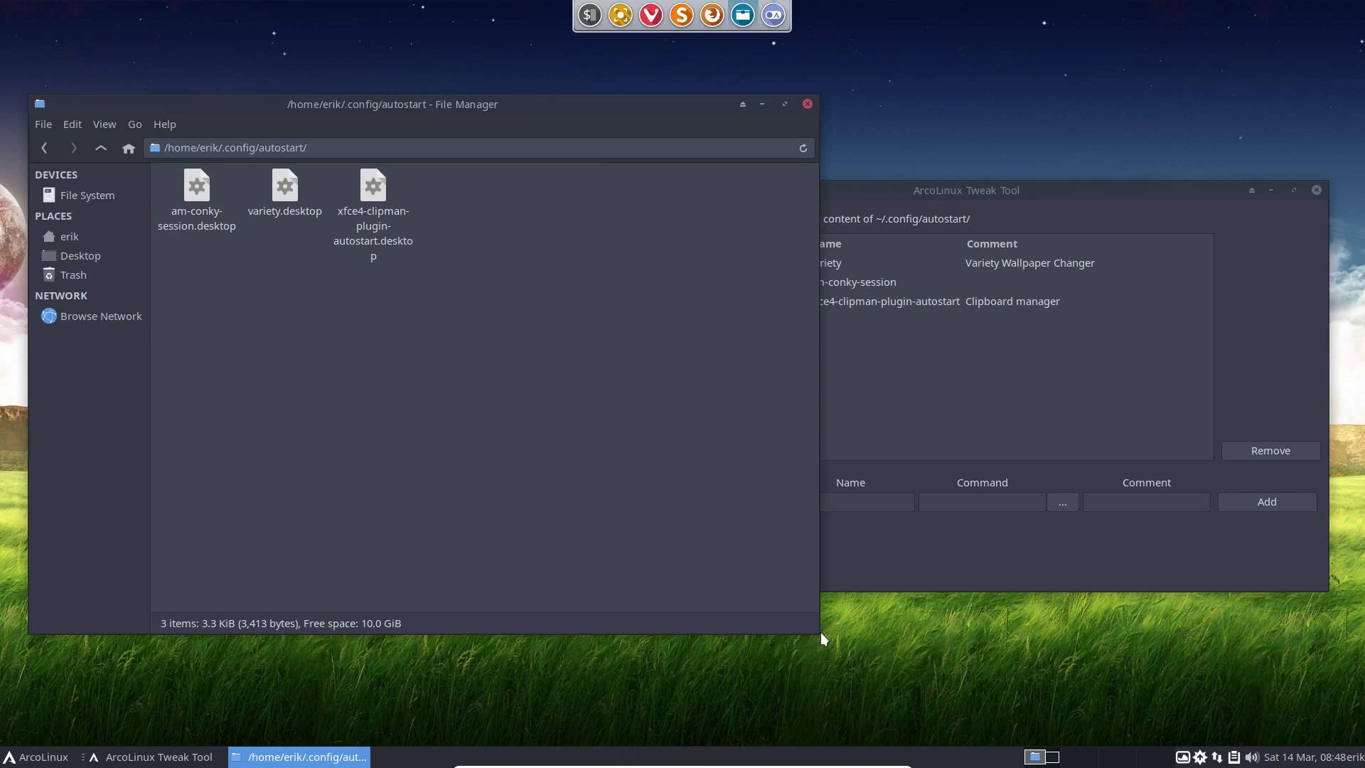
{"action": "left_click_drag", "start_coordinate": [817, 631], "coordinate": [521, 619]}
{"action": "left_click", "coordinate": [862, 499]}
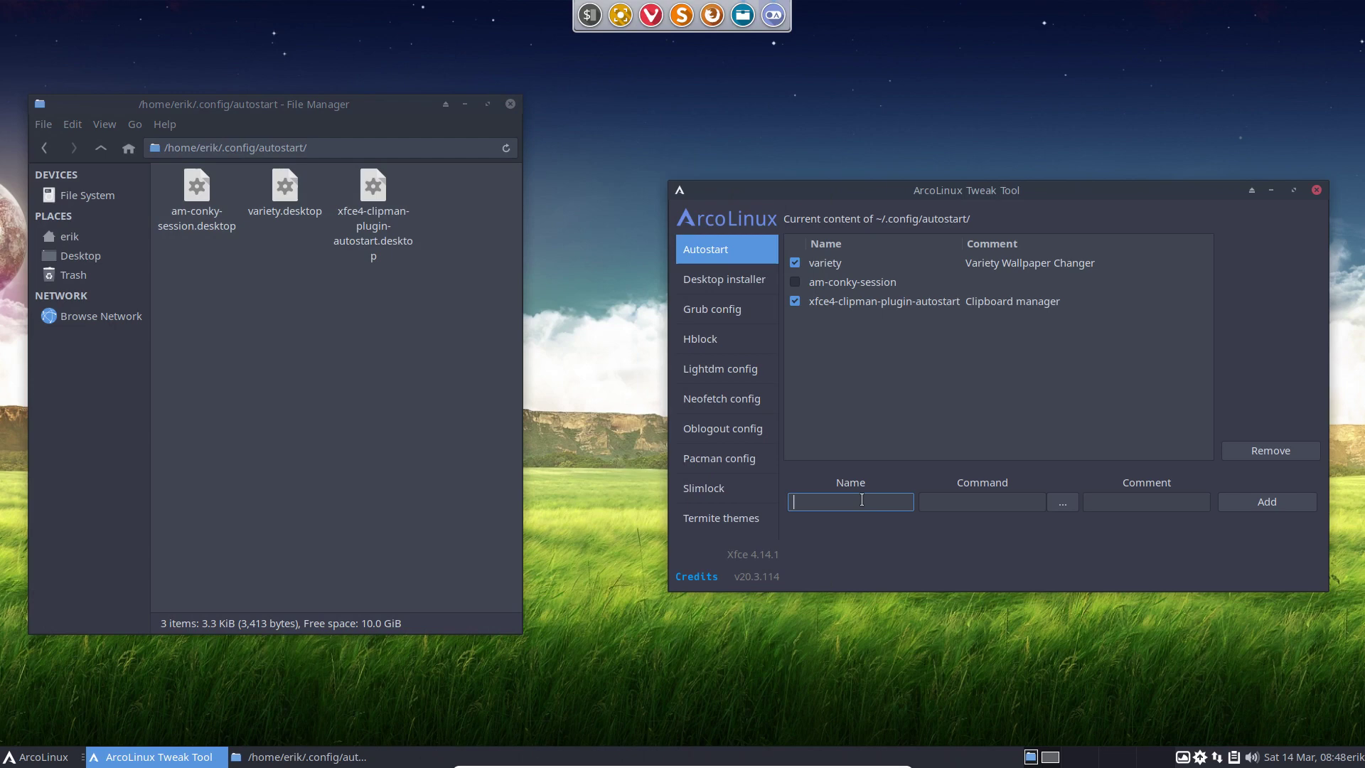
{"action": "type", "text": "plank"}
{"action": "key", "text": "Tab"}
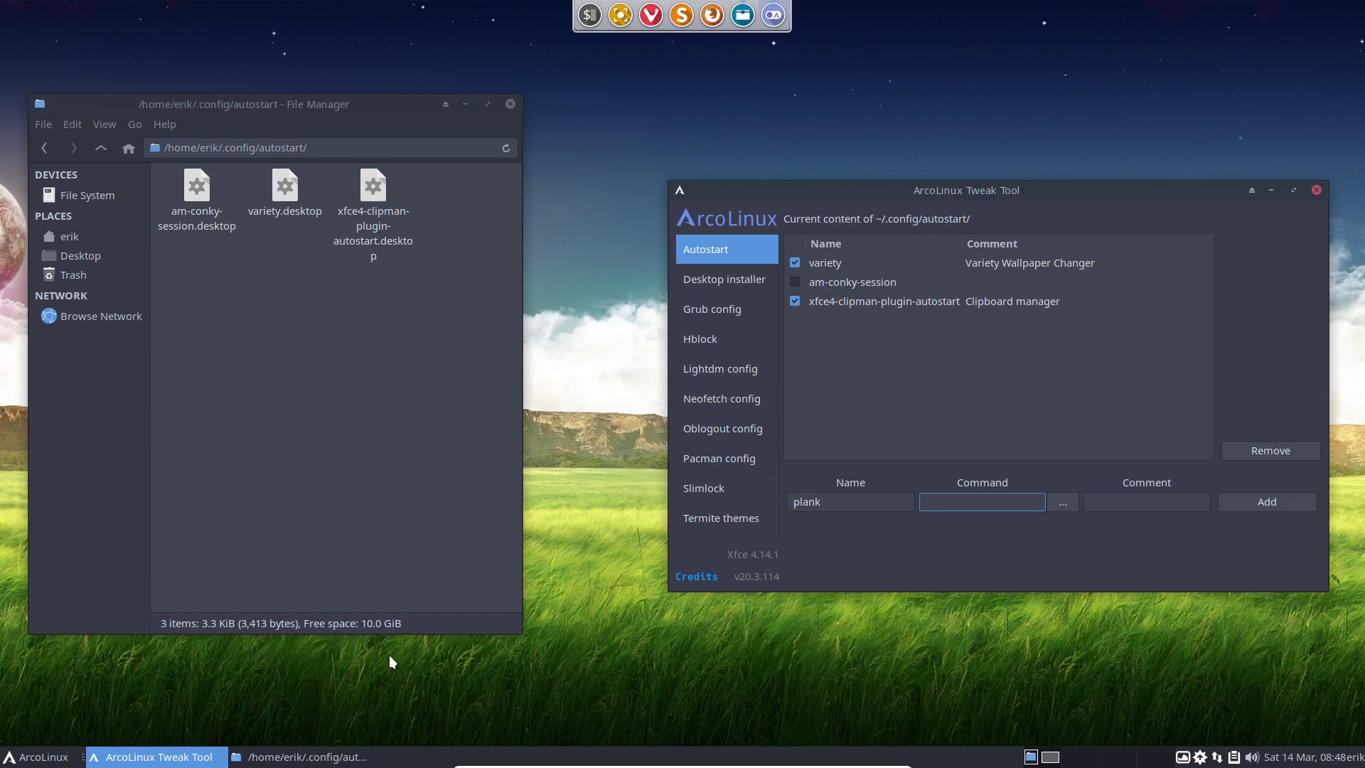
Set the entry's command and comment to 'plank' and add it to autostart.
{"action": "left_click", "coordinate": [37, 759]}
{"action": "type", "text": "st"}
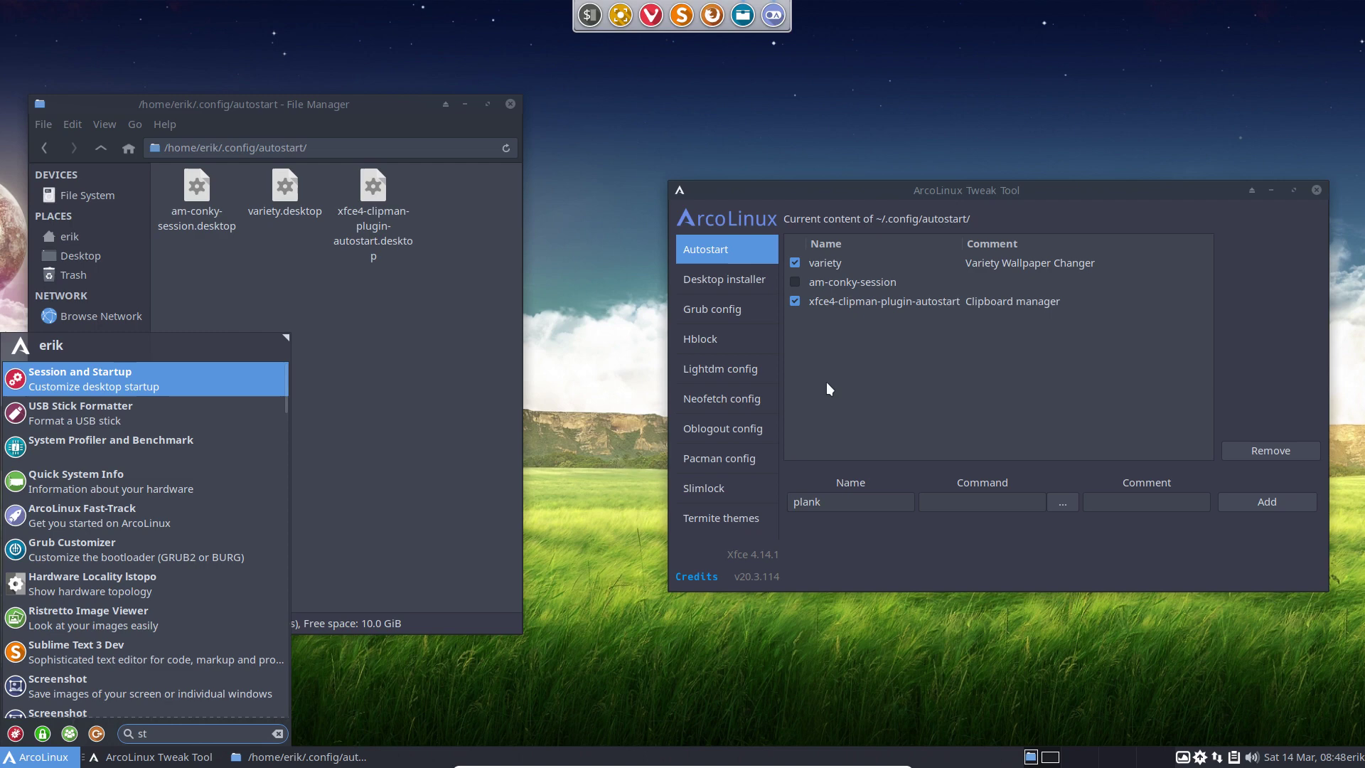
{"action": "left_click", "coordinate": [871, 371]}
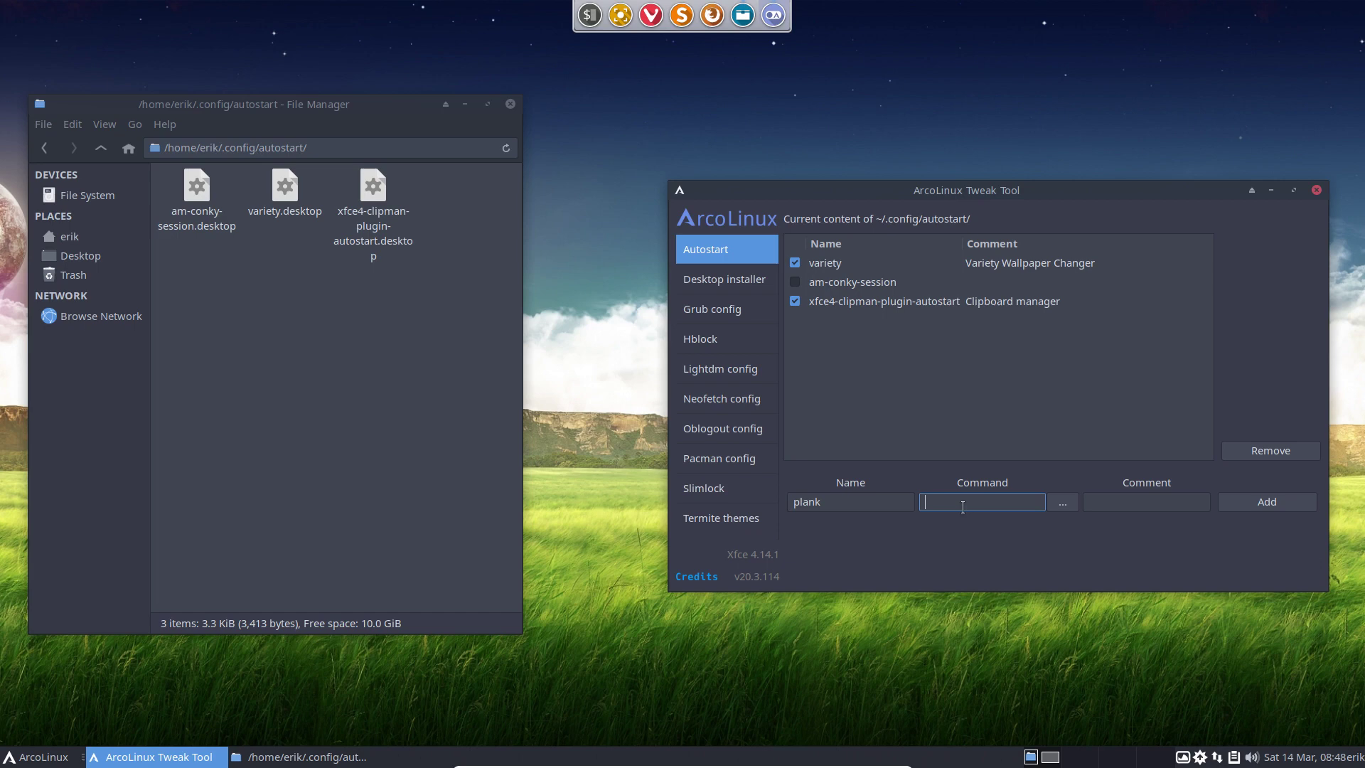
{"action": "type", "text": "plank"}
{"action": "key", "text": "Tab"}
{"action": "key", "text": "Tab"}
{"action": "key", "text": "Tab"}
{"action": "left_click", "coordinate": [1168, 508]}
{"action": "type", "text": "plank"}
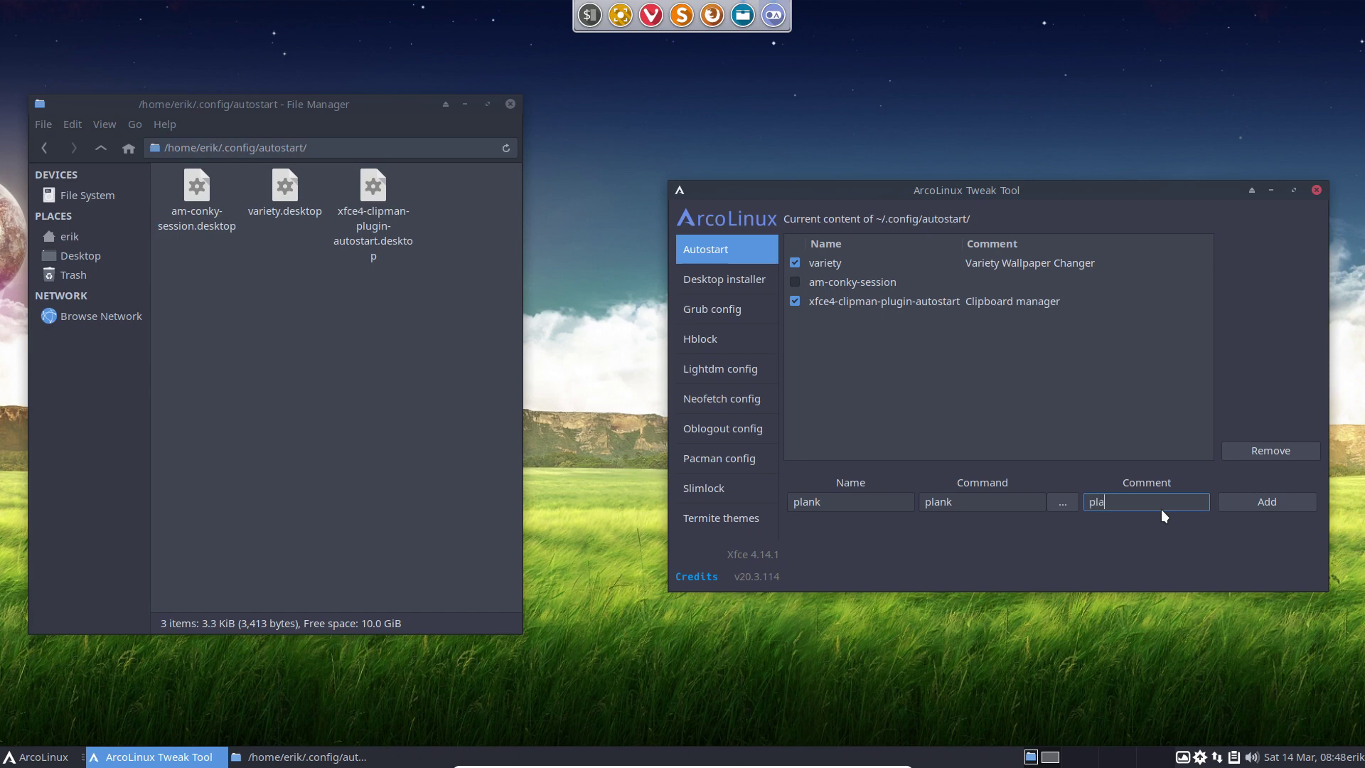
{"action": "left_click", "coordinate": [1269, 503]}
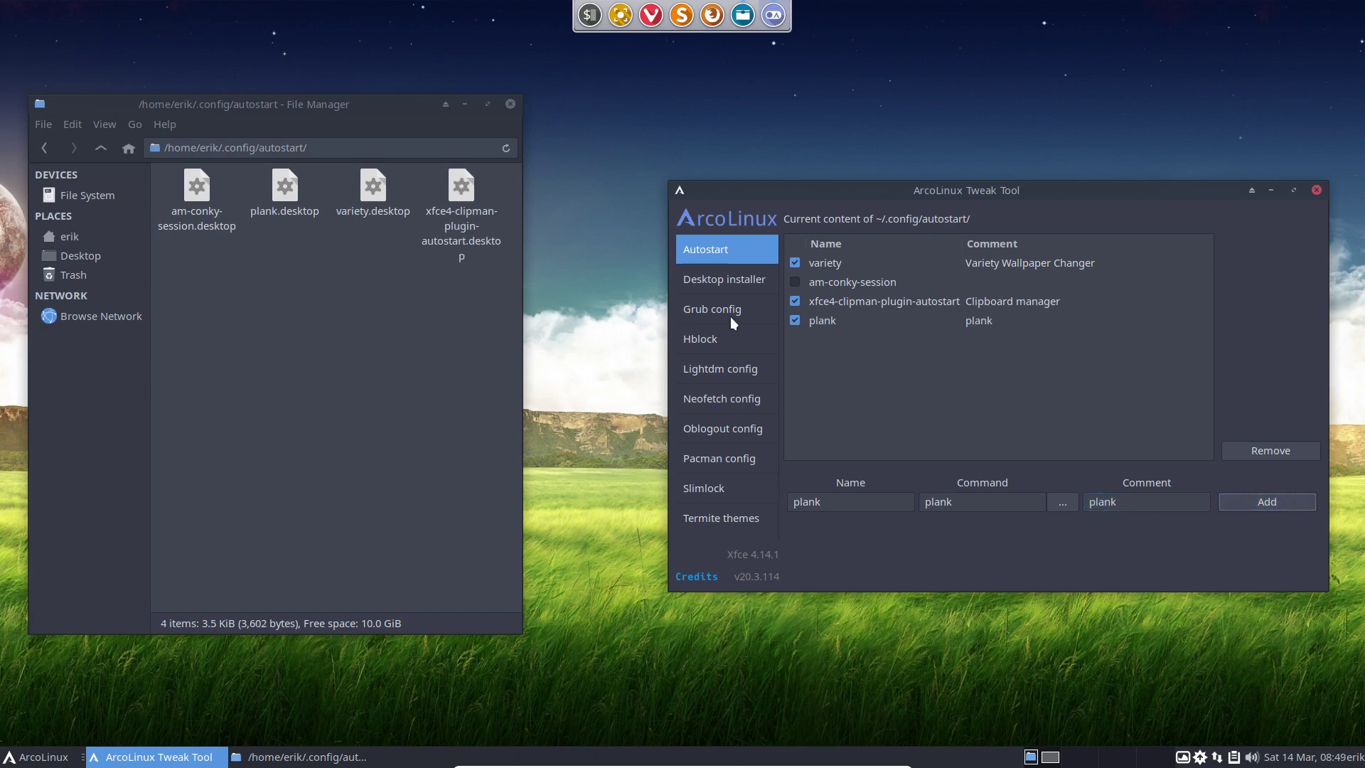
Quit the running Plank dock from its context menu.
{"action": "right_click", "coordinate": [692, 7]}
{"action": "left_click", "coordinate": [735, 20]}
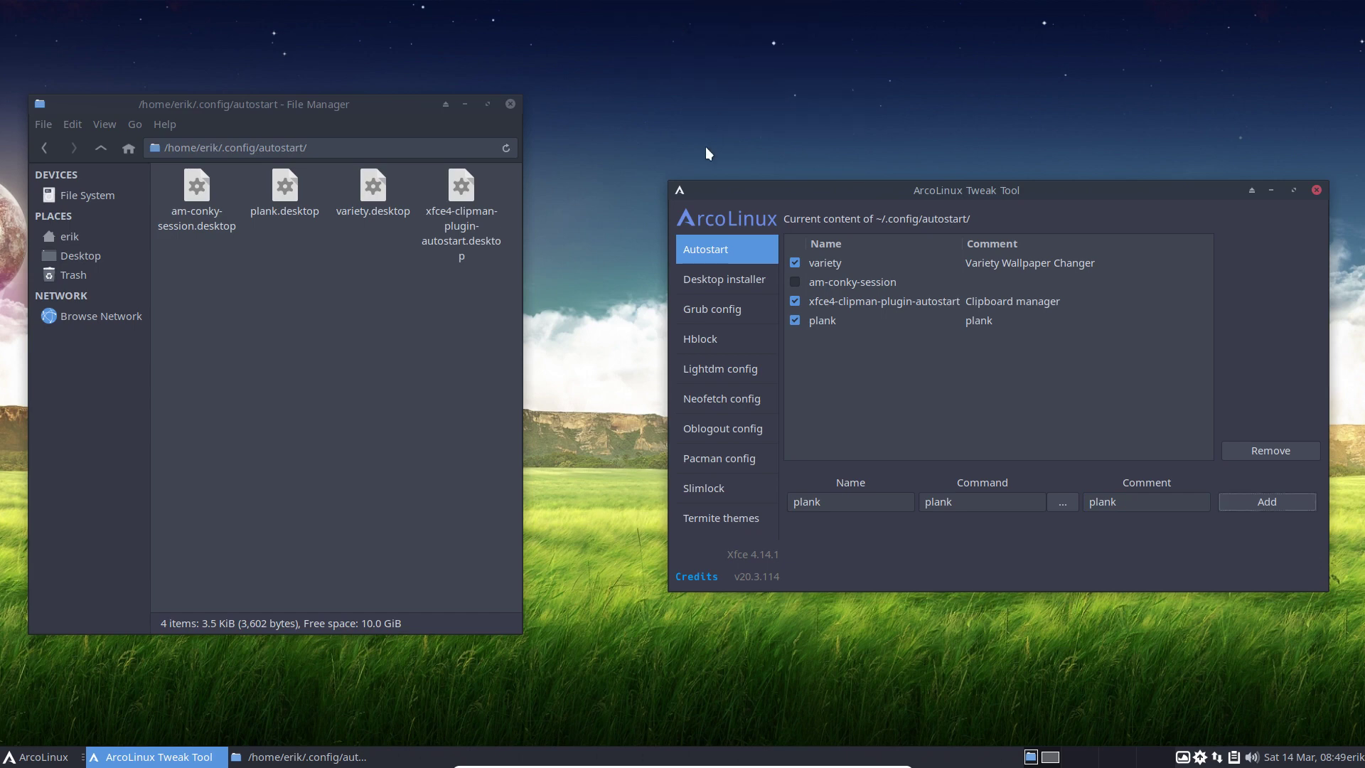
{"action": "left_click", "coordinate": [591, 319]}
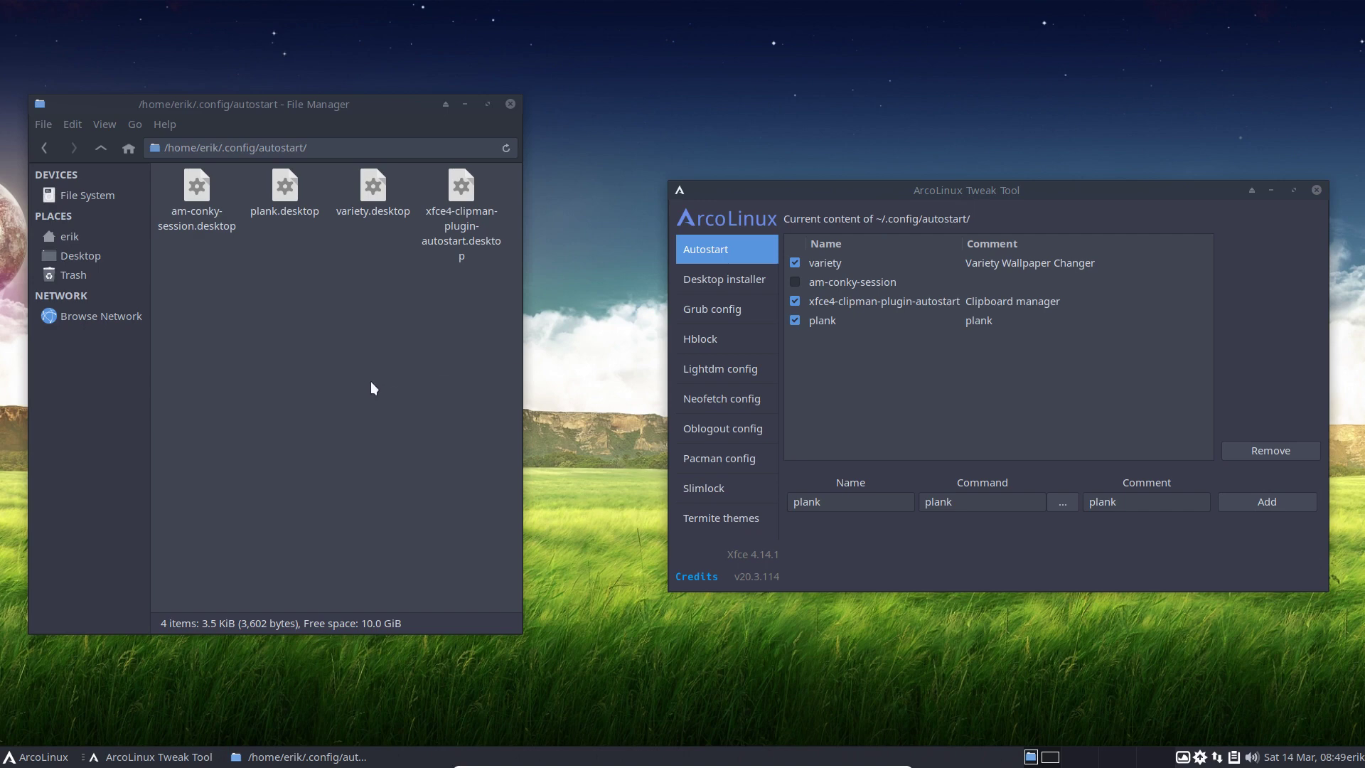
Log out from the application menu and log back in with the account password.
{"action": "left_click", "coordinate": [295, 190]}
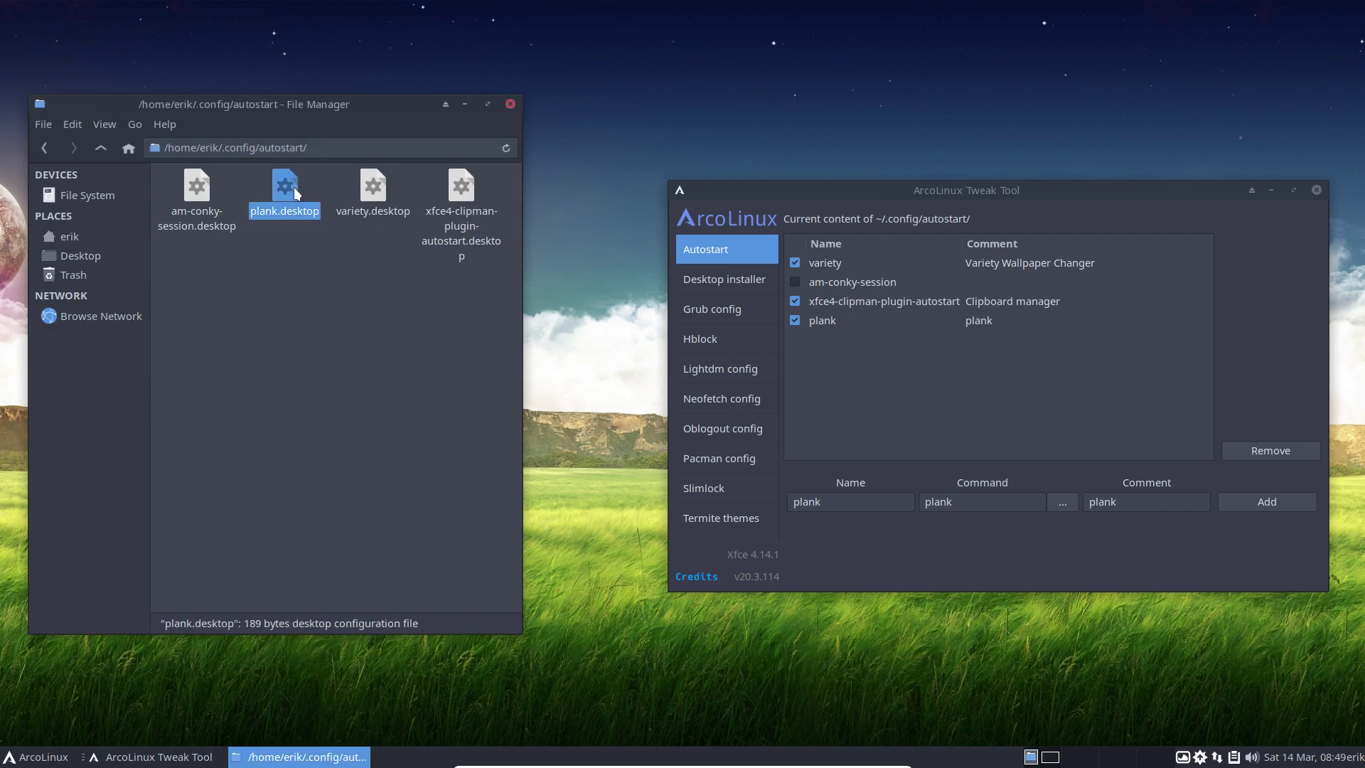
{"action": "left_click", "coordinate": [47, 755]}
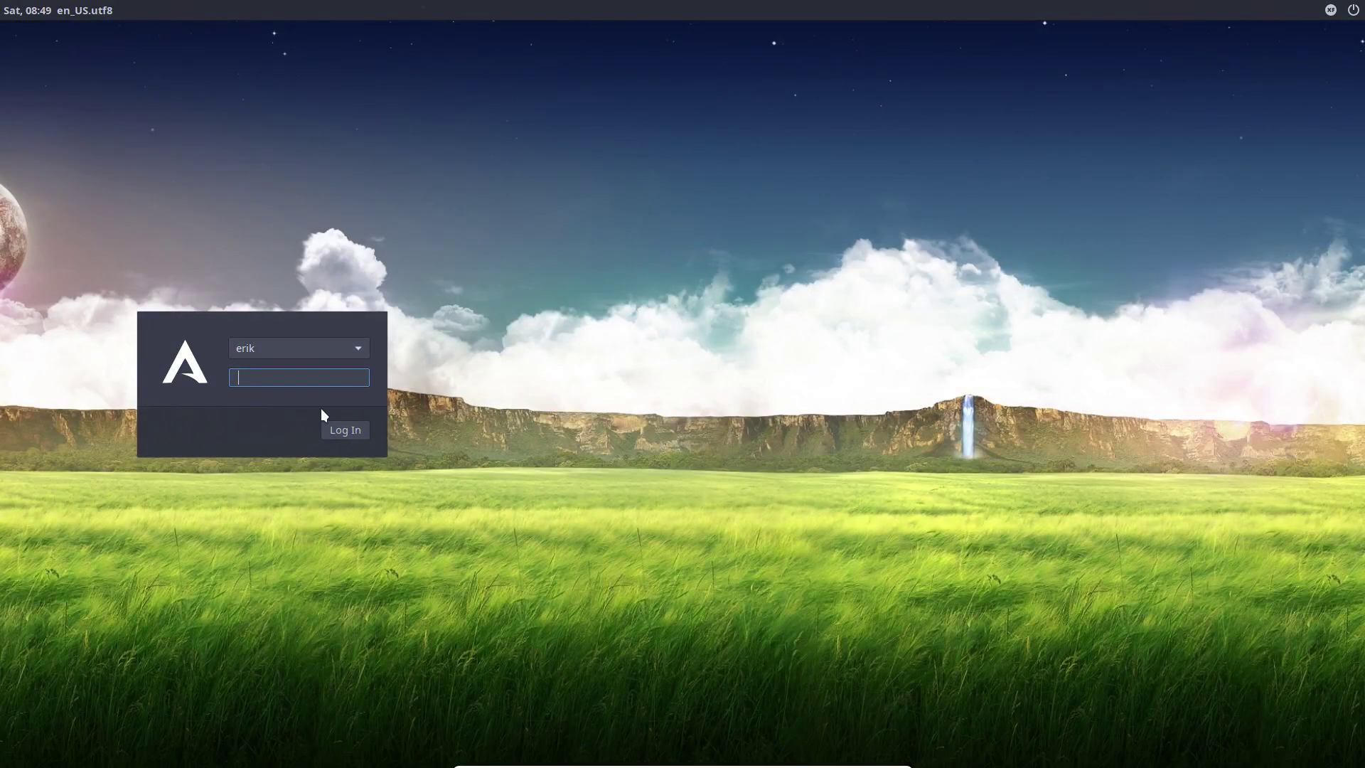
{"action": "key", "text": "Return"}
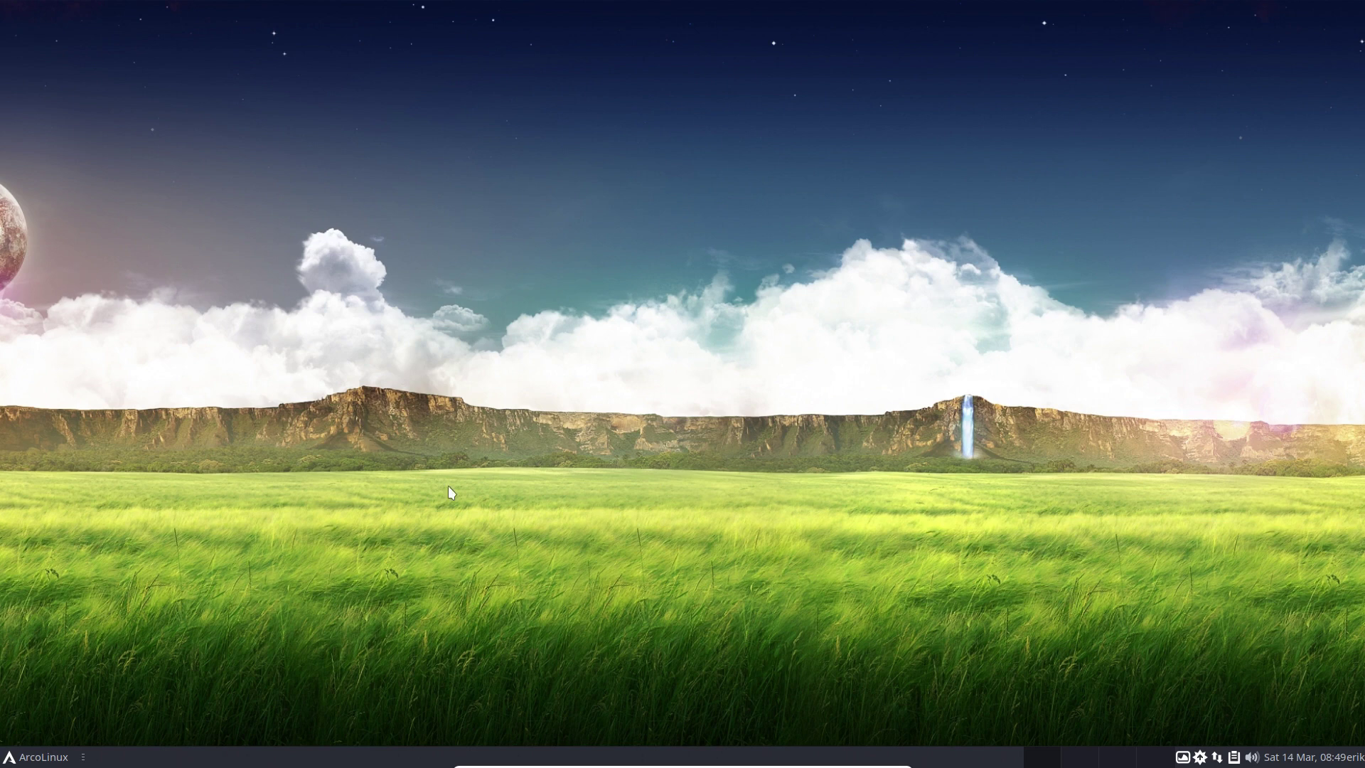
Open plank.desktop from ~/.config/autostart in Atom.
{"action": "key", "text": "super+shift+Return"}
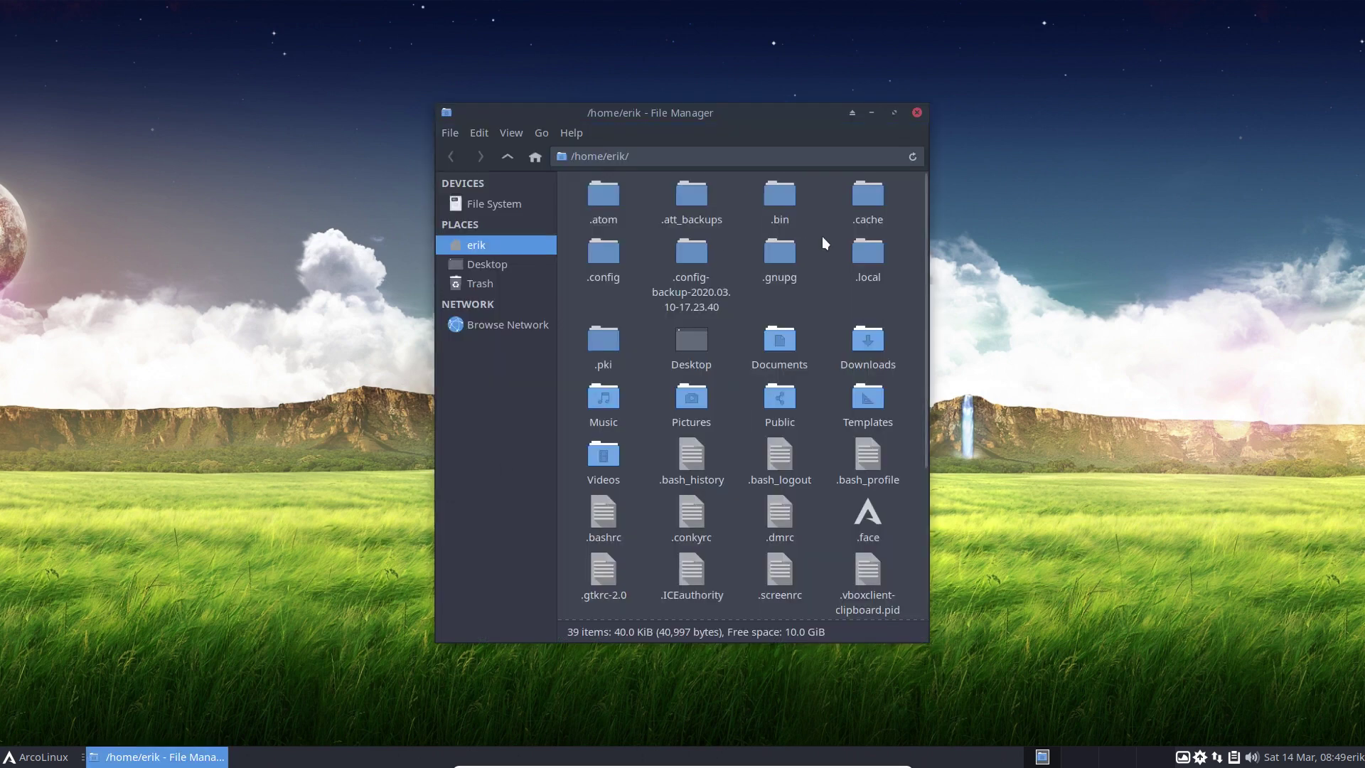
{"action": "double_click", "coordinate": [627, 258]}
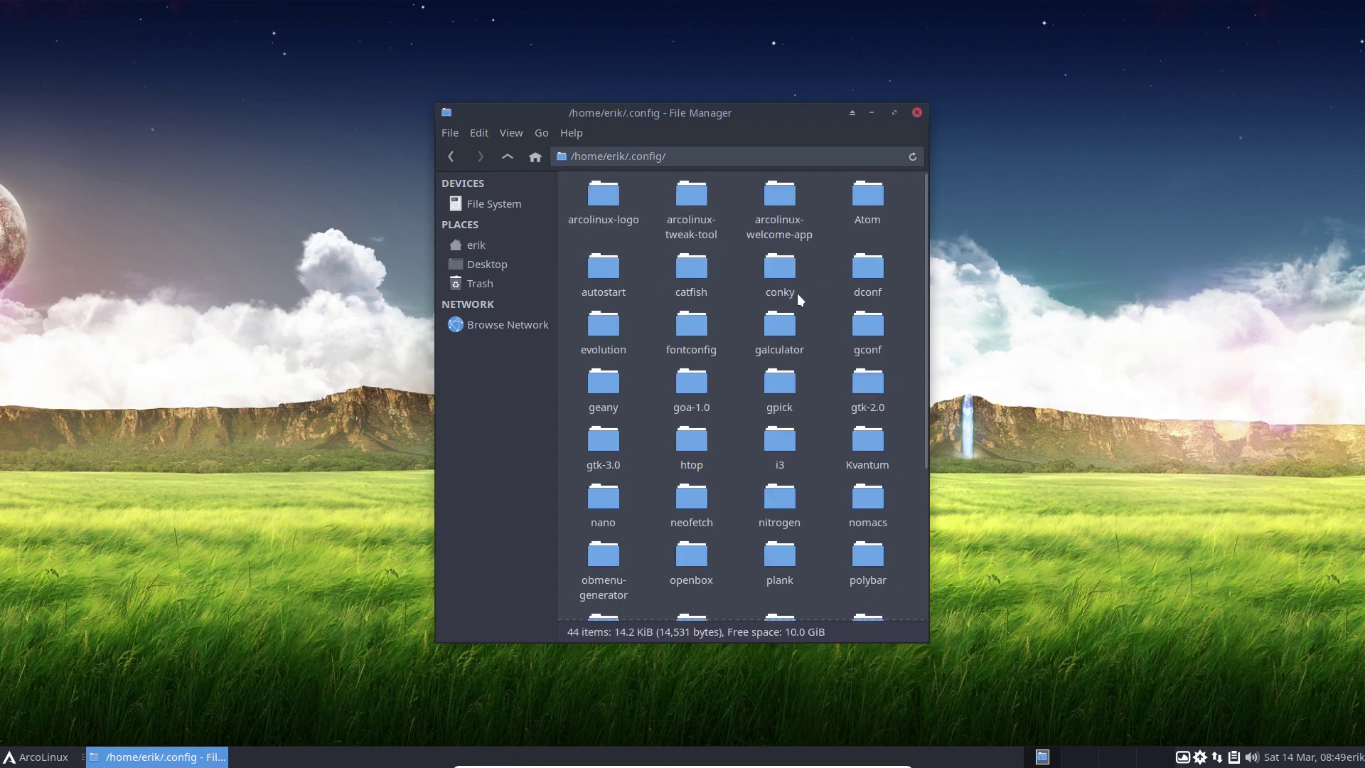
{"action": "double_click", "coordinate": [607, 272]}
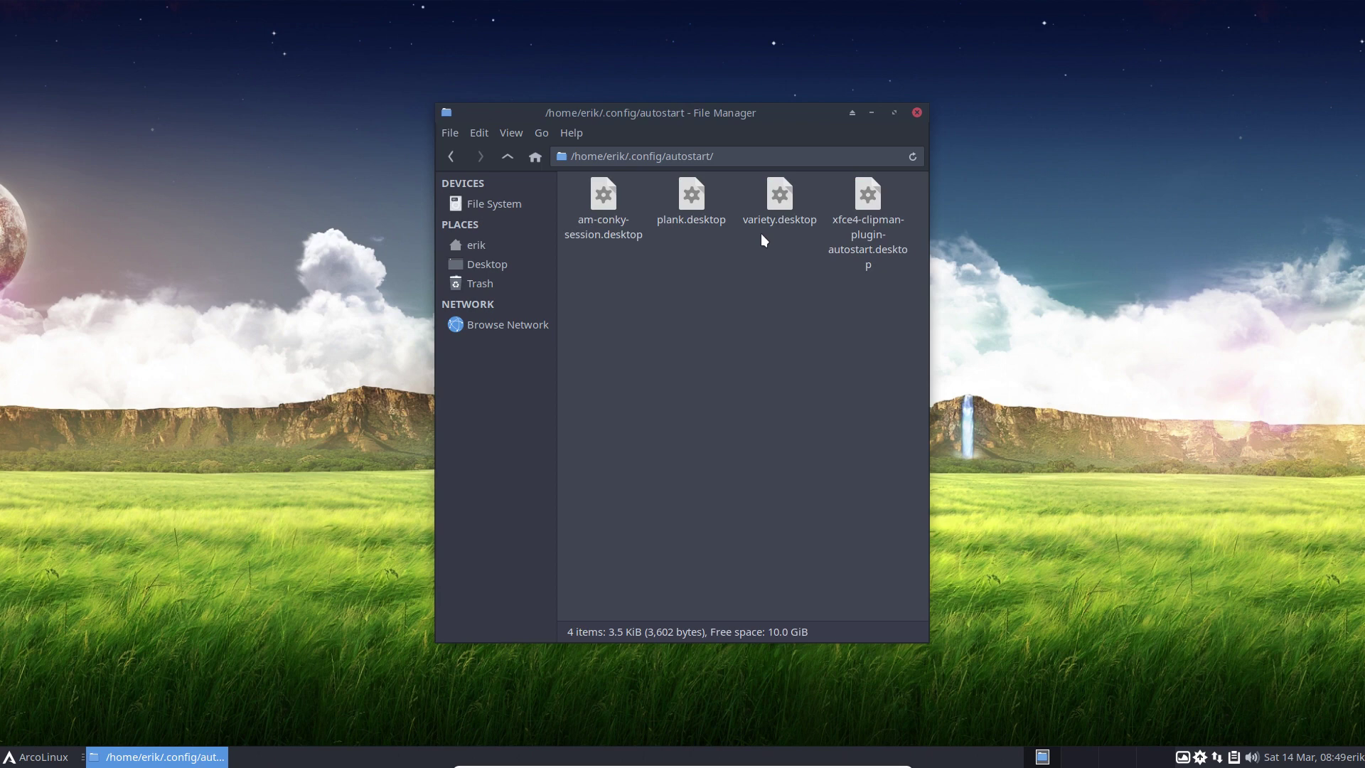
{"action": "right_click", "coordinate": [697, 194]}
{"action": "mouse_move", "coordinate": [777, 229]}
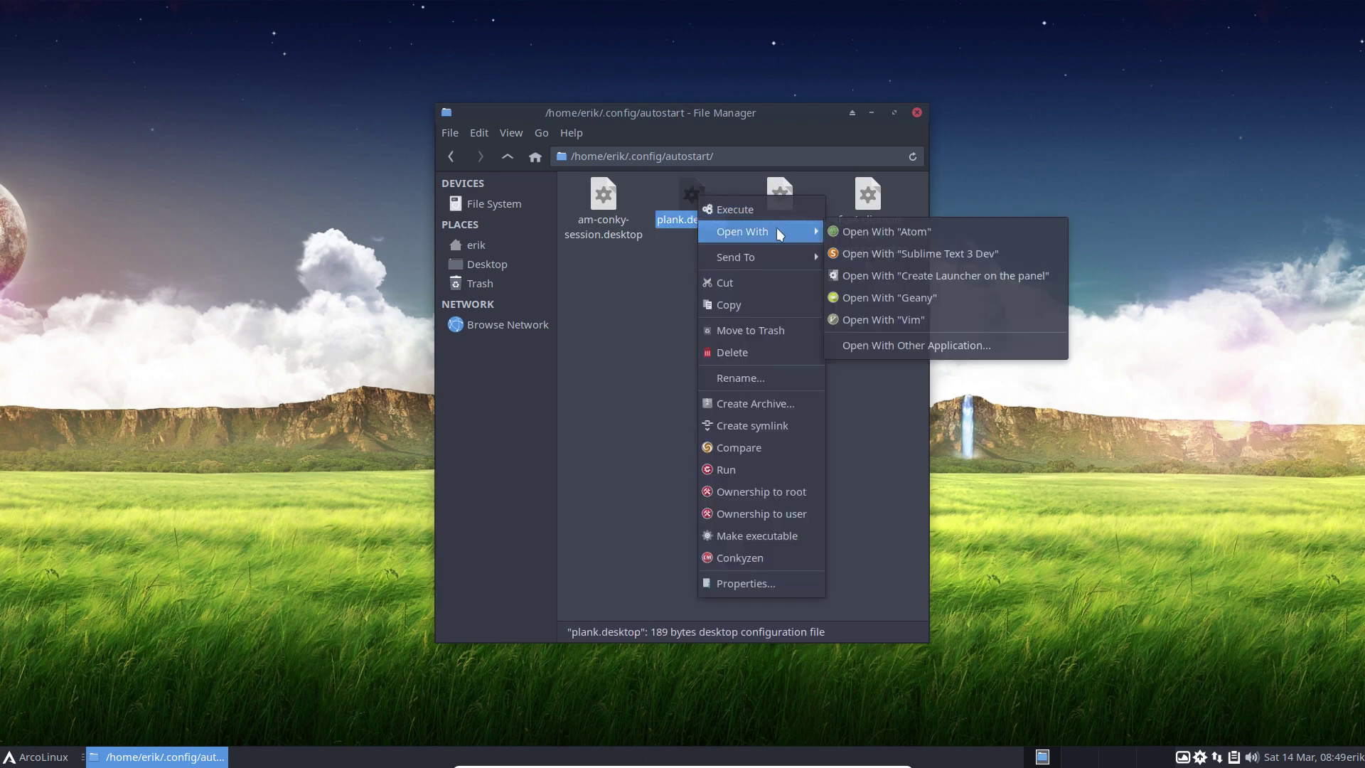
{"action": "left_click", "coordinate": [869, 231]}
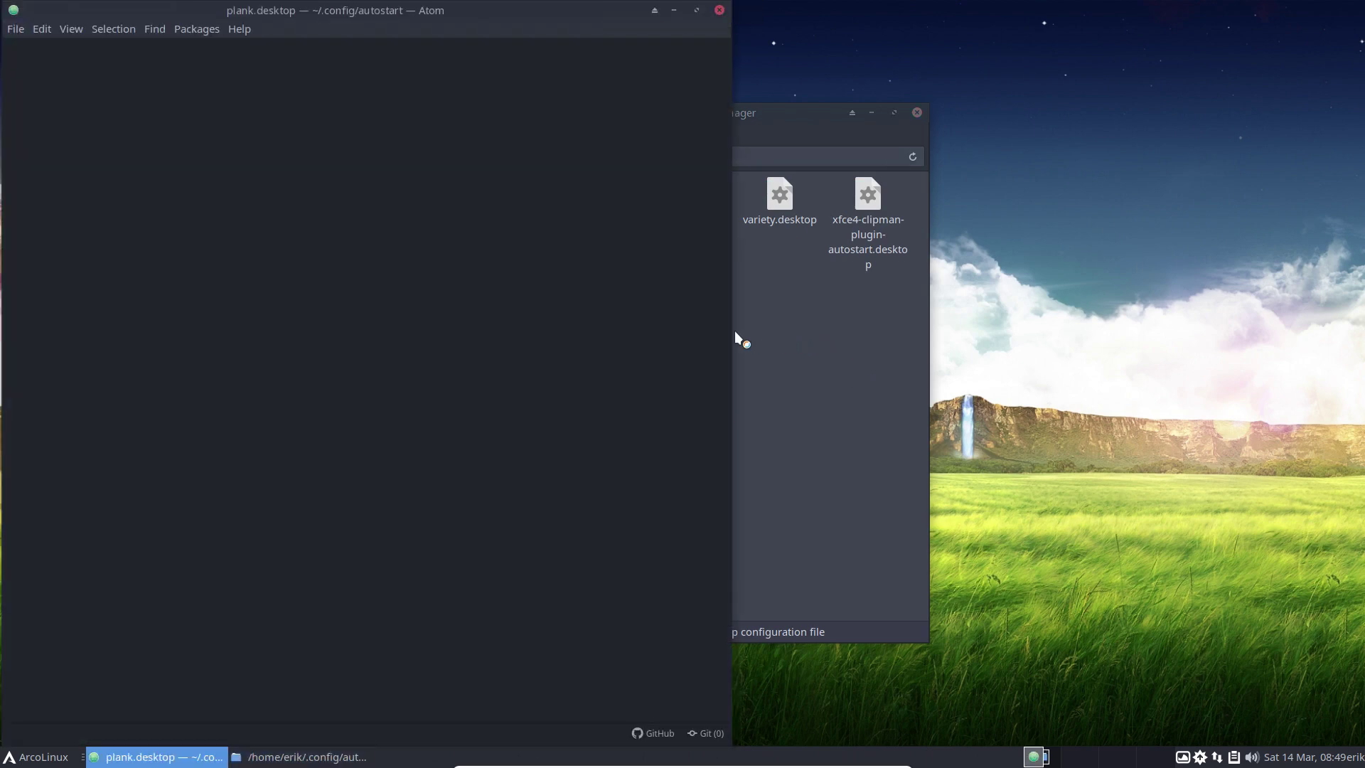
Position Atom beside Thunar, look over the file's entry lines, then close Atom.
{"action": "left_click_drag", "start_coordinate": [426, 10], "coordinate": [601, 265]}
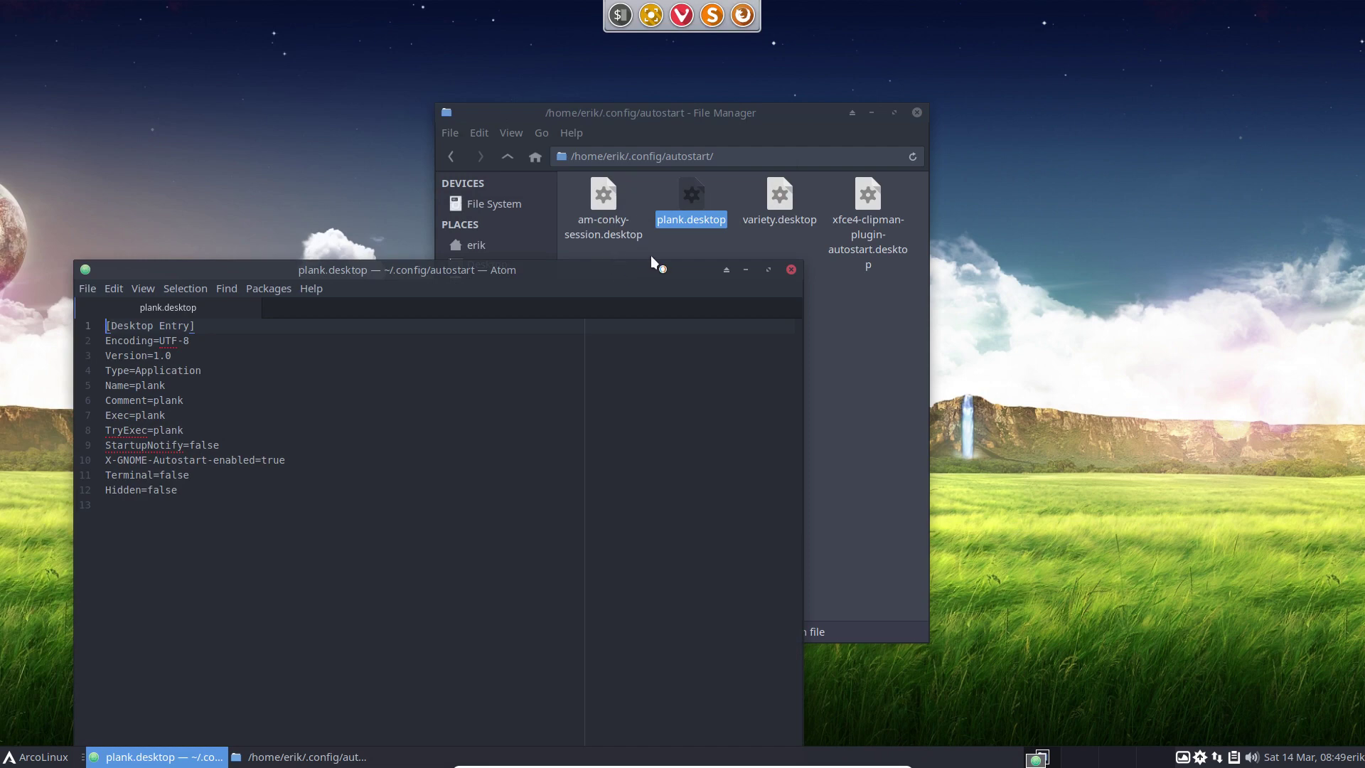
{"action": "left_click_drag", "start_coordinate": [649, 266], "coordinate": [588, 267]}
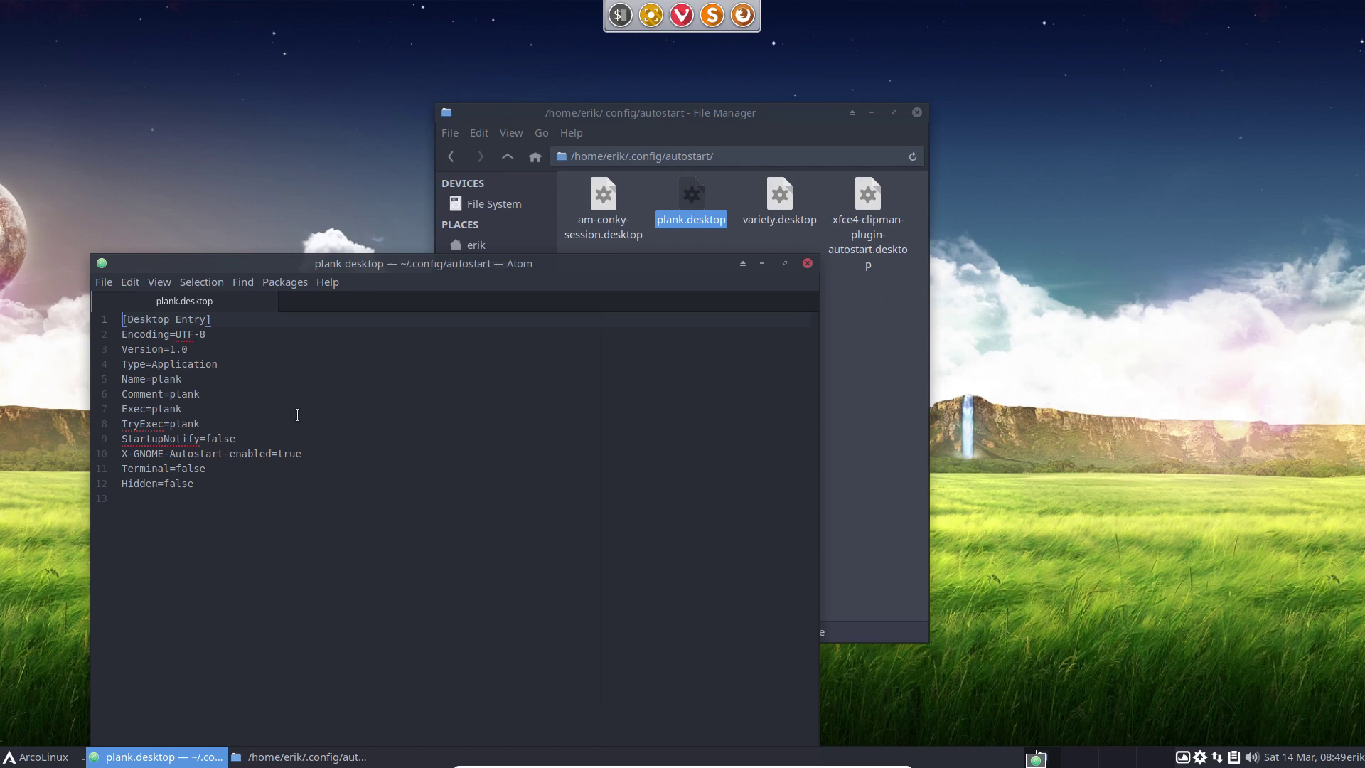
{"action": "left_click", "coordinate": [217, 484]}
{"action": "left_click", "coordinate": [139, 454]}
{"action": "left_click_drag", "start_coordinate": [138, 454], "coordinate": [123, 287]}
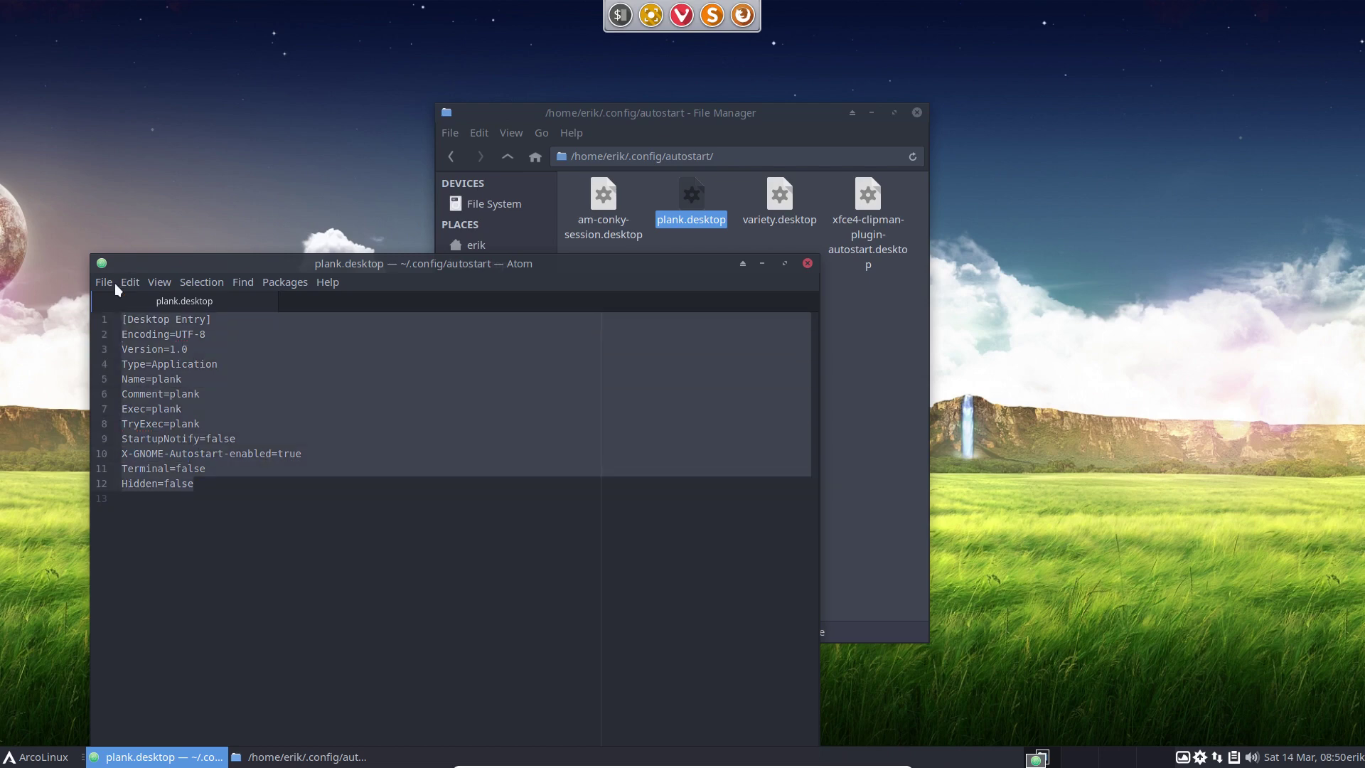
{"action": "left_click", "coordinate": [170, 597]}
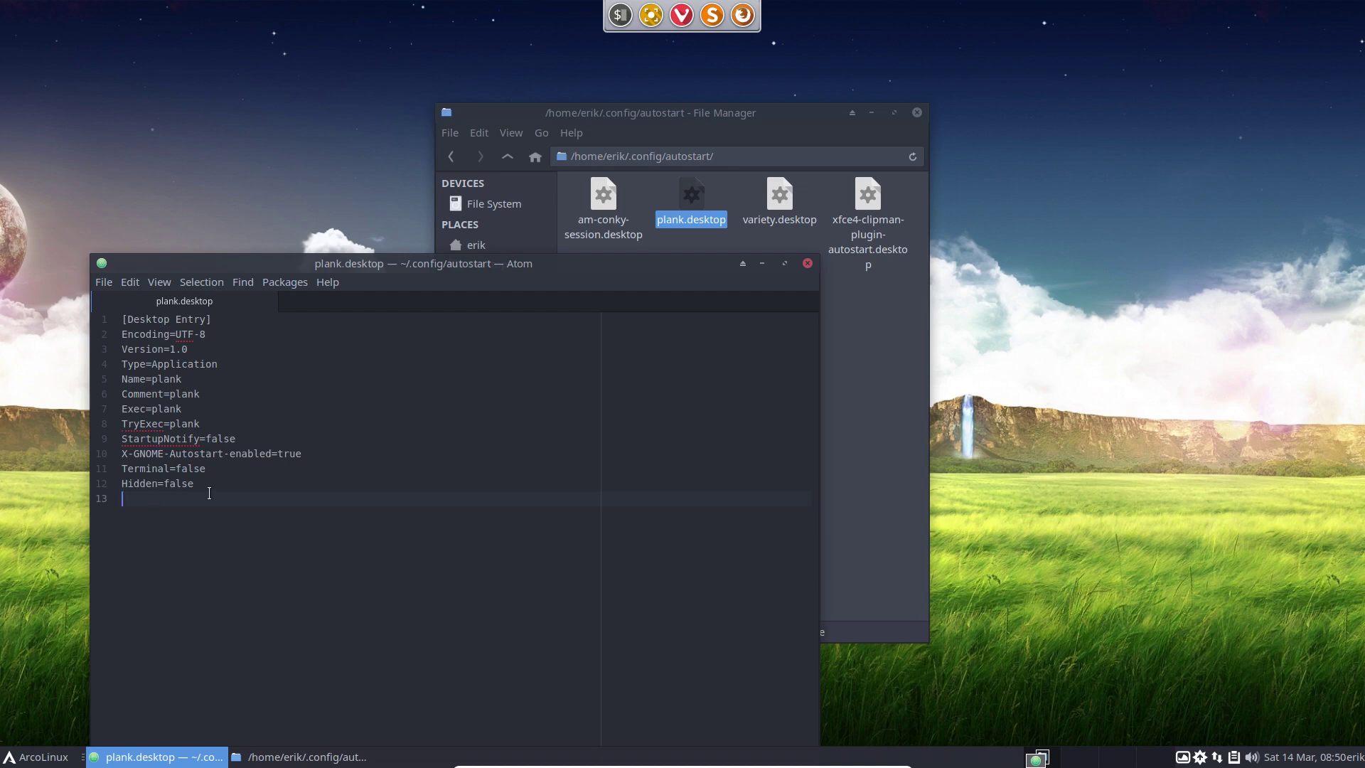
{"action": "left_click", "coordinate": [807, 263]}
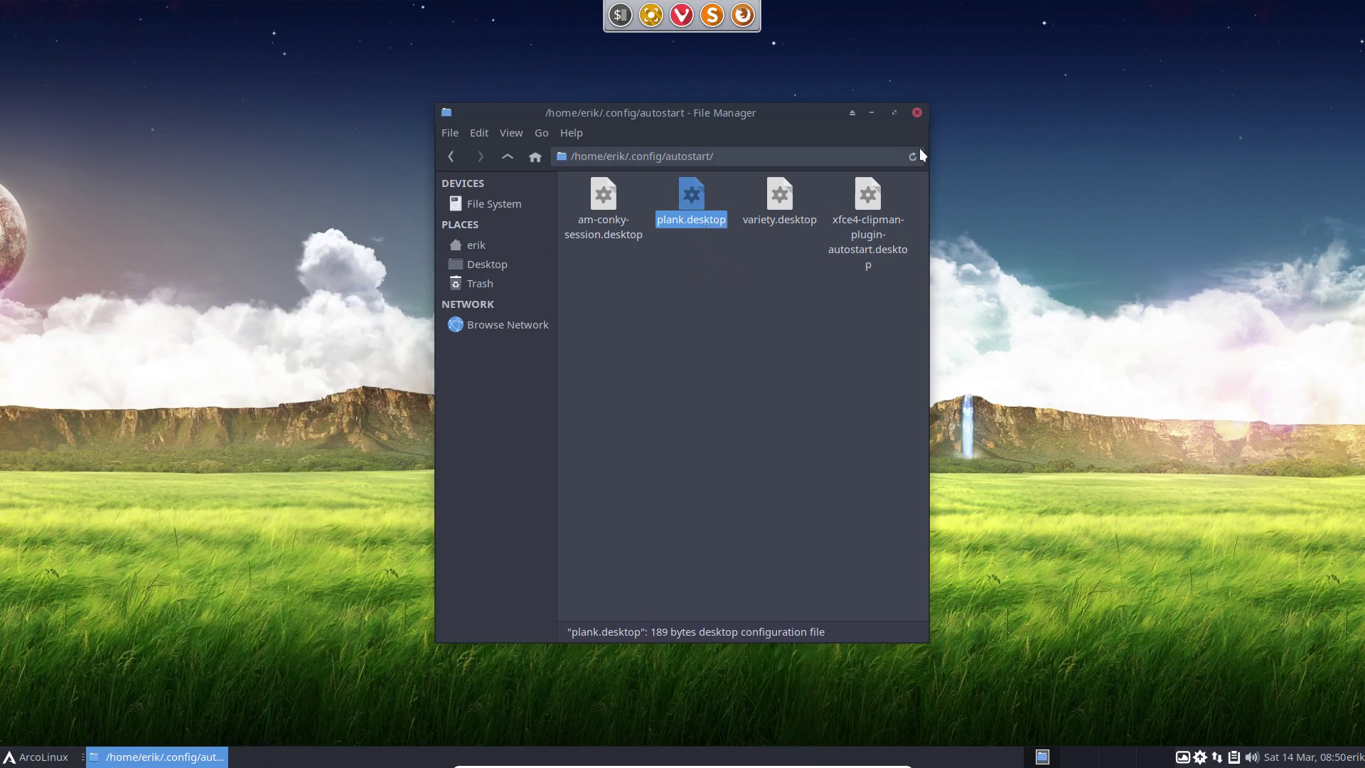
Run 'sudo pacman -S cairo-dock' in the drop-down terminal and confirm with the password.
{"action": "left_click", "coordinate": [917, 113]}
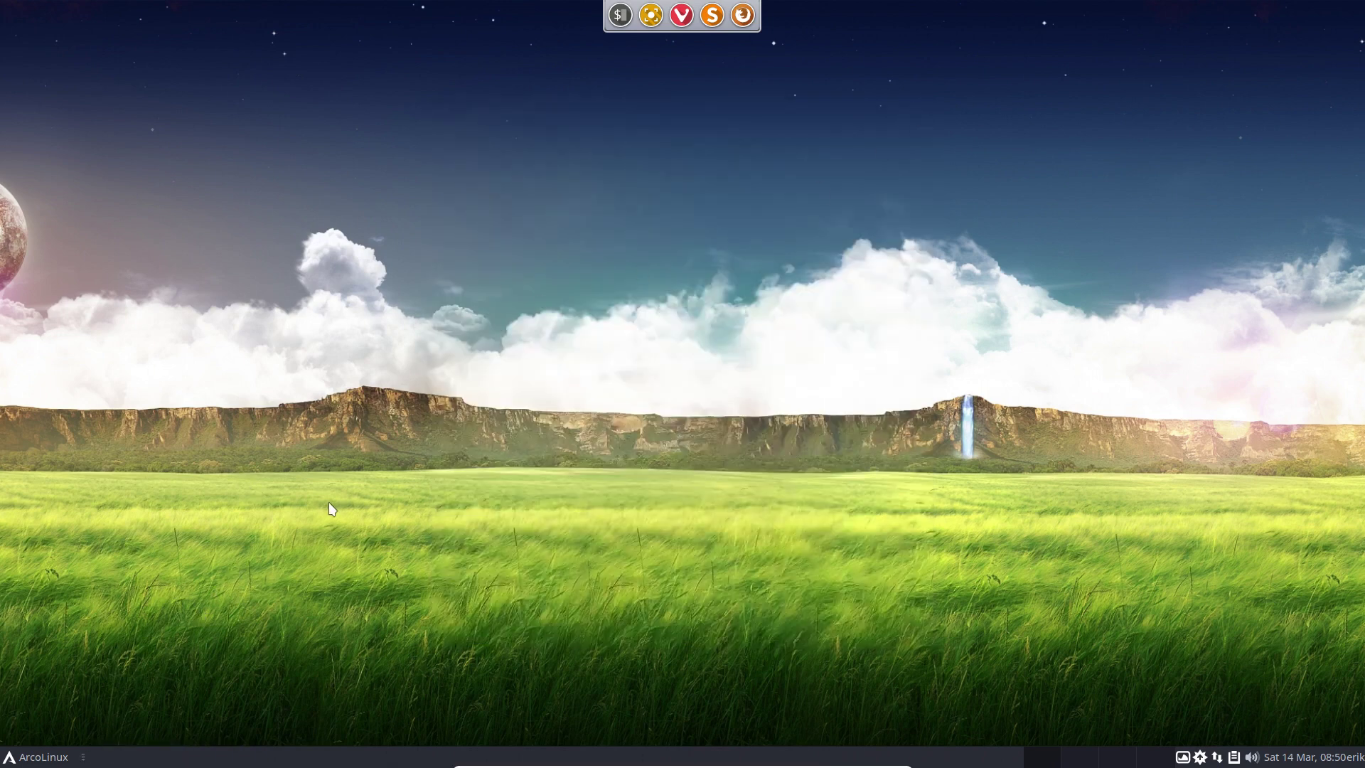
{"action": "key", "text": "F12"}
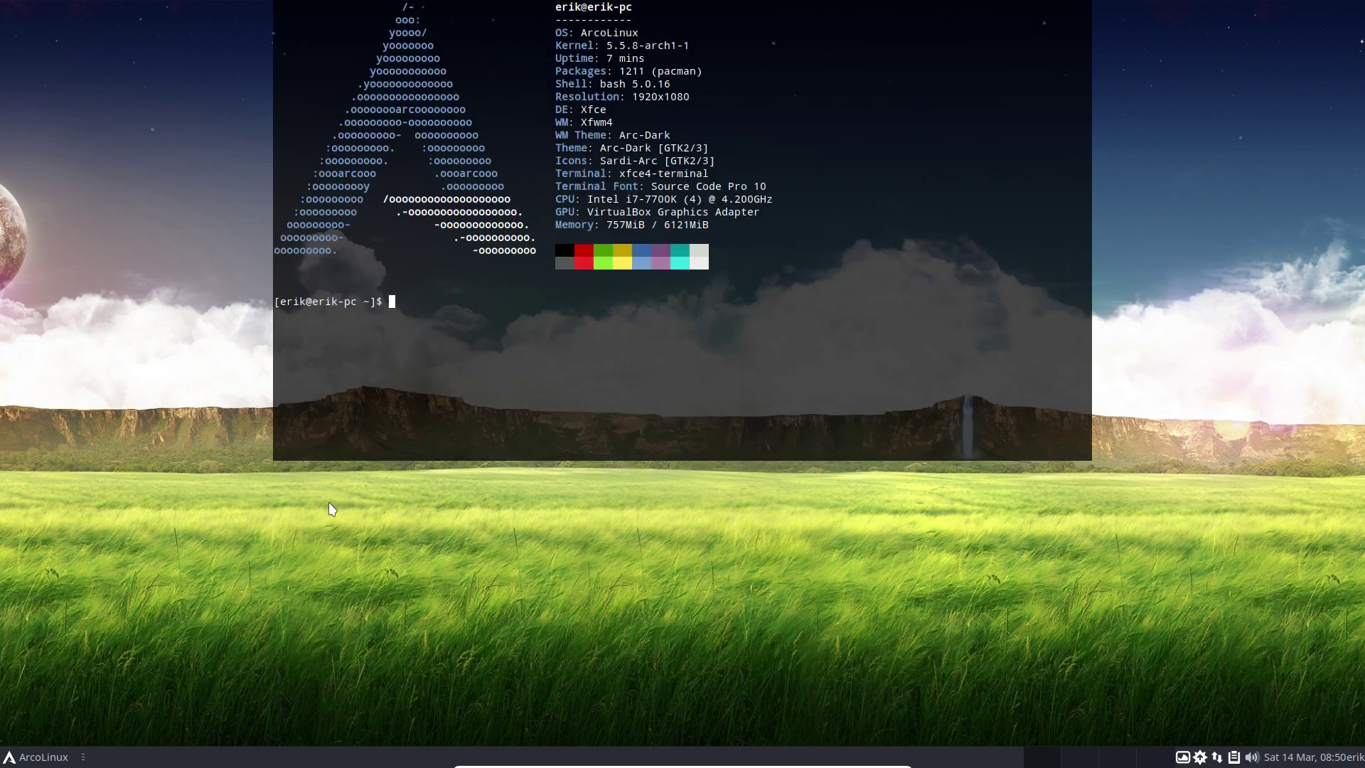
{"action": "type", "text": "sudo pacman -S cairo"}
{"action": "key", "text": "Tab"}
{"action": "key", "text": "Tab"}
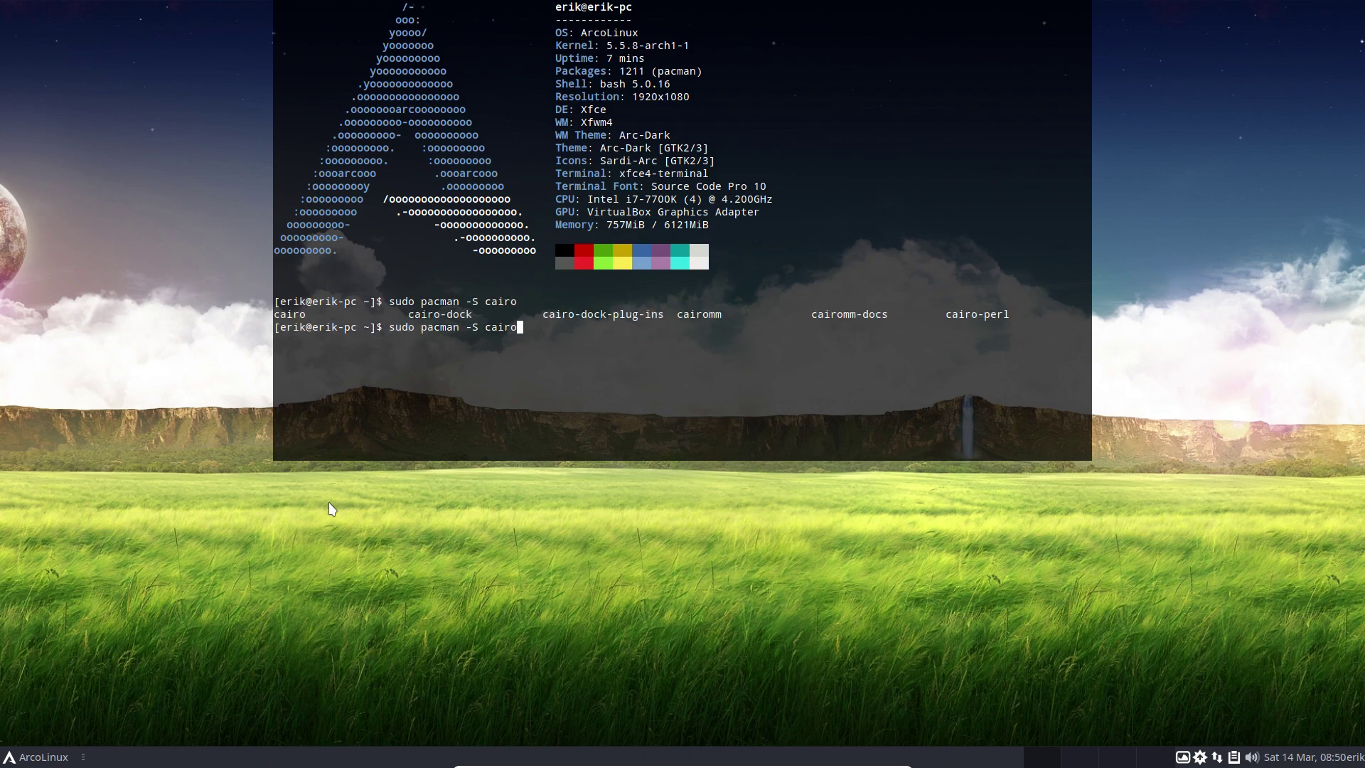
{"action": "type", "text": "-dock"}
{"action": "key", "text": "Return"}
{"action": "key", "text": "Return"}
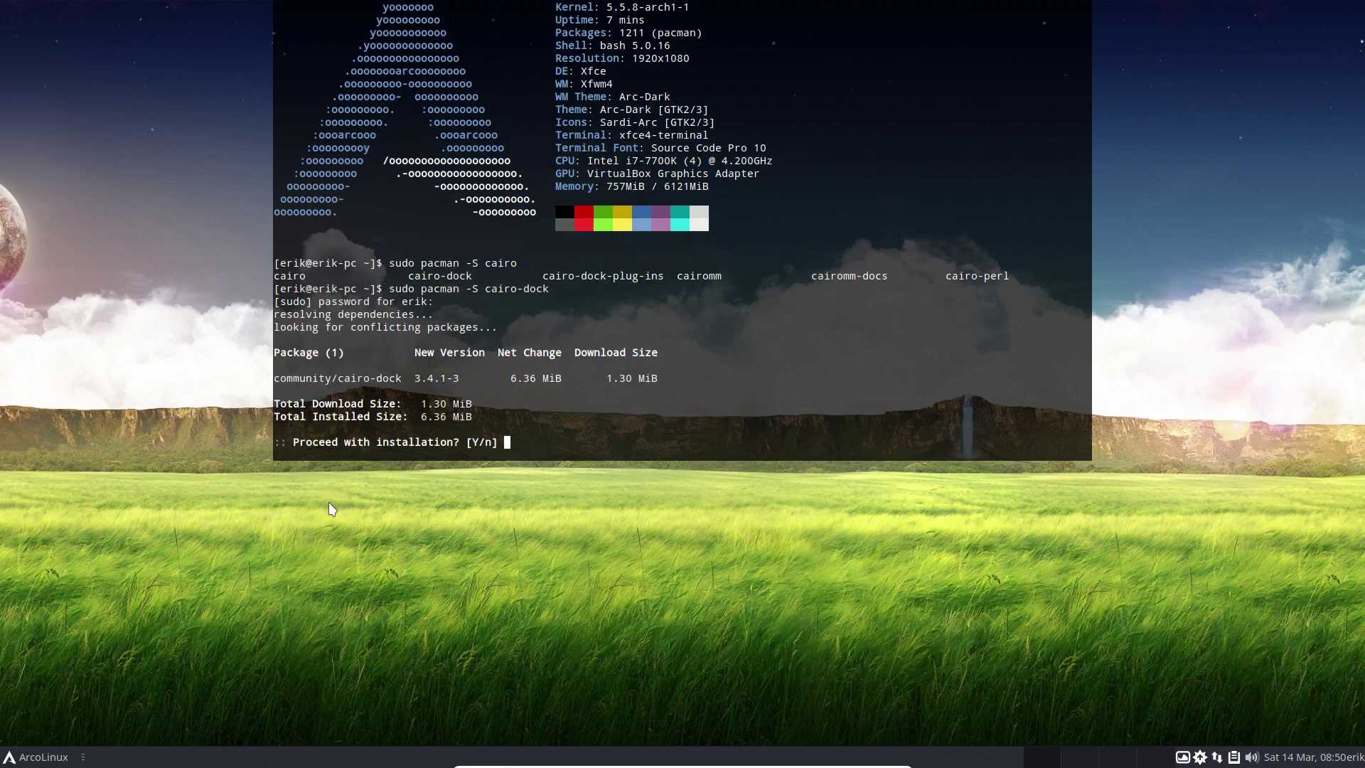
{"action": "key", "text": "Return"}
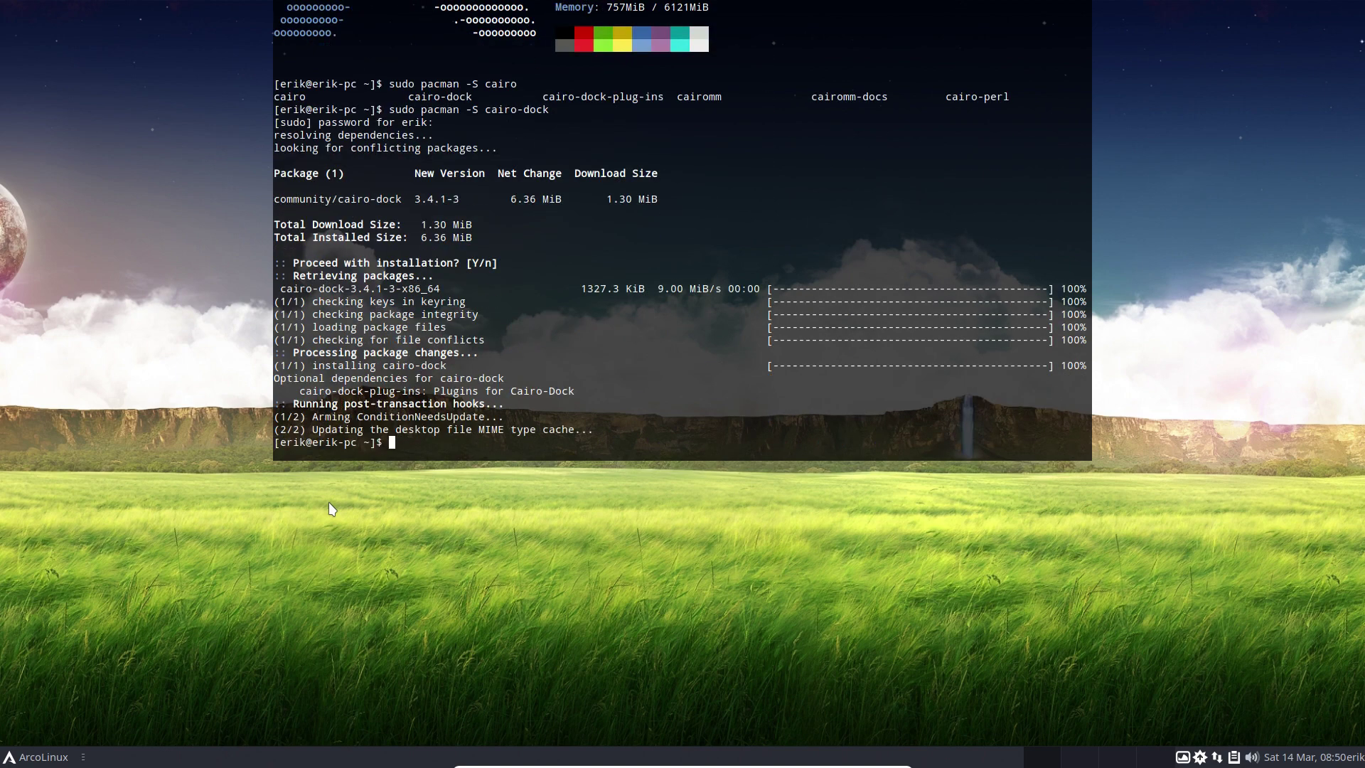
Launch Cairo-Dock from the application menu search with OpenGL enabled.
{"action": "left_click", "coordinate": [35, 757]}
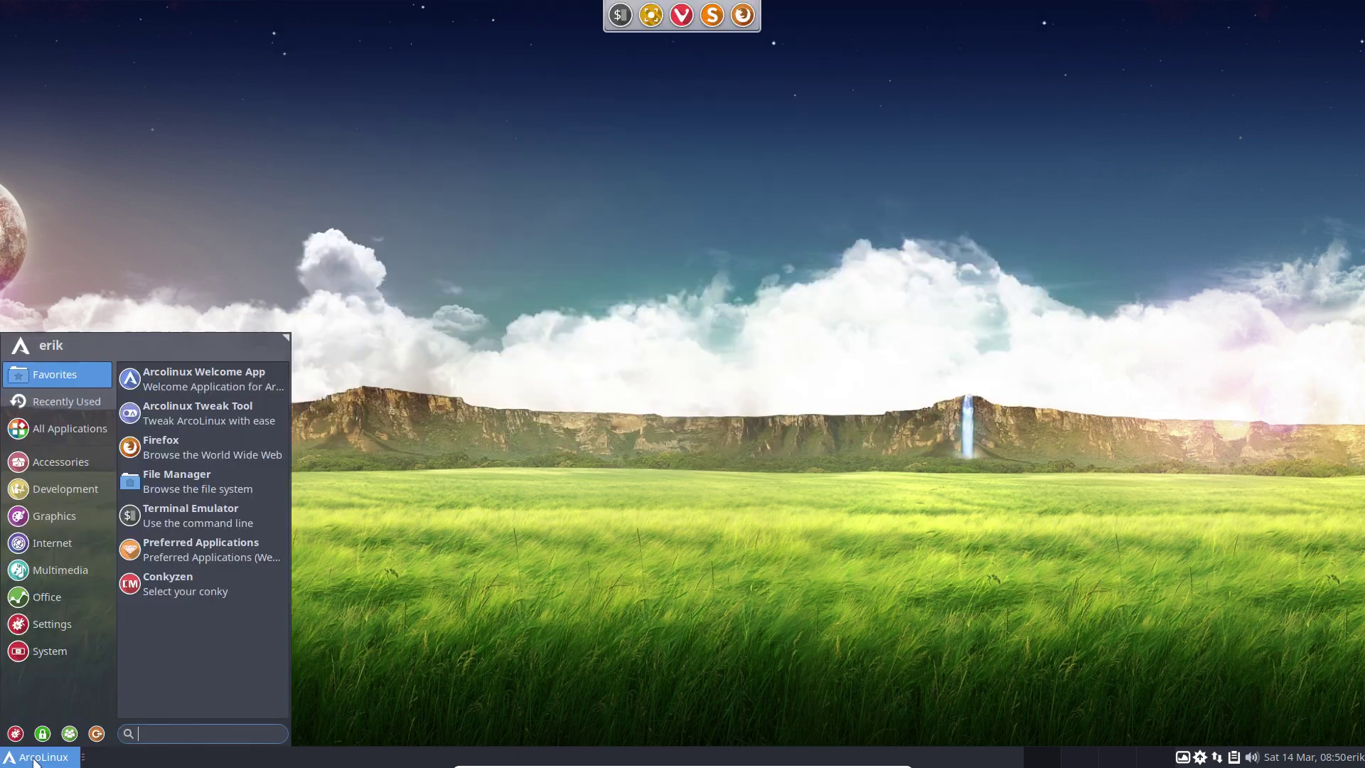
{"action": "type", "text": "cari"}
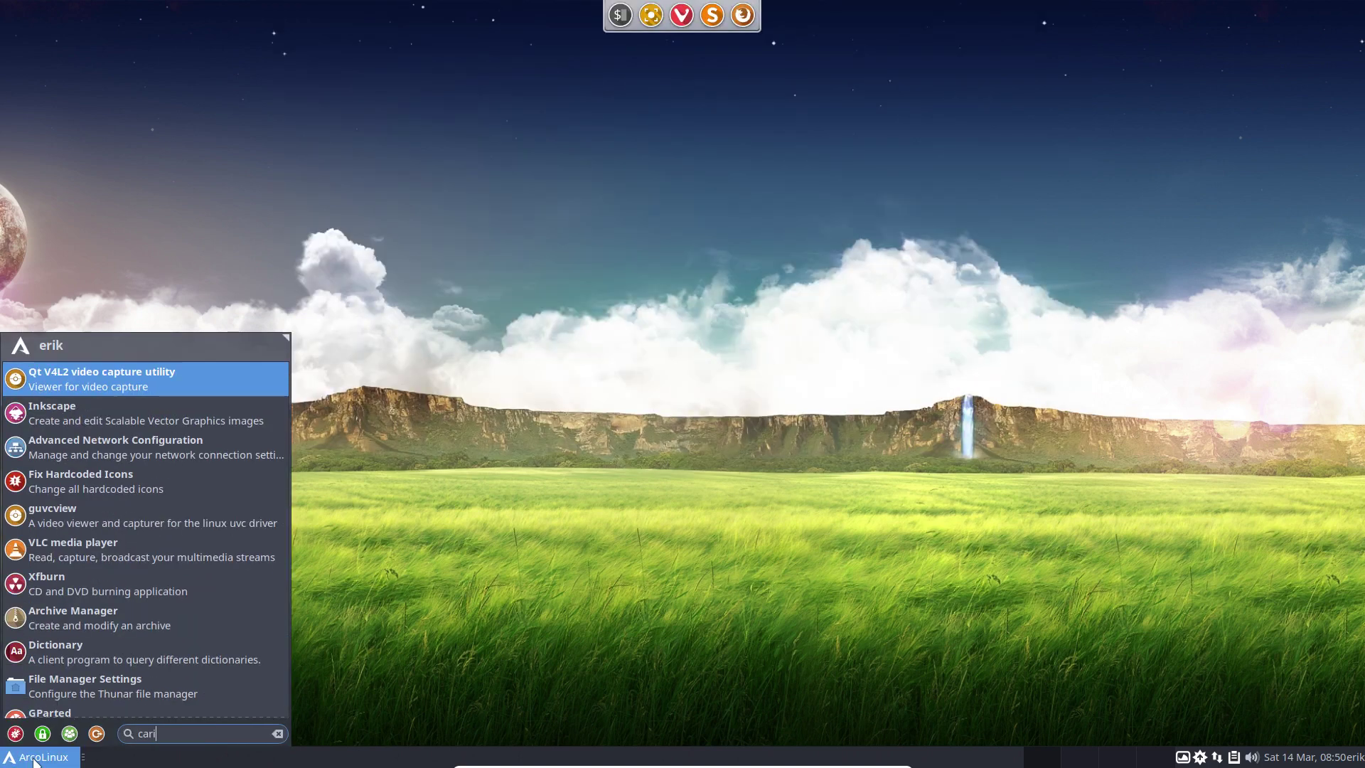
{"action": "key", "text": "BackSpace"}
{"action": "key", "text": "BackSpace"}
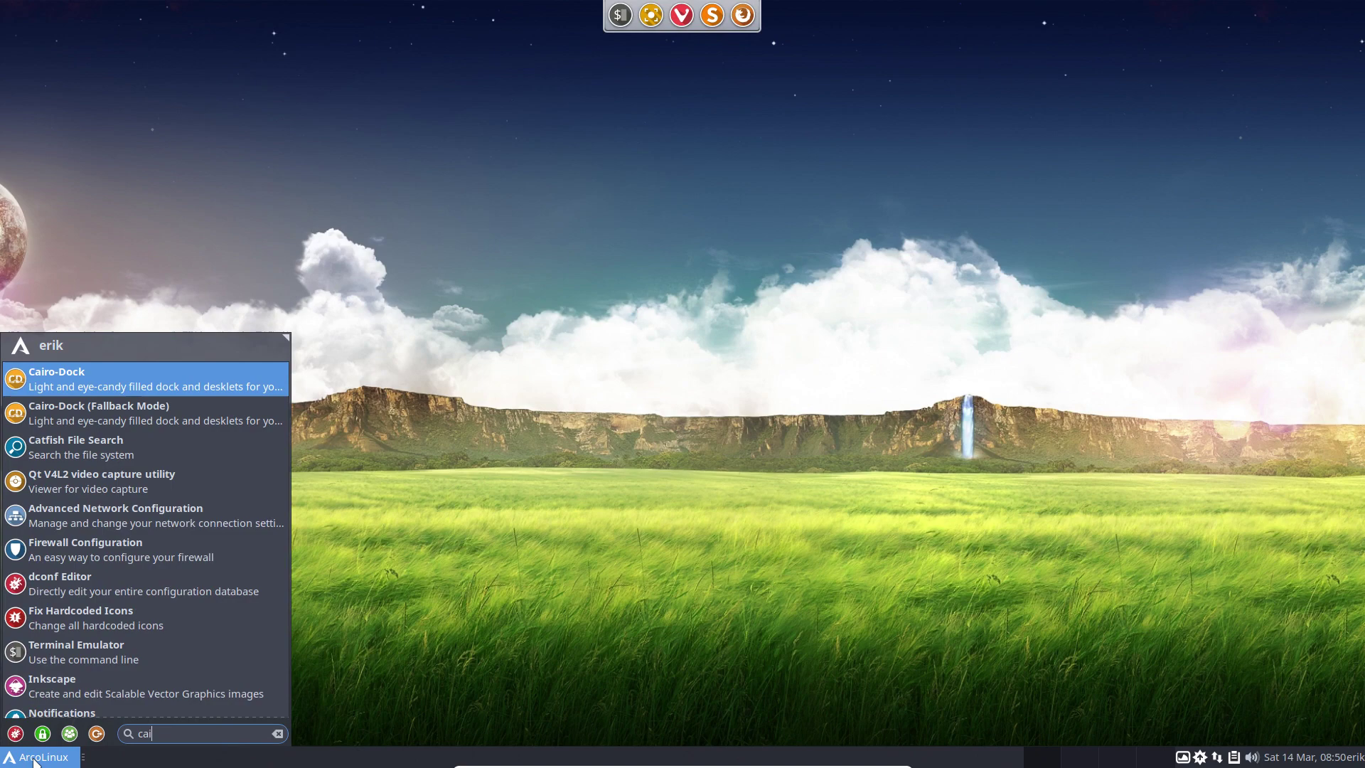
{"action": "key", "text": "Return"}
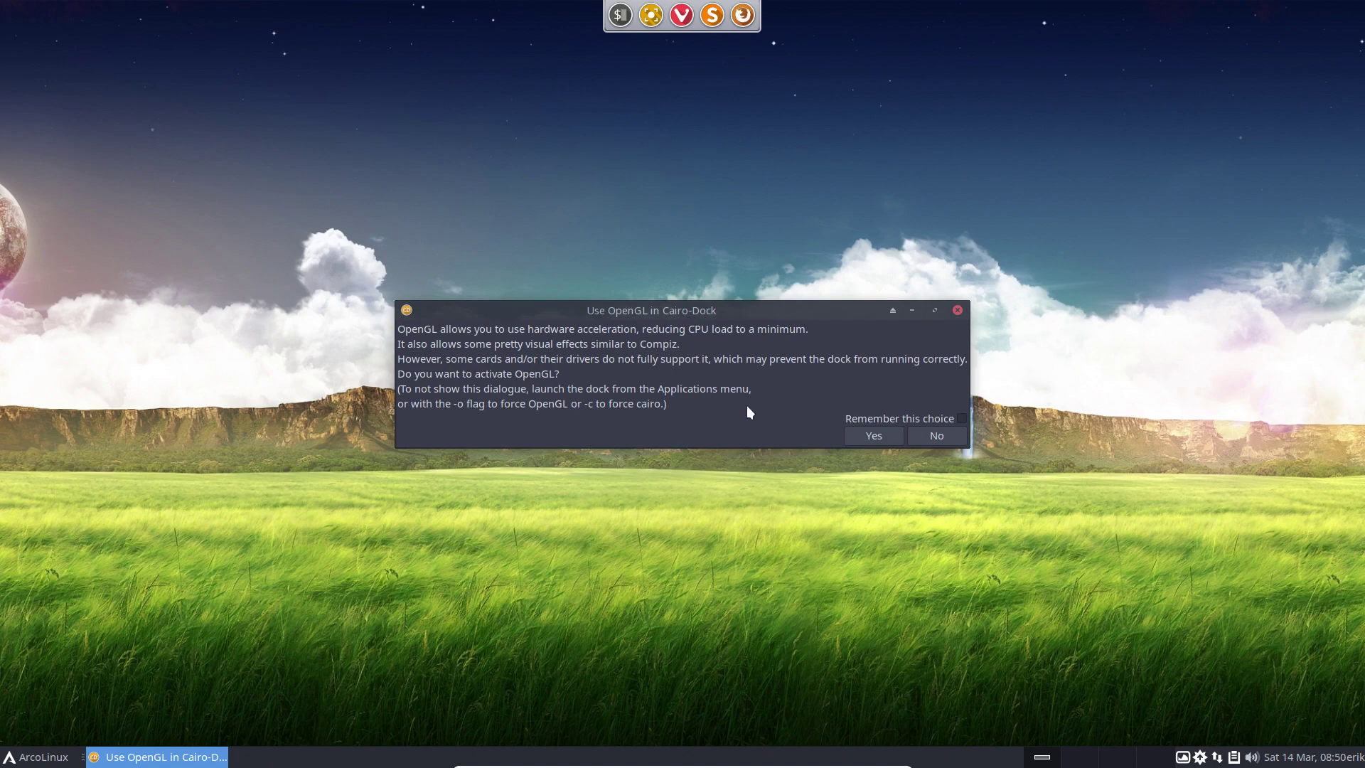
{"action": "left_click", "coordinate": [893, 435]}
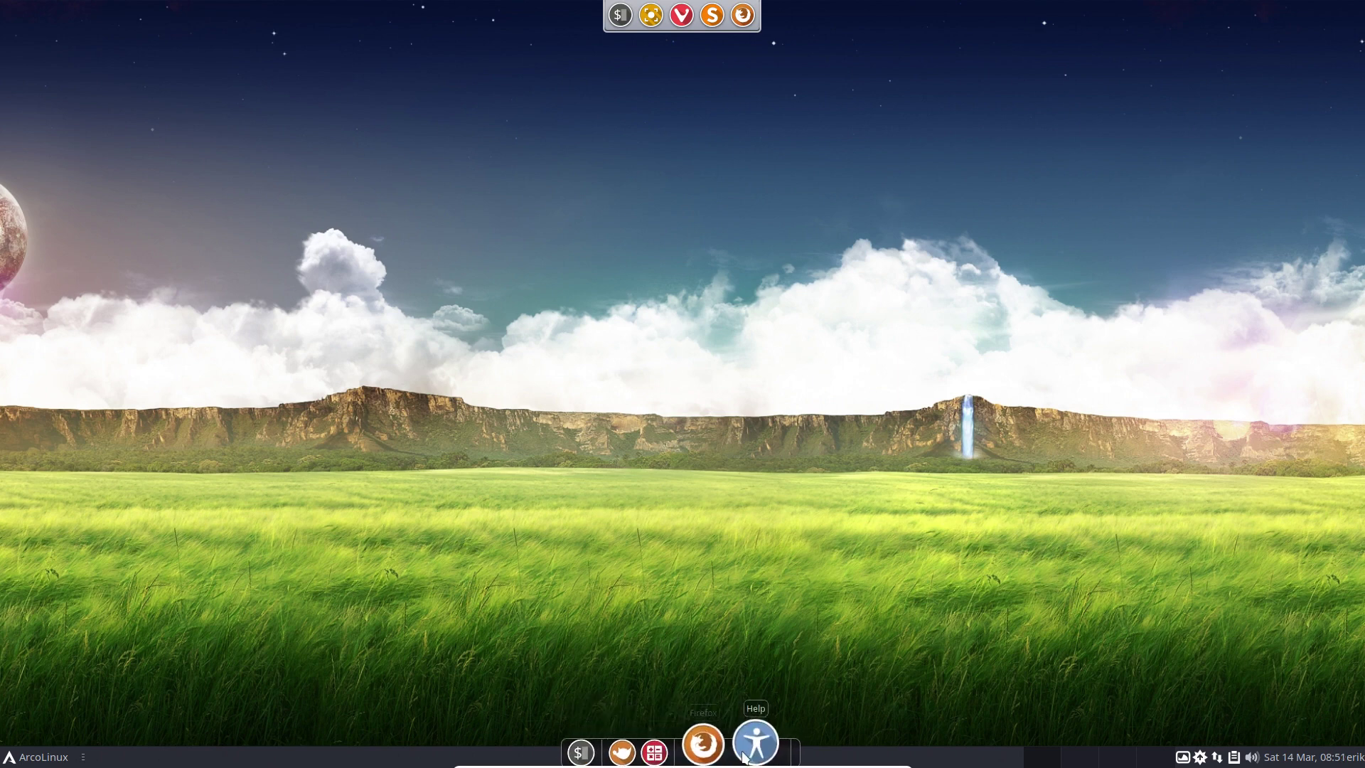
Browse the Cairo-Dock context menu and its submenus, then dismiss it.
{"action": "right_click", "coordinate": [698, 760]}
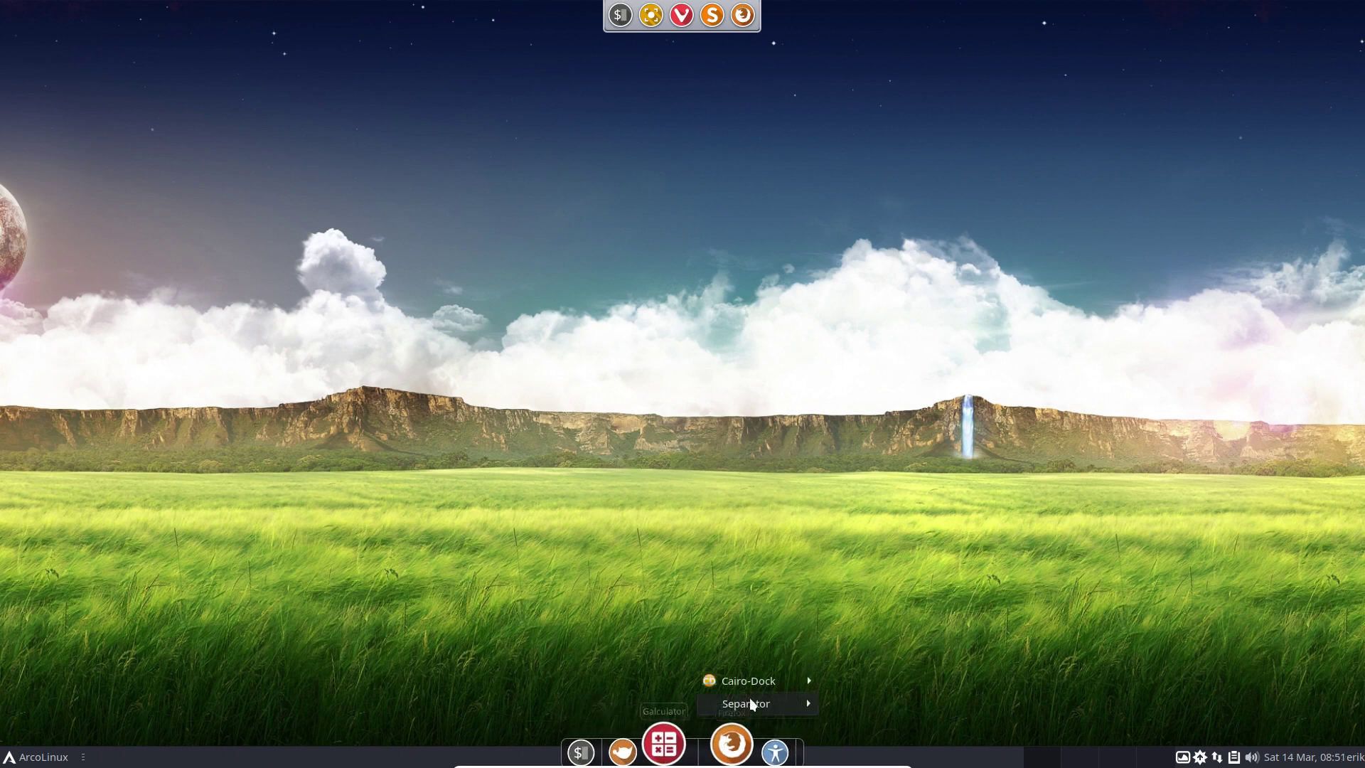
{"action": "mouse_move", "coordinate": [756, 688]}
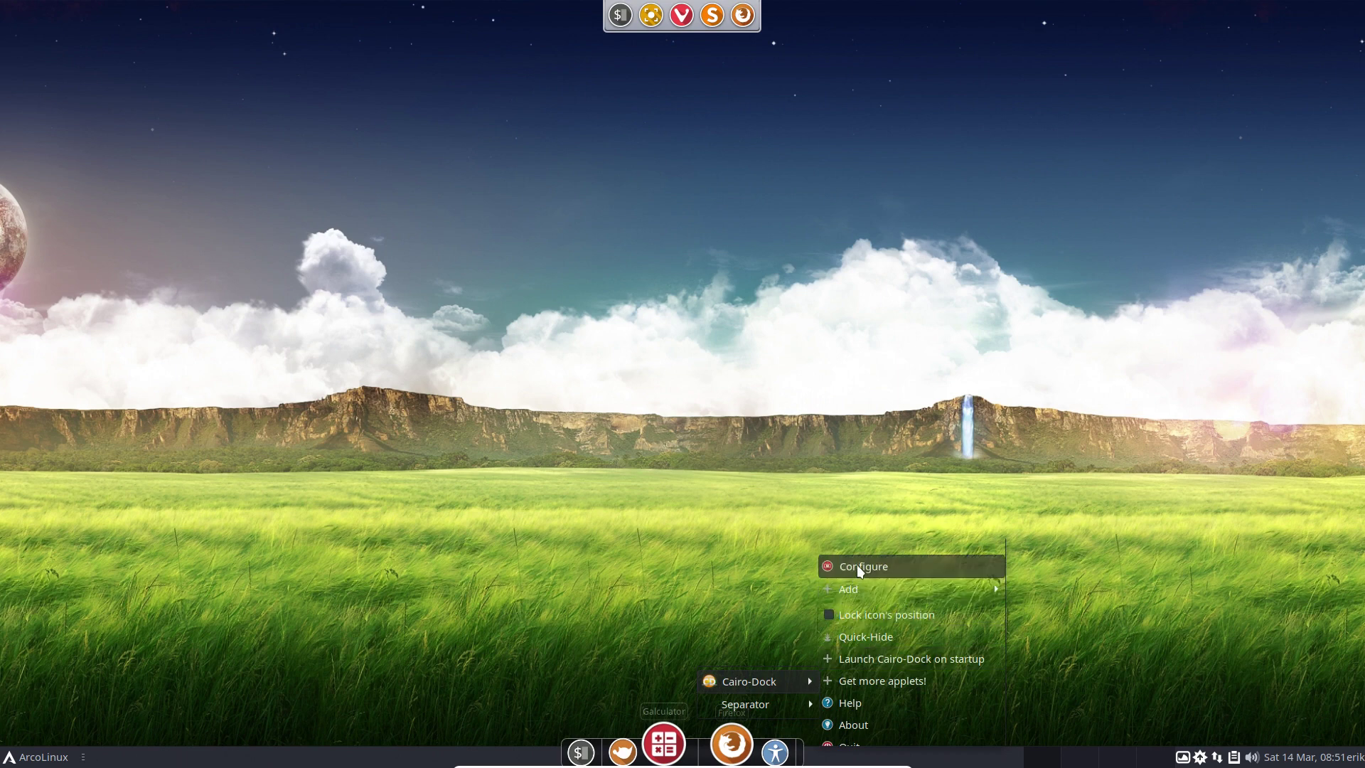
{"action": "mouse_move", "coordinate": [859, 595]}
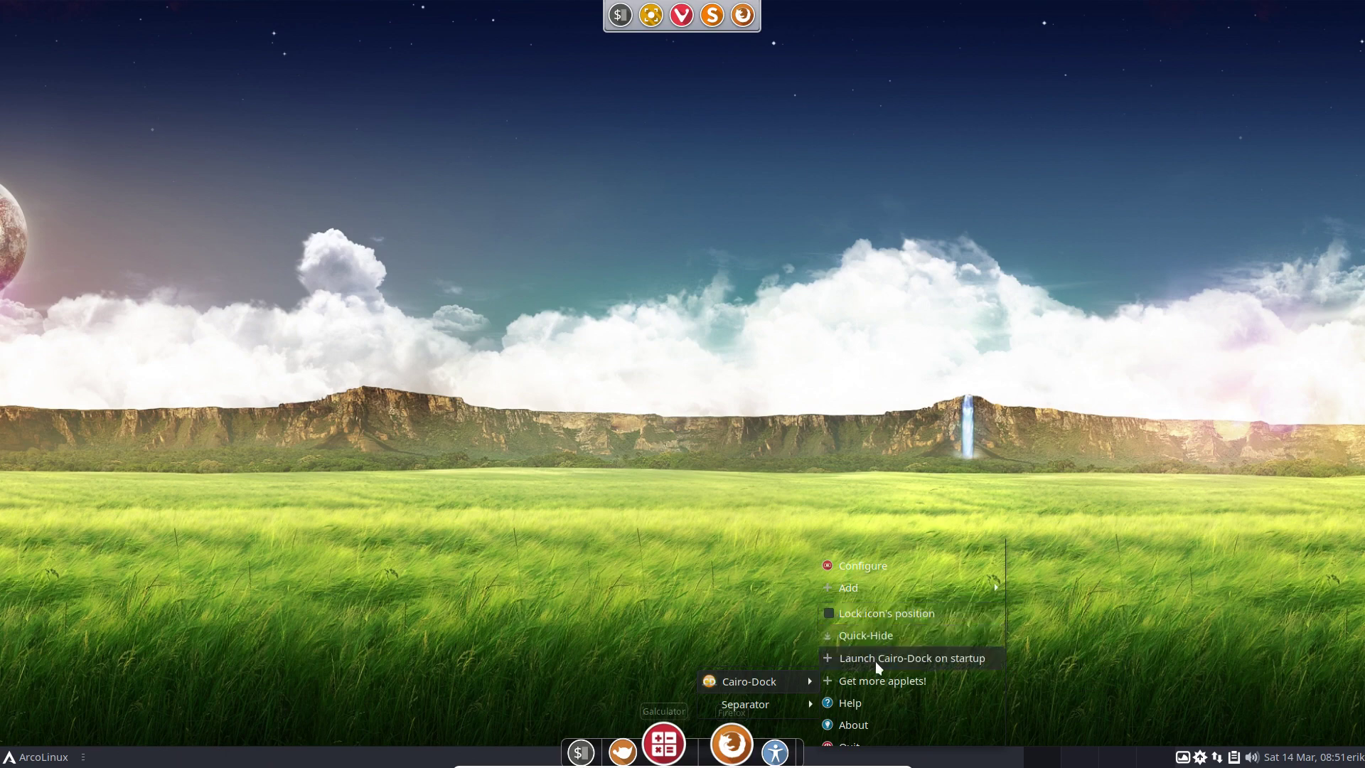
{"action": "mouse_move", "coordinate": [865, 736]}
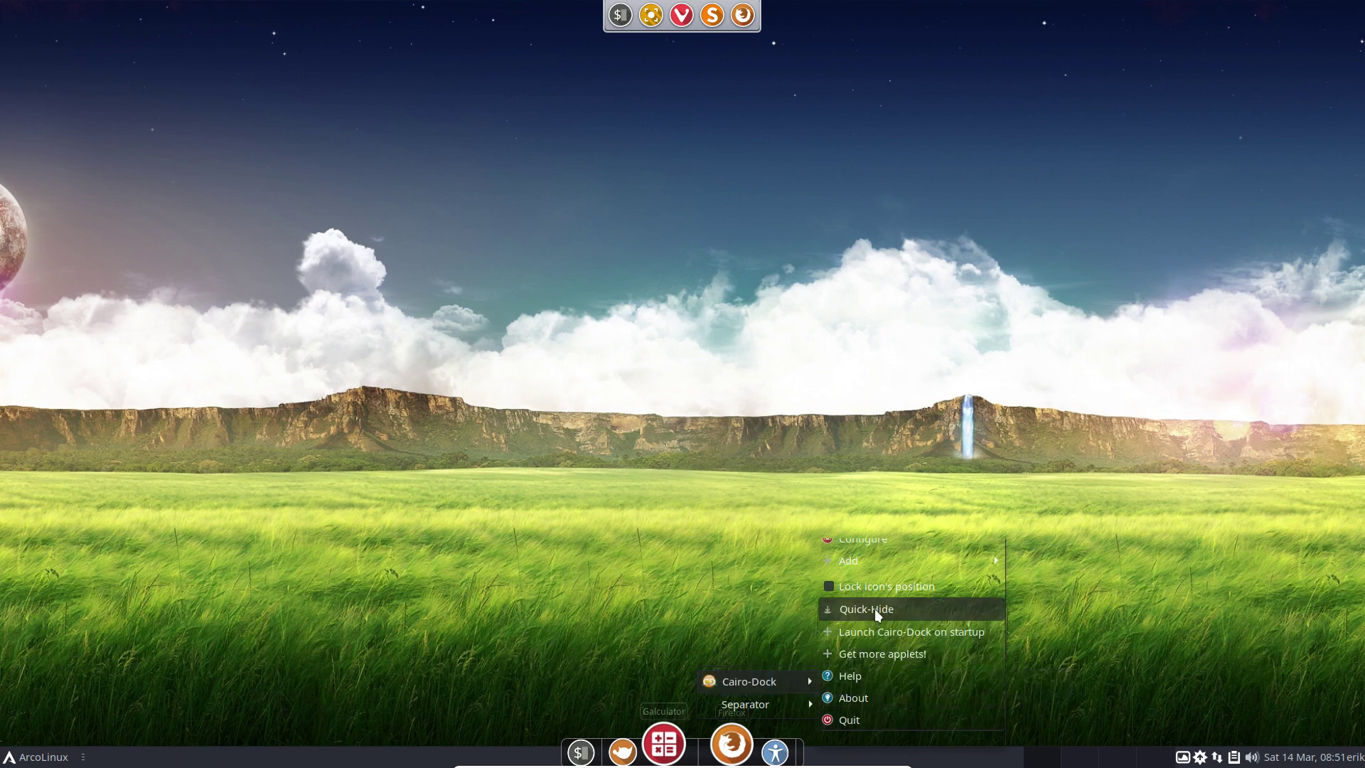
{"action": "mouse_move", "coordinate": [879, 553]}
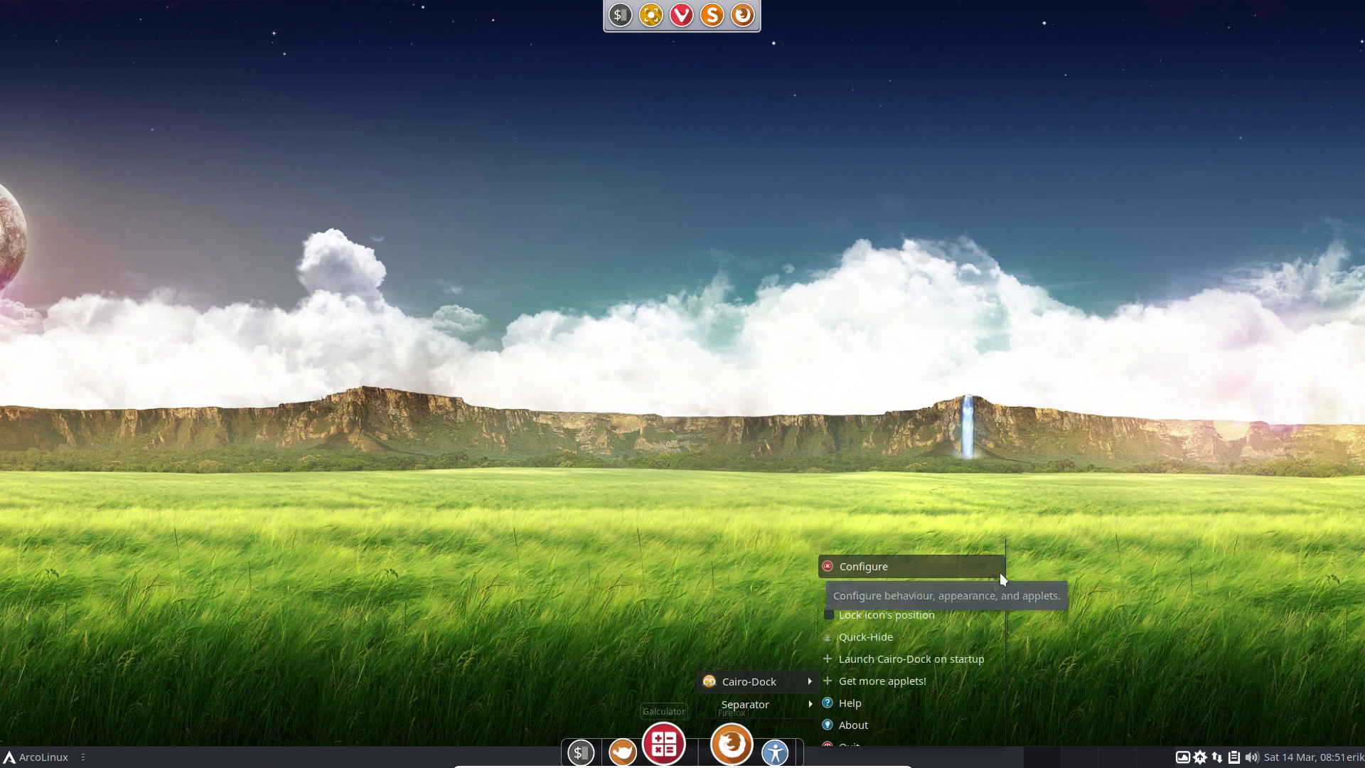
{"action": "left_click", "coordinate": [1042, 648]}
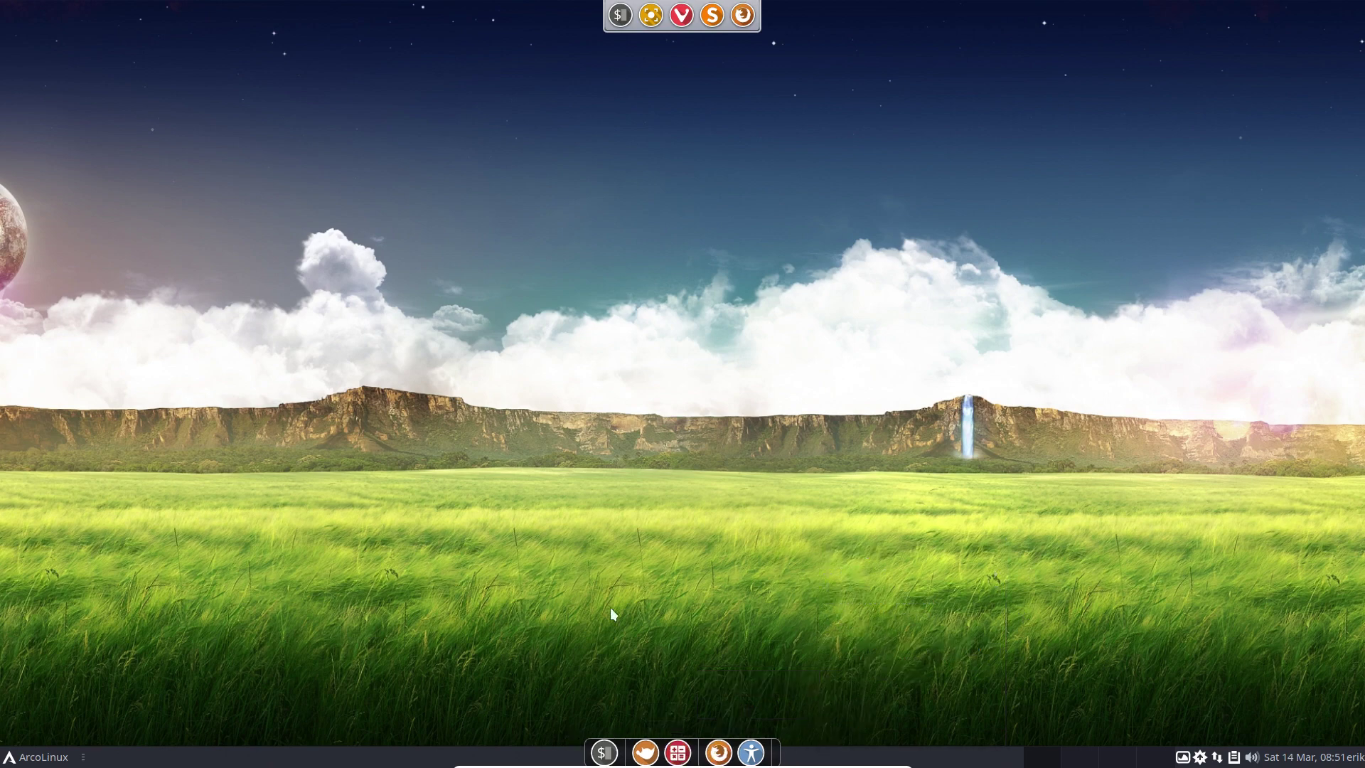
Run 'sudo pacman -S latte-dock' in the drop-down terminal using Tab completion.
{"action": "left_click", "coordinate": [50, 762]}
{"action": "key", "text": "Escape"}
{"action": "key", "text": "F12"}
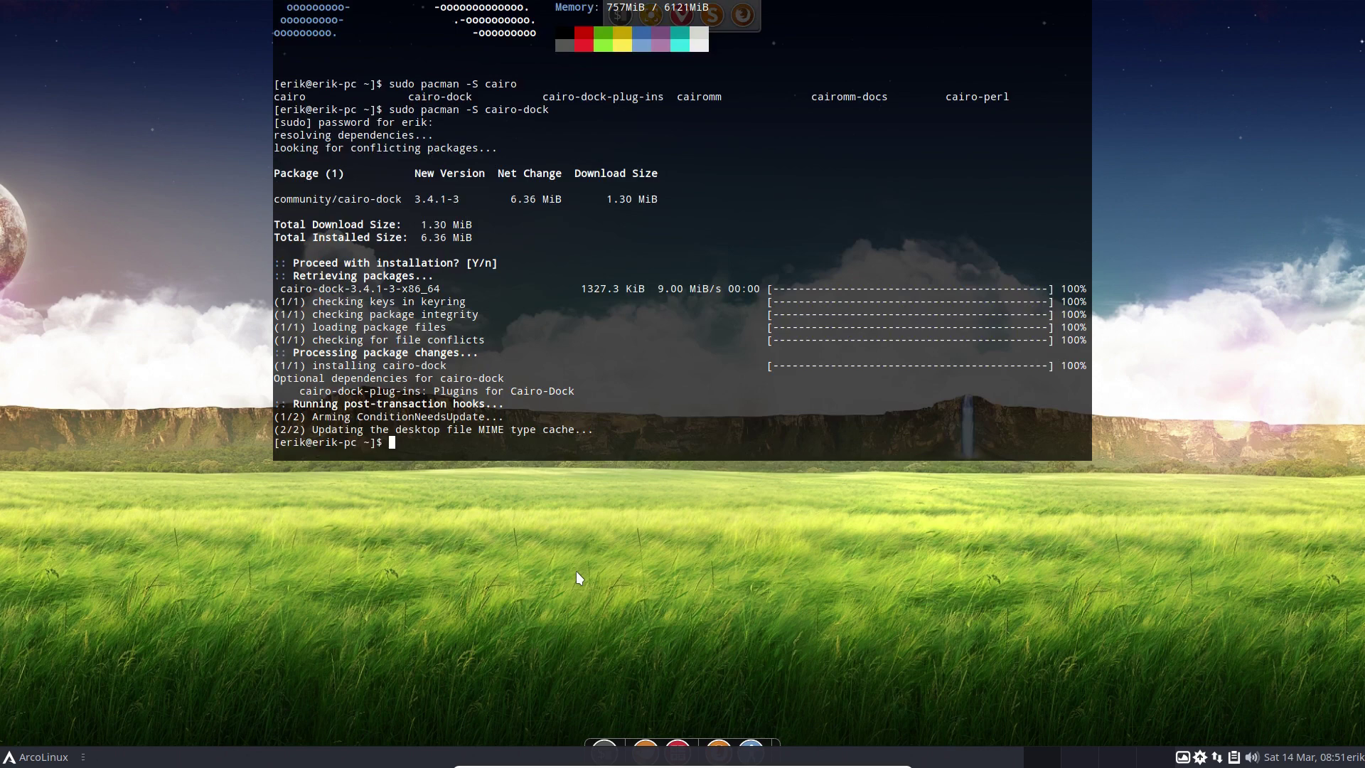
{"action": "type", "text": "sudo pacman -"}
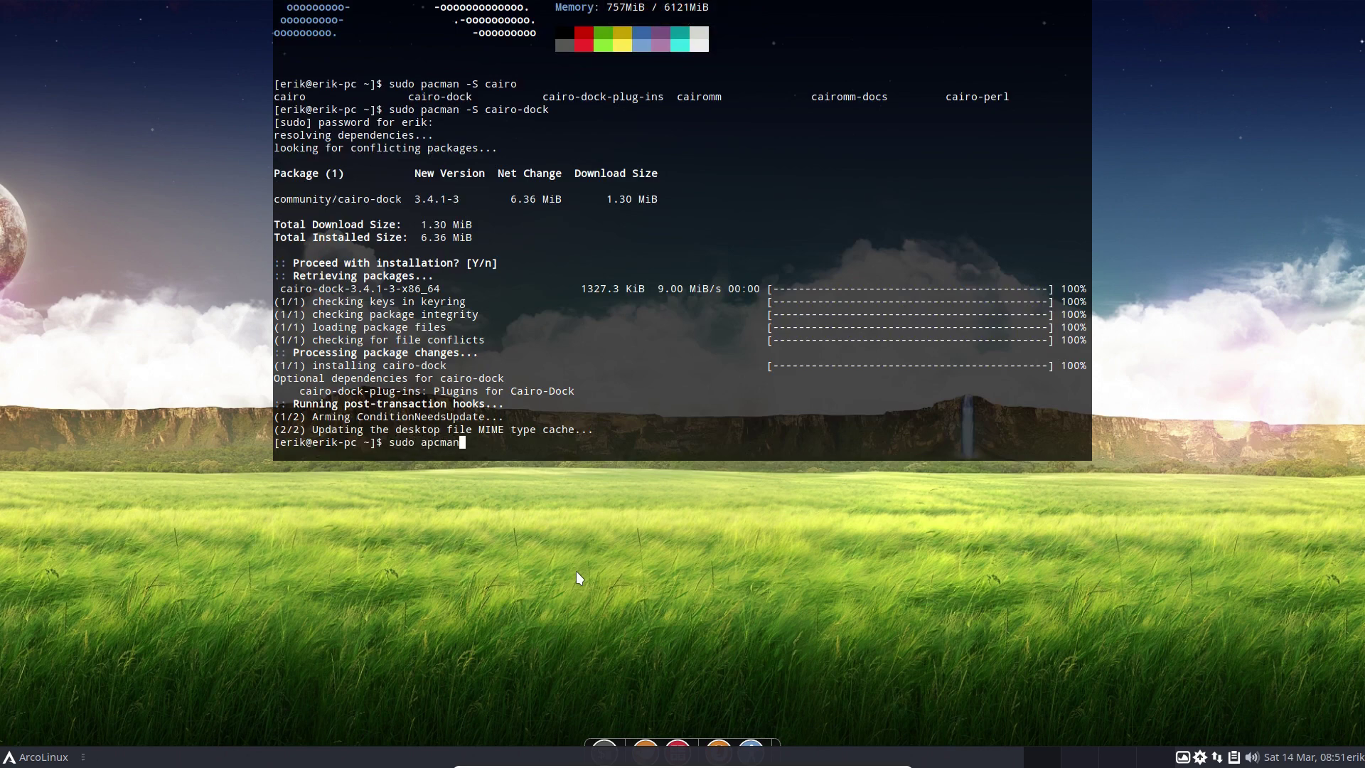
{"action": "key", "text": "BackSpace"}
{"action": "key", "text": "BackSpace"}
{"action": "key", "text": "BackSpace"}
{"action": "key", "text": "BackSpace"}
{"action": "key", "text": "BackSpace"}
{"action": "key", "text": "BackSpace"}
{"action": "key", "text": "BackSpace"}
{"action": "key", "text": "BackSpace"}
{"action": "type", "text": "pacman -S latte-"}
{"action": "key", "text": "Tab"}
{"action": "key", "text": "Tab"}
{"action": "type", "text": "do"}
{"action": "key", "text": "Tab"}
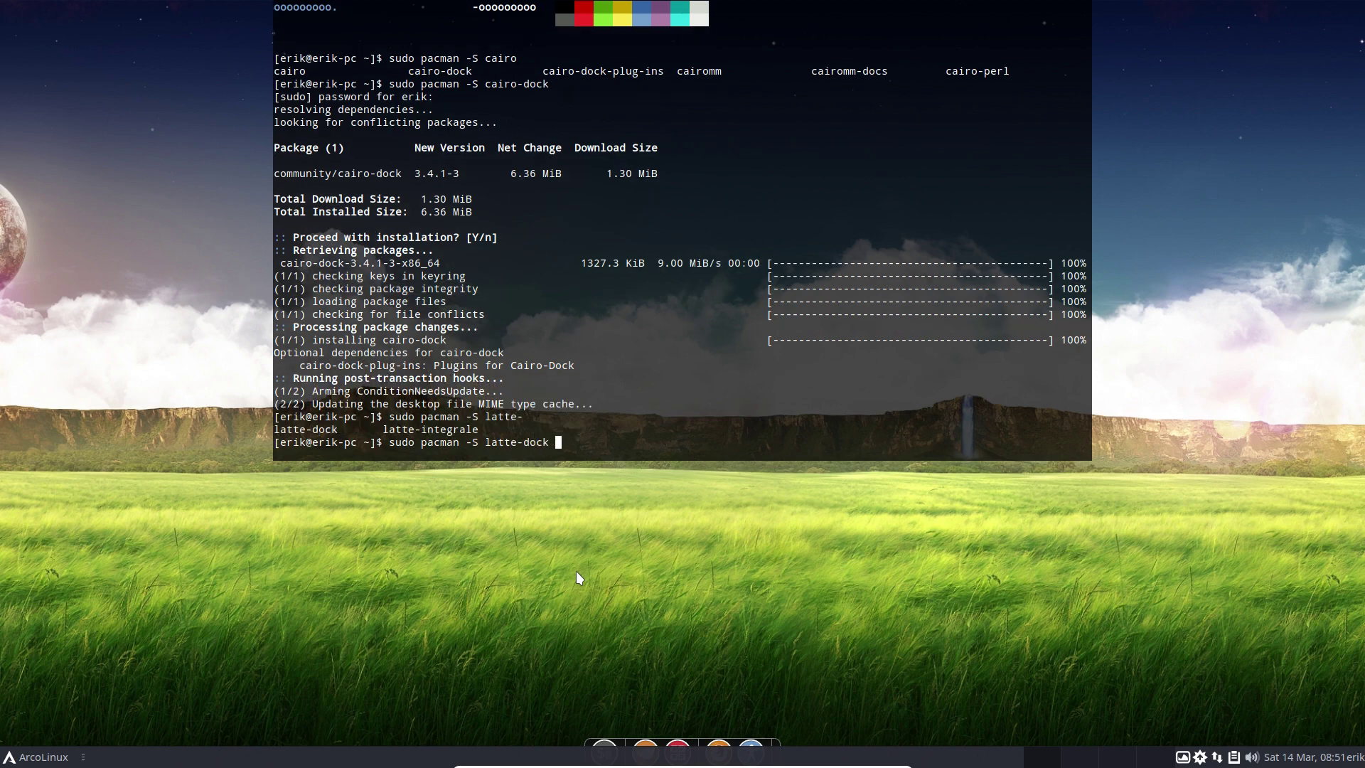
{"action": "key", "text": "Return"}
{"action": "key", "text": "Return"}
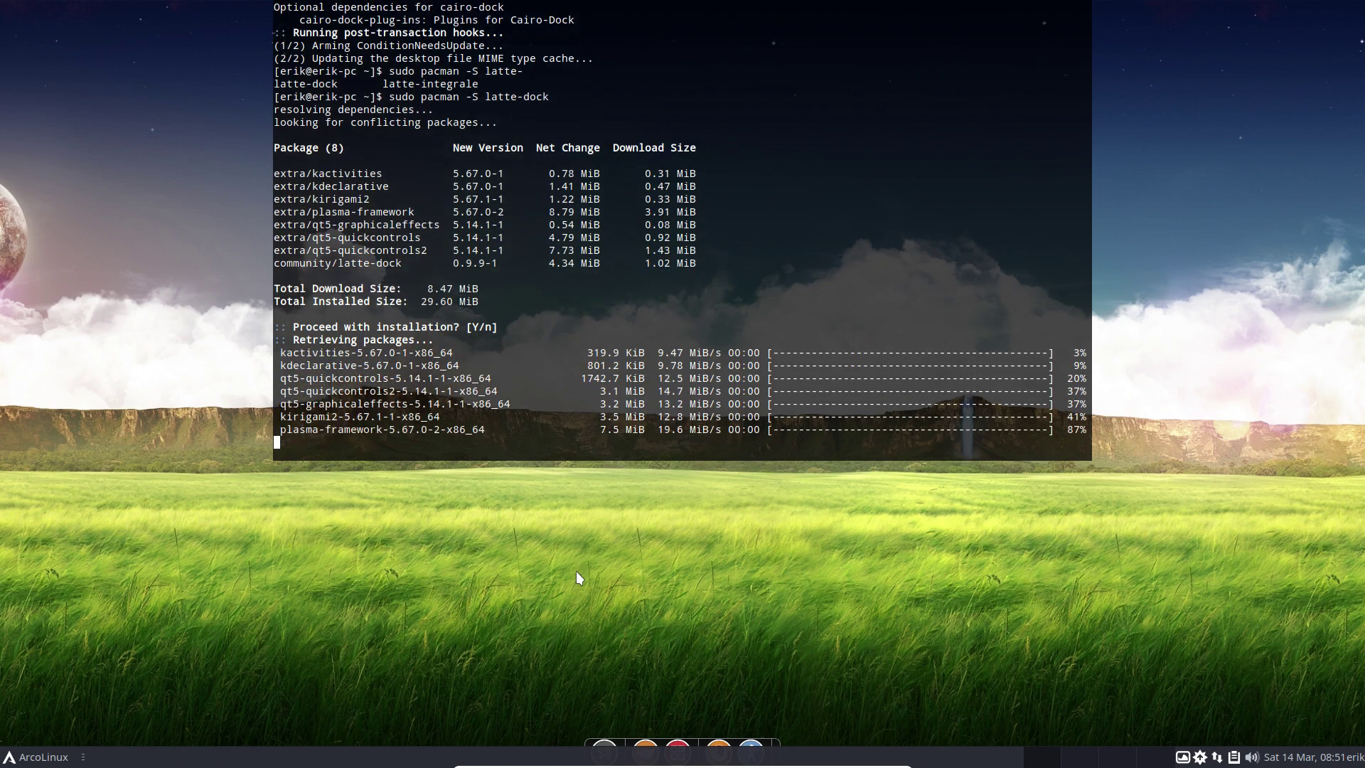
Review the dependency list, such as kactivities and plasma-framework, then hide the terminal.
{"action": "scroll", "coordinate": [475, 298], "scroll_direction": "up", "scroll_amount": 8}
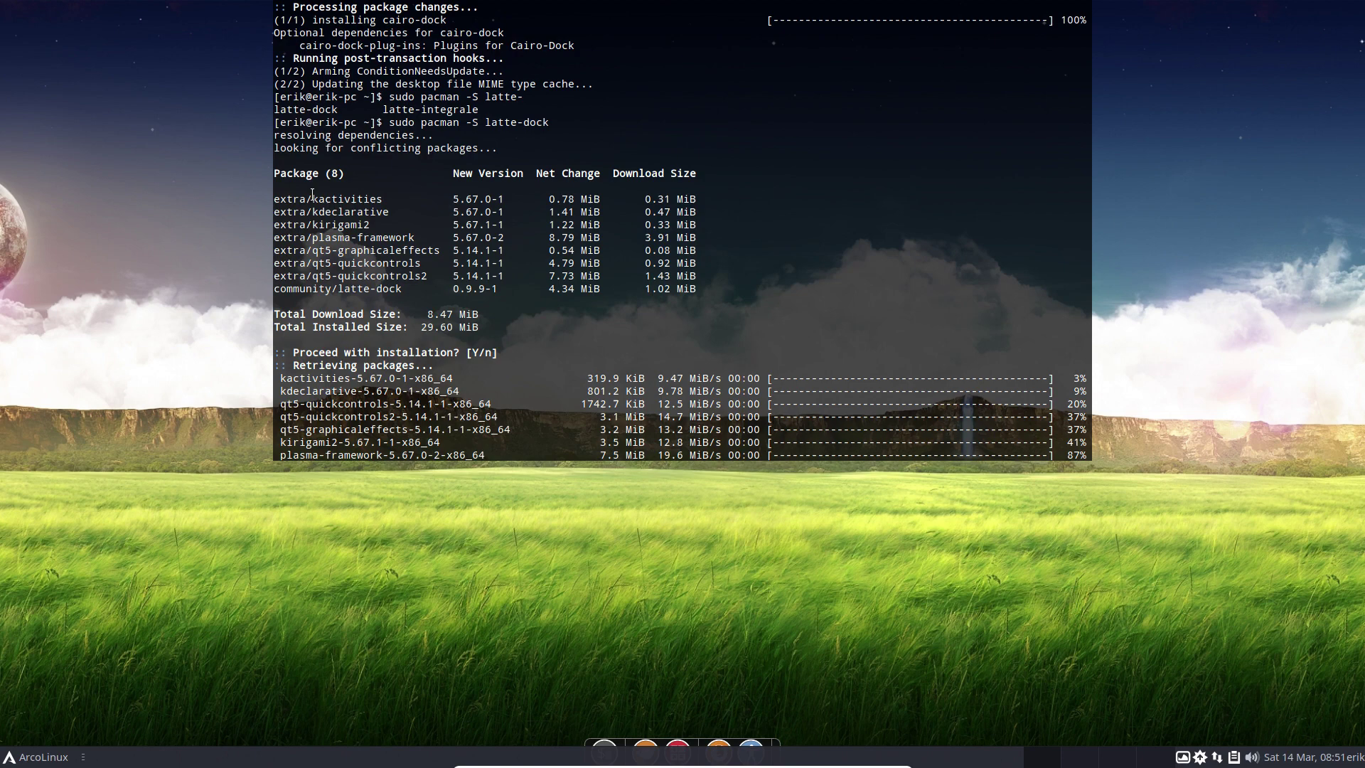
{"action": "left_click_drag", "start_coordinate": [344, 224], "coordinate": [274, 199]}
{"action": "left_click", "coordinate": [329, 237]}
{"action": "left_click_drag", "start_coordinate": [366, 236], "coordinate": [283, 237]}
{"action": "left_click", "coordinate": [341, 264]}
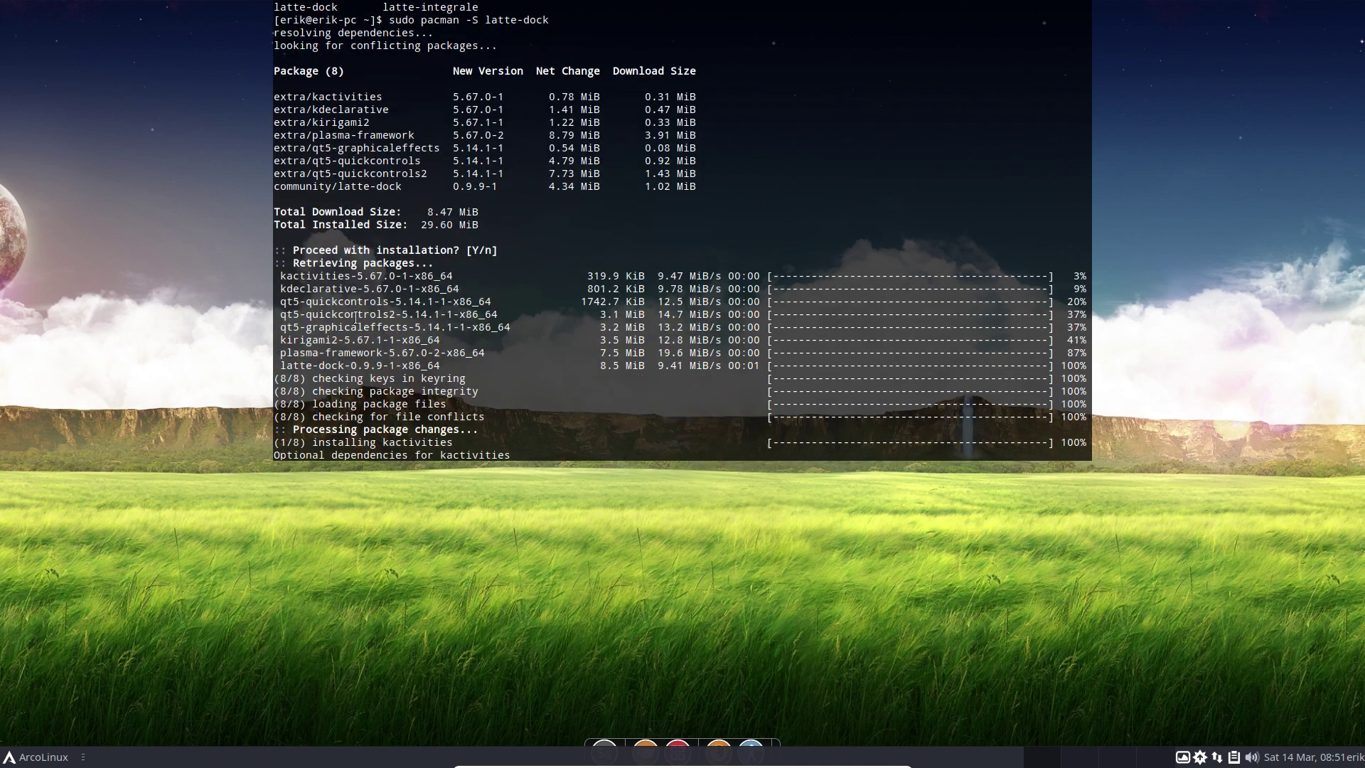
{"action": "left_click", "coordinate": [411, 499]}
{"action": "left_click", "coordinate": [42, 757]}
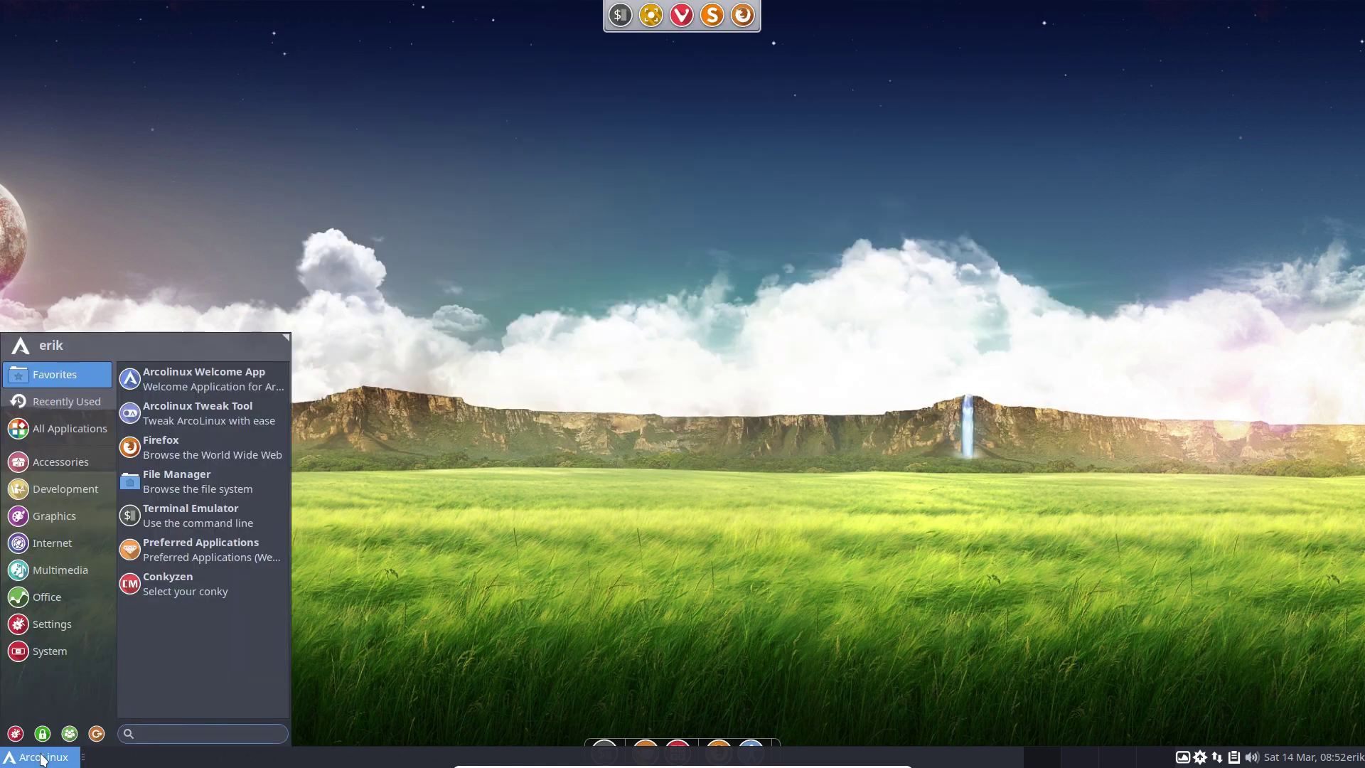
Search 'latt' in the applications menu, close it, and quit the top dock.
{"action": "type", "text": "latt"}
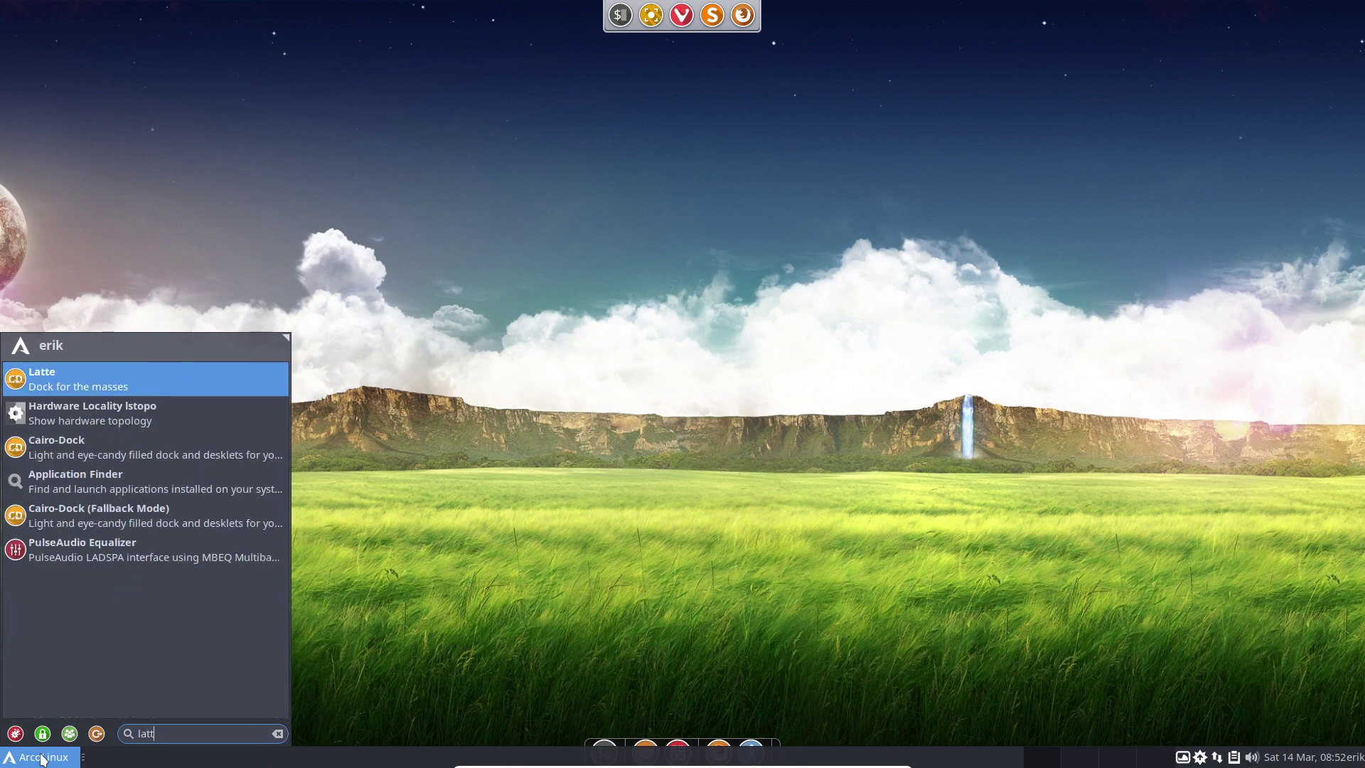
{"action": "key", "text": "Return"}
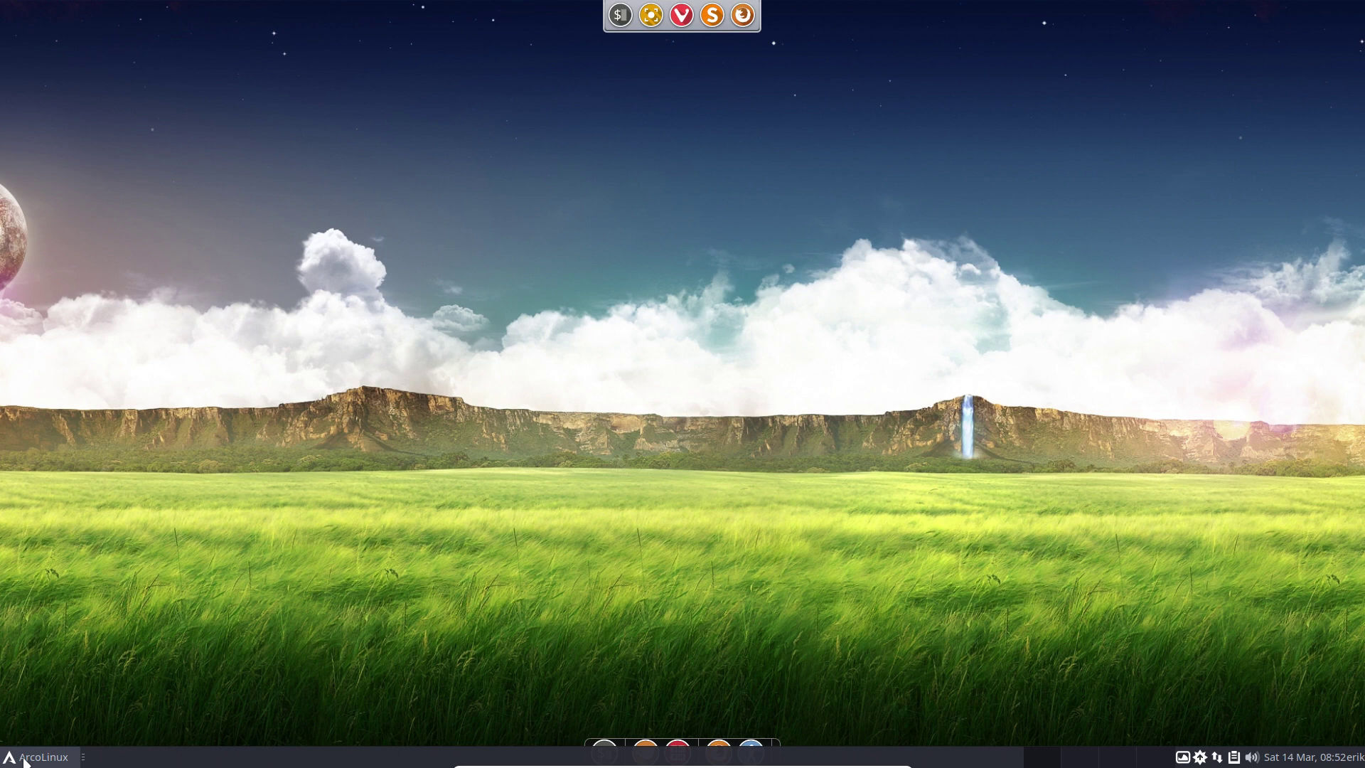
{"action": "right_click", "coordinate": [647, 13]}
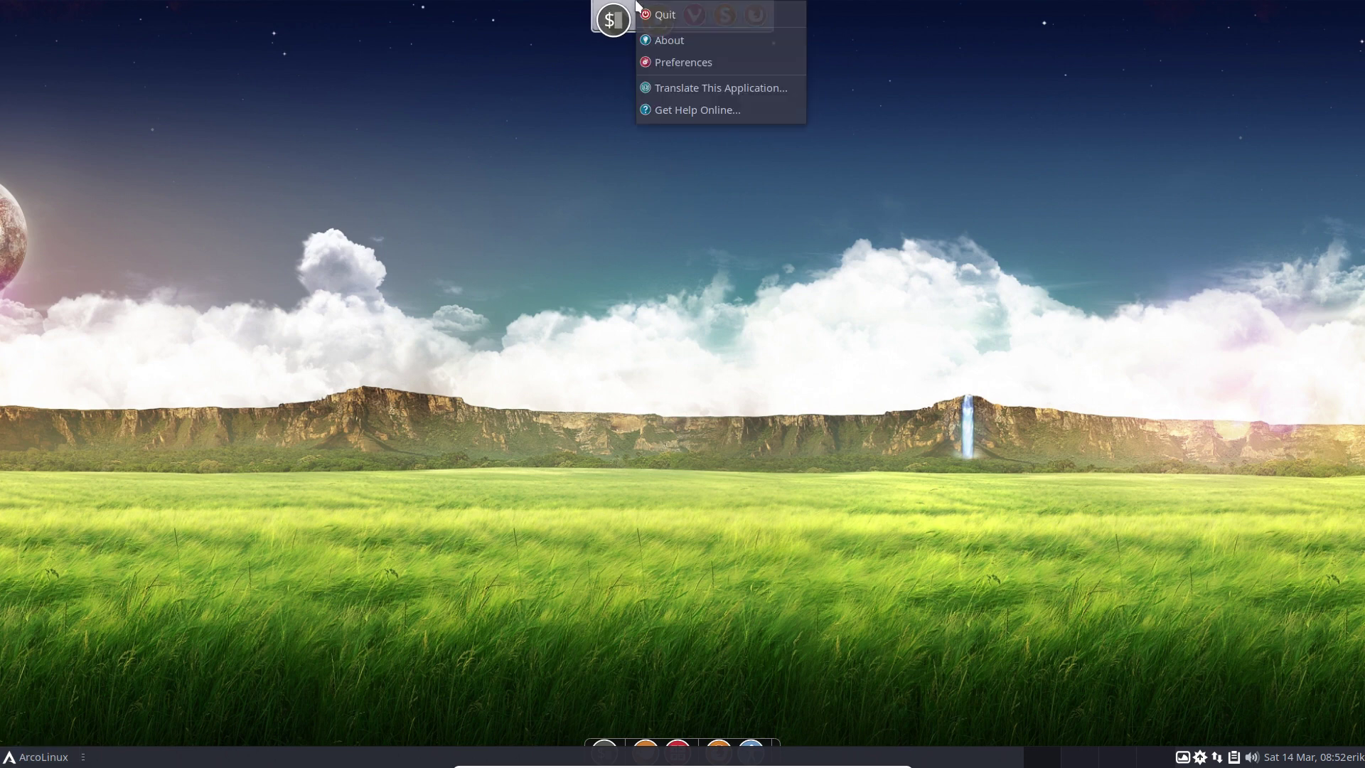
{"action": "left_click", "coordinate": [677, 17]}
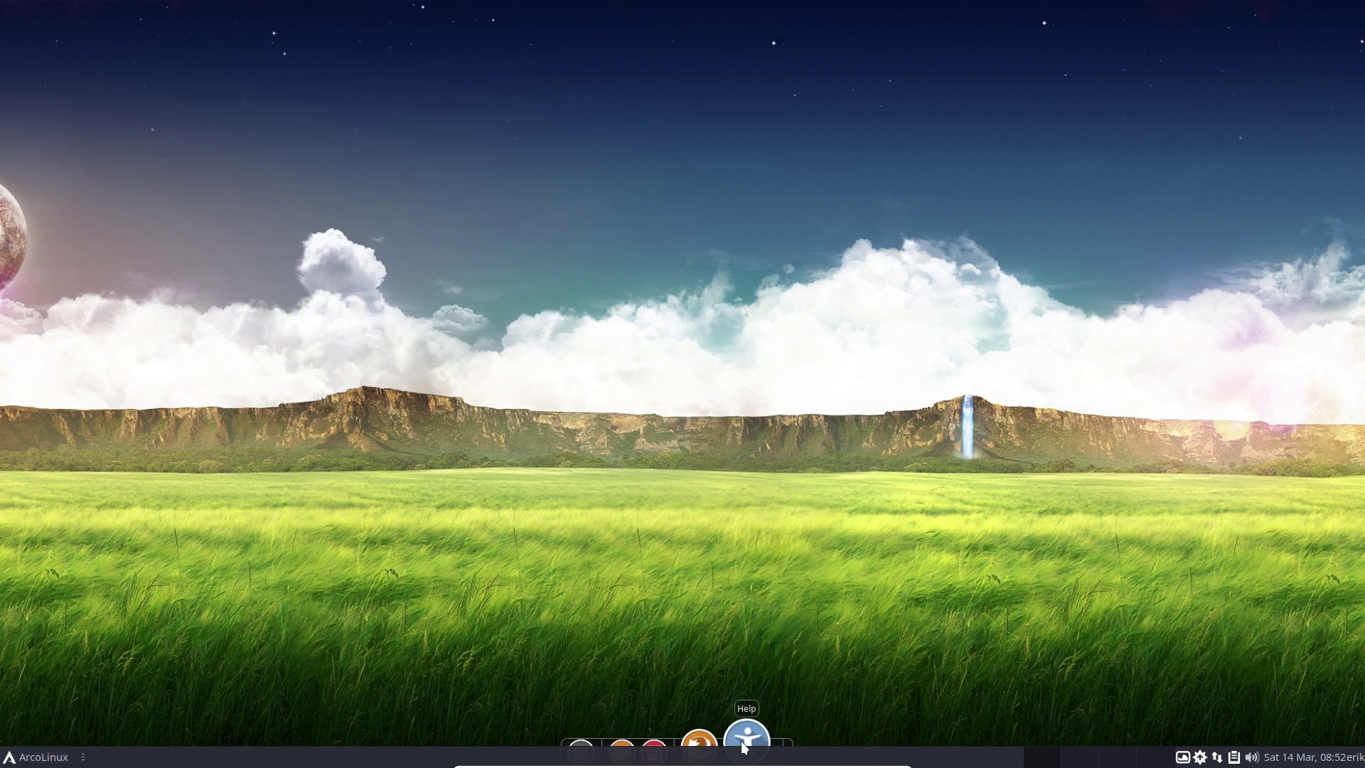
Quit Cairo-Dock from its bottom dock menu and confirm.
{"action": "right_click", "coordinate": [729, 743]}
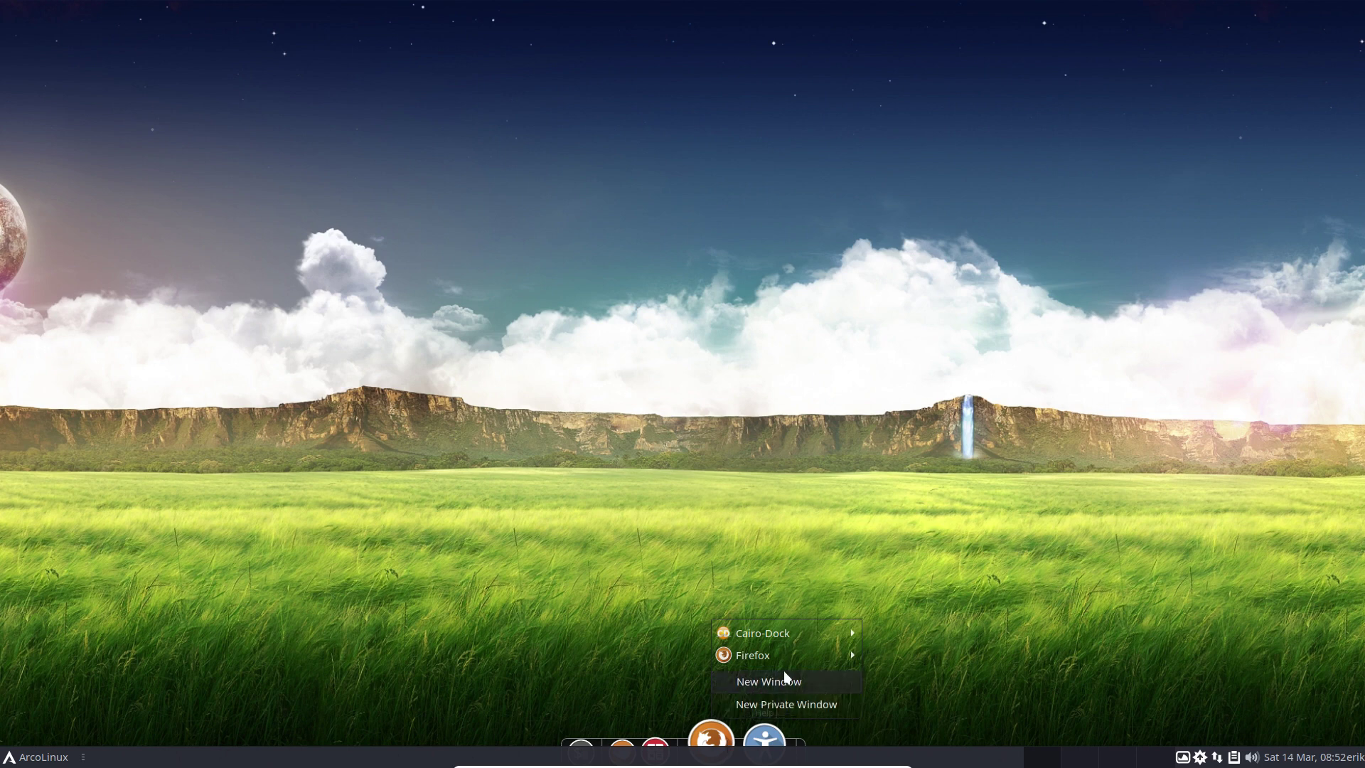
{"action": "mouse_move", "coordinate": [815, 635]}
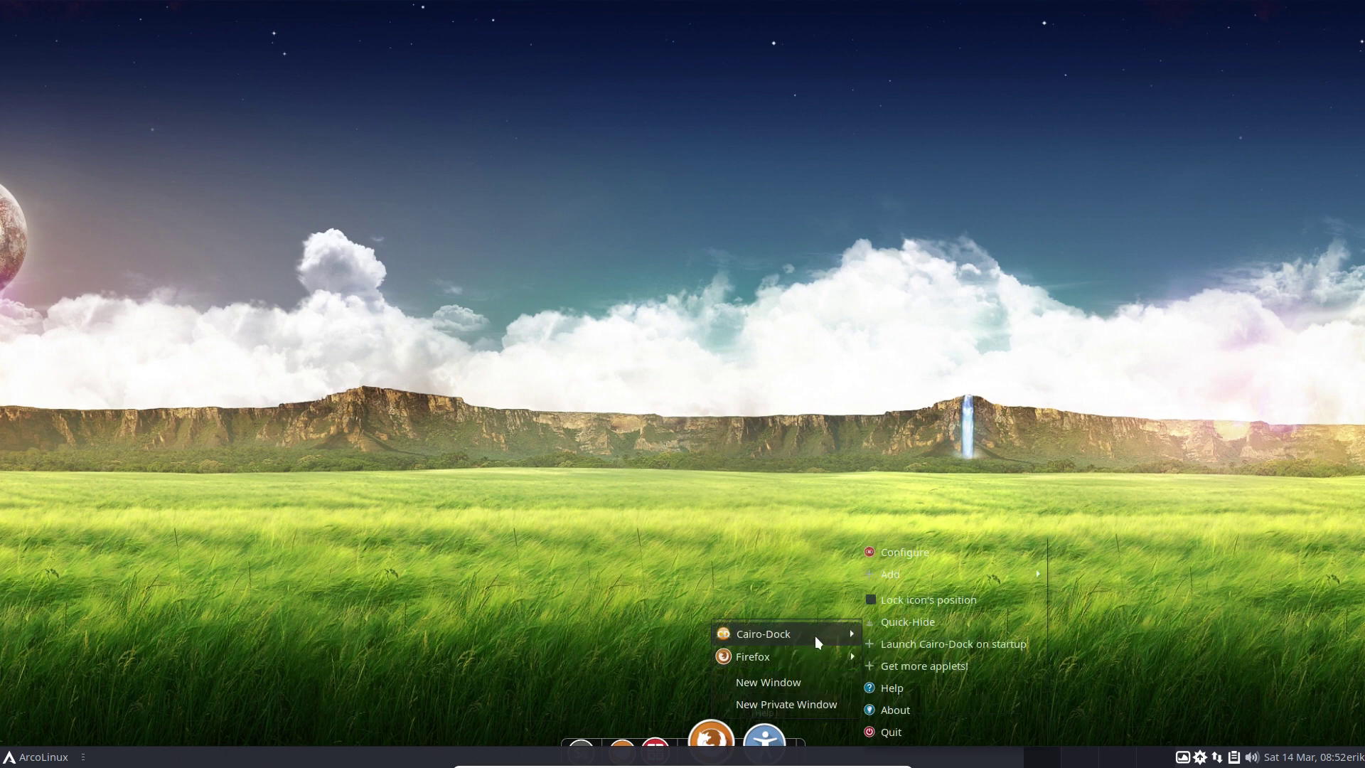
{"action": "left_click", "coordinate": [889, 725]}
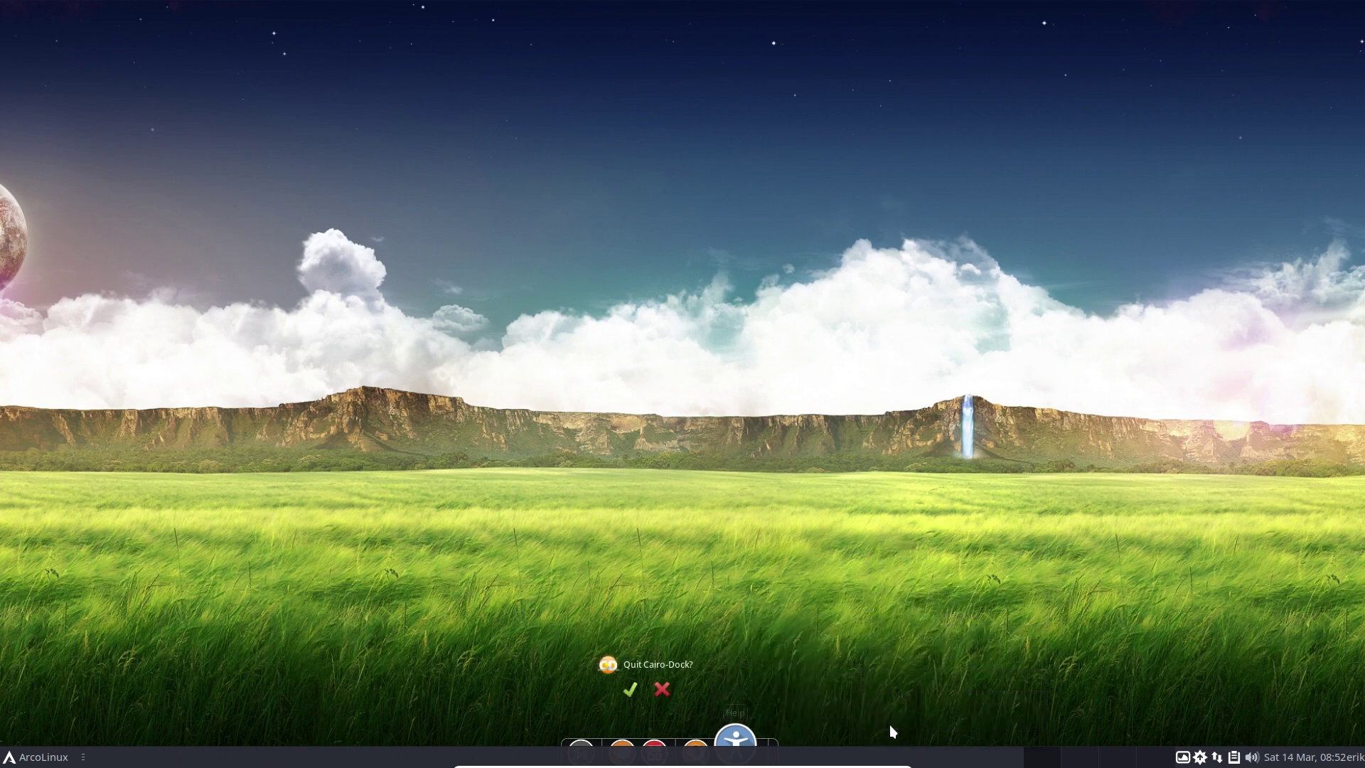
{"action": "left_click", "coordinate": [633, 694]}
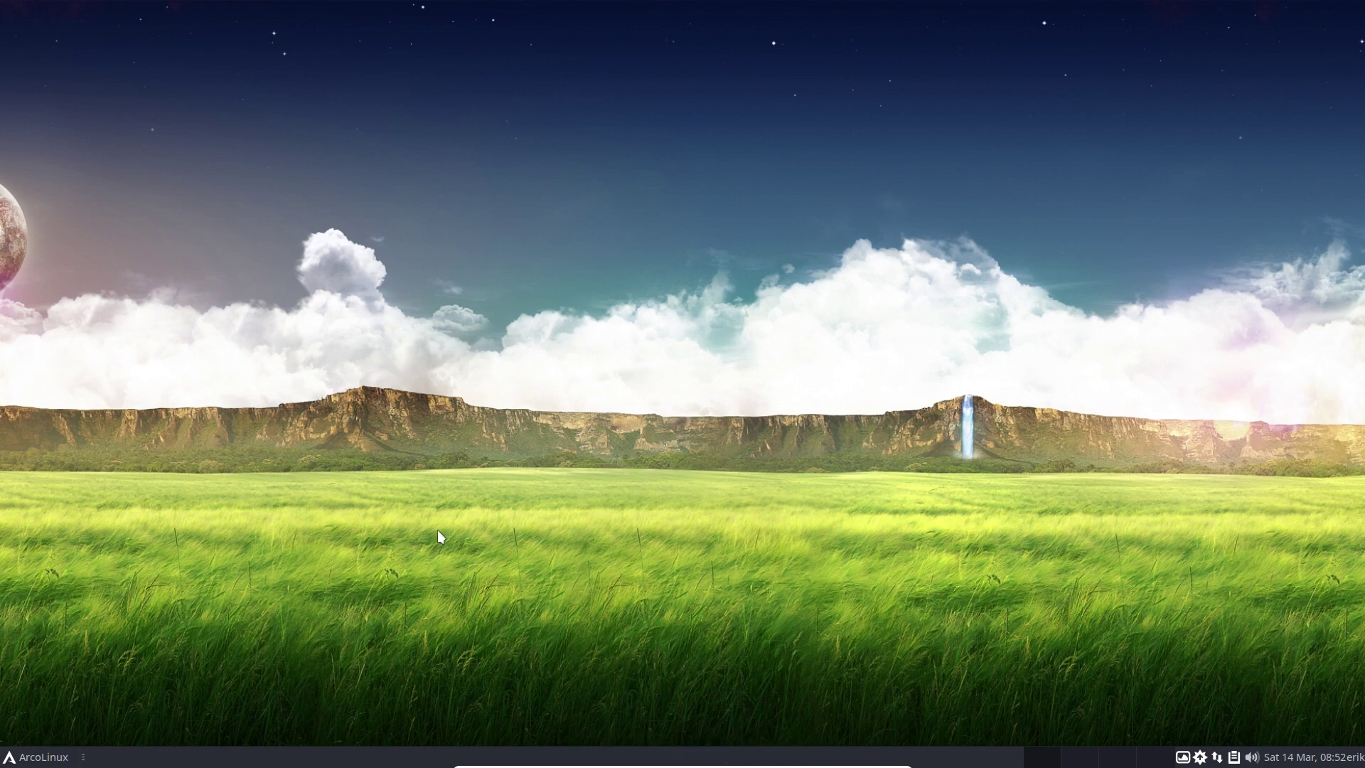
Run 'latte-dock' in a new termite window.
{"action": "key", "text": "super+Return"}
{"action": "type", "text": "late"}
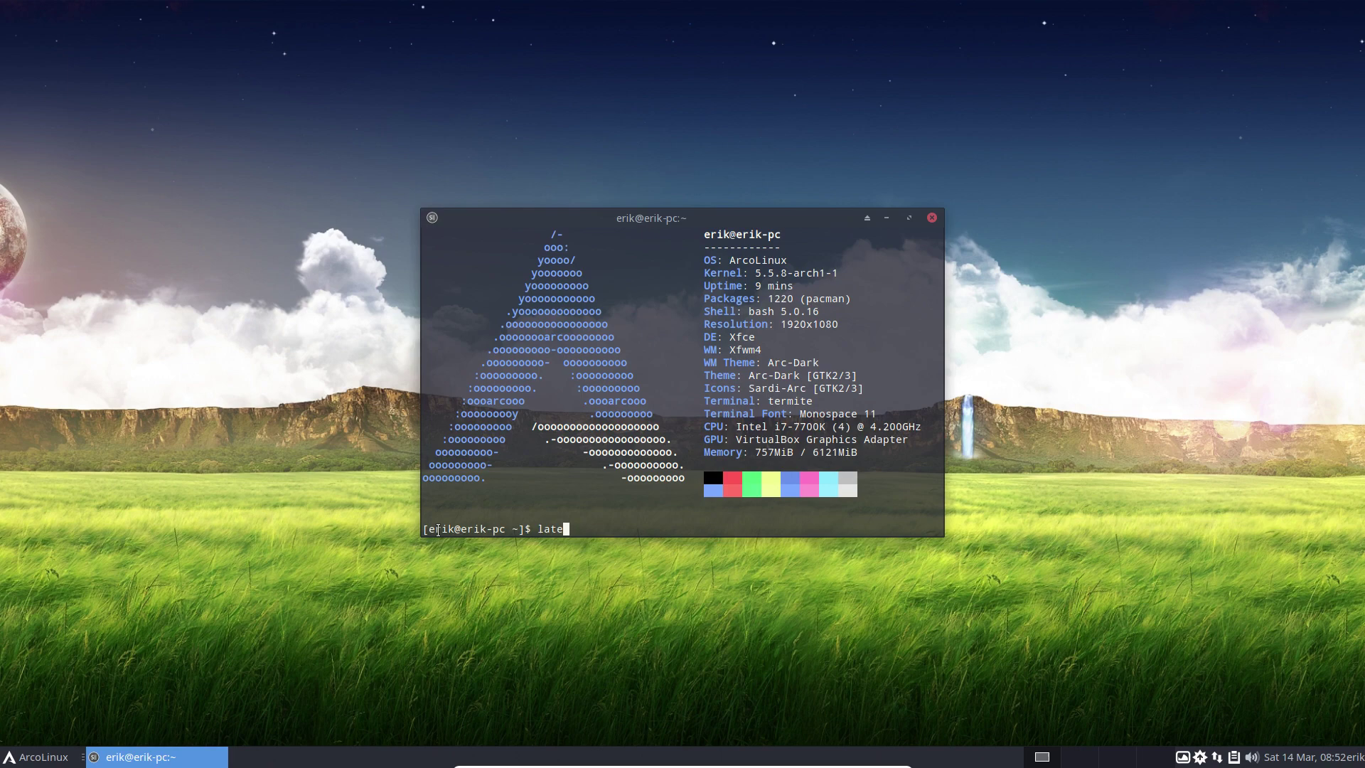
{"action": "key", "text": "BackSpace"}
{"action": "type", "text": "te-dock"}
{"action": "key", "text": "Return"}
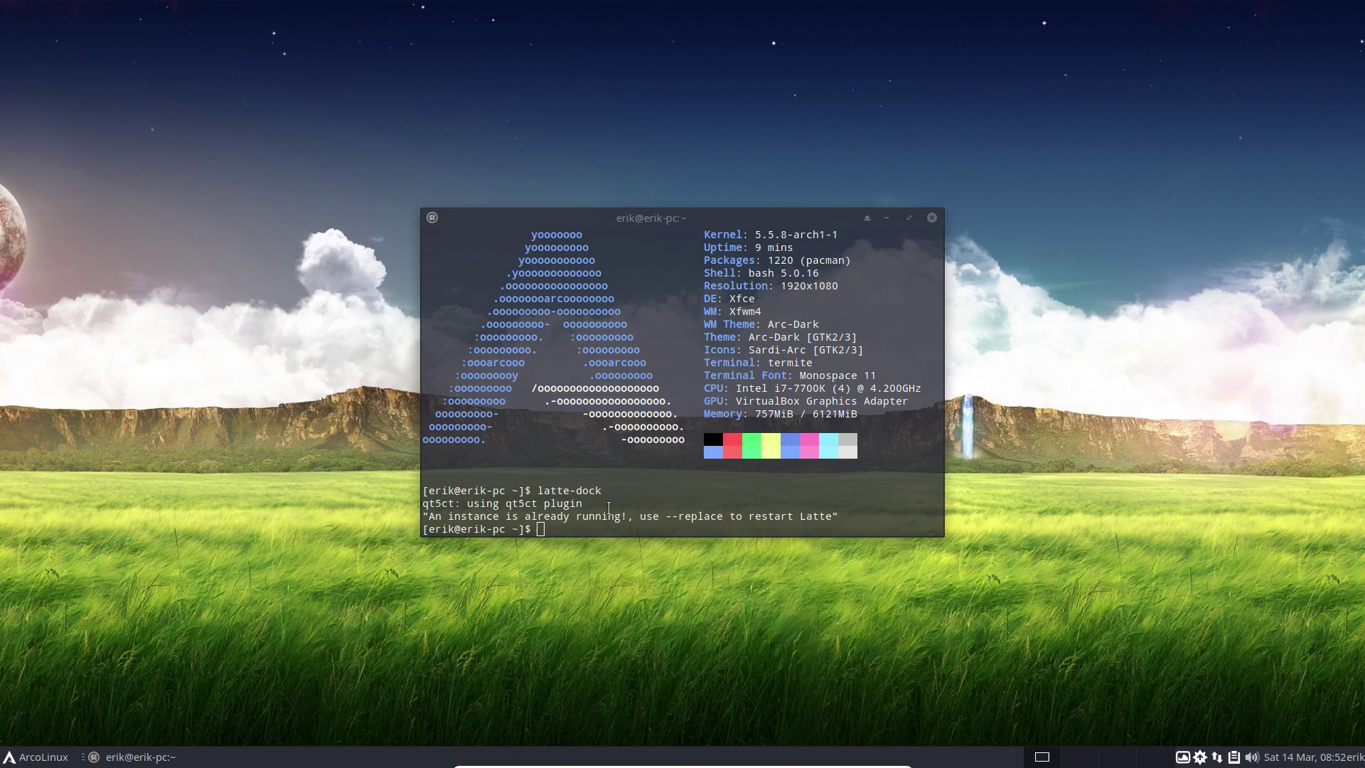
Rerun it as 'latte-dock --replace' to replace the running instance.
{"action": "left_click", "coordinate": [609, 506]}
{"action": "key", "text": "Up"}
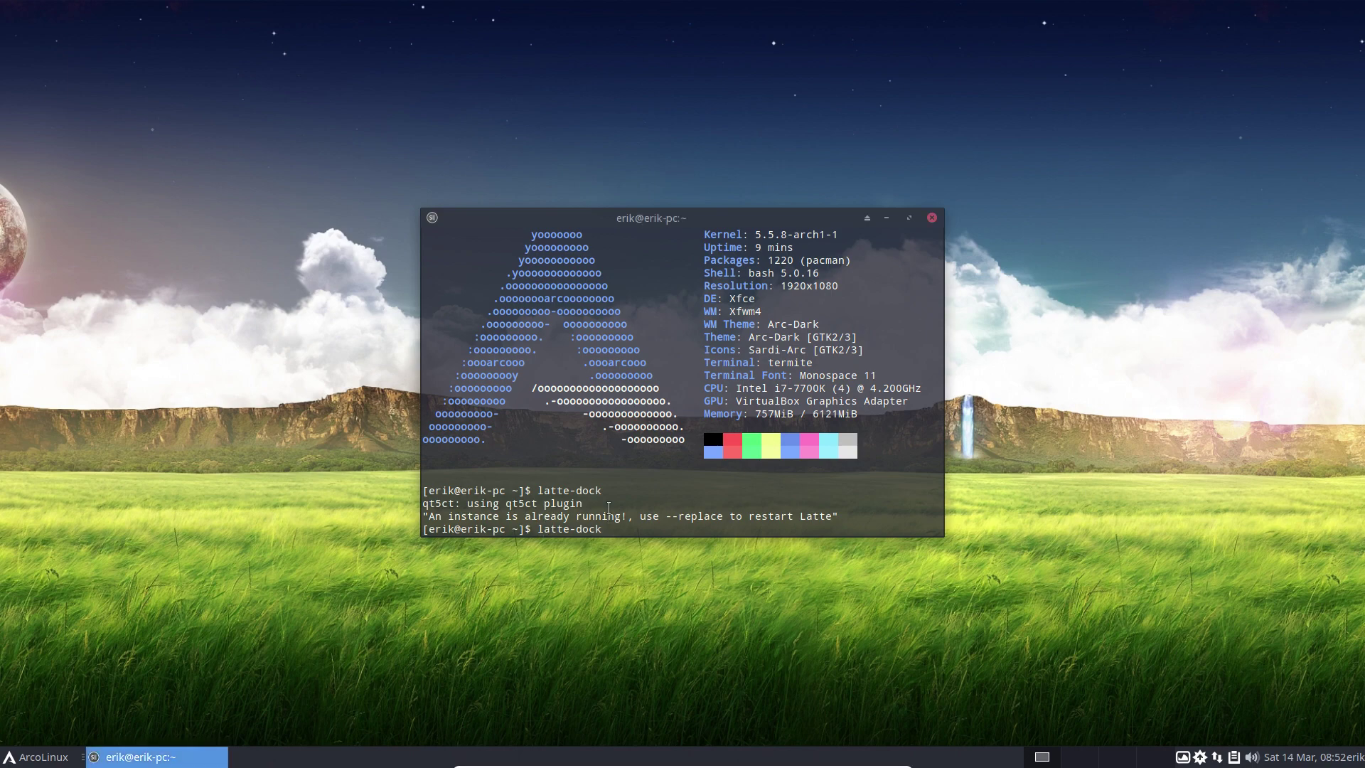
{"action": "type", "text": "--replace"}
{"action": "key", "text": "Return"}
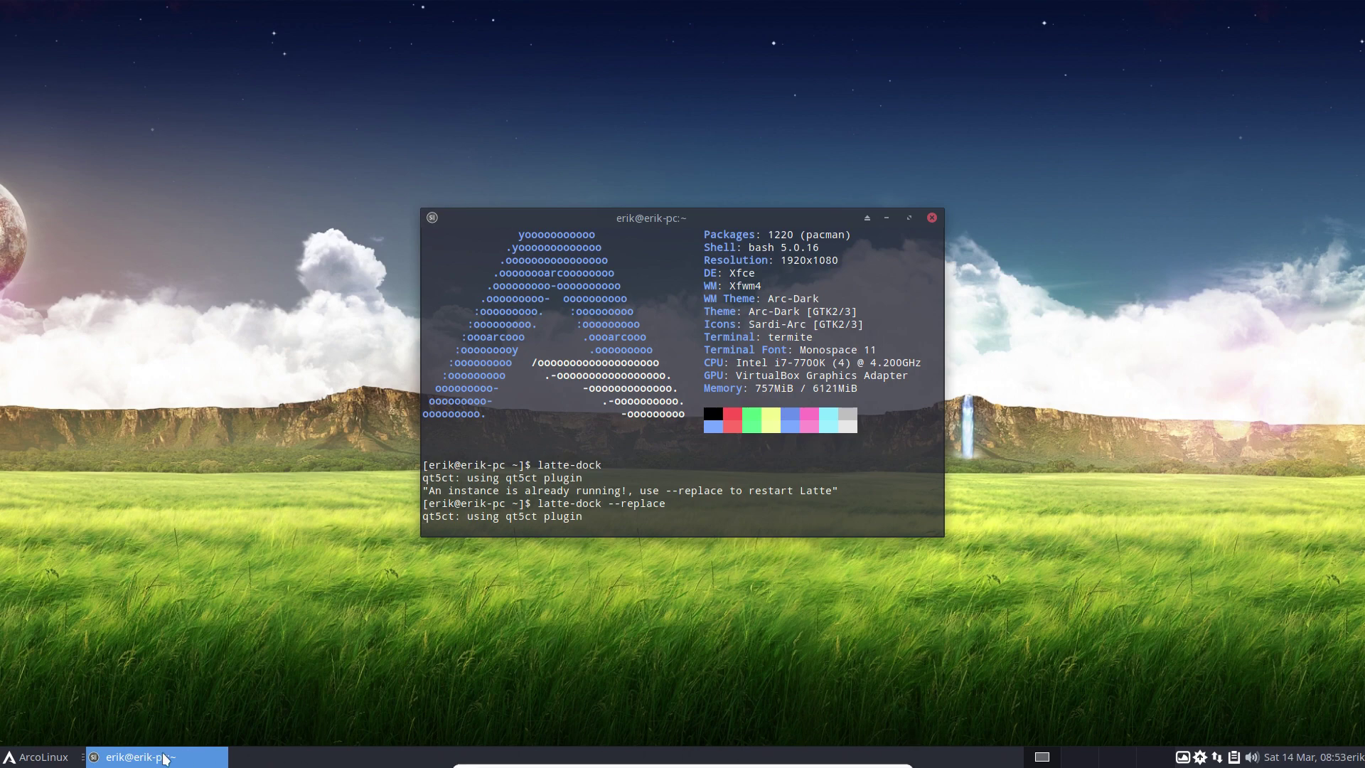
Restart the virtual machine from the ArcoLinux menu's Log Out options and boot the default entry.
{"action": "left_click", "coordinate": [75, 759]}
{"action": "left_click", "coordinate": [280, 344]}
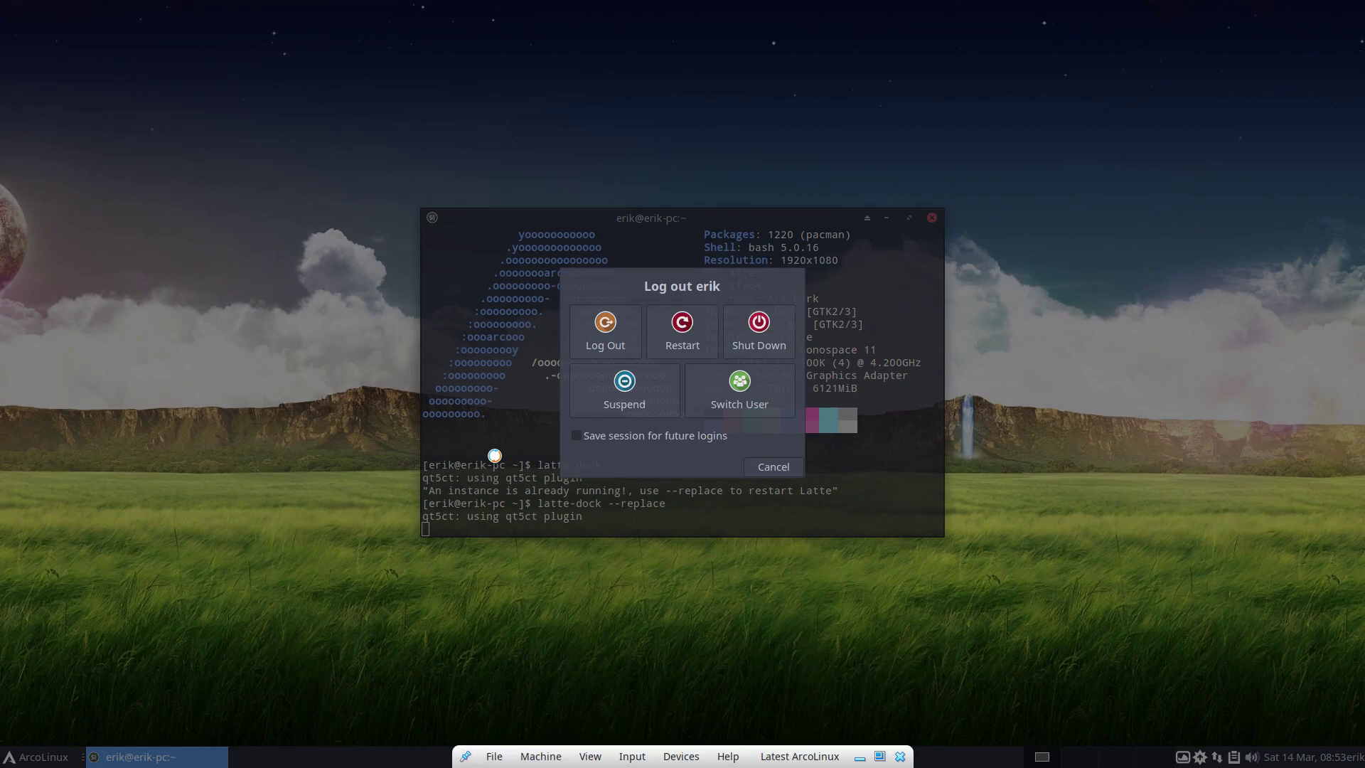
{"action": "left_click", "coordinate": [668, 324]}
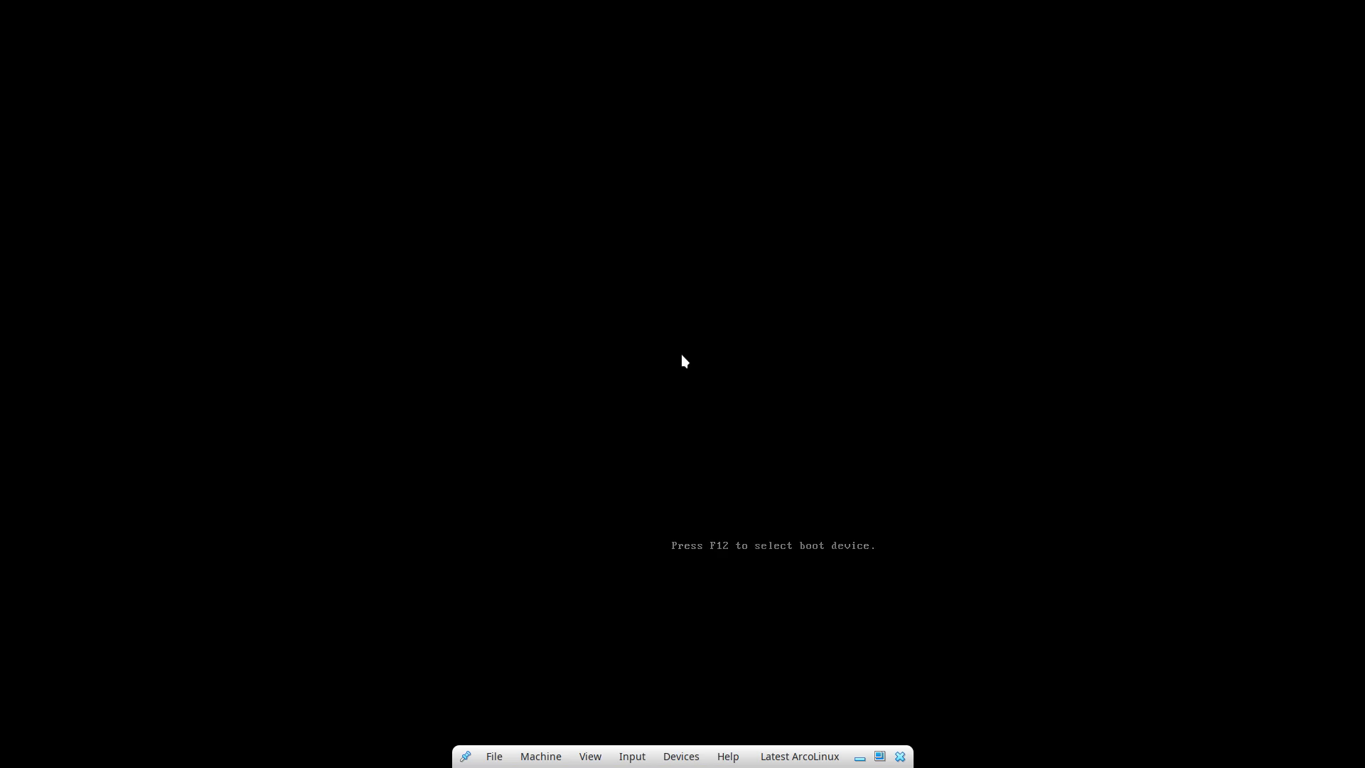
{"action": "key", "text": "Return"}
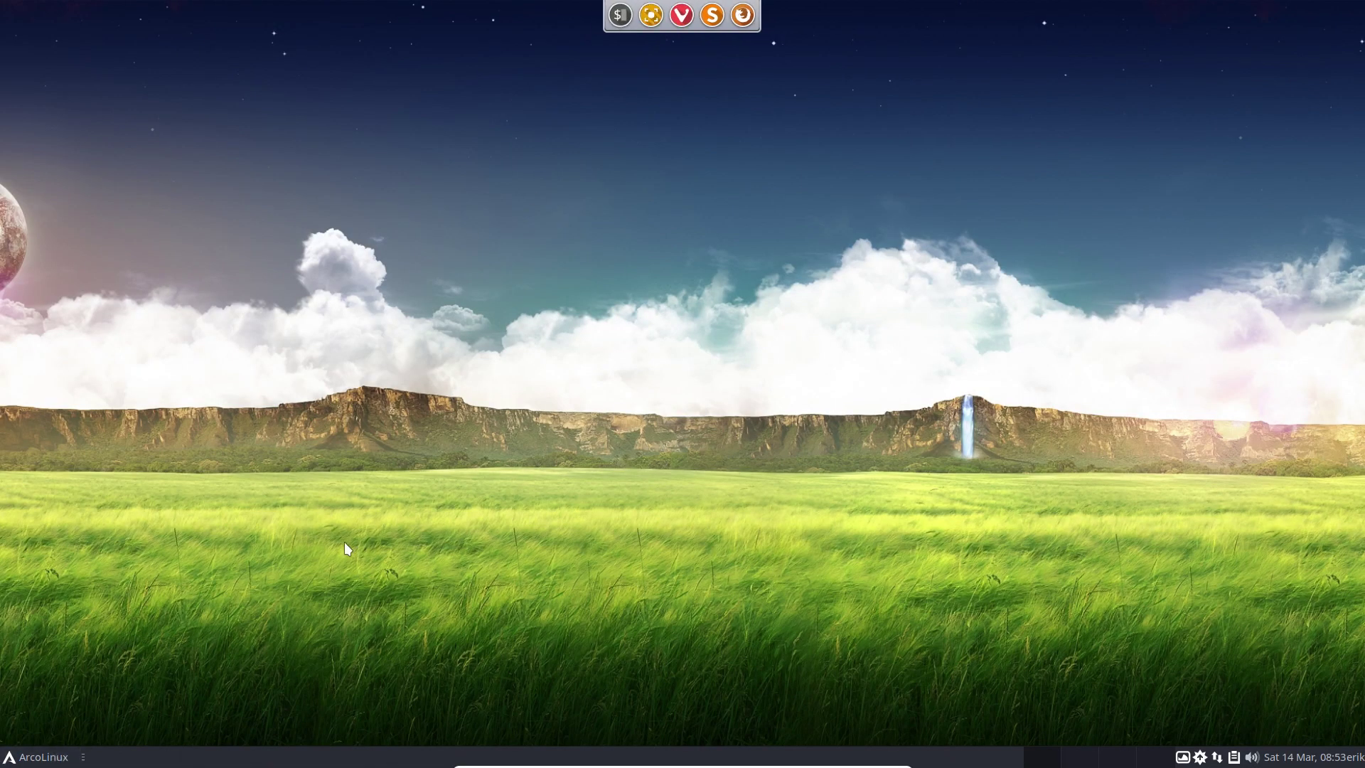
Authenticate, remove plank from the Tweak Tool's Autostart list, and close the tool.
{"action": "type", "text": "***"}
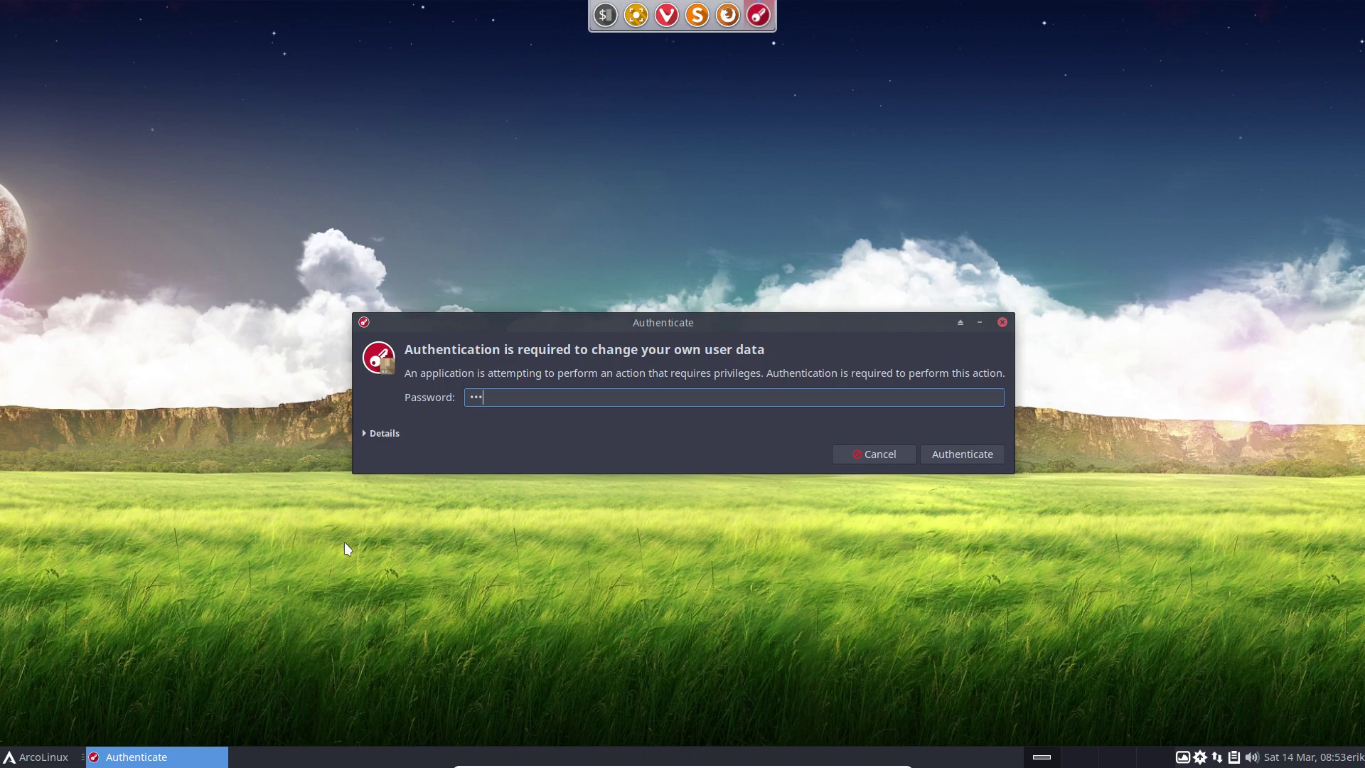
{"action": "key", "text": "Return"}
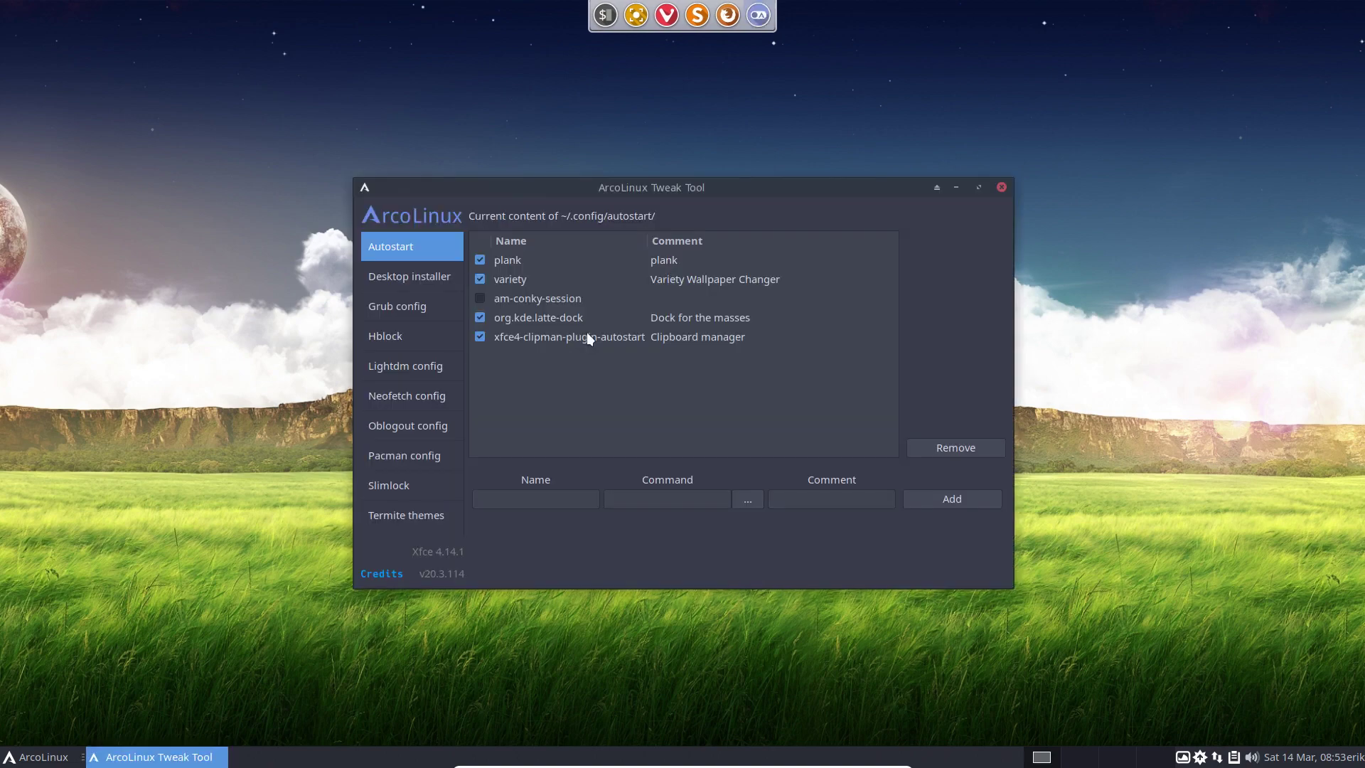
{"action": "left_click", "coordinate": [532, 265]}
{"action": "left_click", "coordinate": [941, 448]}
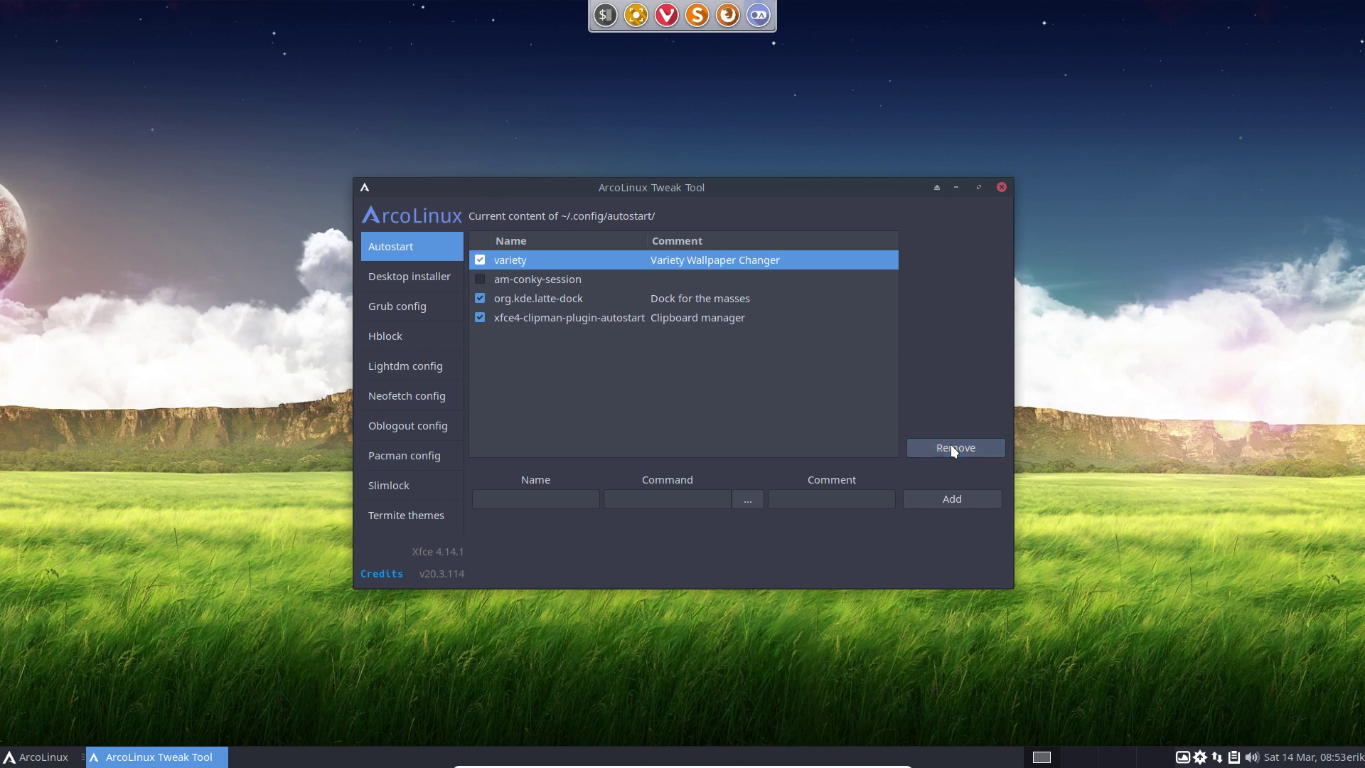
{"action": "left_click", "coordinate": [1001, 187]}
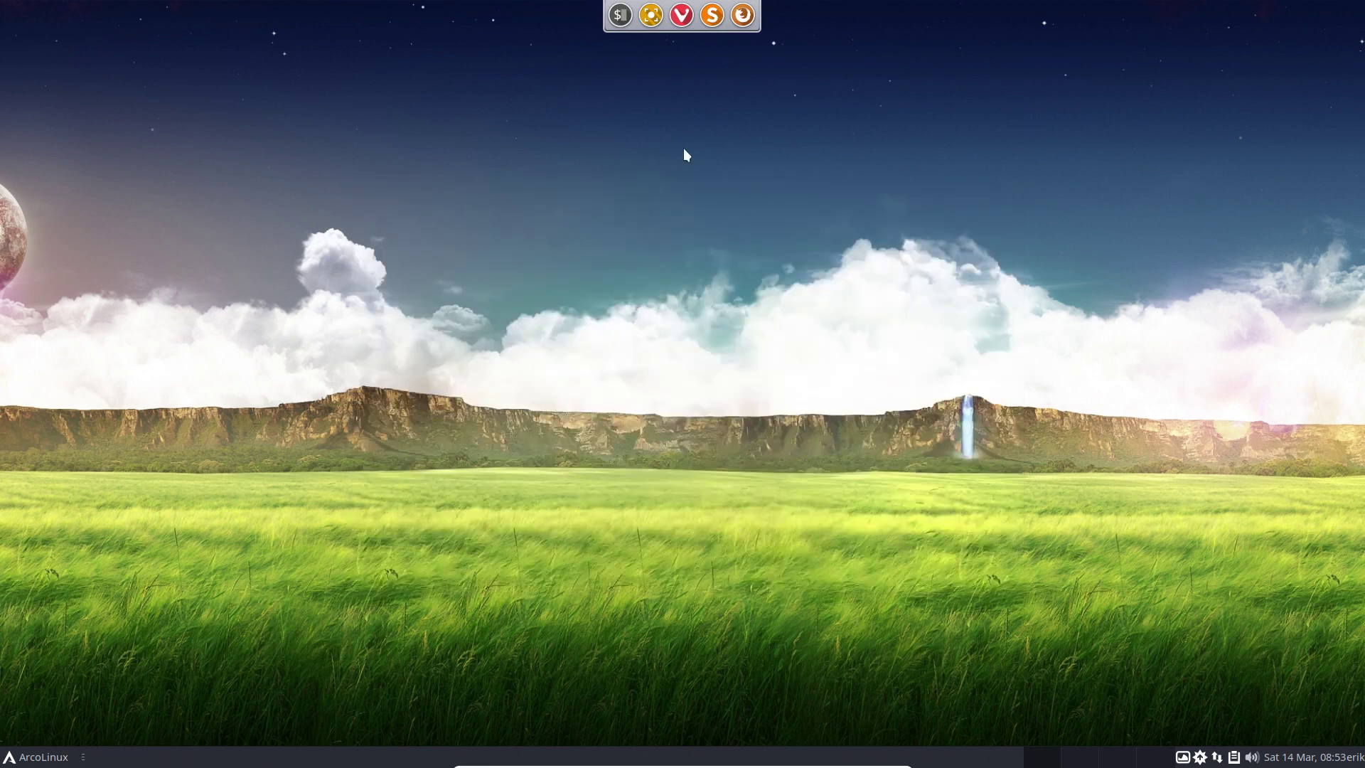
Open Variety's preferences and browse the file manager to the .config/autostart folder.
{"action": "left_click", "coordinate": [1184, 757]}
{"action": "left_click", "coordinate": [1228, 665]}
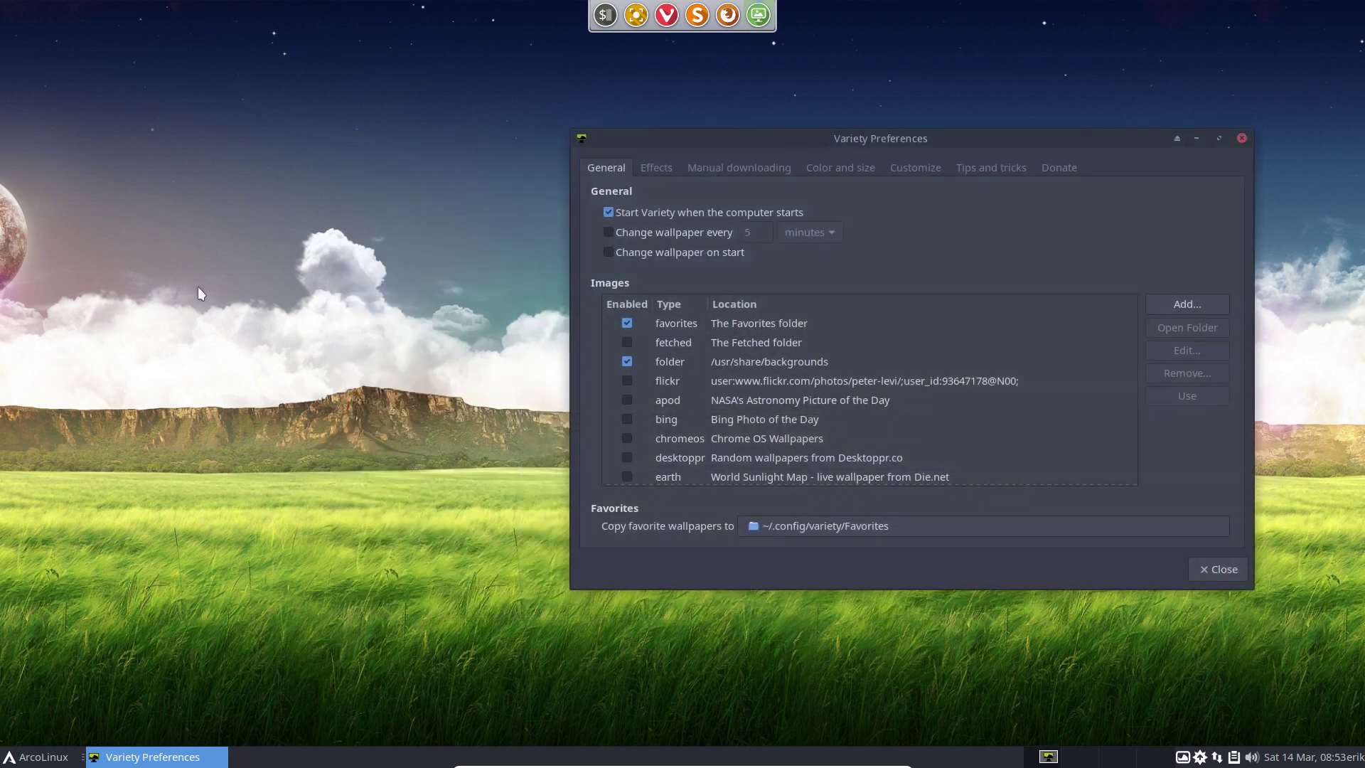
{"action": "left_click", "coordinate": [198, 287]}
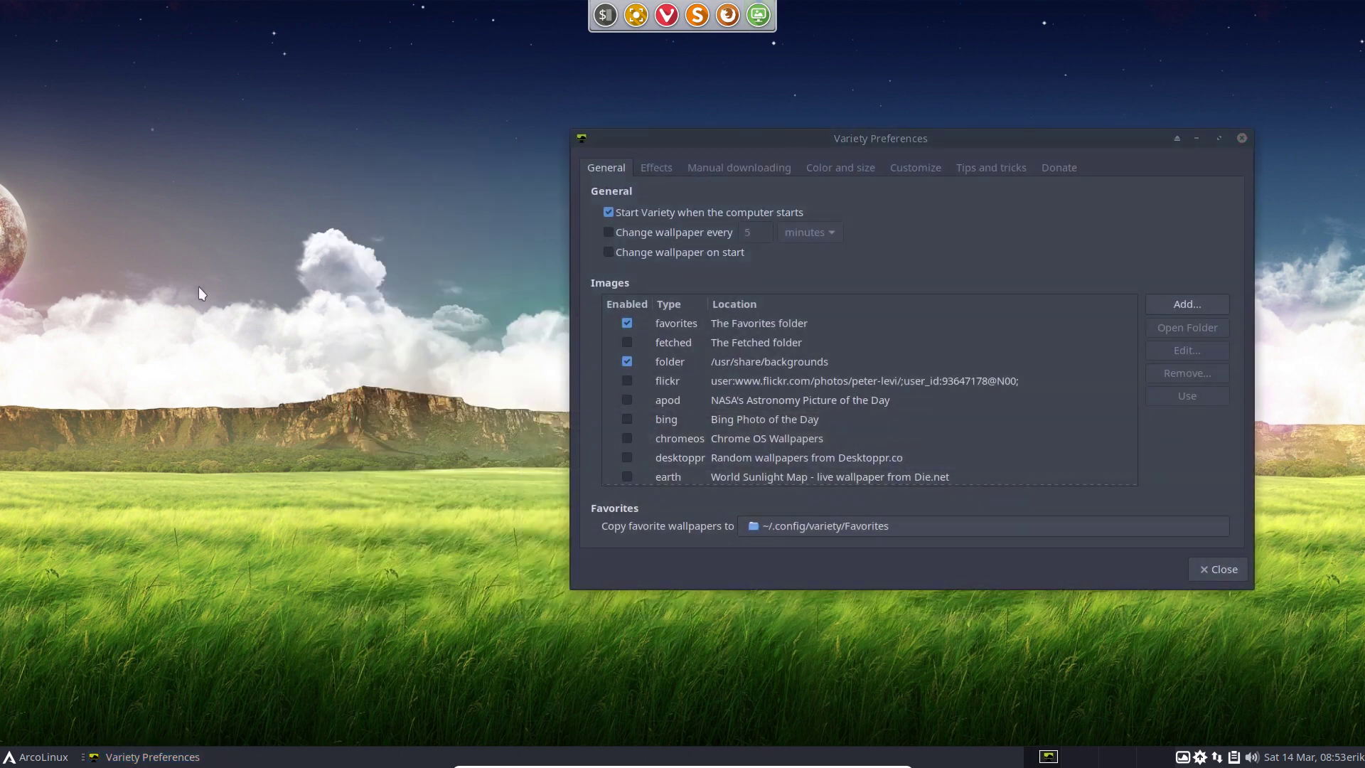
{"action": "key", "text": "super+e"}
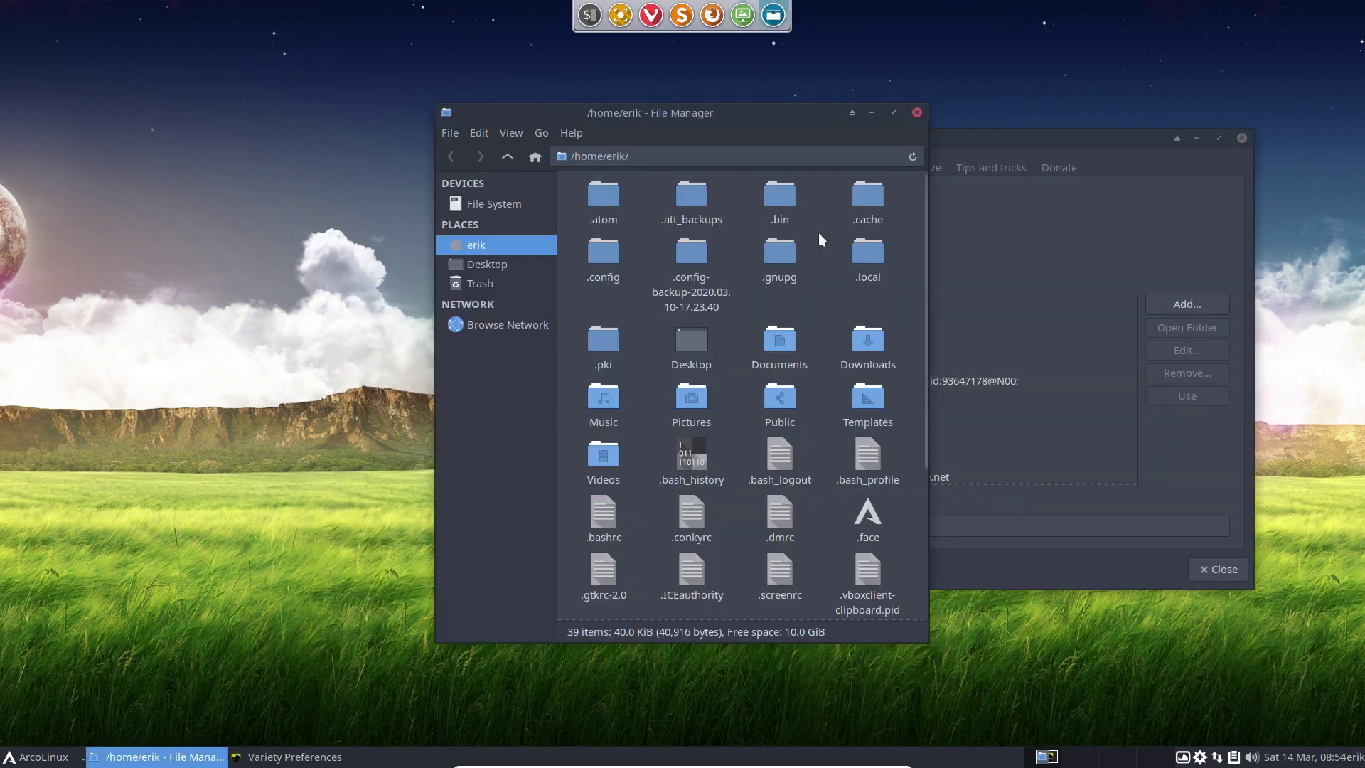
{"action": "double_click", "coordinate": [613, 258]}
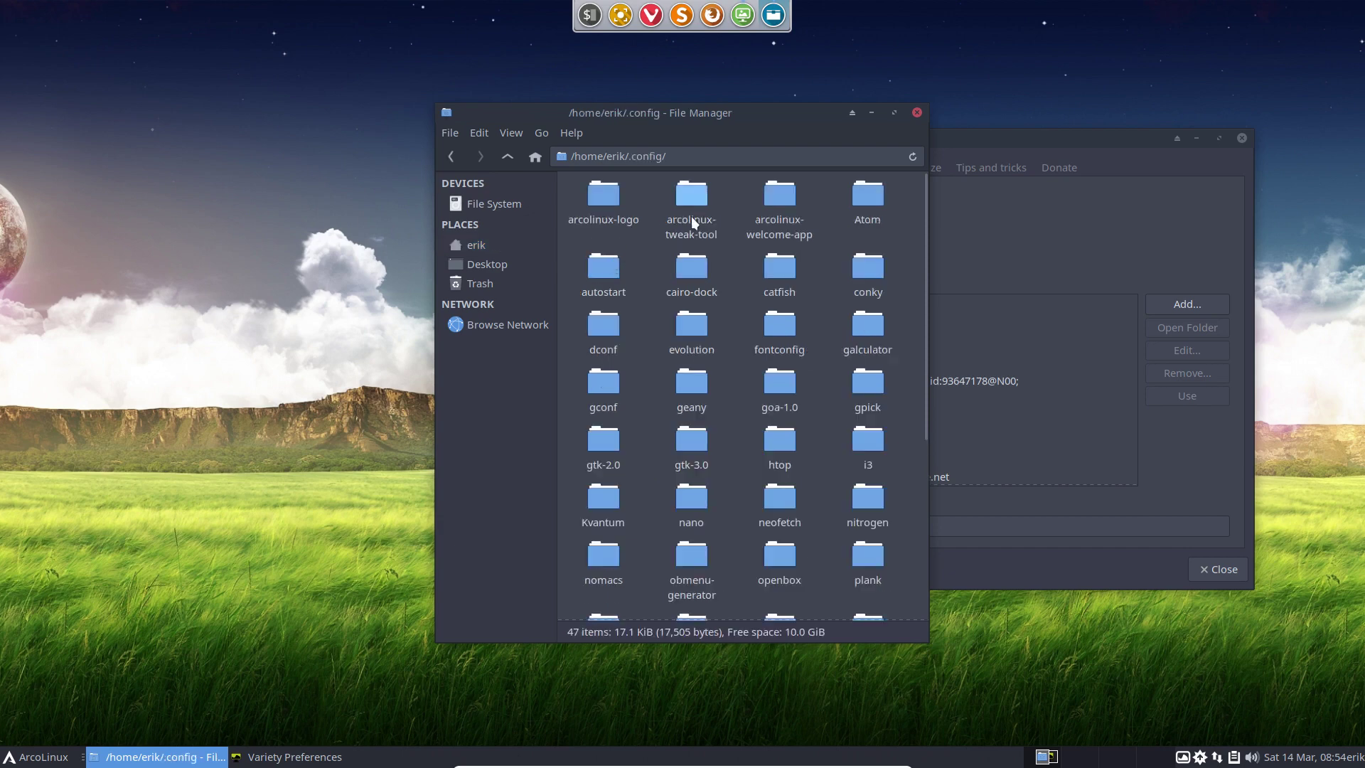
{"action": "left_click", "coordinate": [873, 196]}
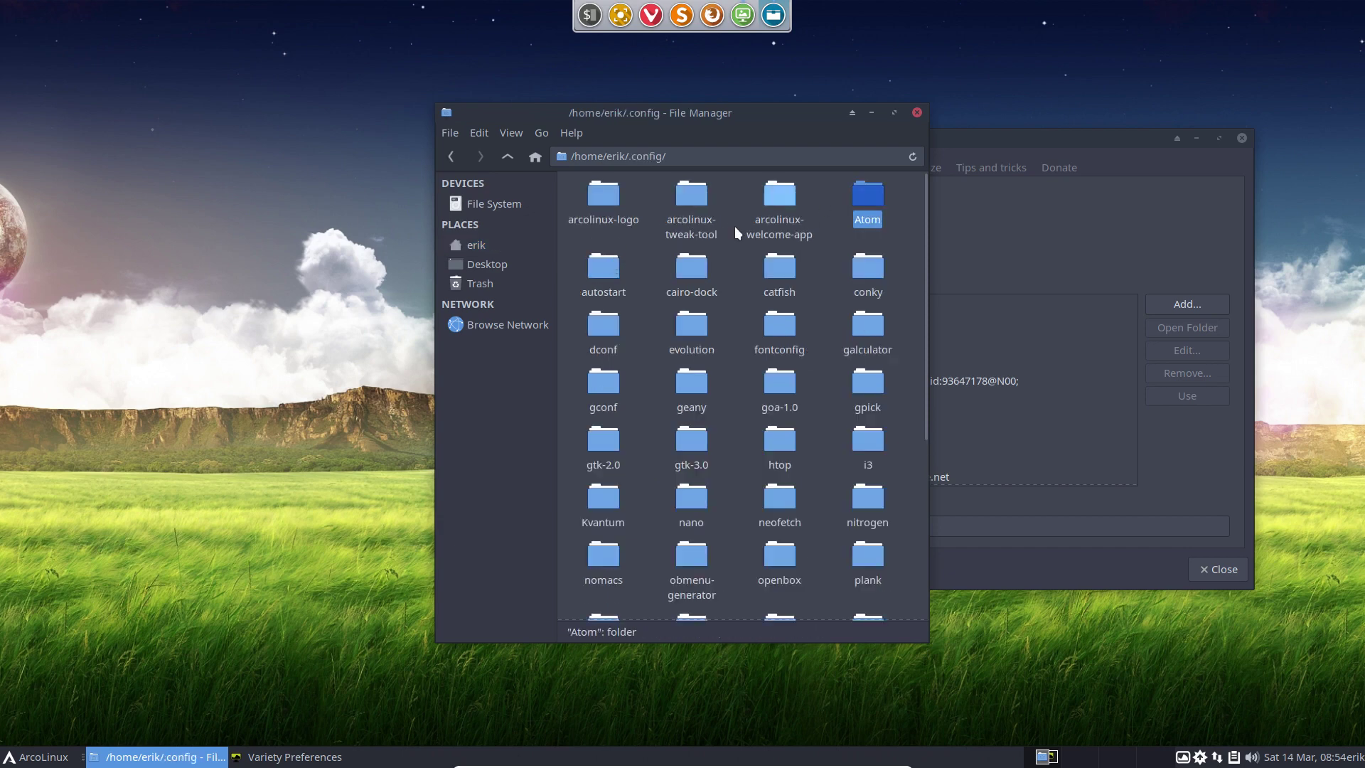
{"action": "double_click", "coordinate": [612, 266]}
{"action": "left_click_drag", "start_coordinate": [735, 112], "coordinate": [370, 105]}
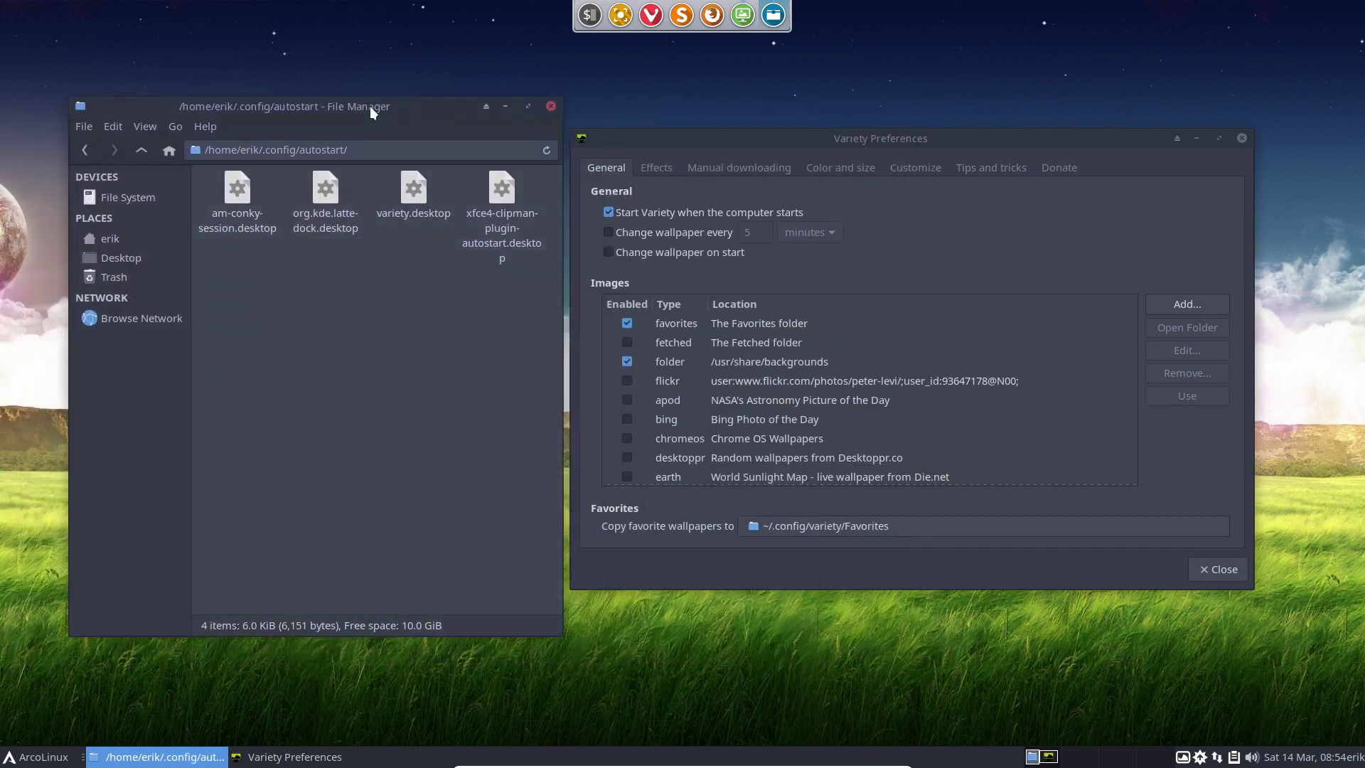
Turn off 'Start Variety when the computer starts' and close both windows.
{"action": "left_click", "coordinate": [608, 213]}
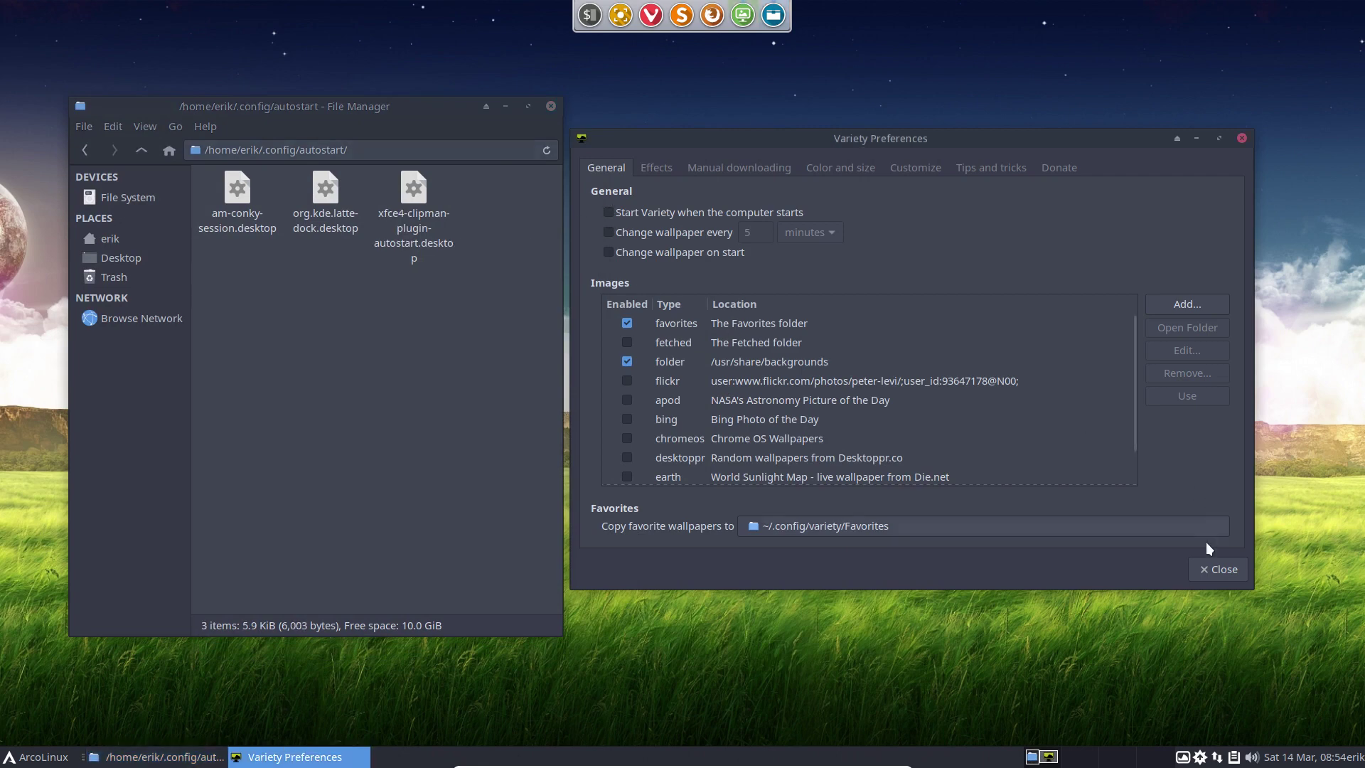
{"action": "left_click", "coordinate": [1212, 569]}
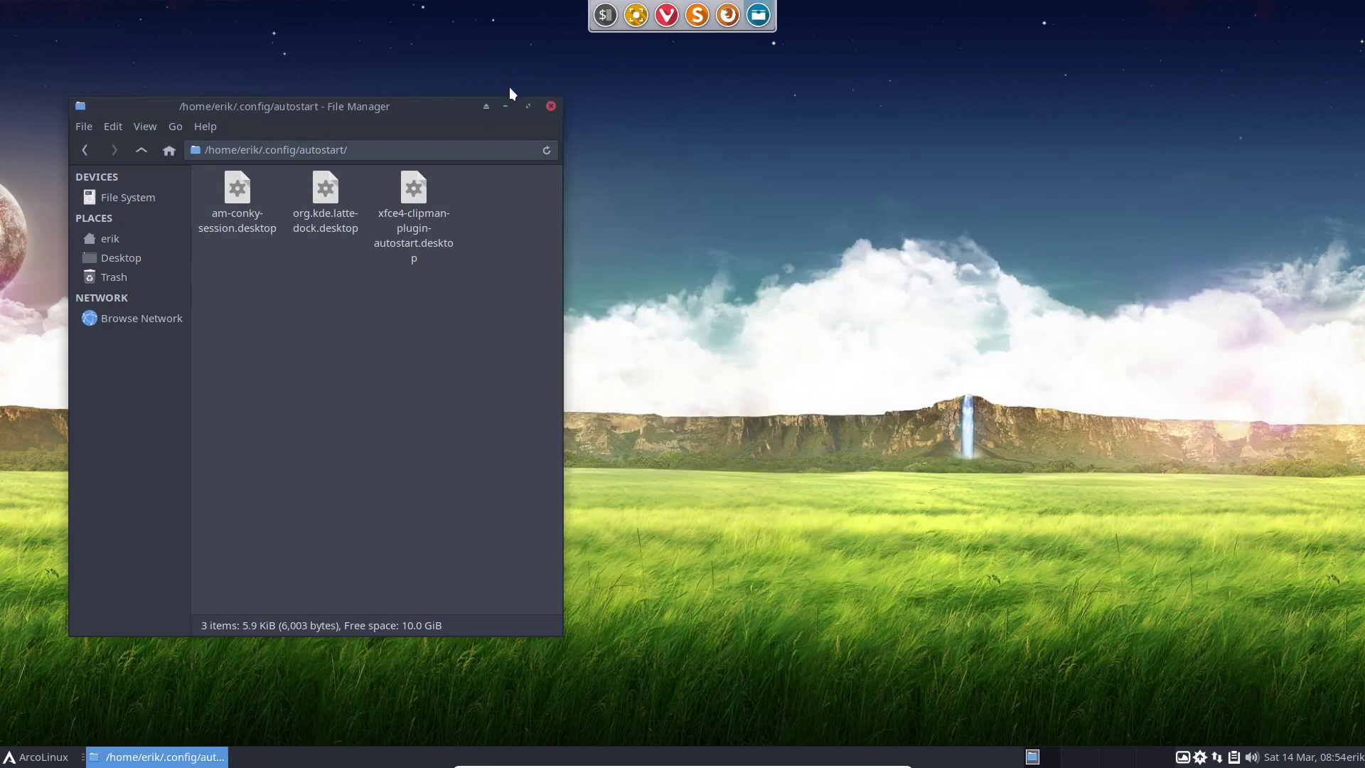
{"action": "left_click", "coordinate": [553, 111]}
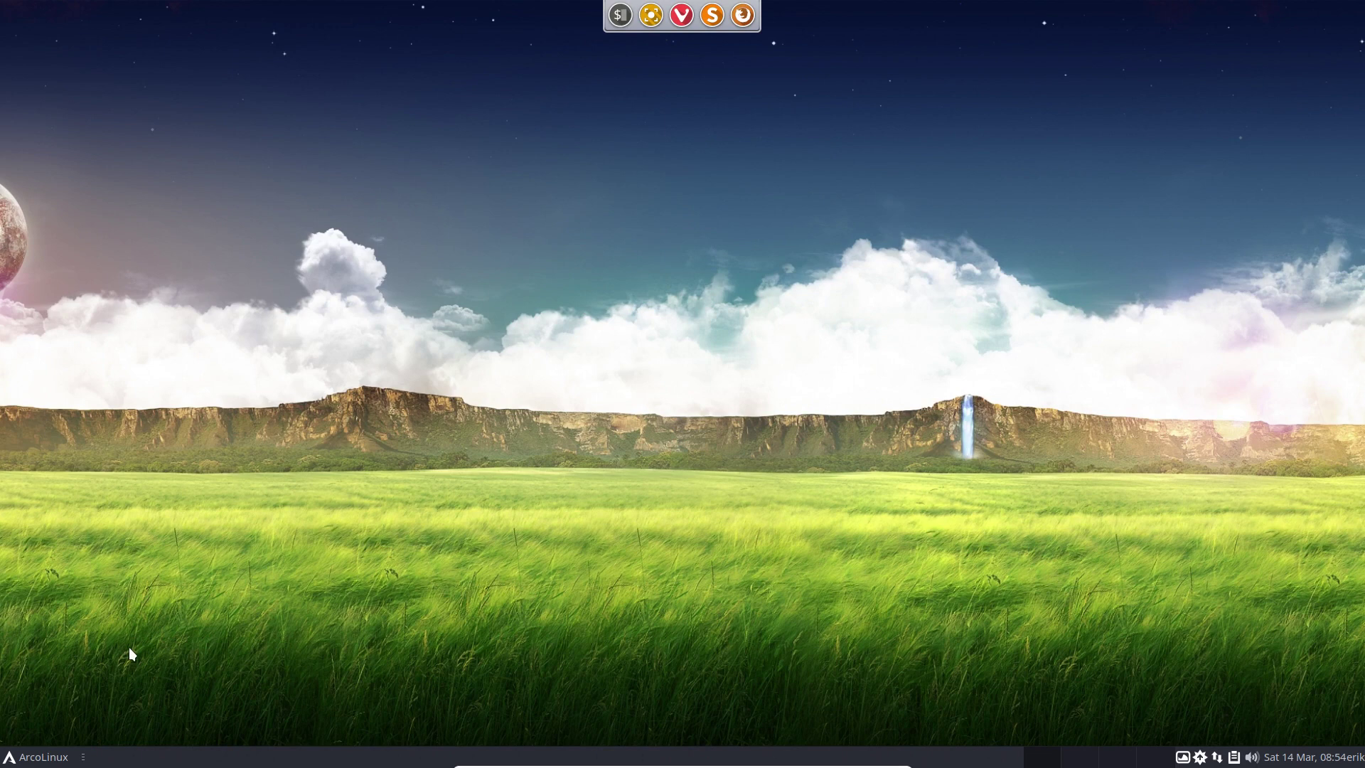
Launch Latte from a 'late' menu search, then quit the dock along the top edge.
{"action": "left_click", "coordinate": [42, 758]}
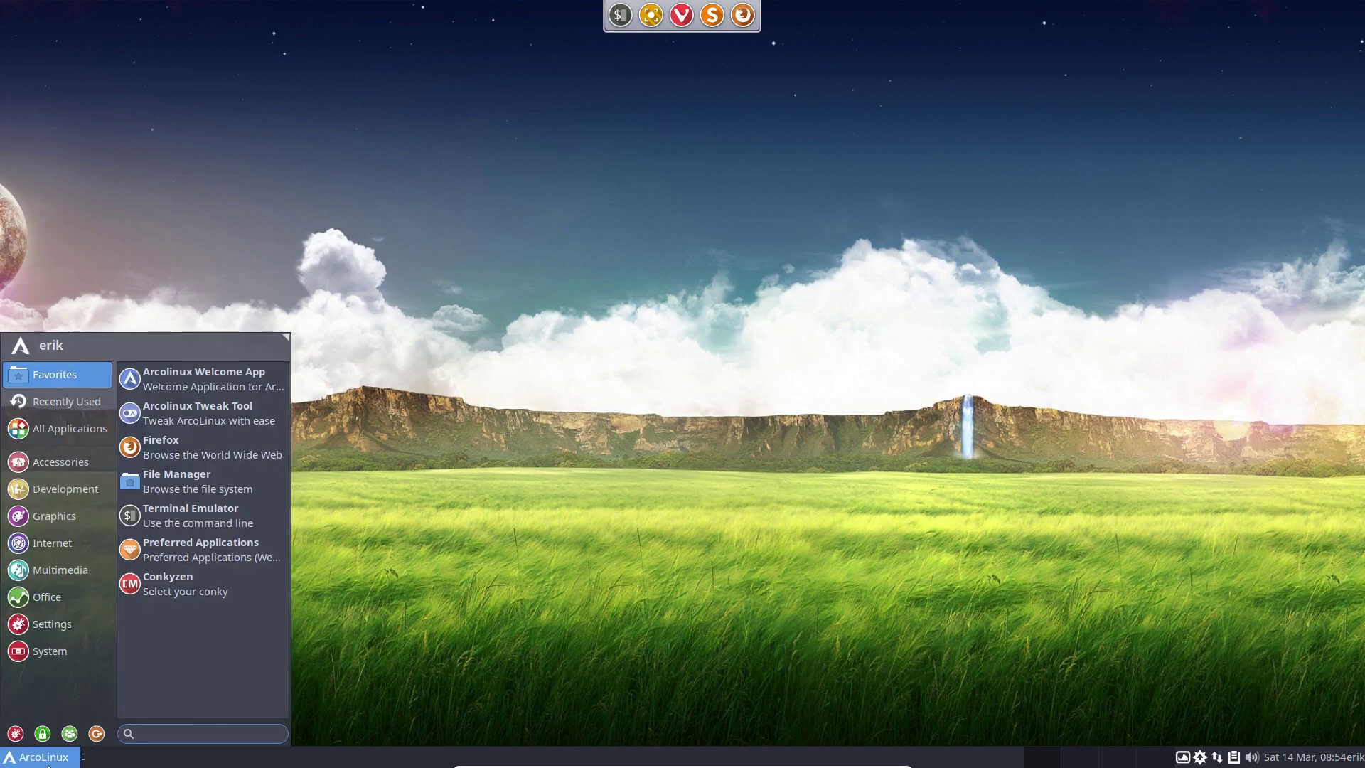
{"action": "type", "text": "late"}
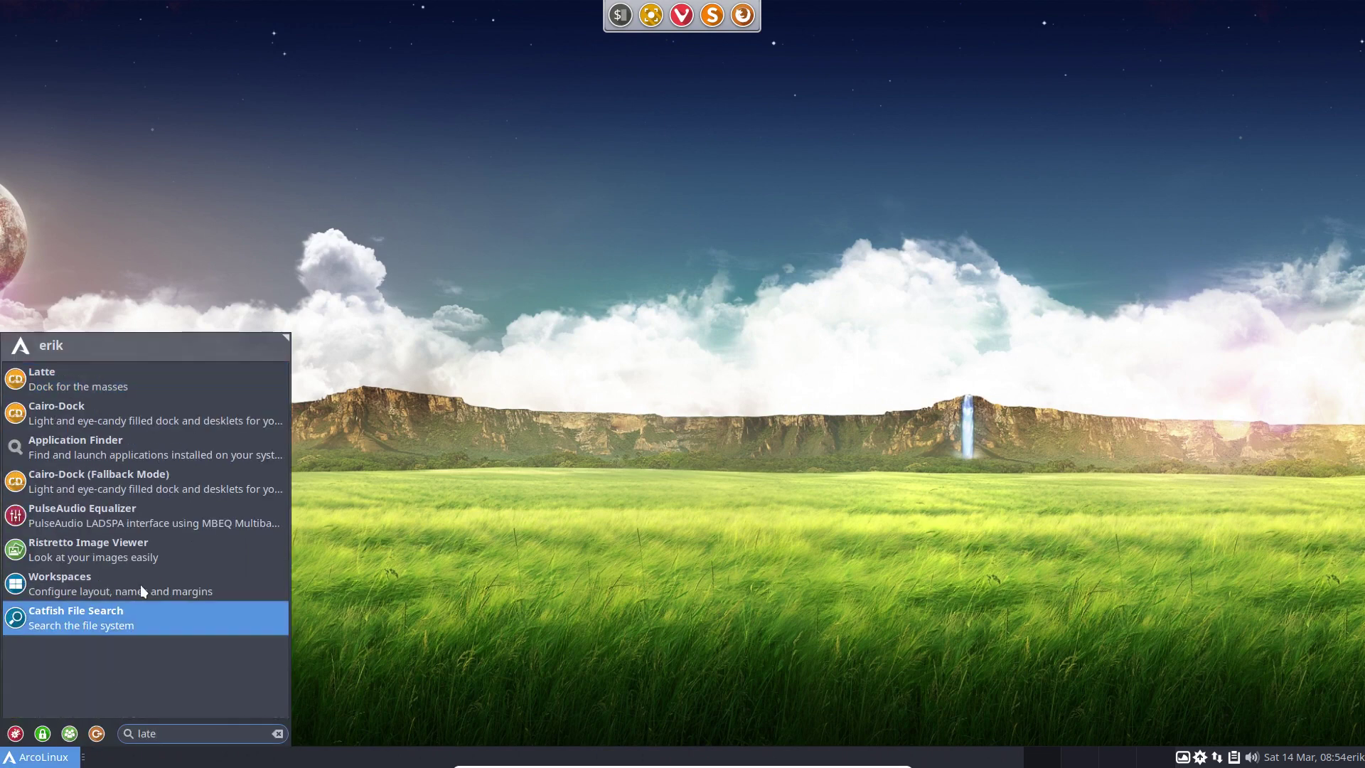
{"action": "left_click", "coordinate": [122, 382]}
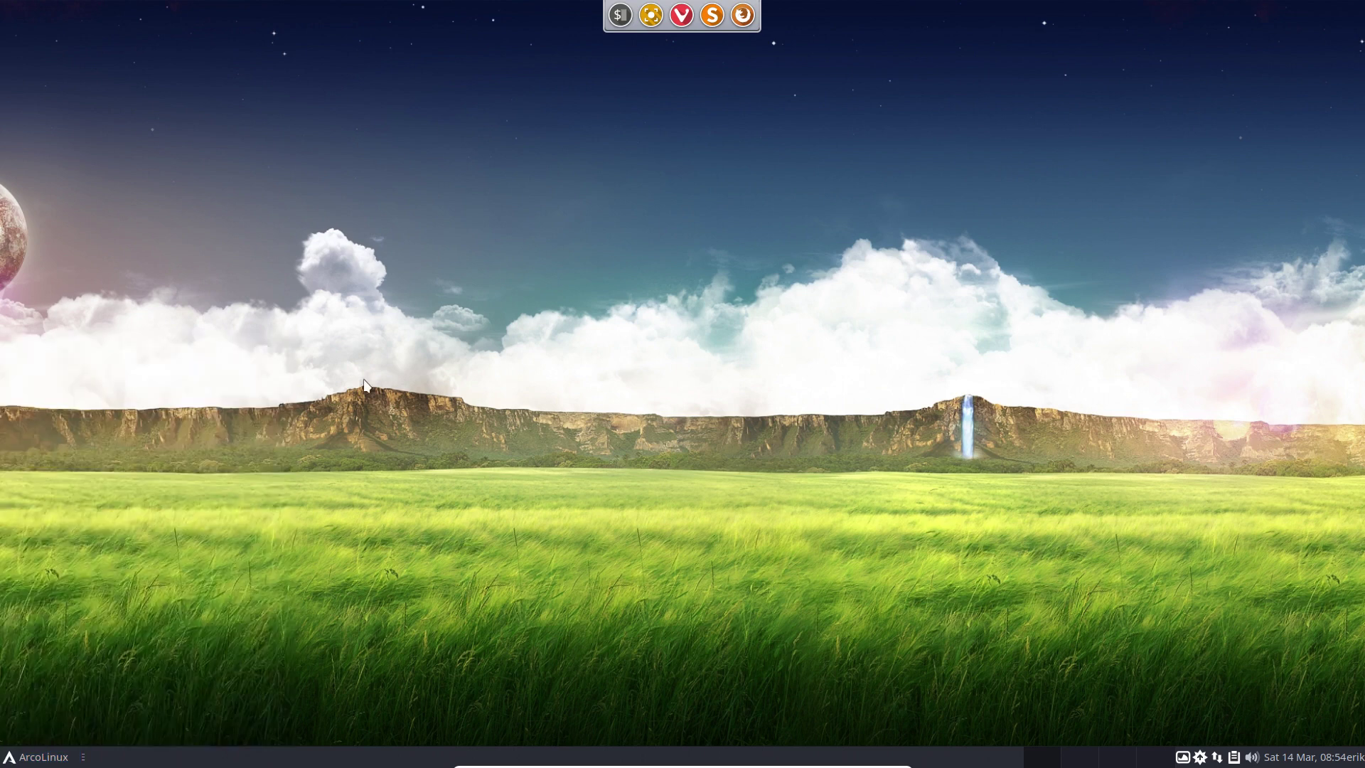
{"action": "right_click", "coordinate": [630, 16]}
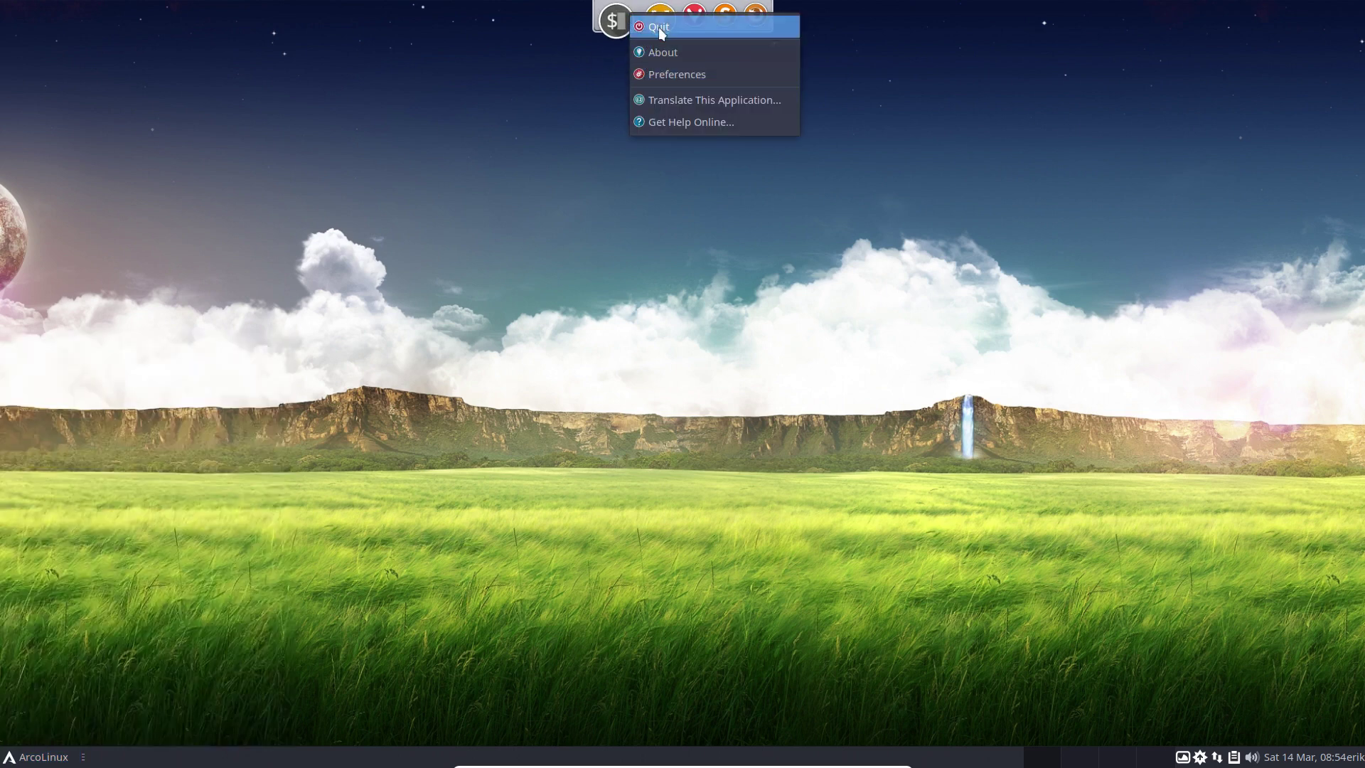
{"action": "left_click", "coordinate": [660, 28]}
{"action": "left_click", "coordinate": [30, 758]}
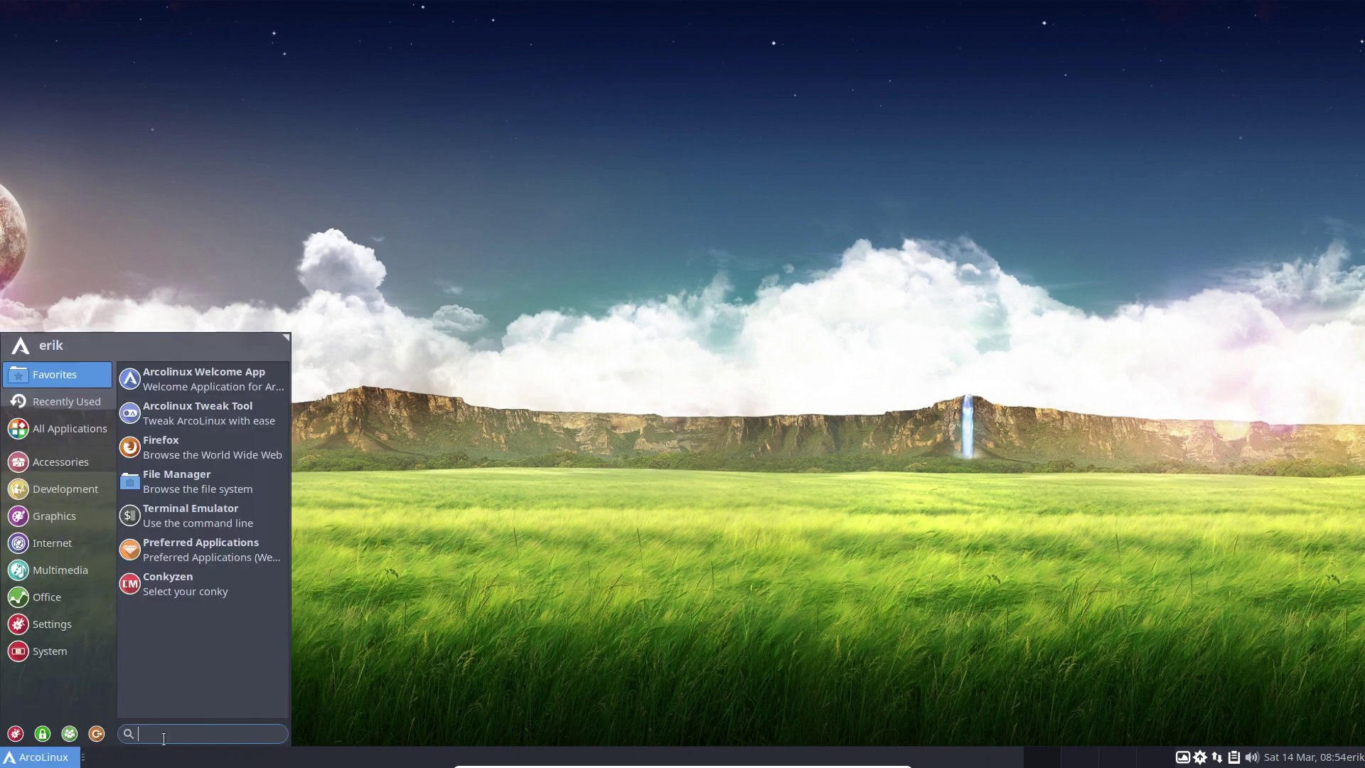
{"action": "left_click", "coordinate": [424, 674]}
Run latte and latte-dock in a terminal, then close the terminal.
{"action": "key", "text": "super+Return"}
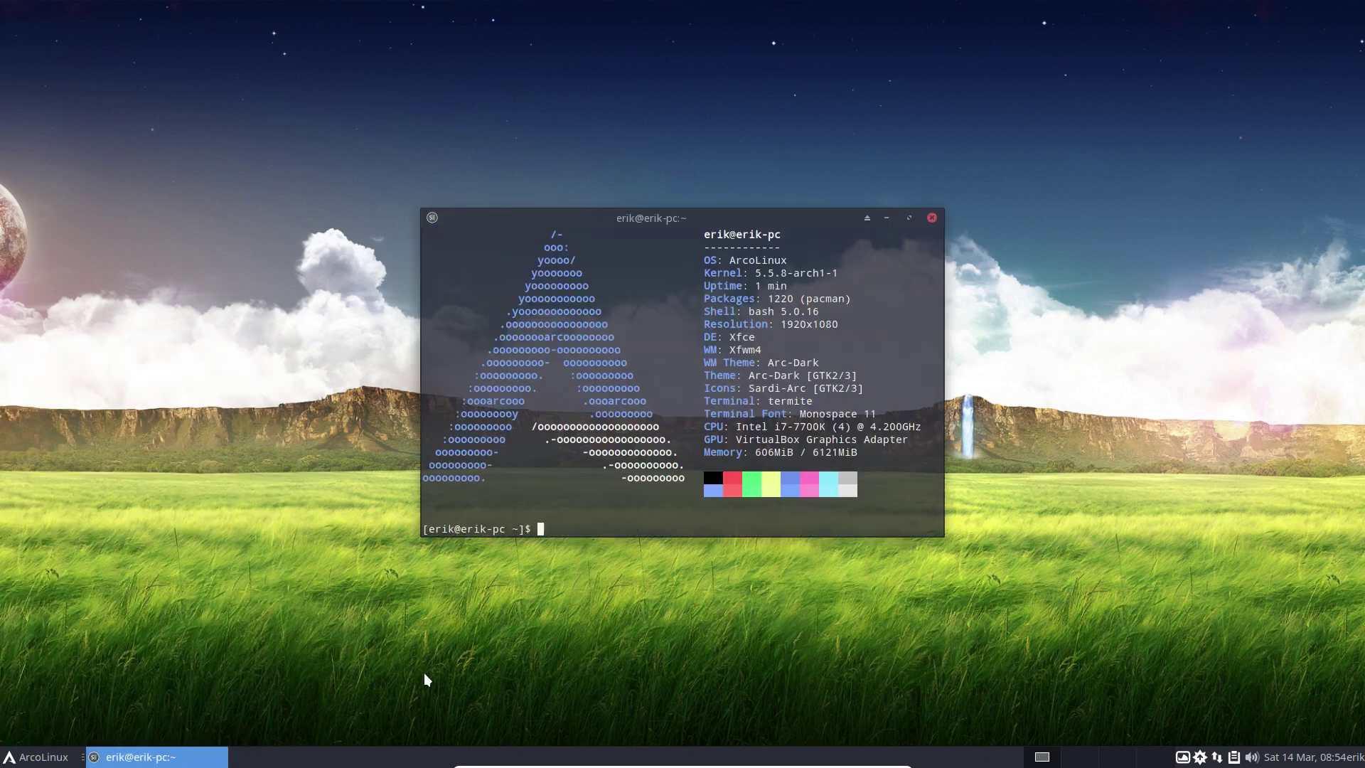
{"action": "type", "text": "latet"}
{"action": "key", "text": "BackSpace"}
{"action": "key", "text": "BackSpace"}
{"action": "type", "text": "te"}
{"action": "key", "text": "Return"}
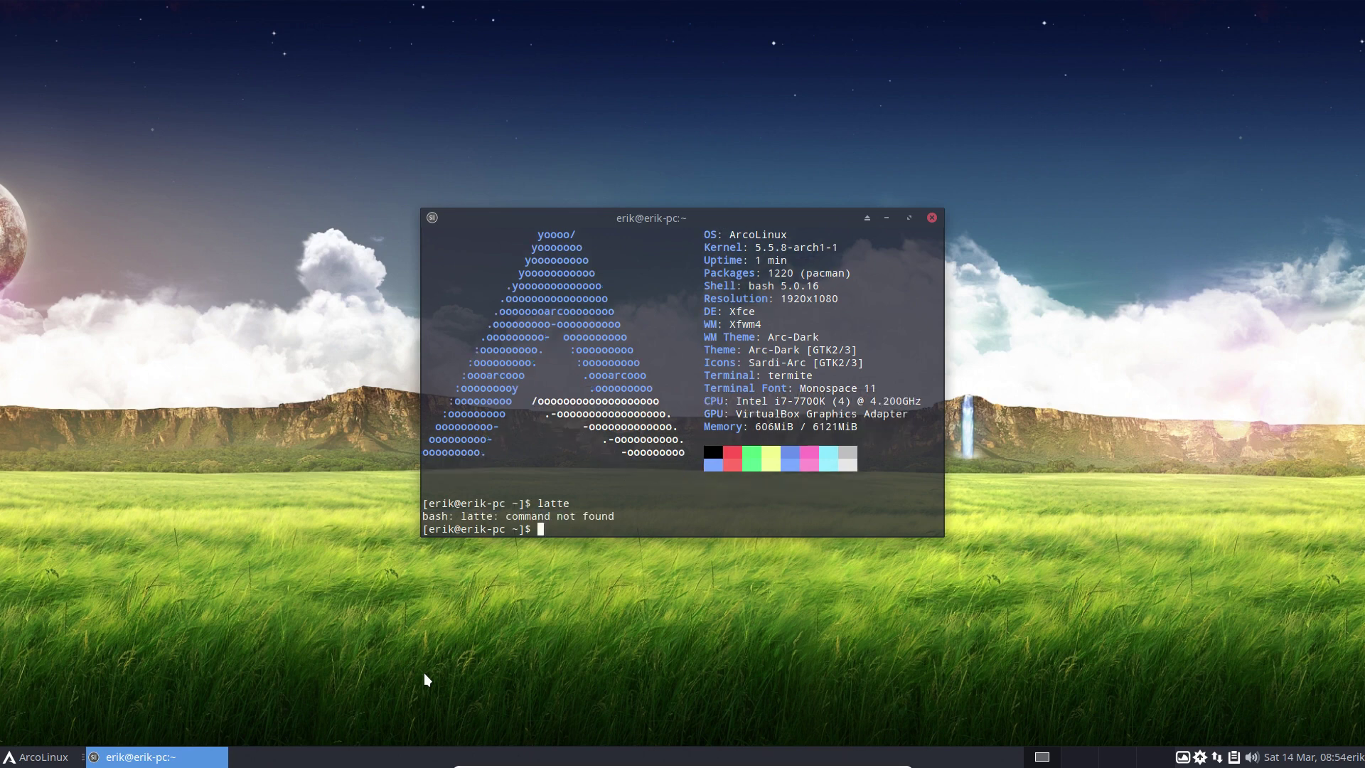
{"action": "type", "text": "latte-dock"}
{"action": "key", "text": "Return"}
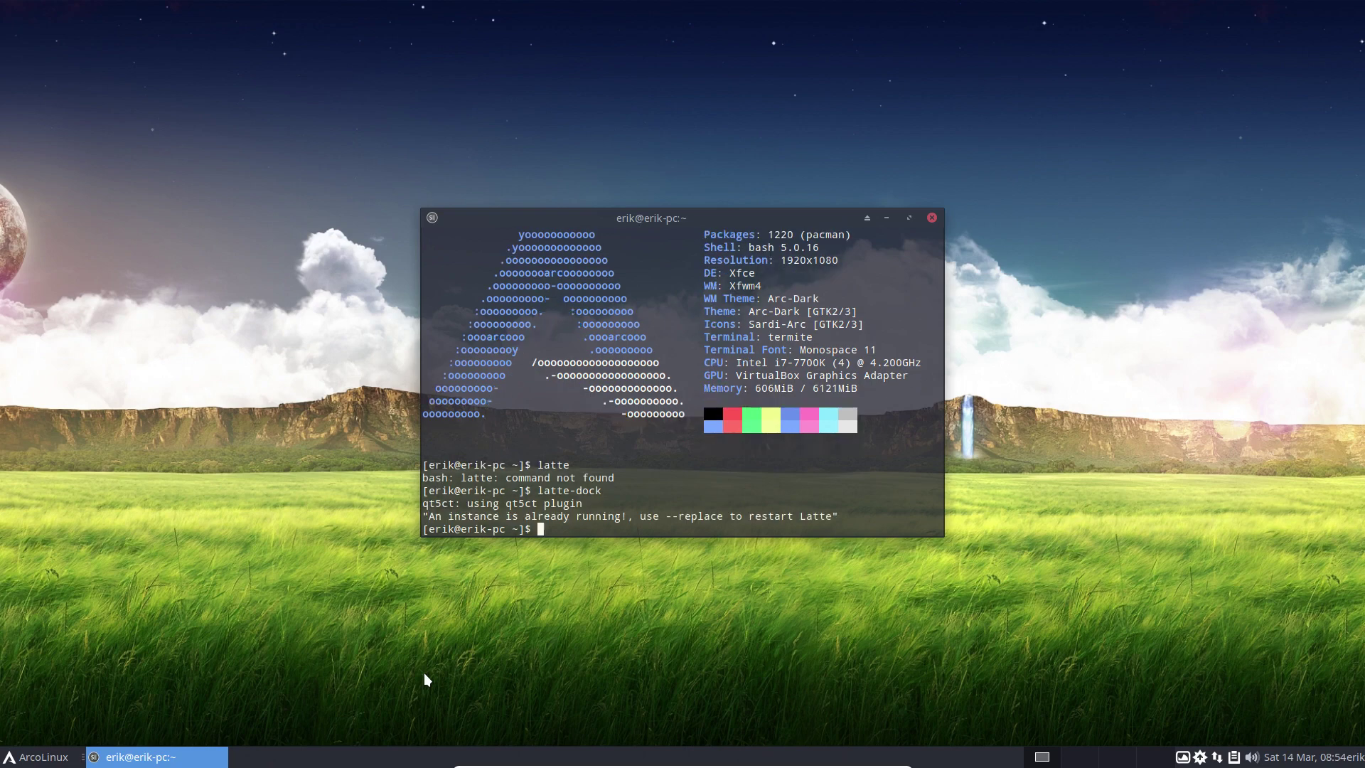
{"action": "left_click", "coordinate": [931, 217]}
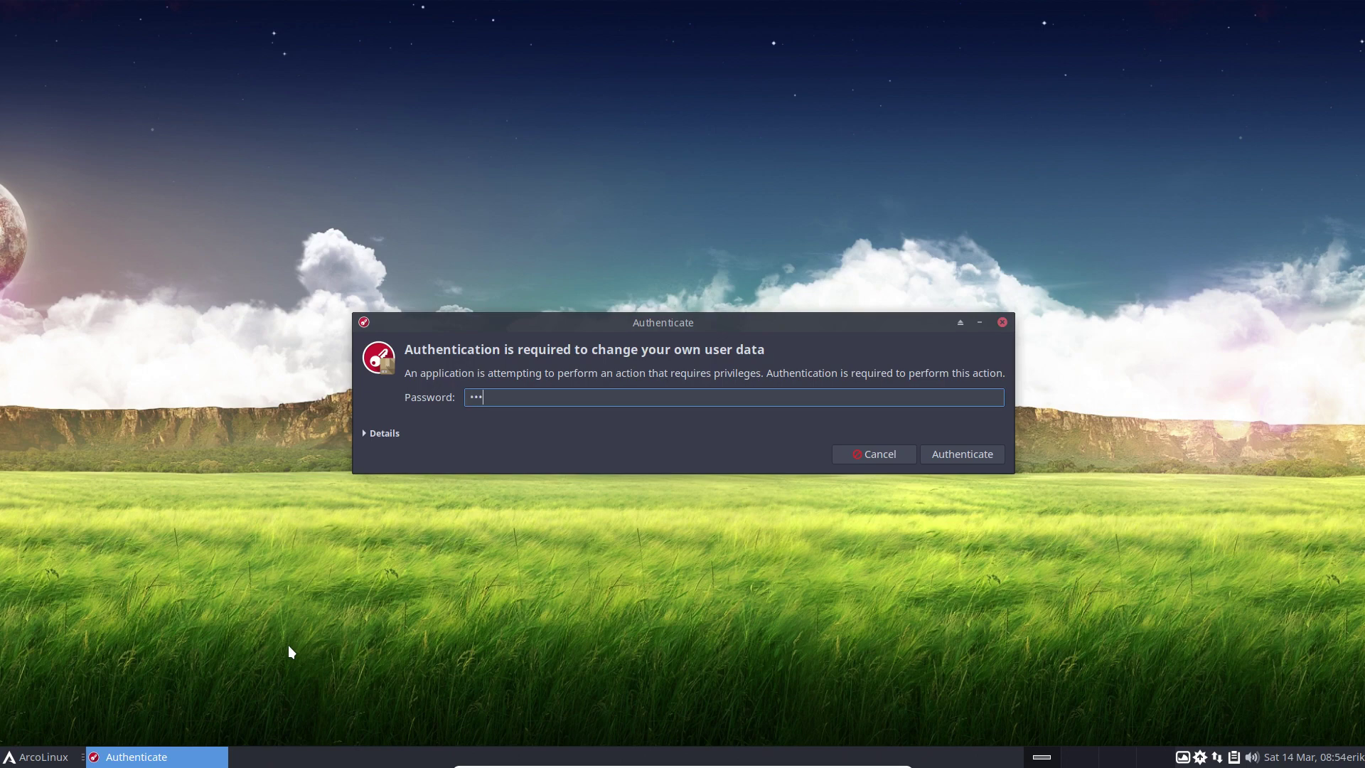
Authenticate and install the plasma desktop from the Tweak Tool's Desktop installer.
{"action": "key", "text": "Return"}
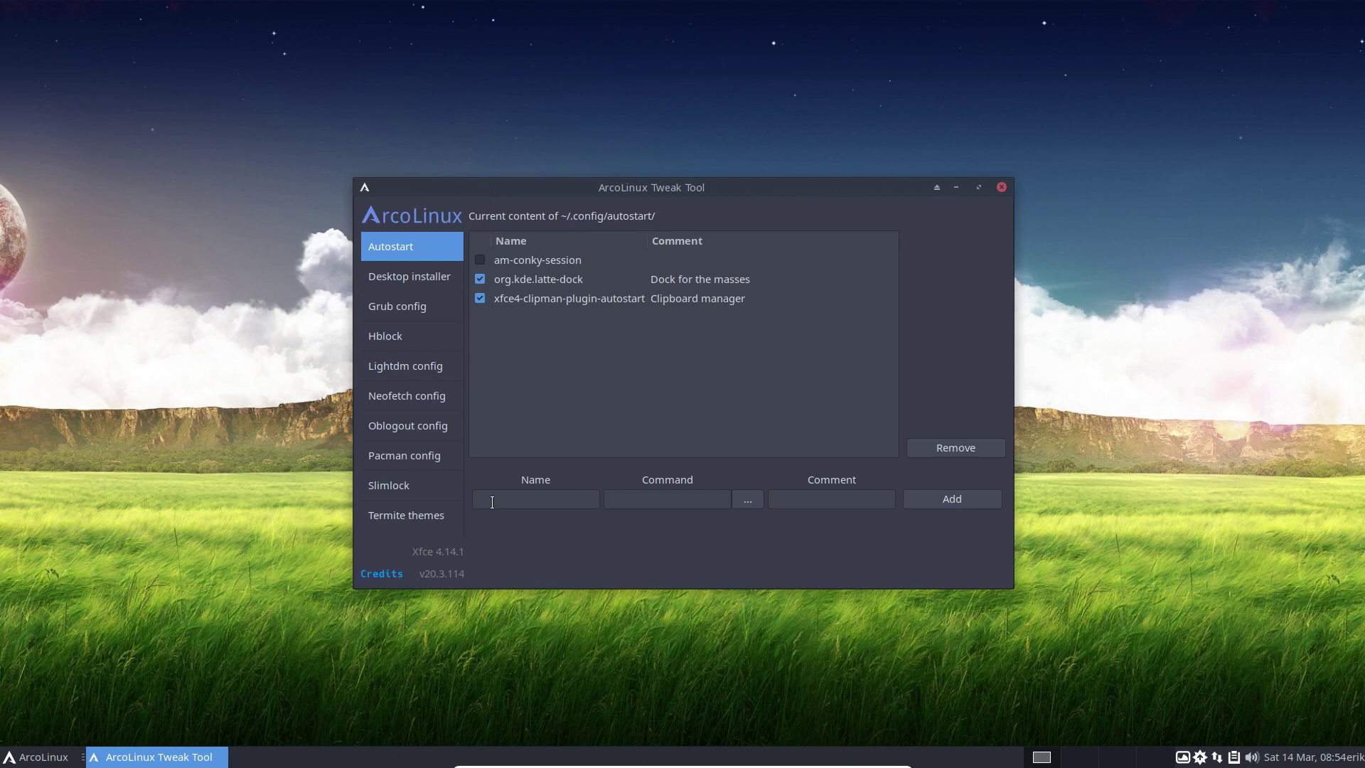
{"action": "left_click", "coordinate": [423, 283]}
{"action": "left_click", "coordinate": [566, 242]}
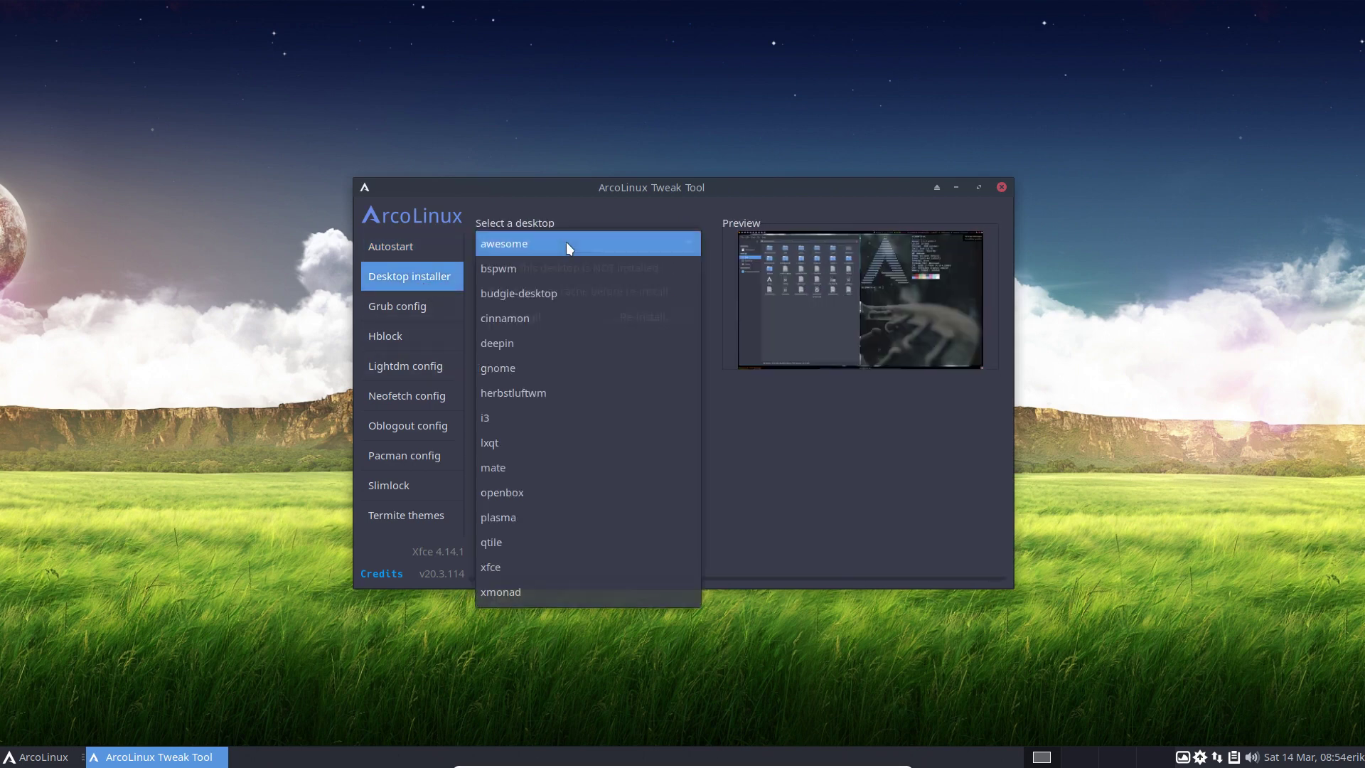
{"action": "left_click", "coordinate": [548, 517]}
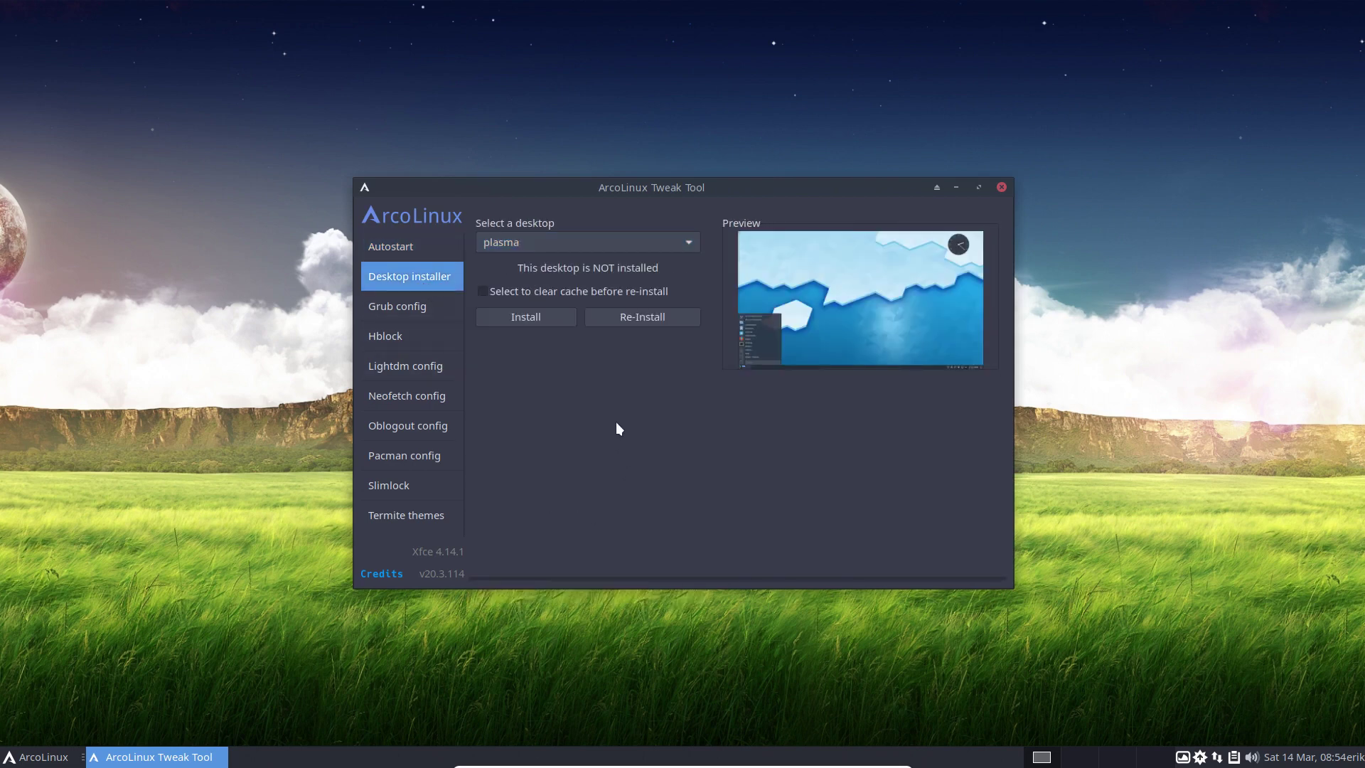
{"action": "left_click", "coordinate": [536, 322]}
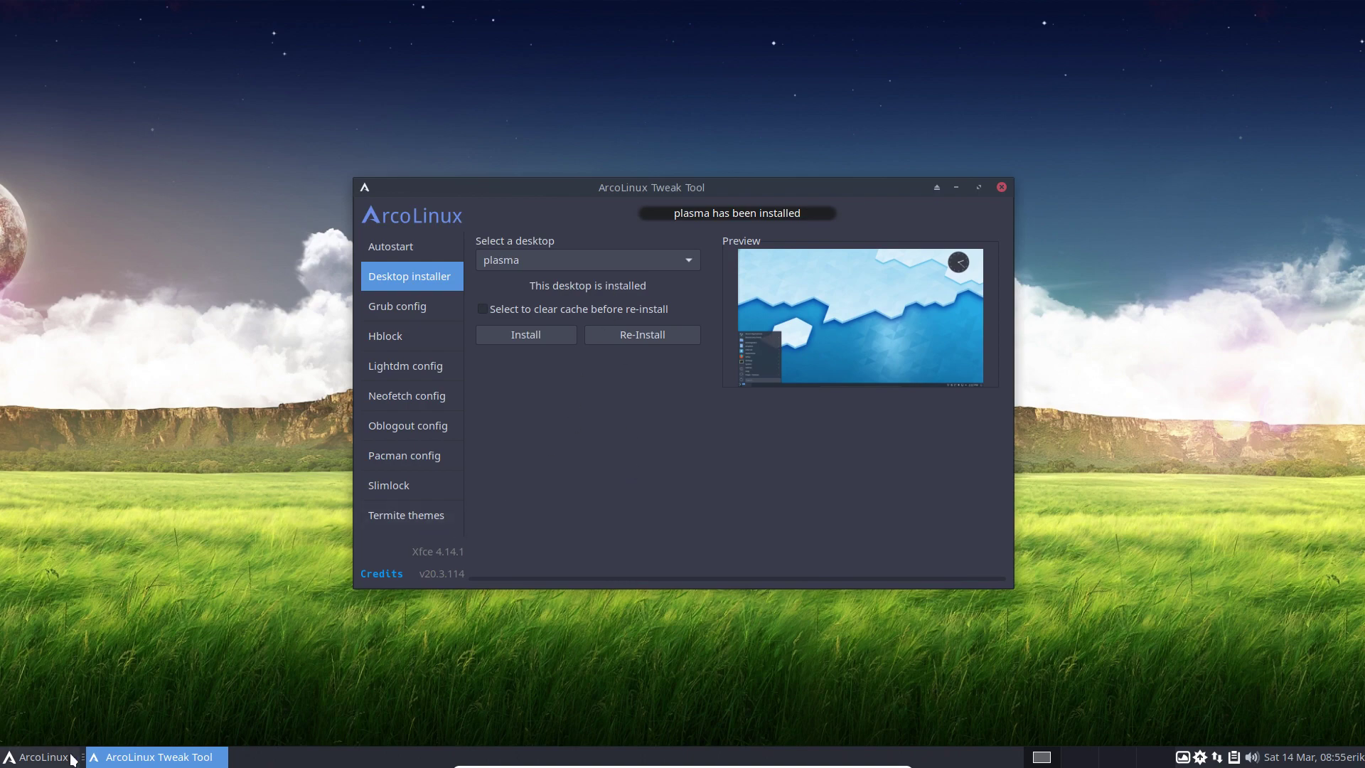
{"action": "left_click", "coordinate": [36, 756]}
Log out of Xfce, pick the Plasma session in LightDM, and select the password field.
{"action": "left_click", "coordinate": [210, 640]}
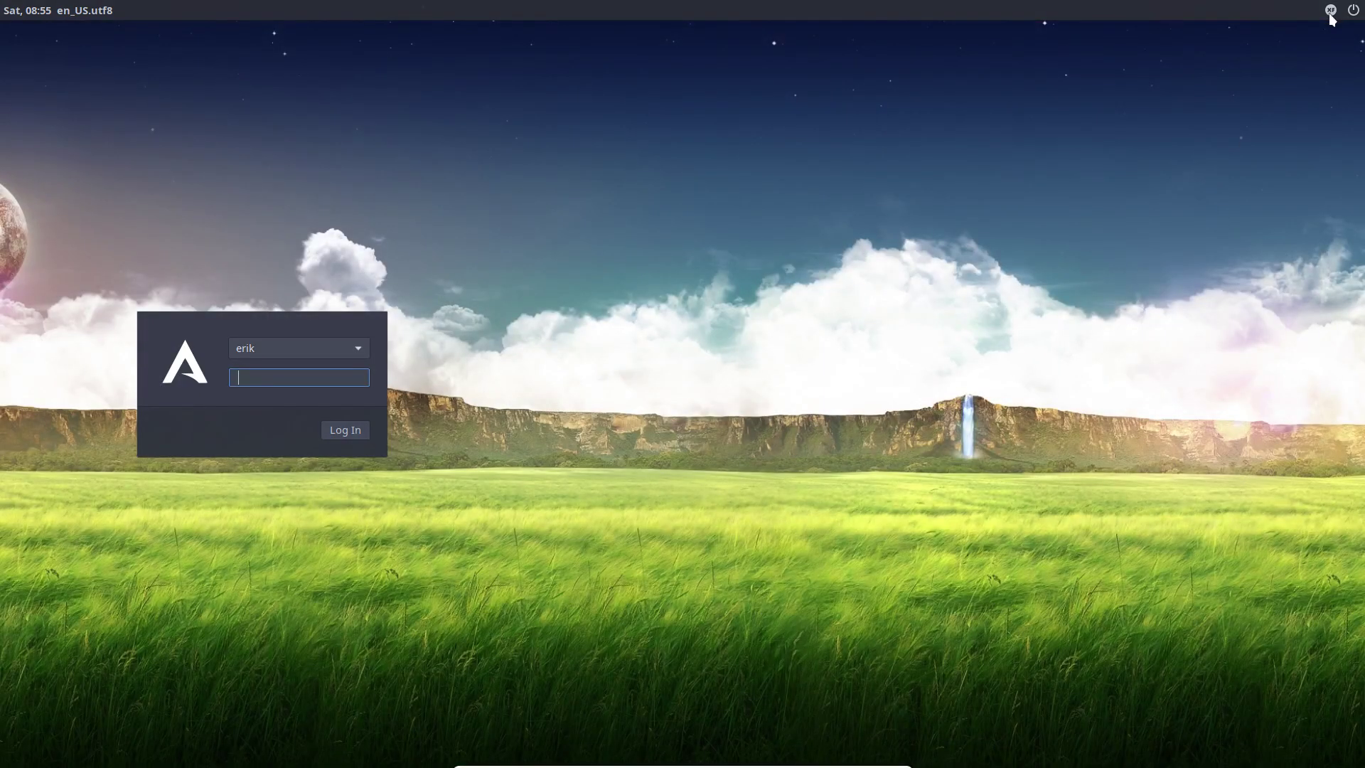
{"action": "left_click", "coordinate": [1331, 12]}
{"action": "left_click", "coordinate": [1293, 77]}
{"action": "left_click", "coordinate": [326, 375]}
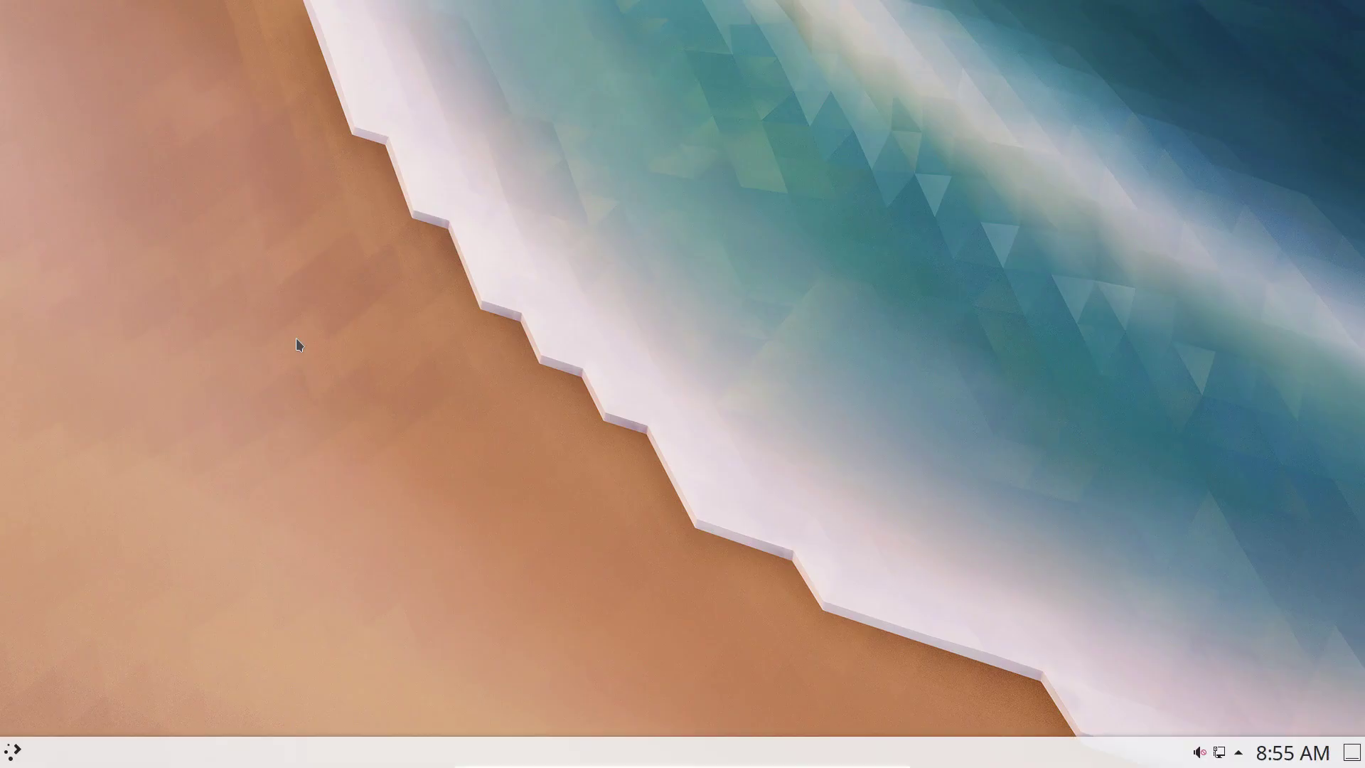
Set the Plasma desktop wallpaper to Flying Konqui through Configure Desktop.
{"action": "right_click", "coordinate": [555, 334]}
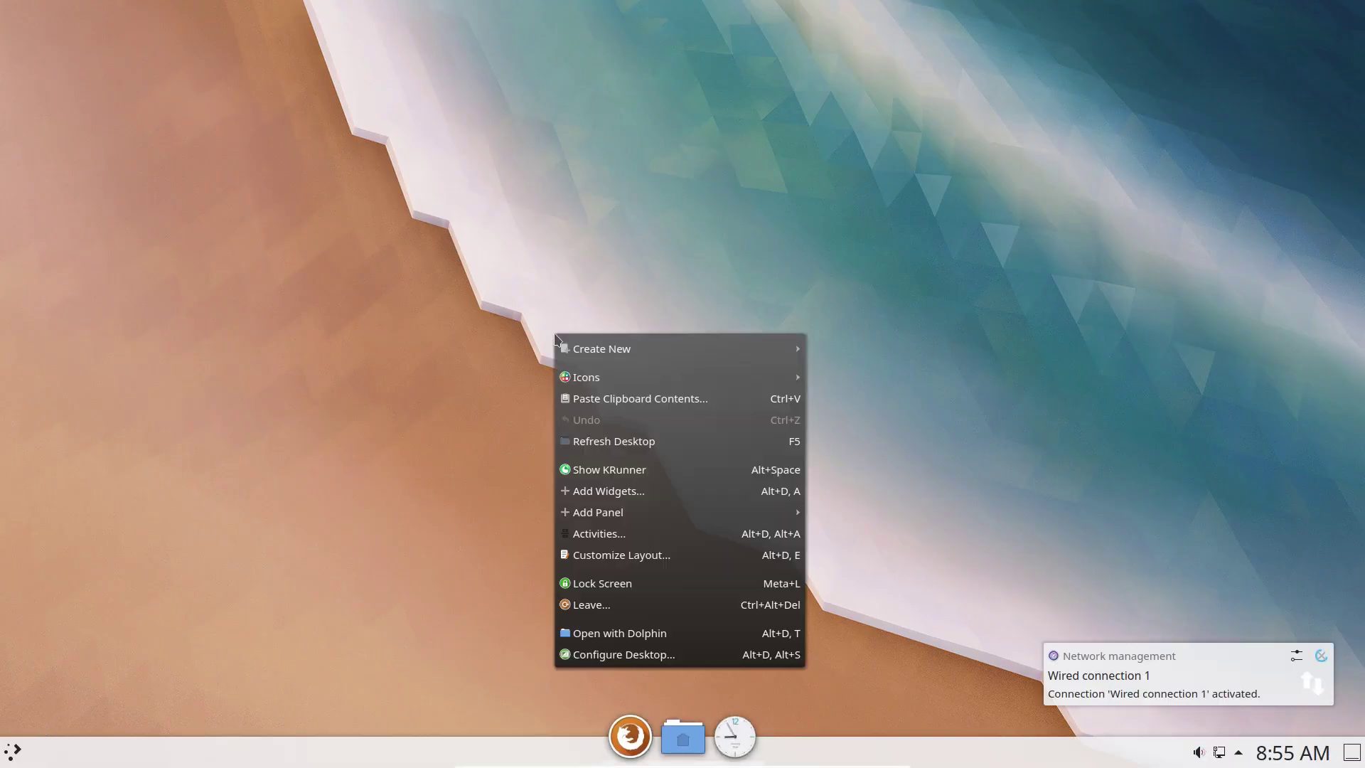
{"action": "left_click", "coordinate": [649, 655]}
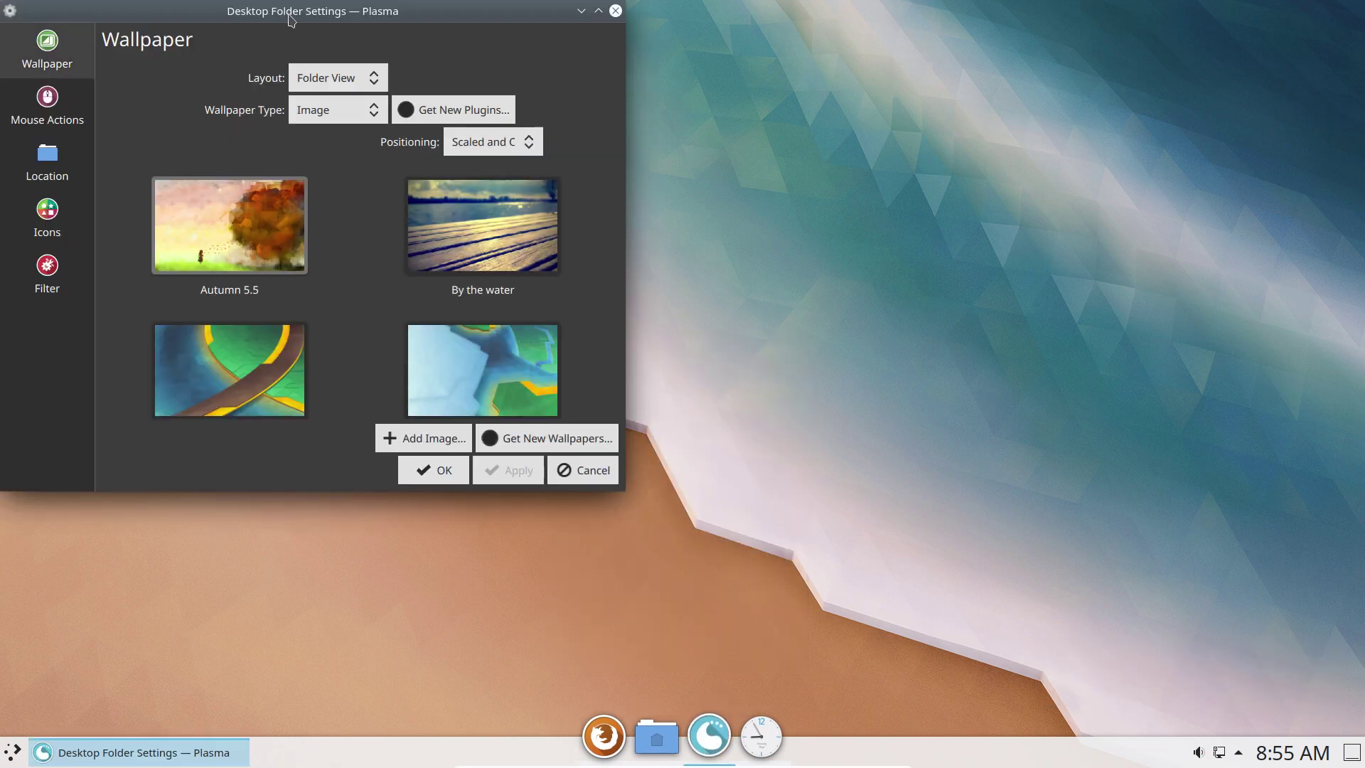
{"action": "left_click_drag", "start_coordinate": [295, 24], "coordinate": [558, 45]}
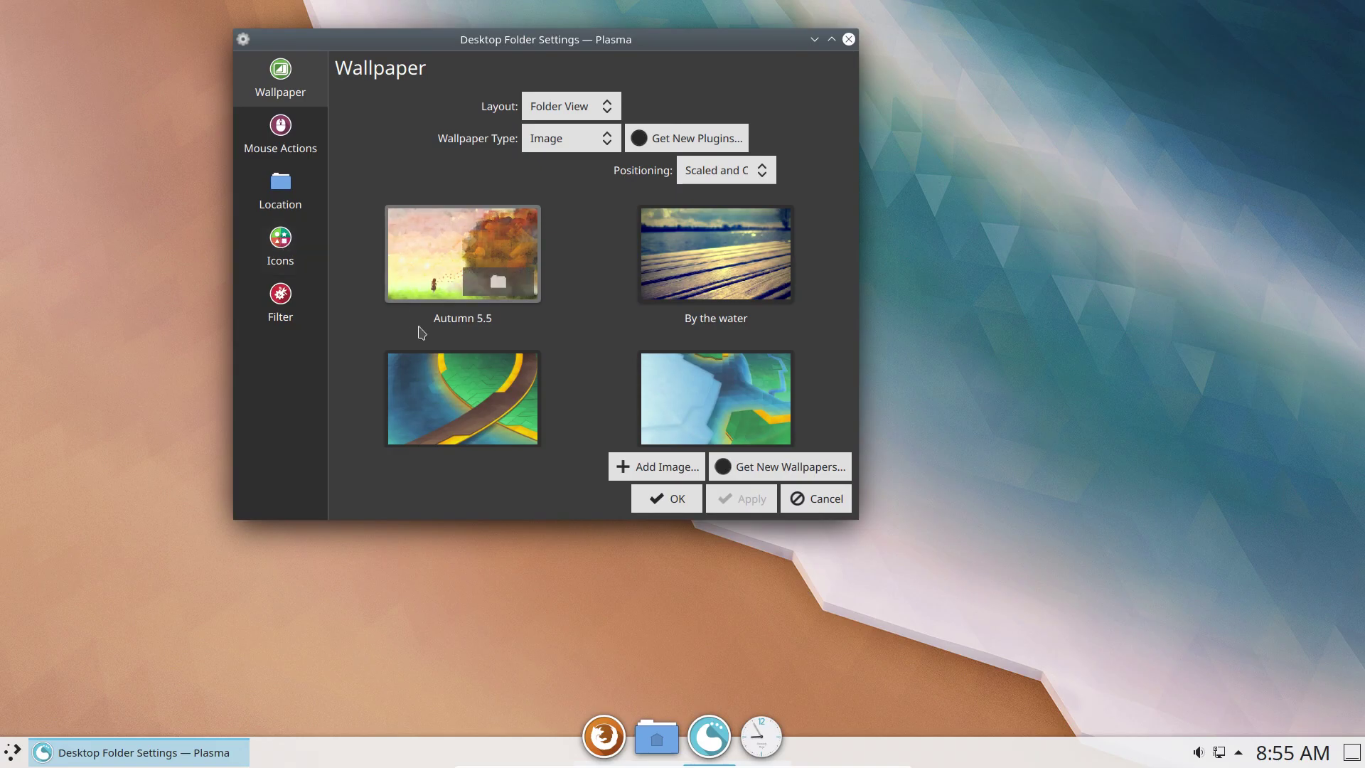
{"action": "scroll", "coordinate": [500, 355], "scroll_direction": "down", "scroll_amount": 8}
{"action": "scroll", "coordinate": [502, 355], "scroll_direction": "down", "scroll_amount": 3}
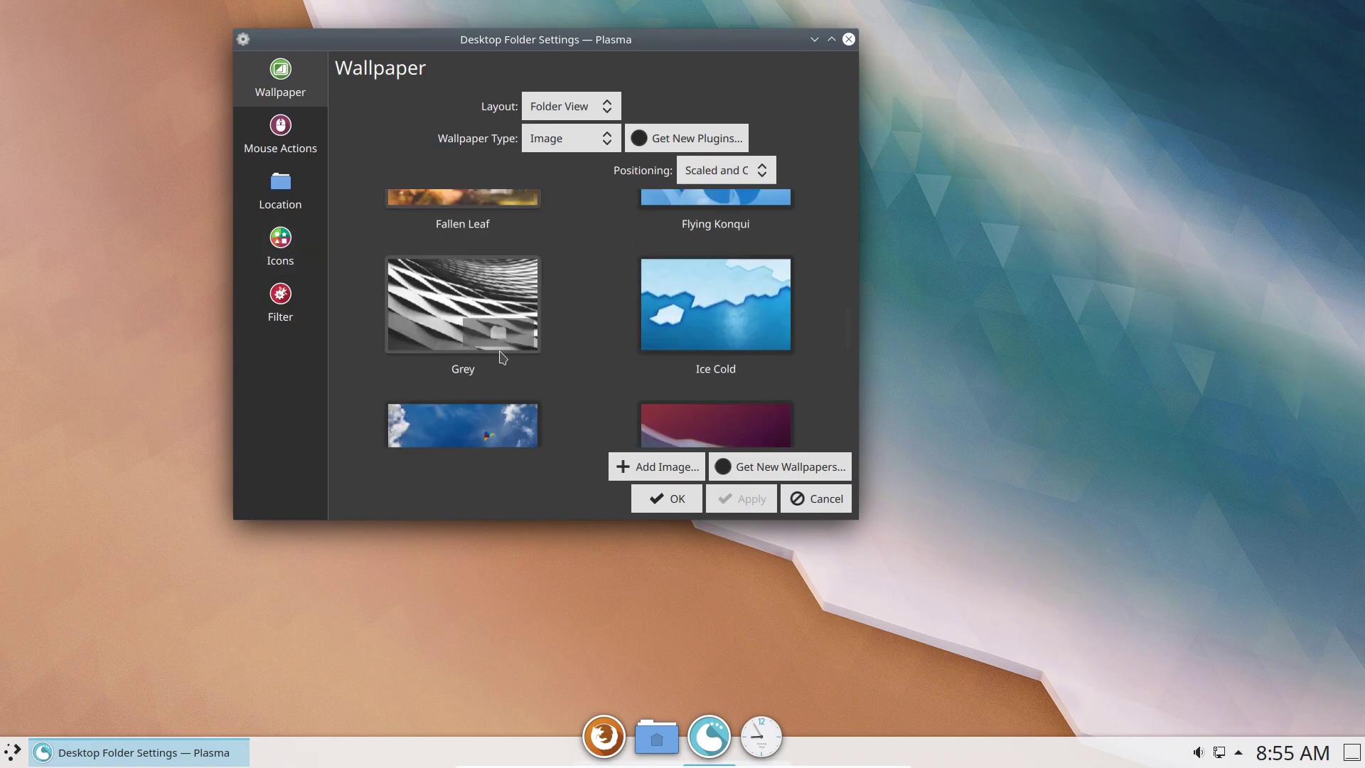
{"action": "scroll", "coordinate": [503, 353], "scroll_direction": "up", "scroll_amount": 2}
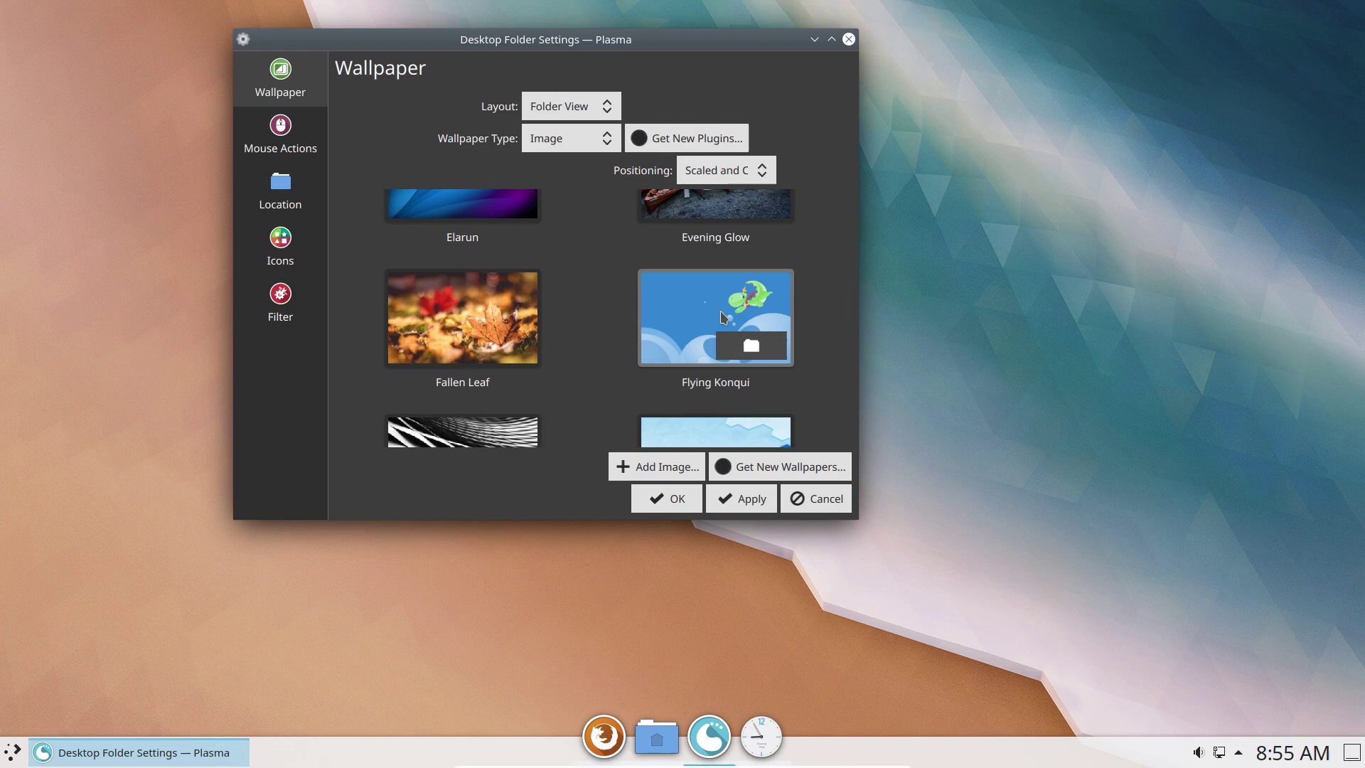
{"action": "left_click", "coordinate": [674, 504]}
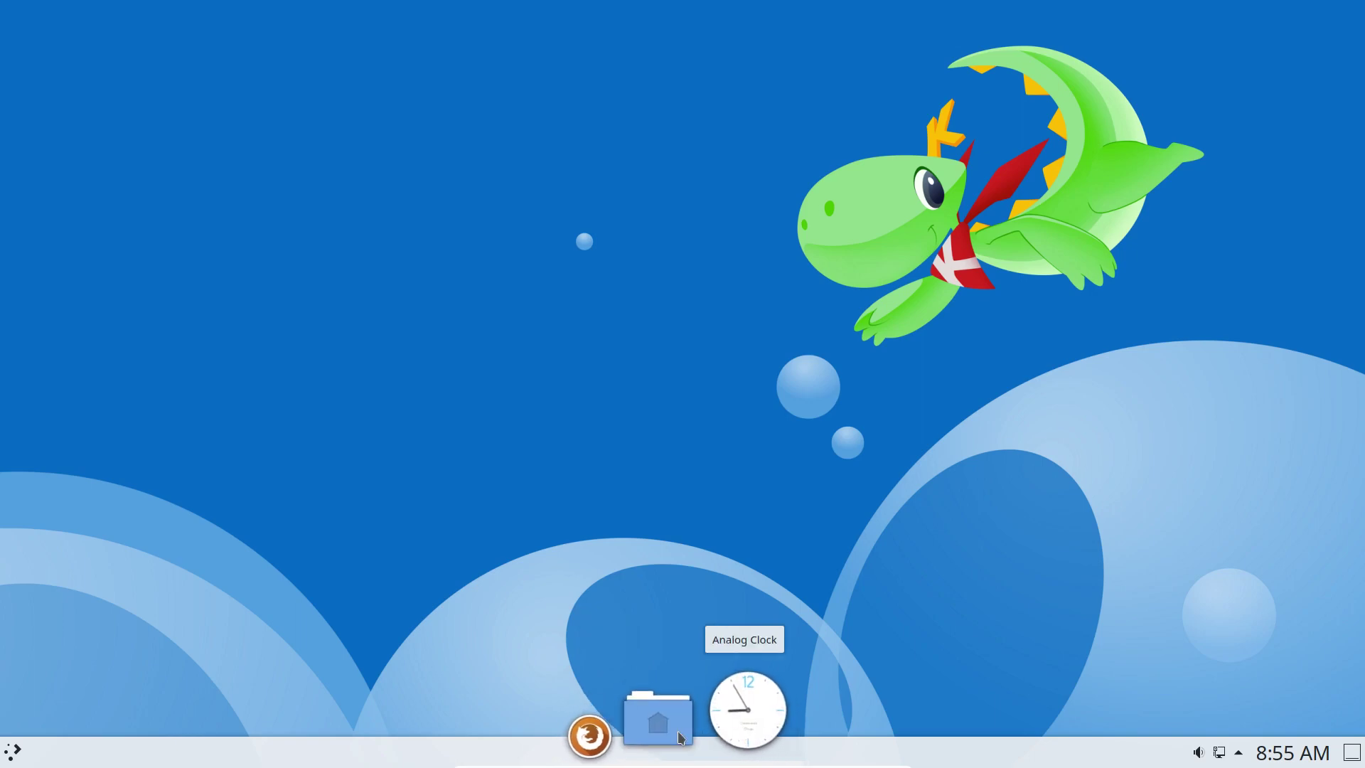
Set Latte Dock's location to Top in Dock Settings, then open the application launcher.
{"action": "right_click", "coordinate": [645, 728]}
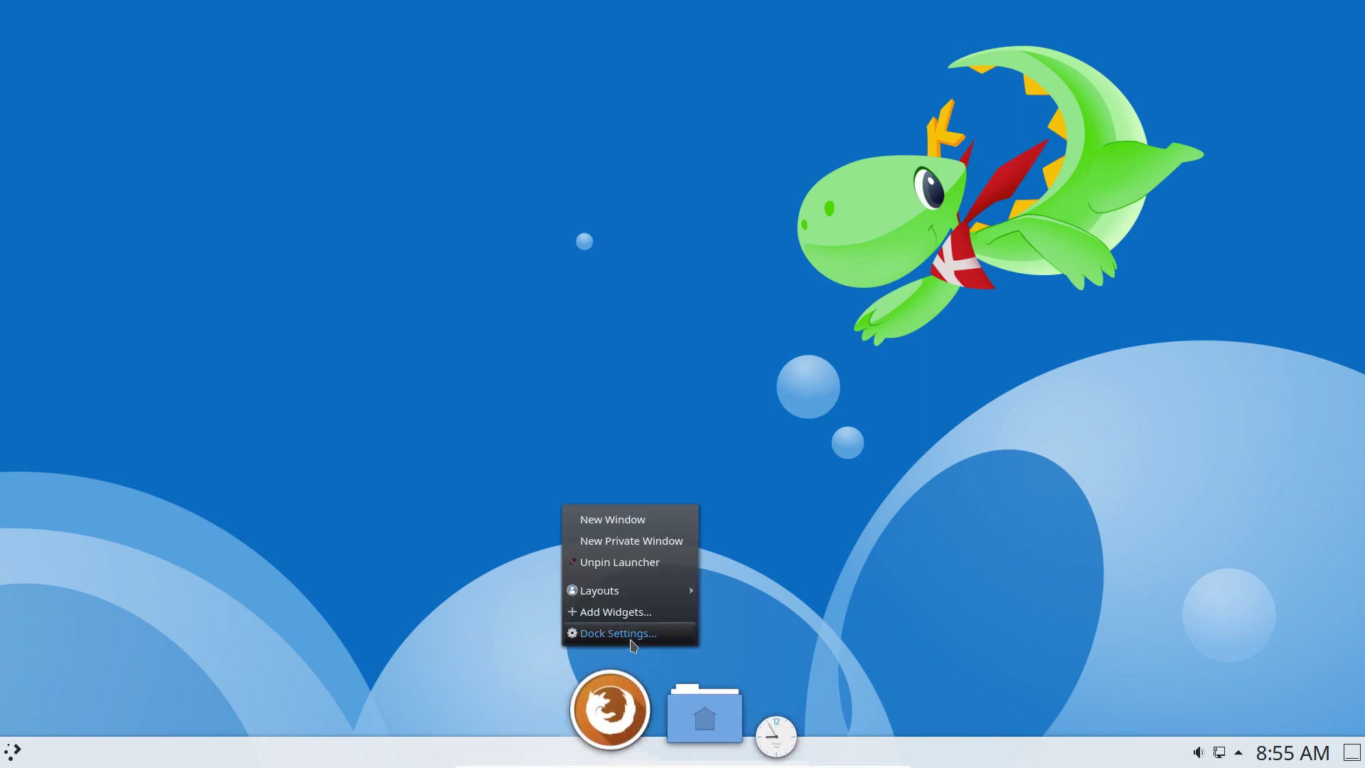
{"action": "left_click", "coordinate": [632, 634]}
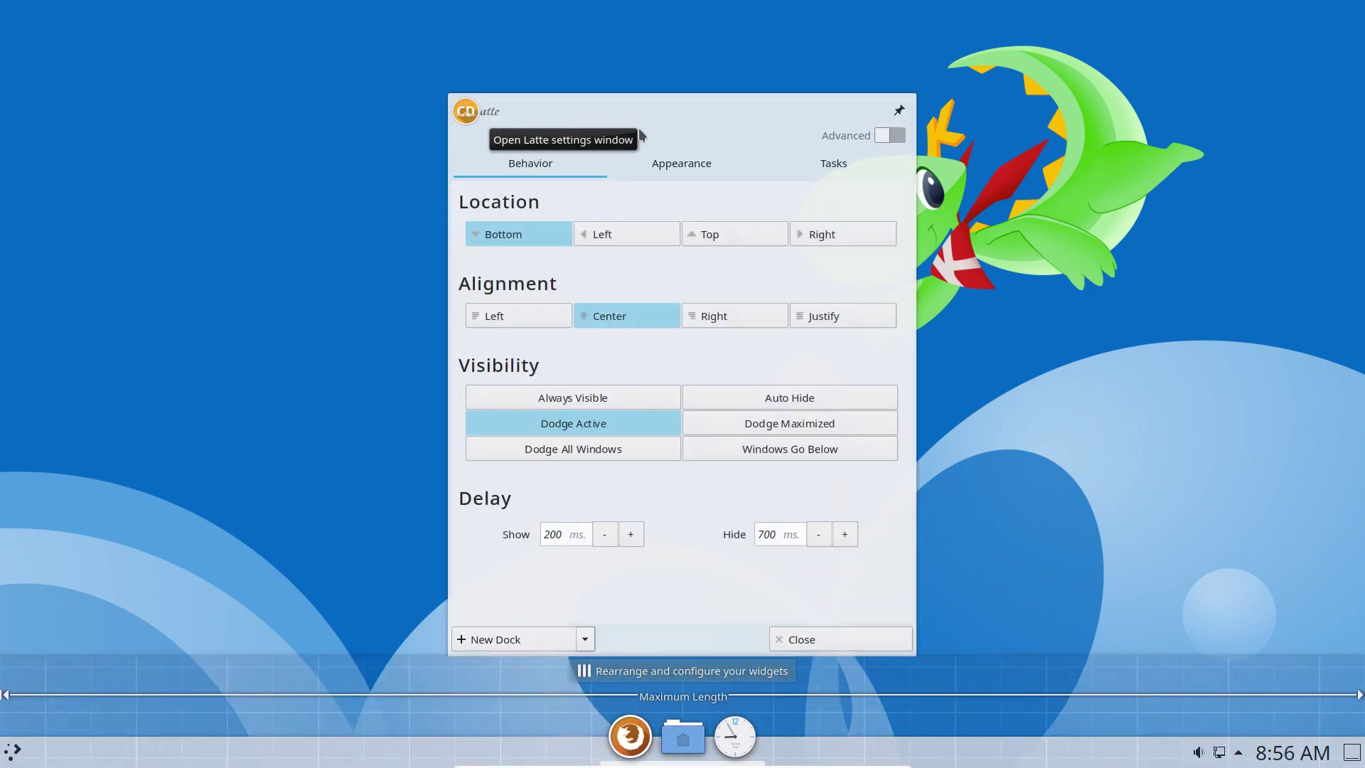
{"action": "left_click", "coordinate": [733, 232]}
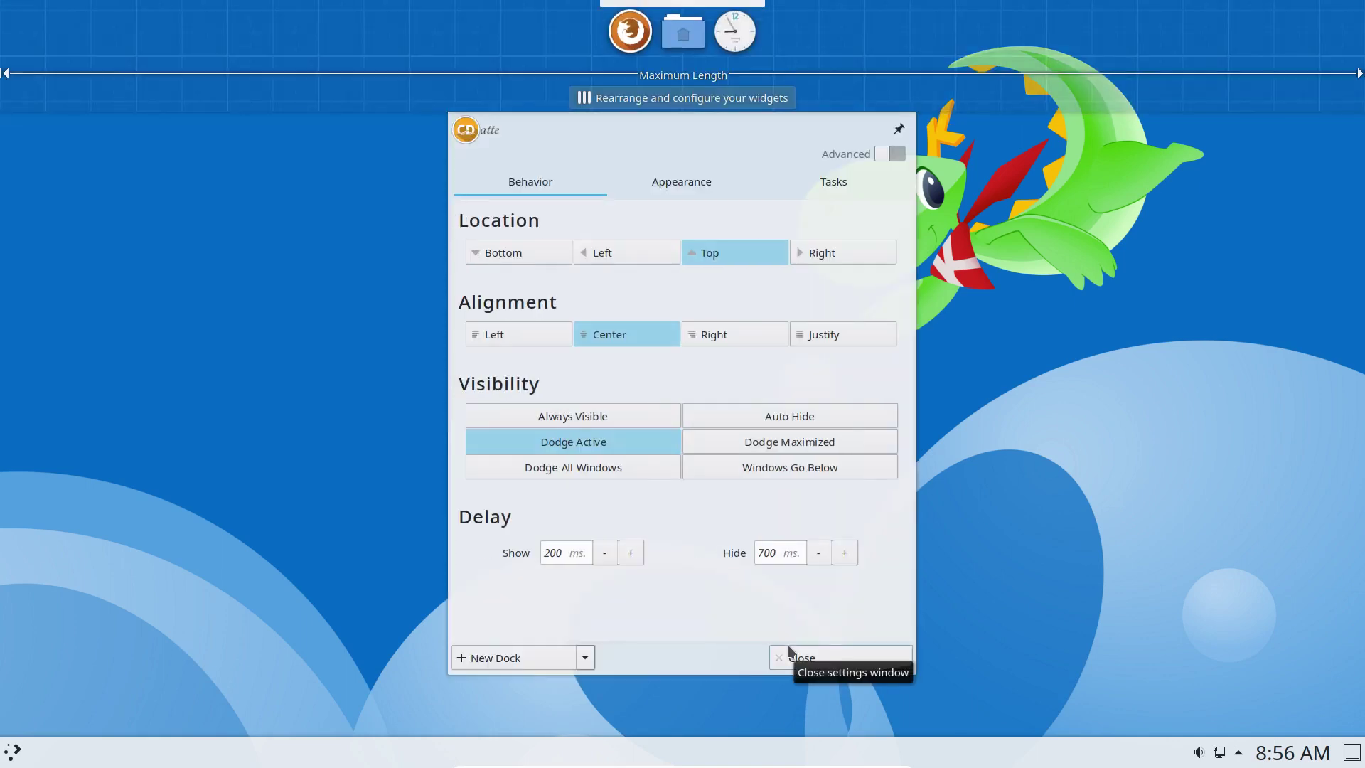
{"action": "left_click", "coordinate": [822, 651]}
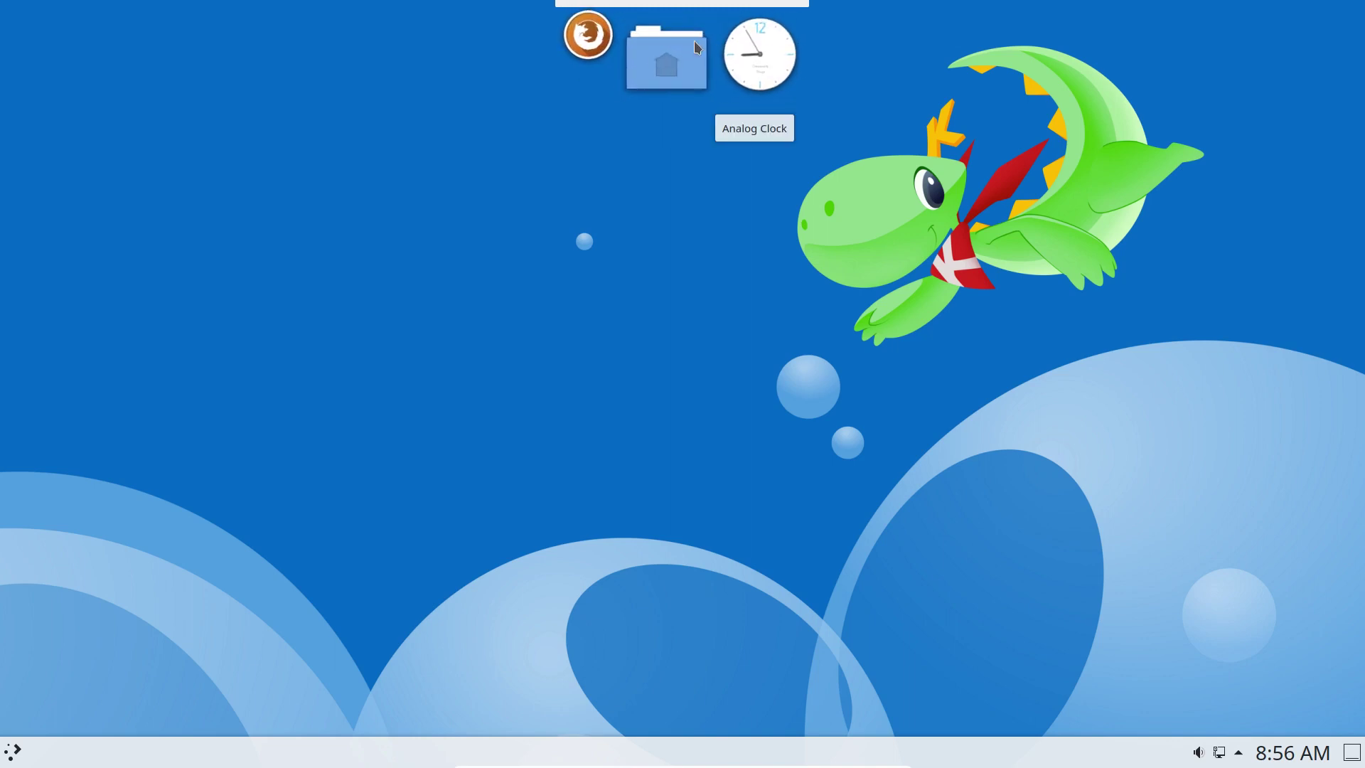
{"action": "left_click", "coordinate": [16, 753]}
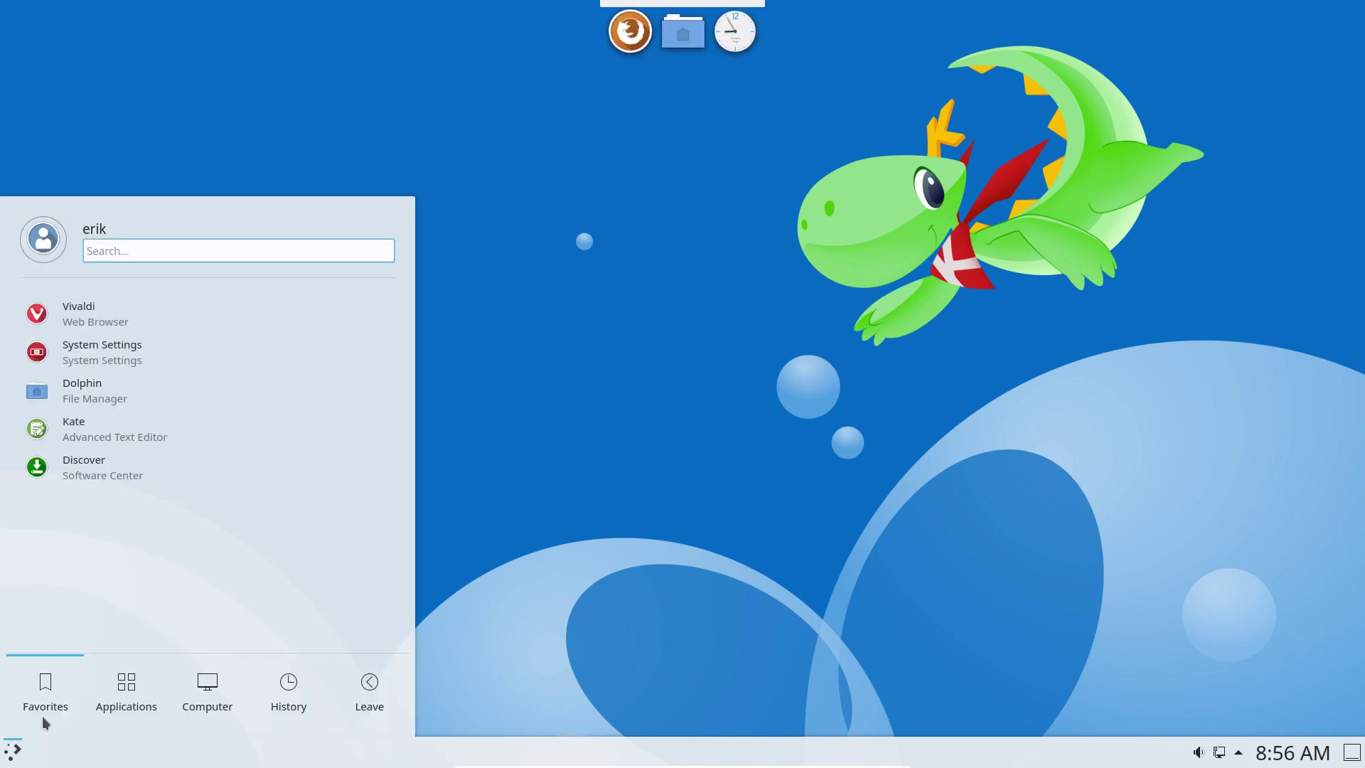
Switch the launcher to the Application Menu widget via Show Alternatives and open it.
{"action": "mouse_move", "coordinate": [187, 684]}
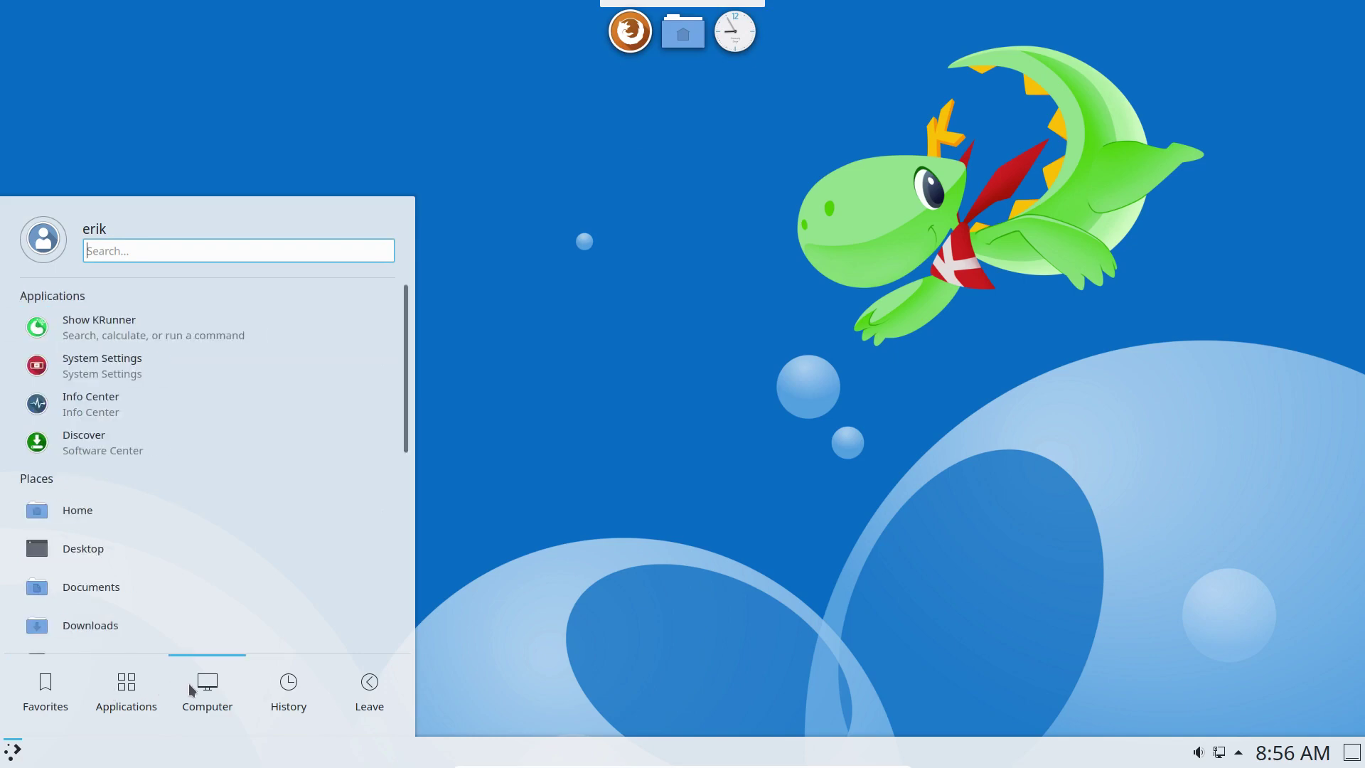
{"action": "mouse_move", "coordinate": [380, 687]}
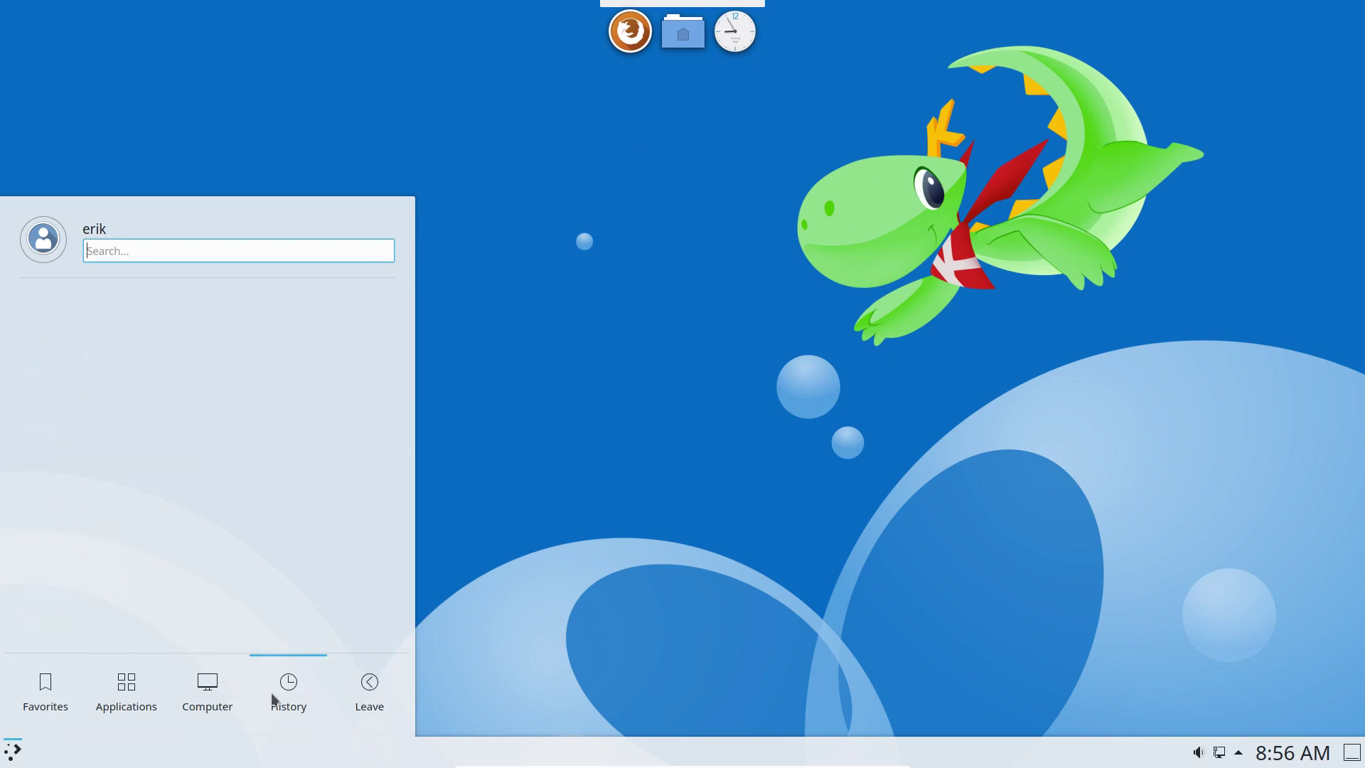
{"action": "mouse_move", "coordinate": [62, 700]}
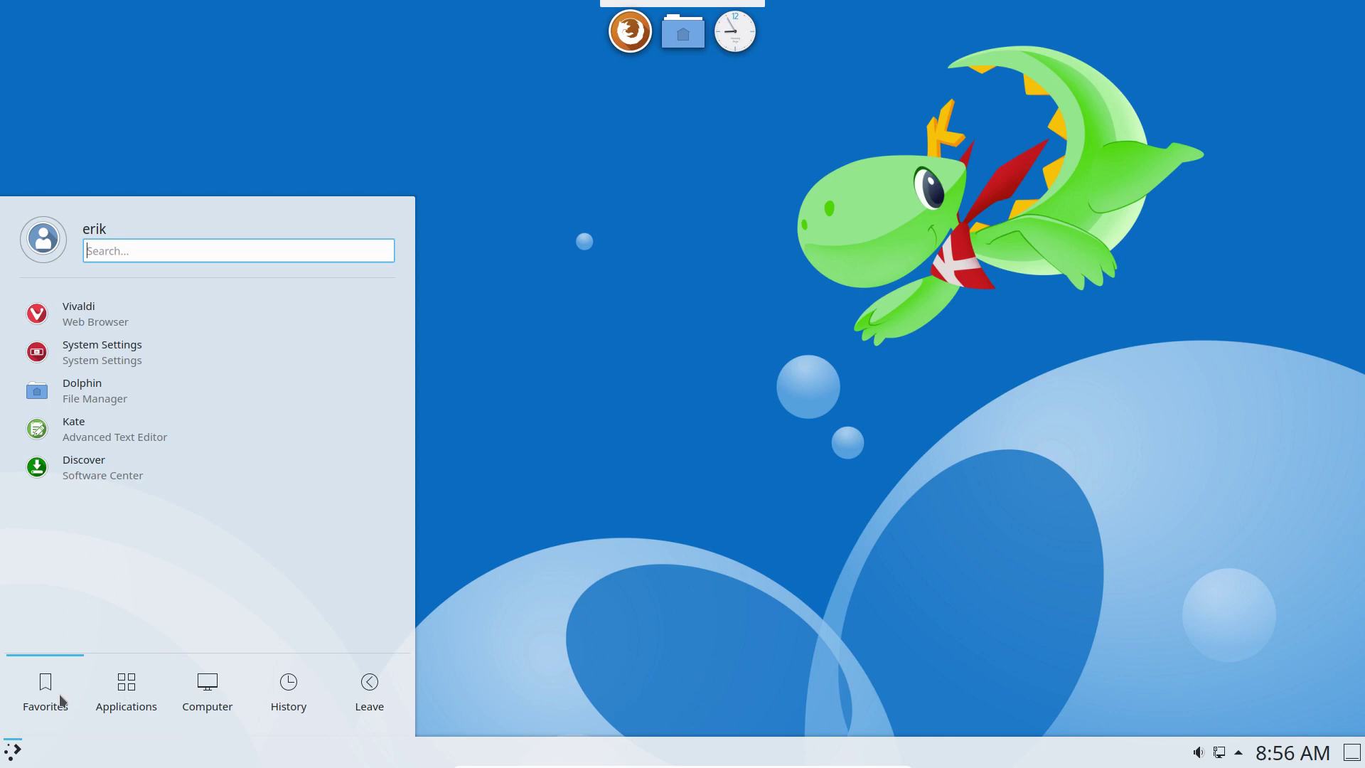
{"action": "right_click", "coordinate": [11, 741]}
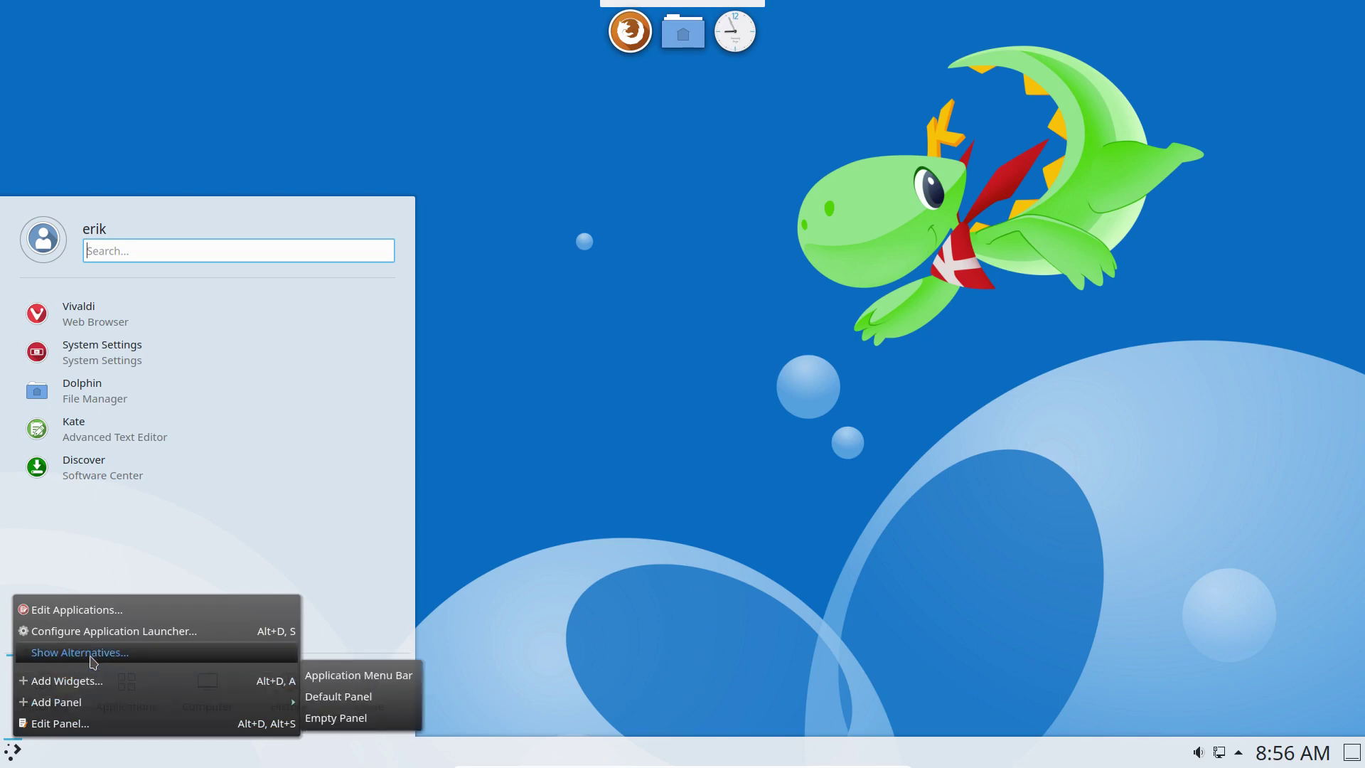
{"action": "left_click", "coordinate": [151, 652]}
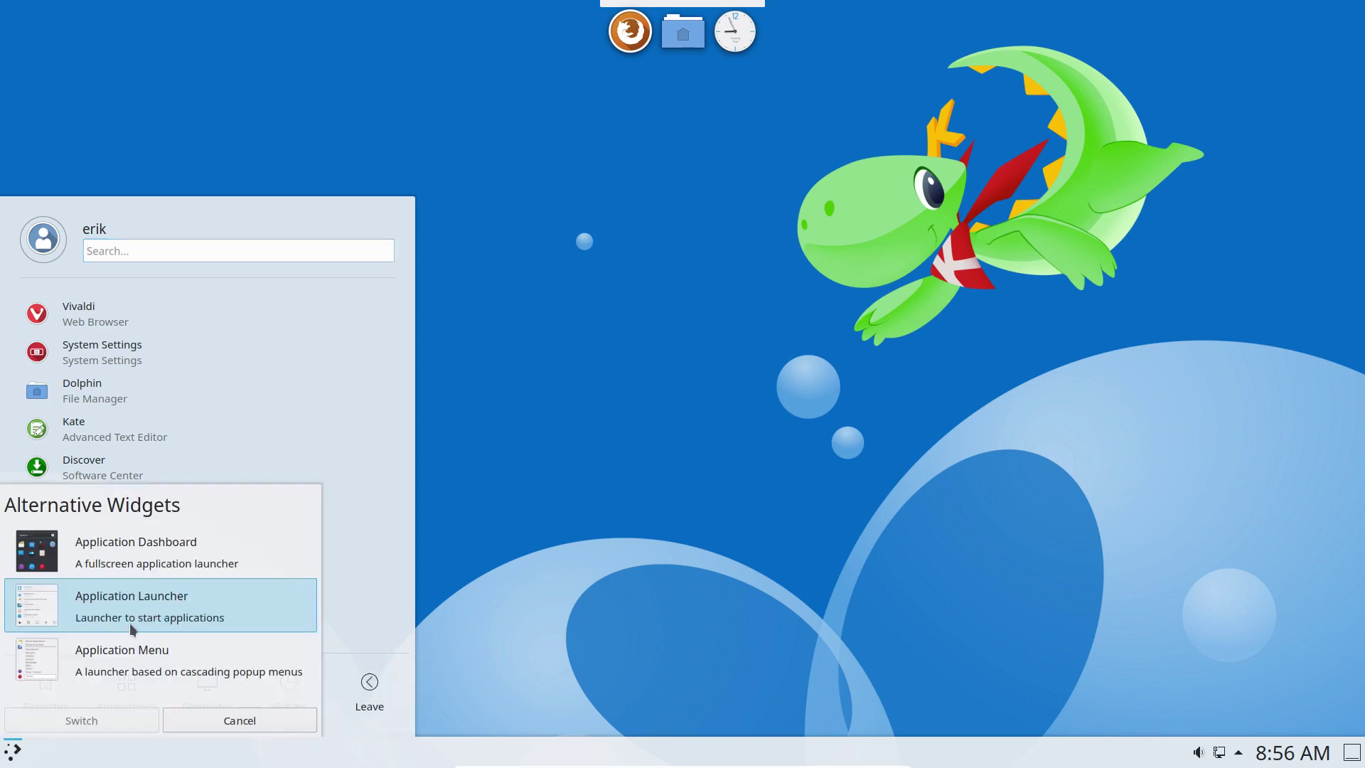
{"action": "left_click", "coordinate": [126, 651]}
{"action": "left_click", "coordinate": [126, 714]}
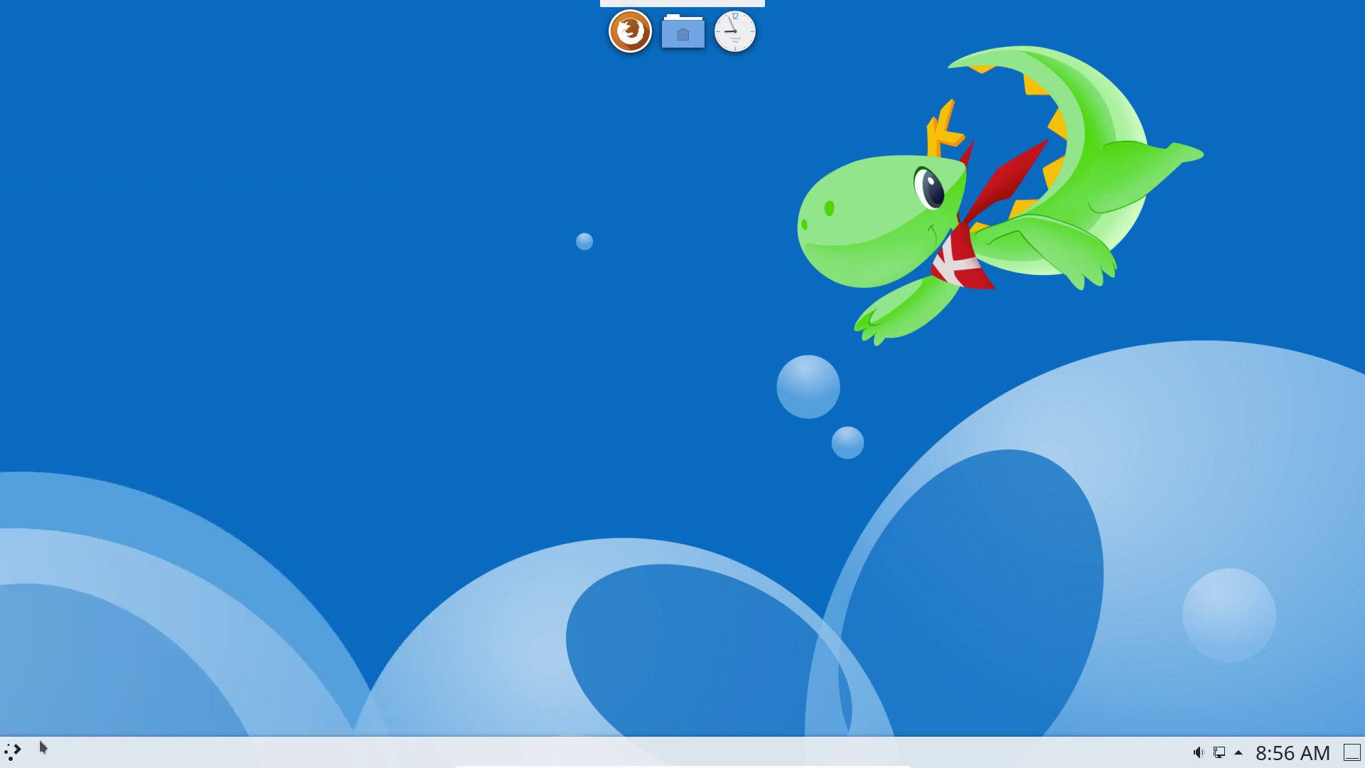
{"action": "left_click", "coordinate": [13, 755]}
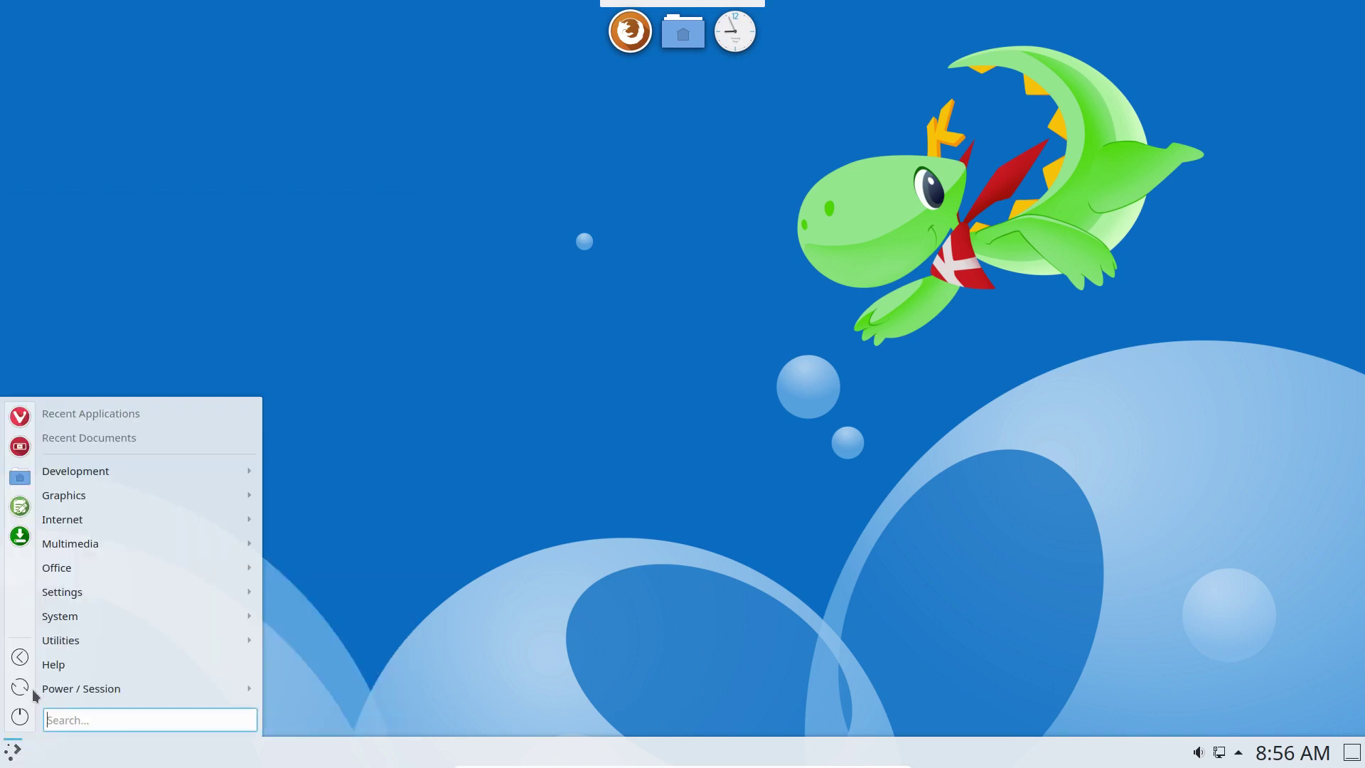
Open System Settings on the Icons page listing Adwaita, Breeze, Breeze Dark and GNOME.
{"action": "left_click", "coordinate": [19, 447]}
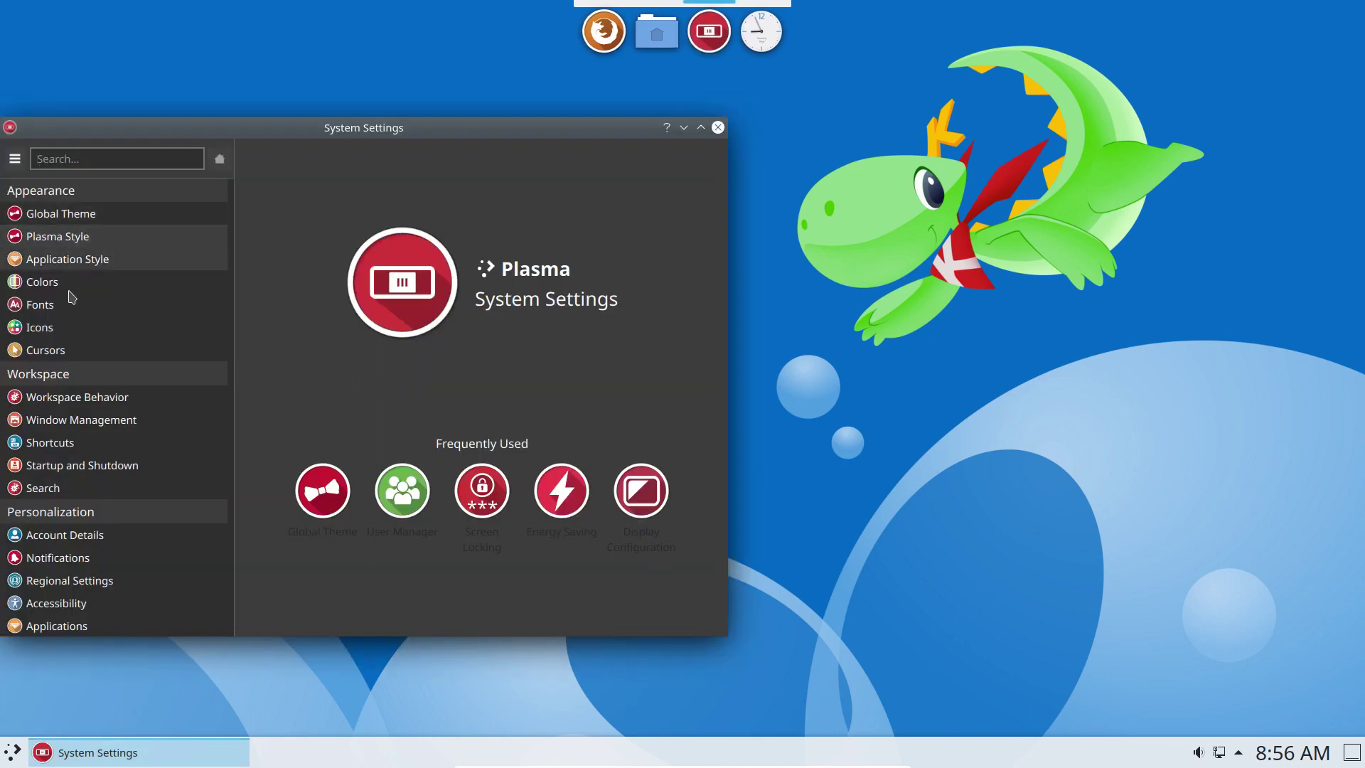
{"action": "left_click", "coordinate": [79, 324]}
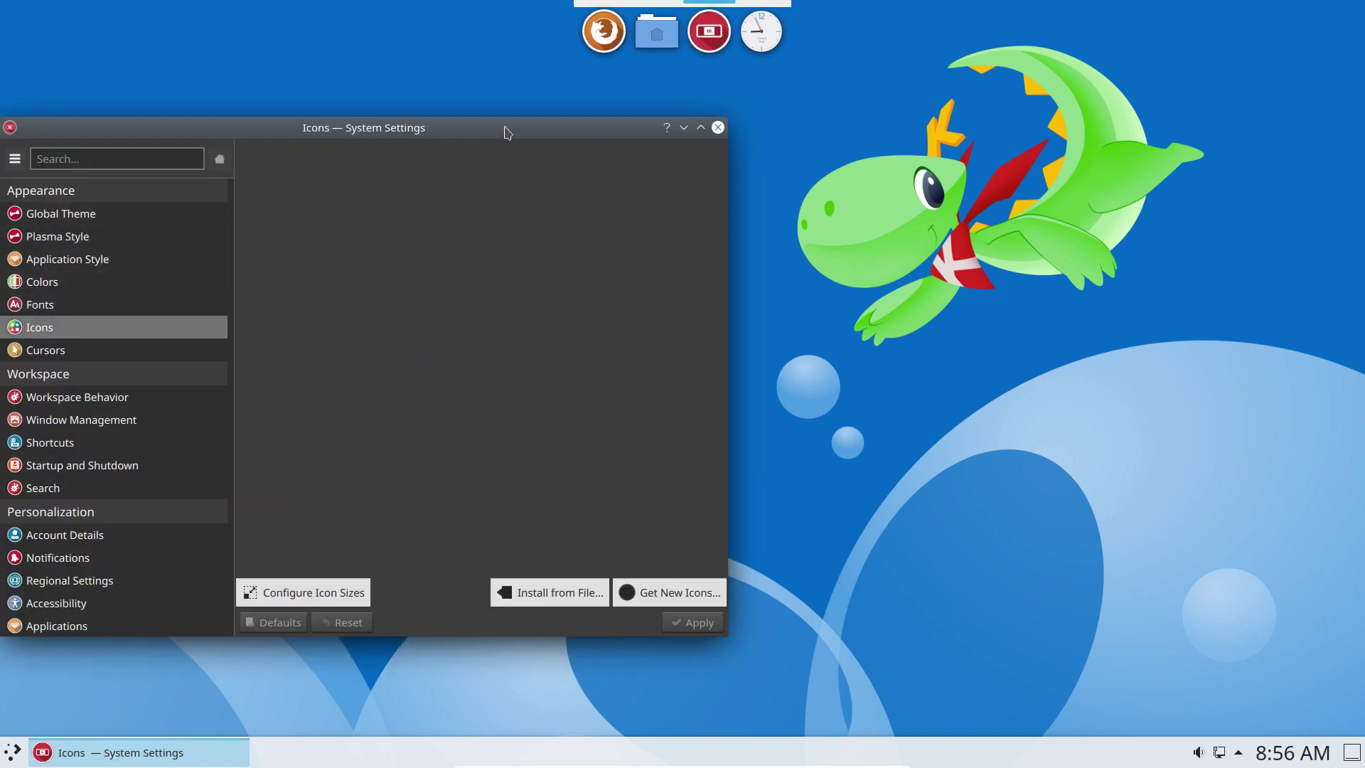
{"action": "left_click_drag", "start_coordinate": [507, 132], "coordinate": [879, 124]}
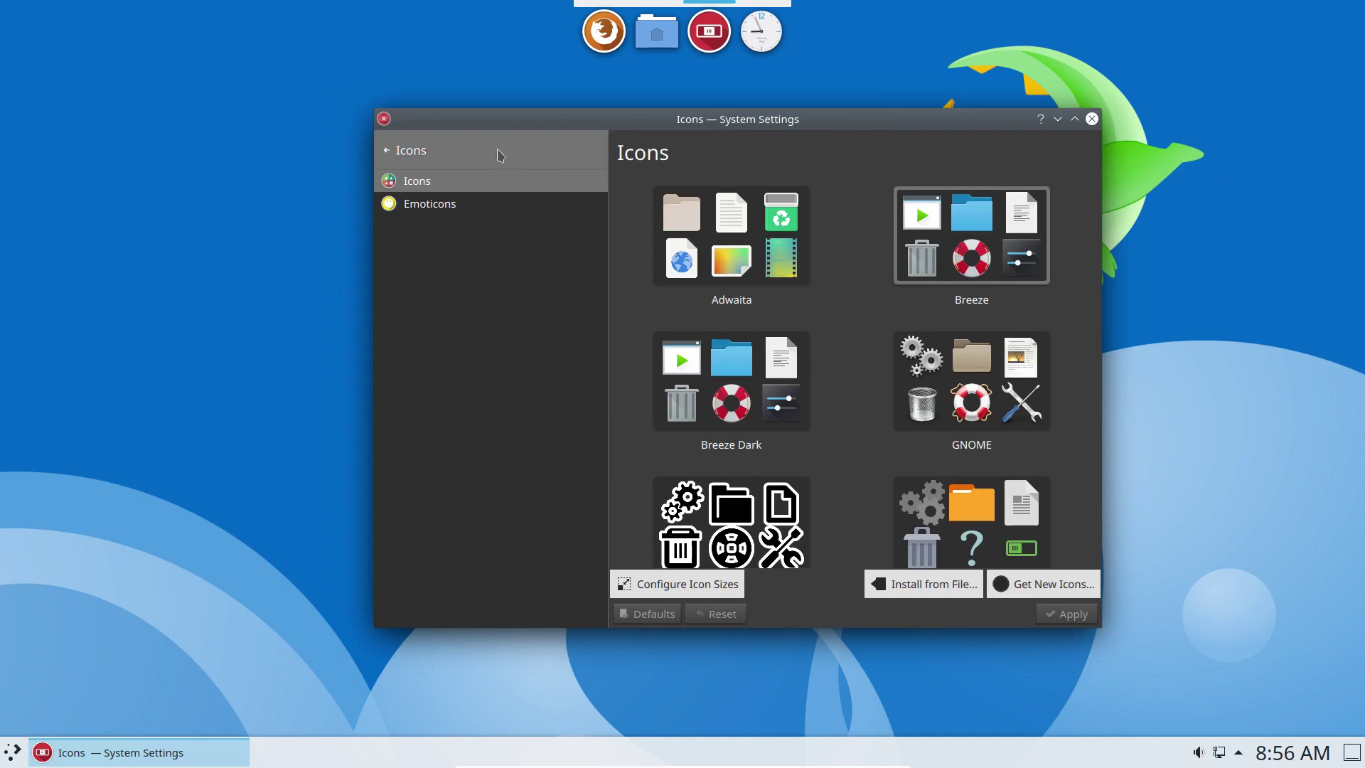
{"action": "left_click", "coordinate": [497, 152]}
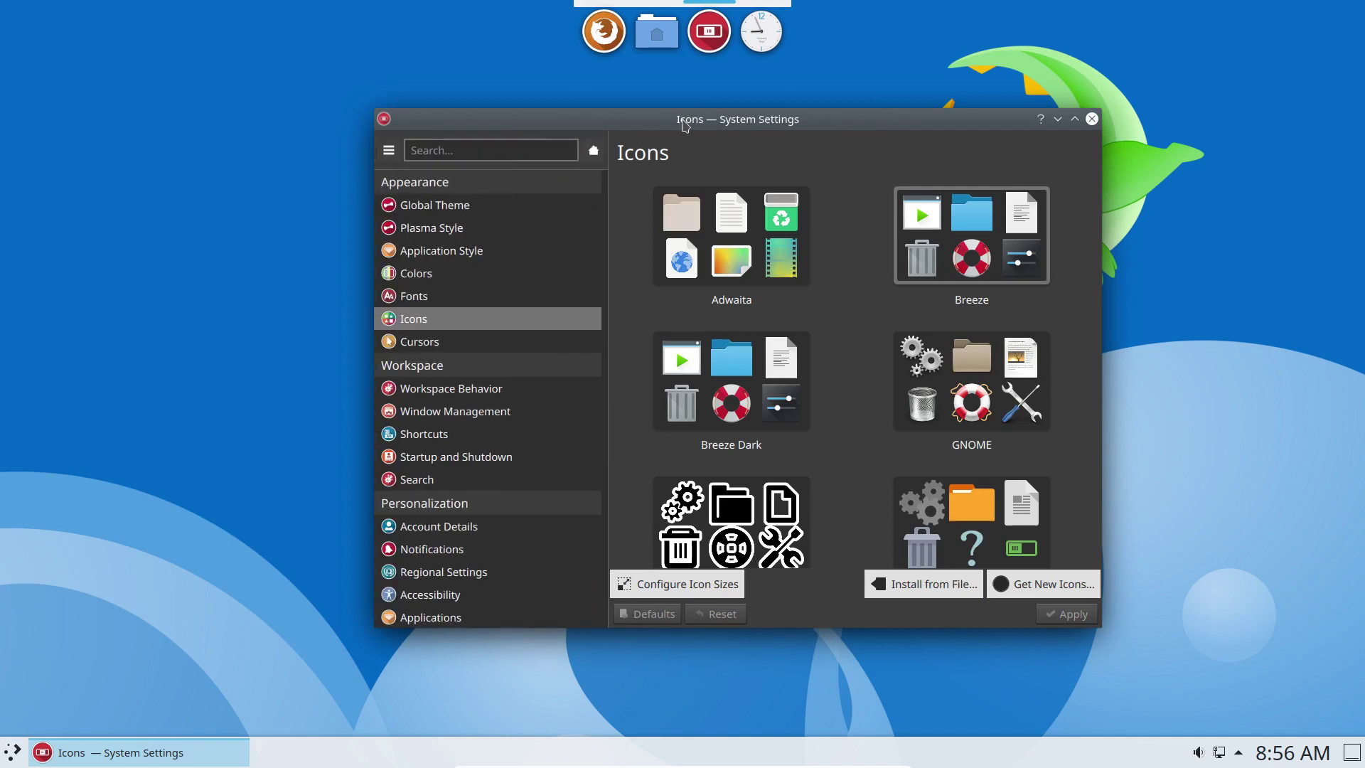
{"action": "left_click", "coordinate": [176, 579]}
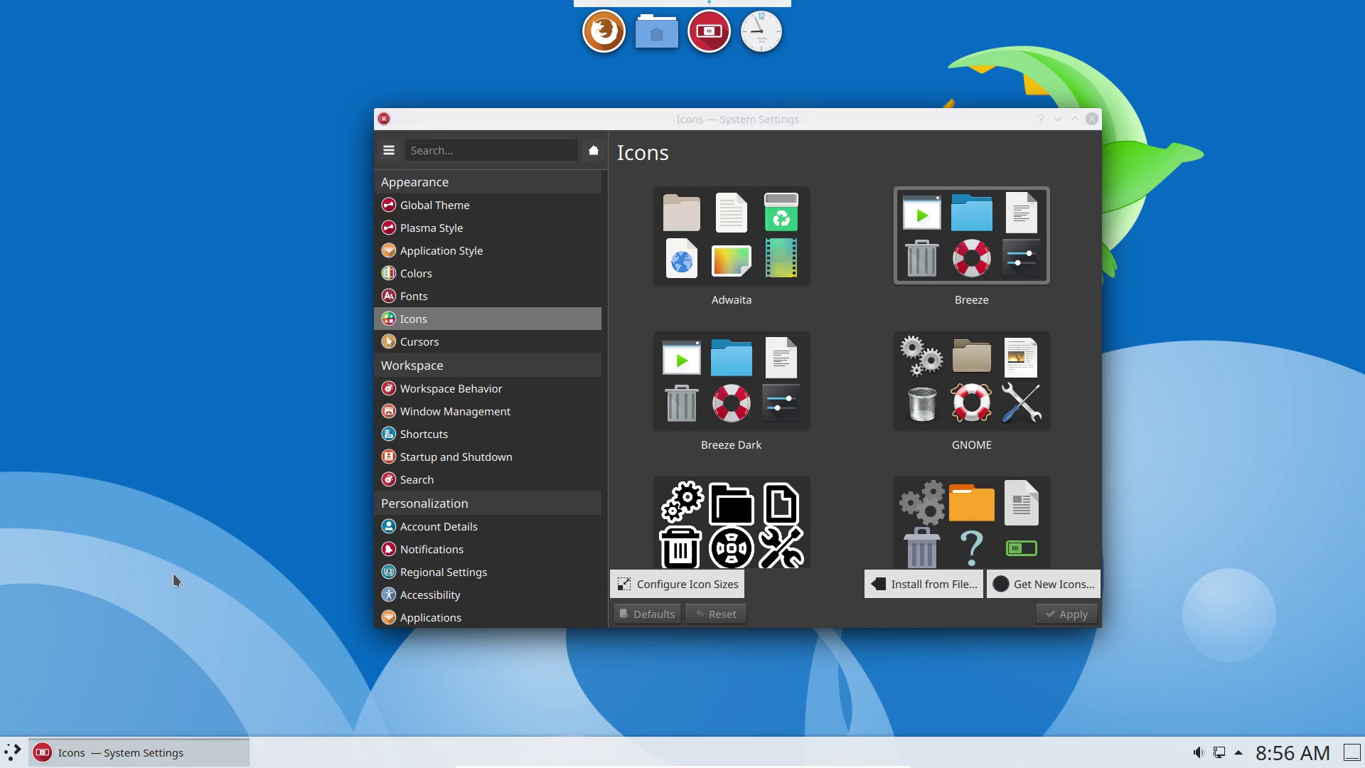
Launch Yakuake from the application menu and dismiss its welcome dialog.
{"action": "left_click", "coordinate": [13, 752]}
{"action": "type", "text": "ya"}
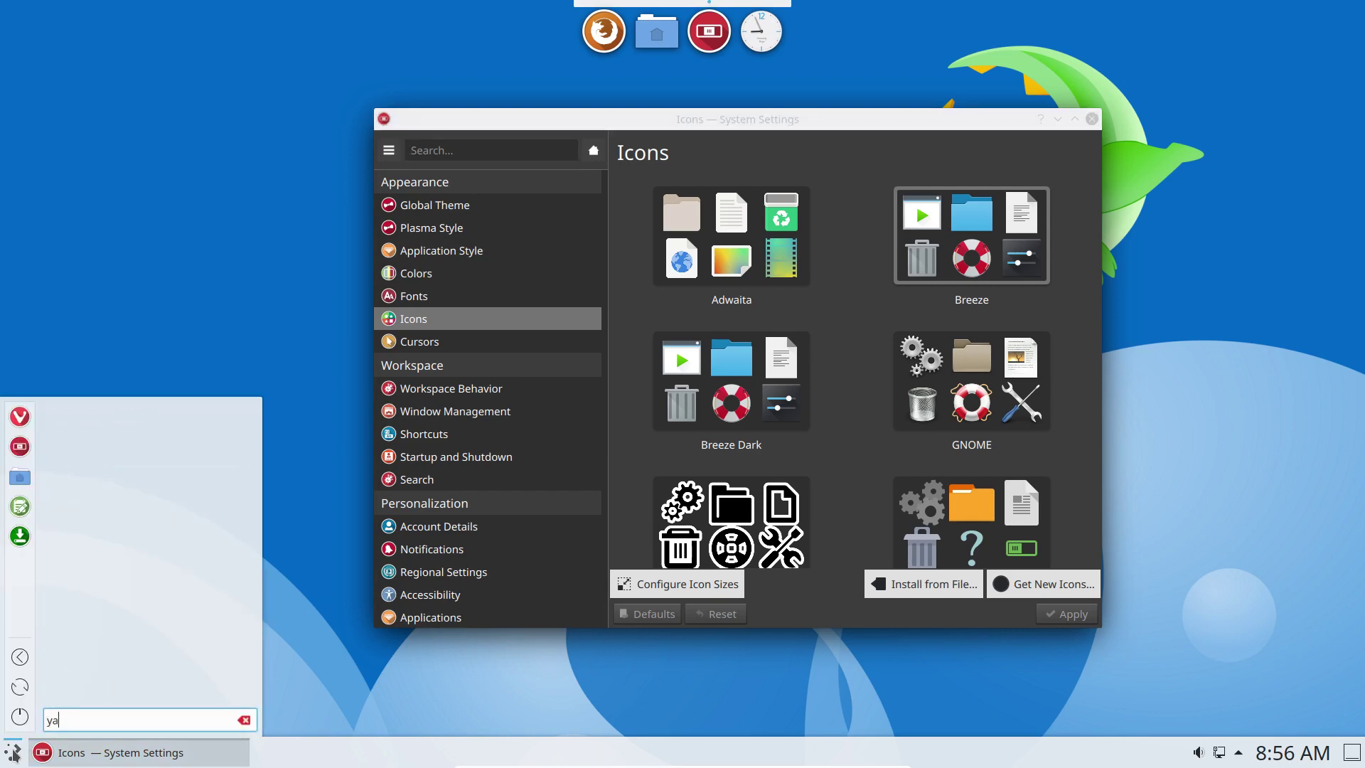
{"action": "type", "text": "ku"}
{"action": "key", "text": "Return"}
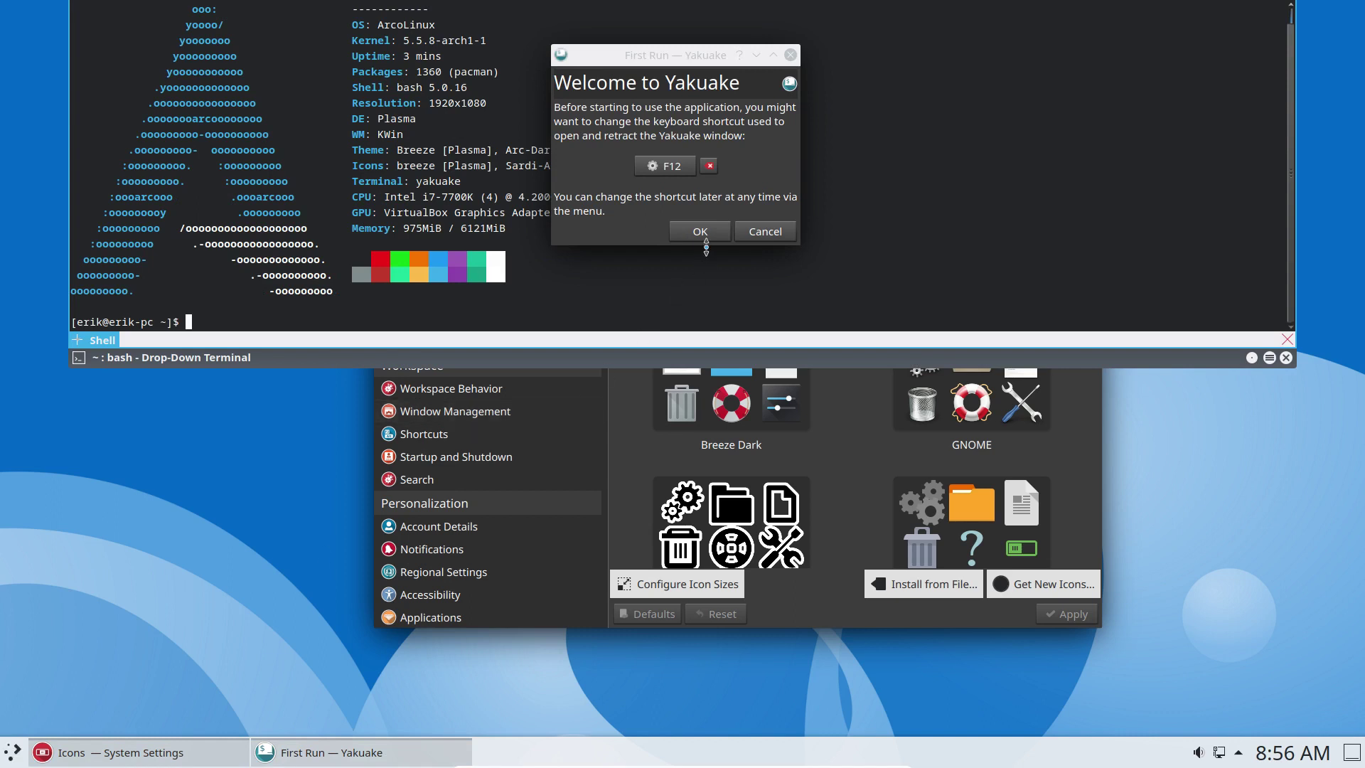
{"action": "left_click", "coordinate": [703, 234]}
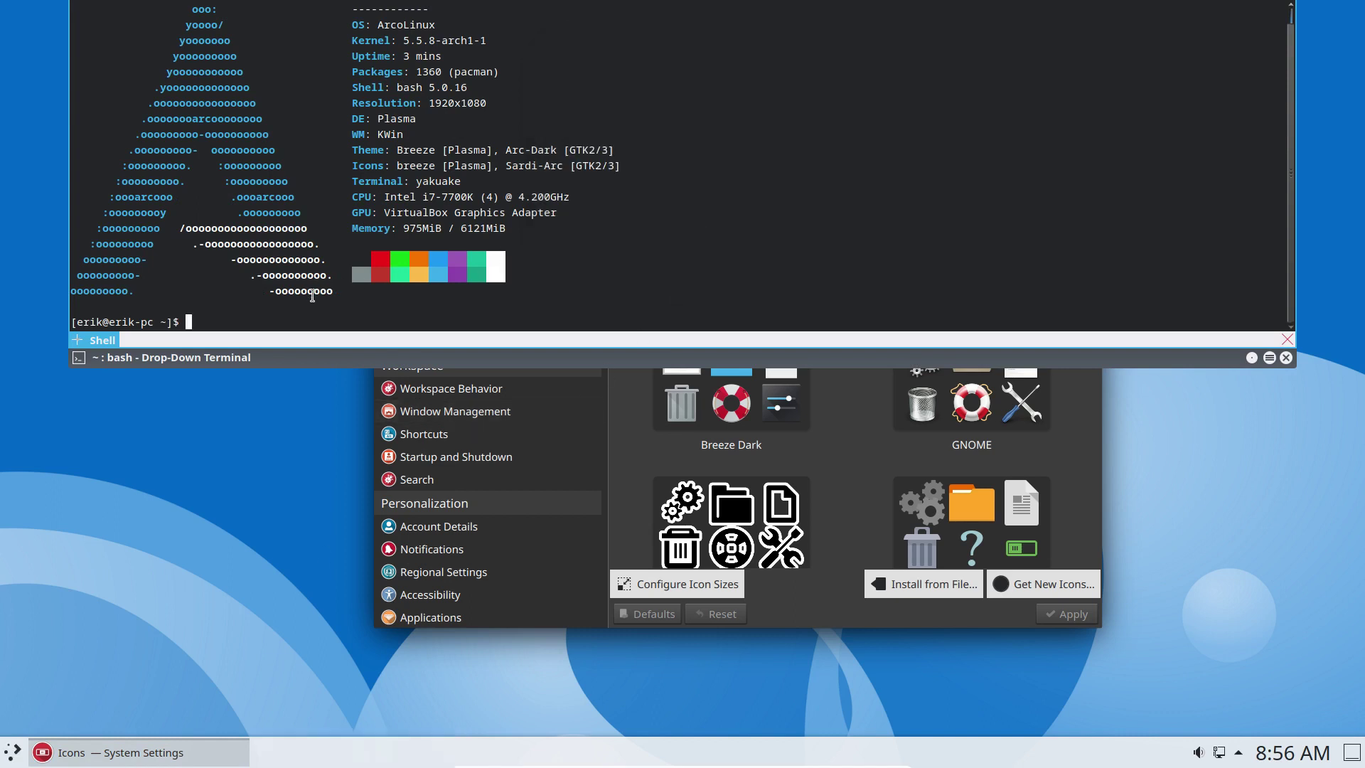
Install arcolinux-arc-kde with sudo pacman -S, entering the sudo password.
{"action": "type", "text": "sduo pac"}
{"action": "key", "text": "BackSpace"}
{"action": "key", "text": "BackSpace"}
{"action": "key", "text": "BackSpace"}
{"action": "key", "text": "BackSpace"}
{"action": "key", "text": "BackSpace"}
{"action": "key", "text": "BackSpace"}
{"action": "type", "text": "udo pacman -S"}
{"action": "type", "text": "arcolinux-arc-"}
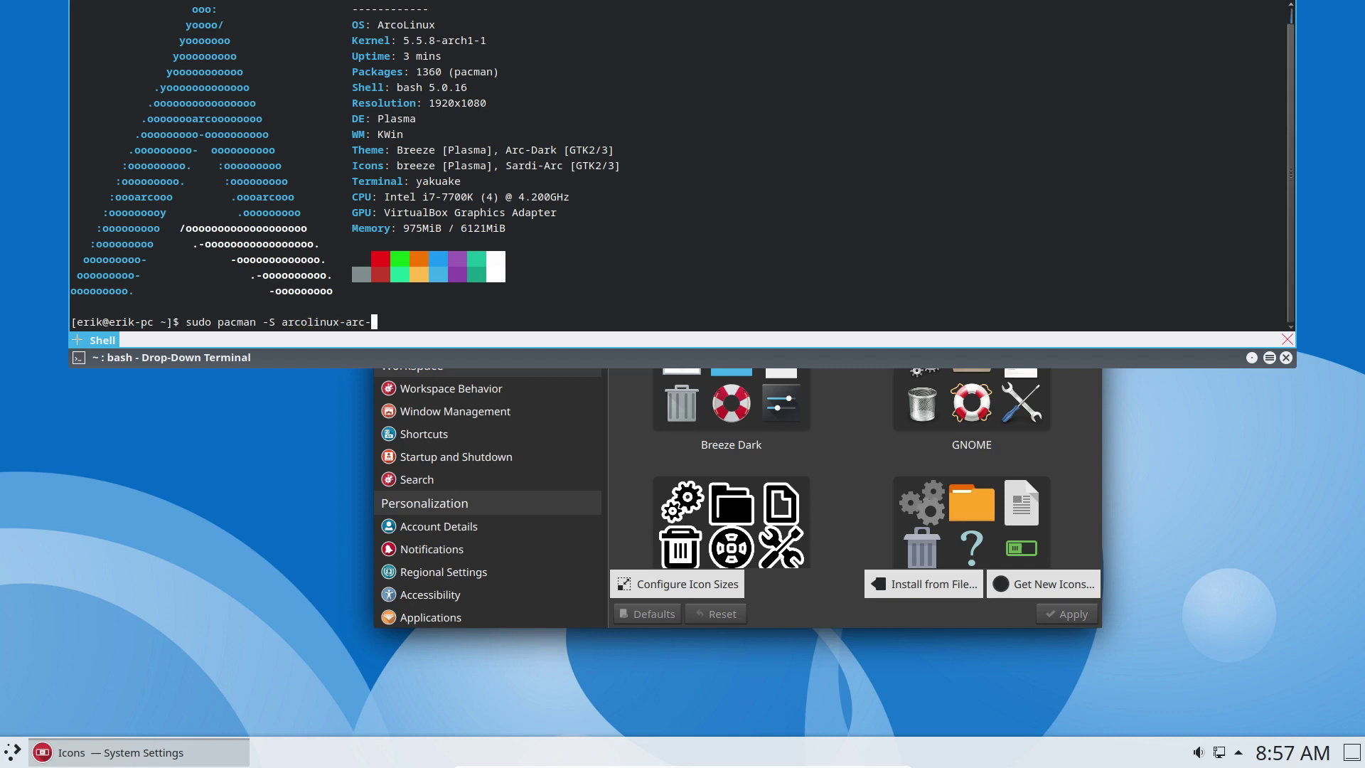
{"action": "key", "text": "Tab"}
{"action": "key", "text": "Tab"}
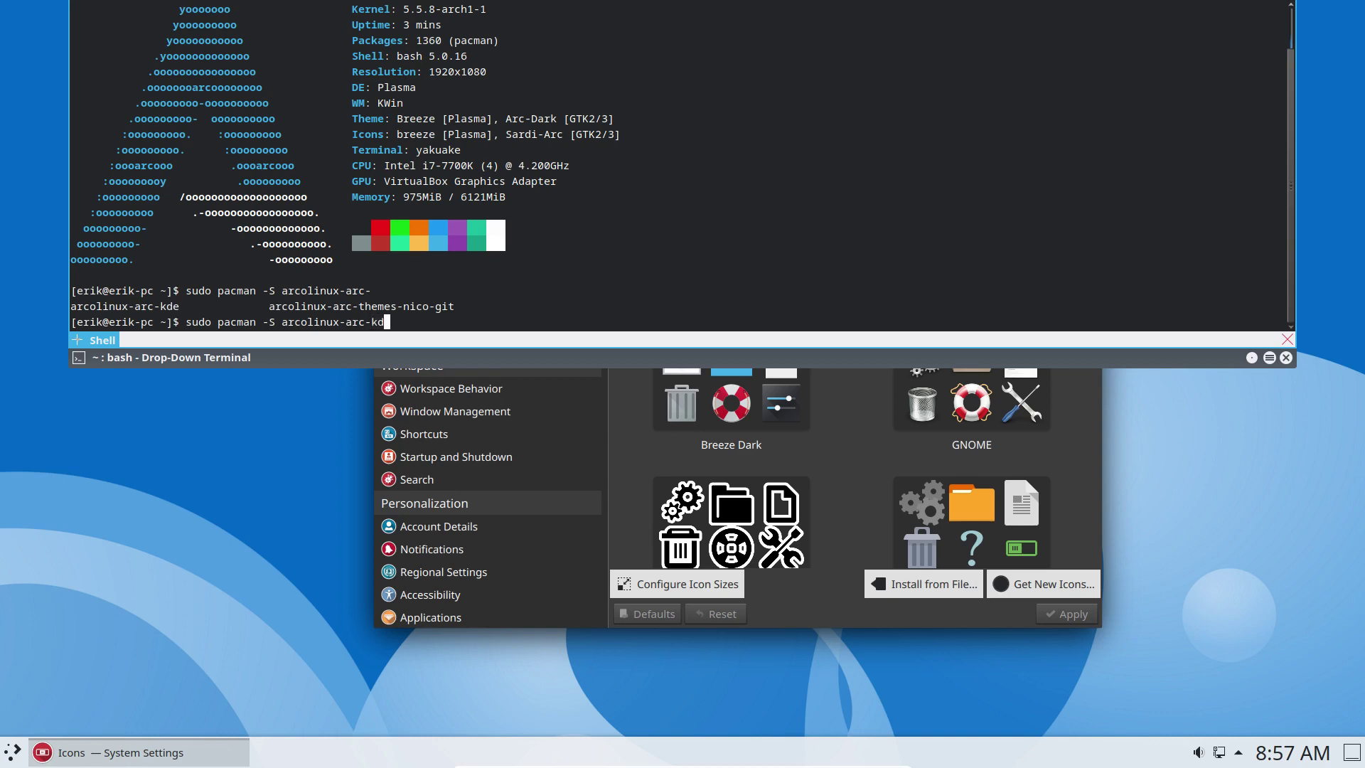
{"action": "type", "text": "kde"}
{"action": "key", "text": "Return"}
{"action": "key", "text": "Return"}
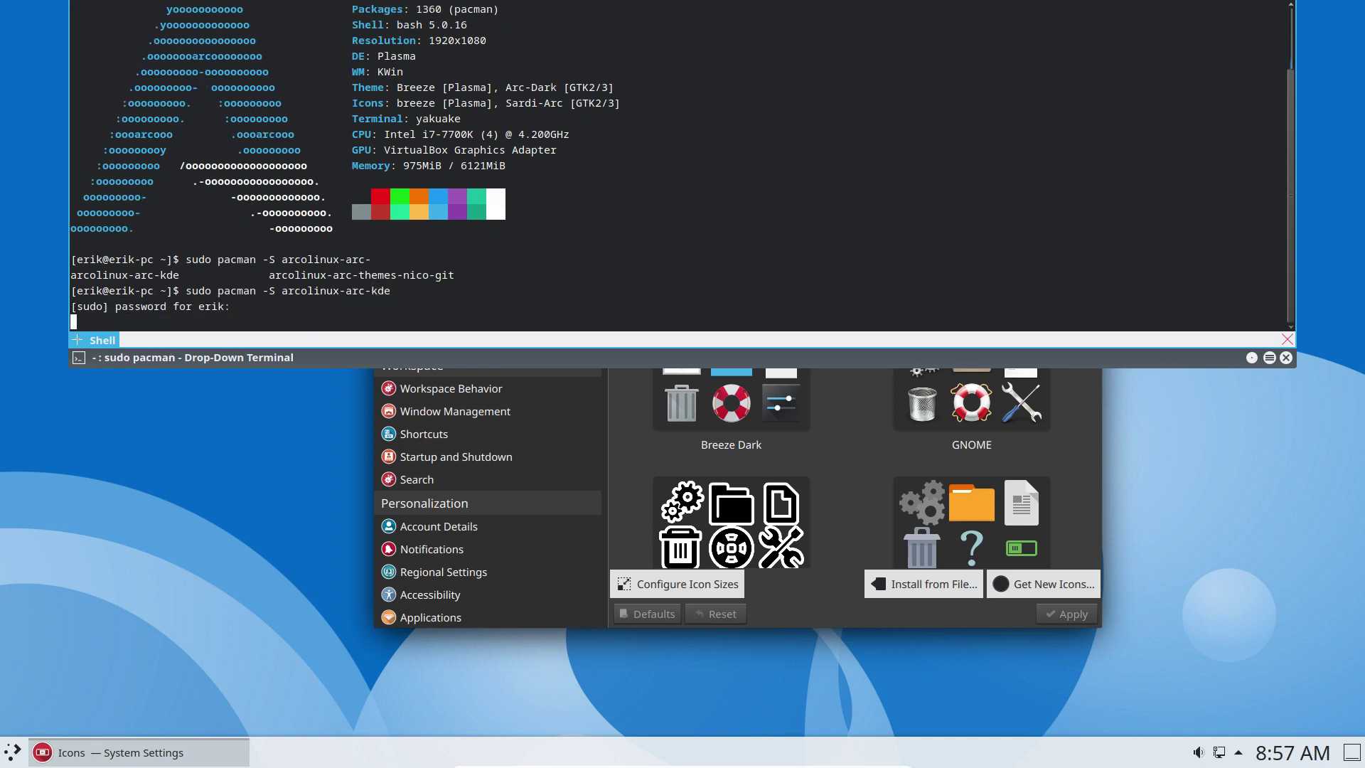
{"action": "key", "text": "Return"}
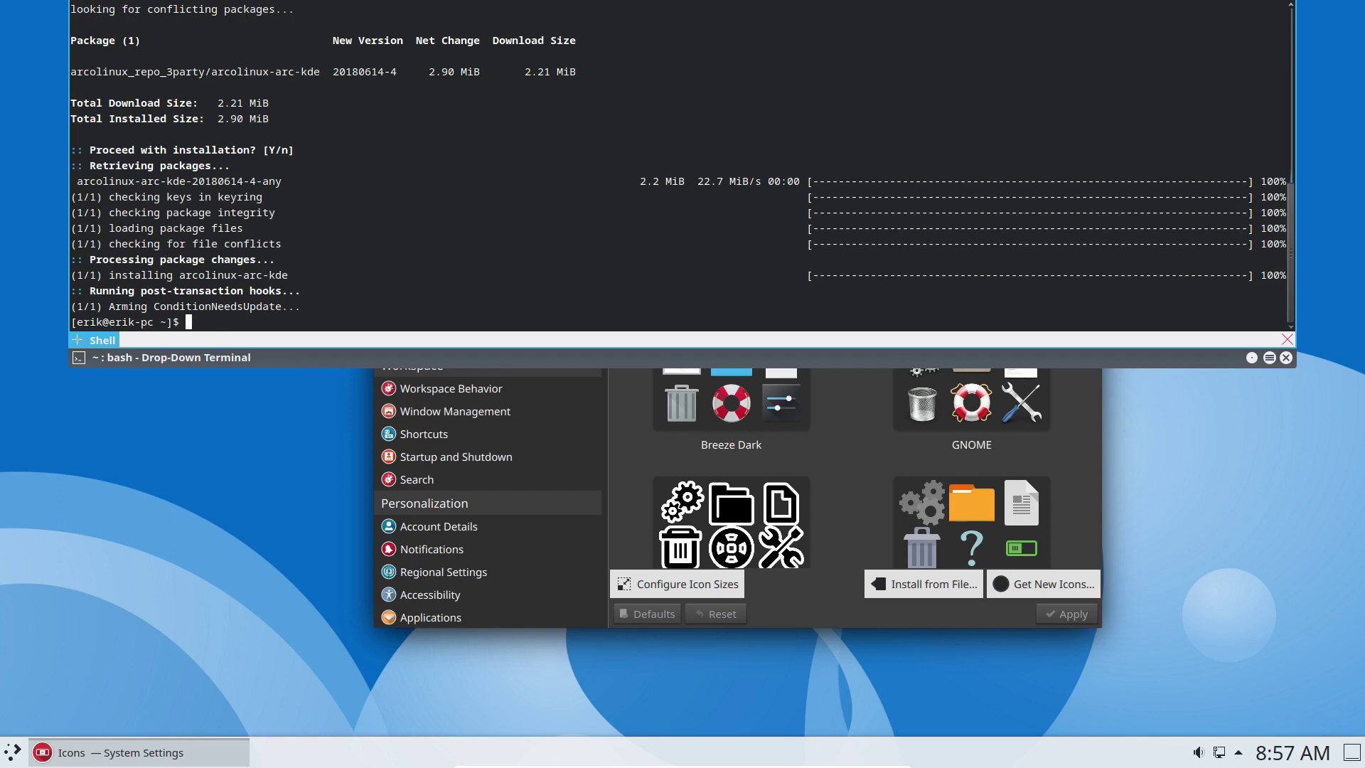
Start installing surfn-arc-breeze-icons-git with sudo pacman -S, then hide Yakuake.
{"action": "type", "text": "sudo pacman "}
{"action": "type", "text": "-S arco"}
{"action": "type", "text": "sru"}
{"action": "type", "text": "rfn-"}
{"action": "key", "text": "Tab"}
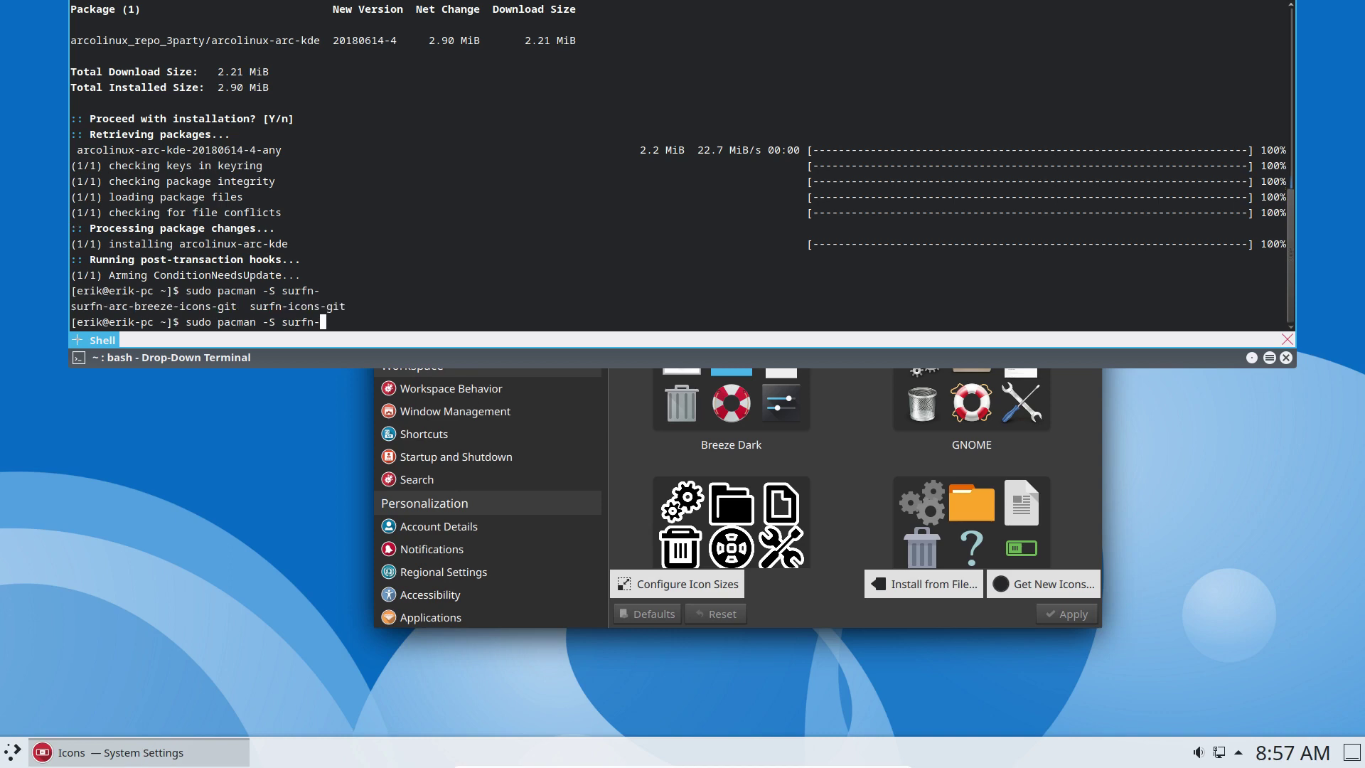
{"action": "type", "text": "arc"}
{"action": "key", "text": "Tab"}
{"action": "key", "text": "Return"}
{"action": "key", "text": "Return"}
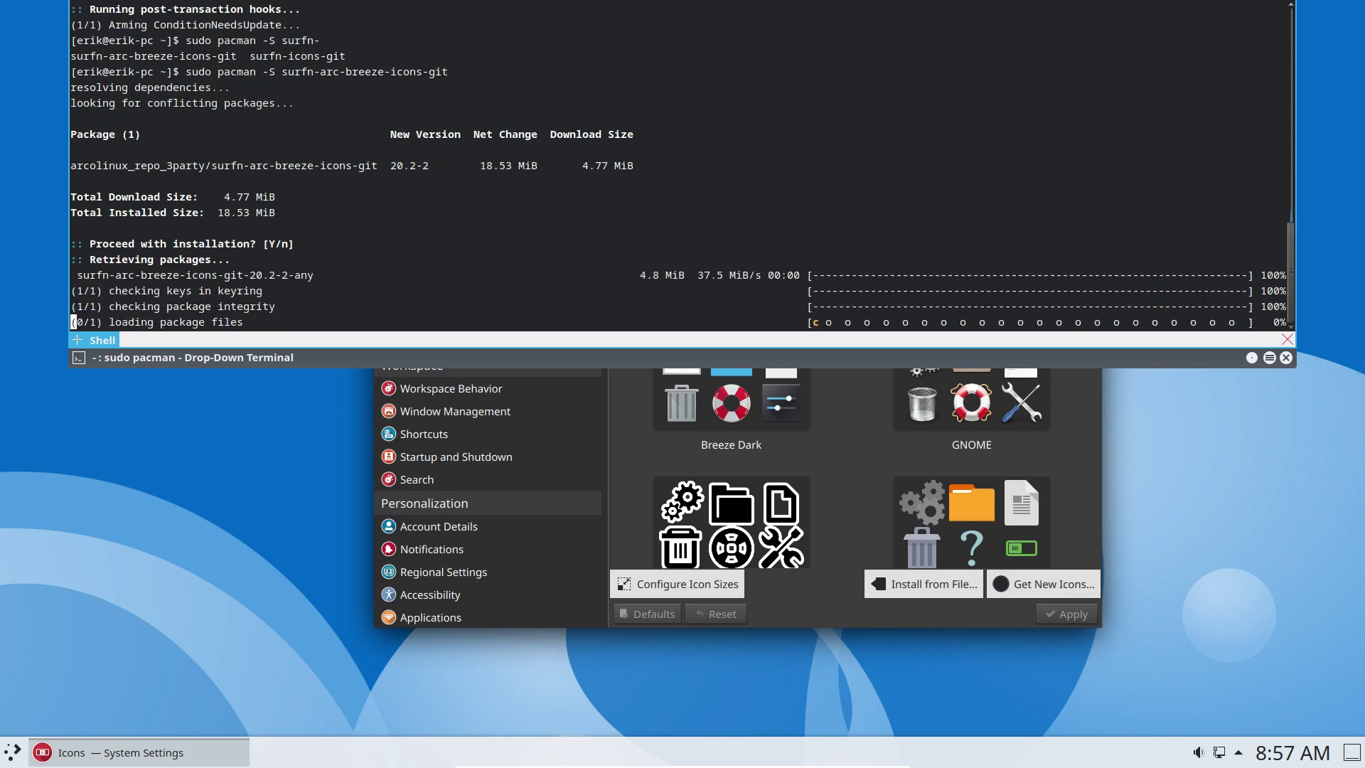
{"action": "key", "text": "F12"}
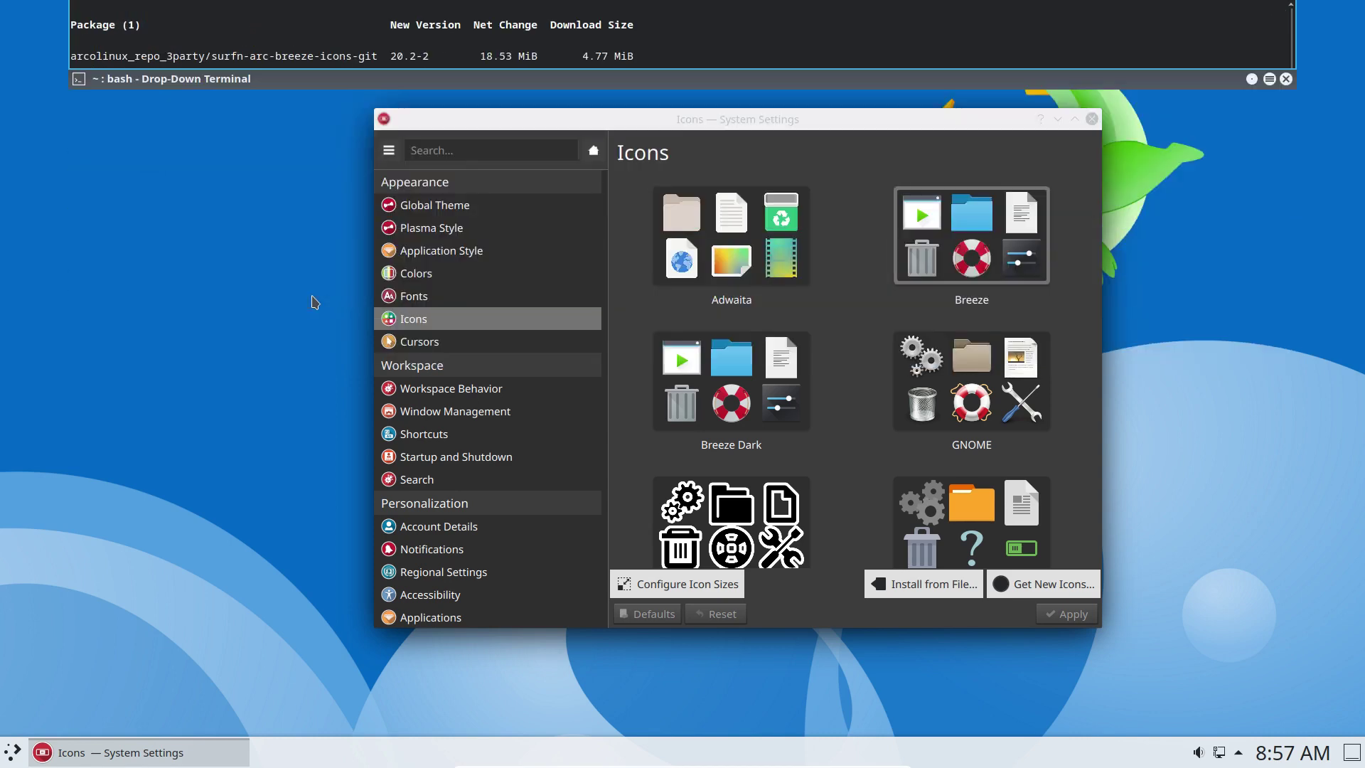
Browse the Global Theme and Plasma Style pages and preview the Breeze Plasma style.
{"action": "left_click", "coordinate": [496, 220]}
{"action": "left_click", "coordinate": [497, 212]}
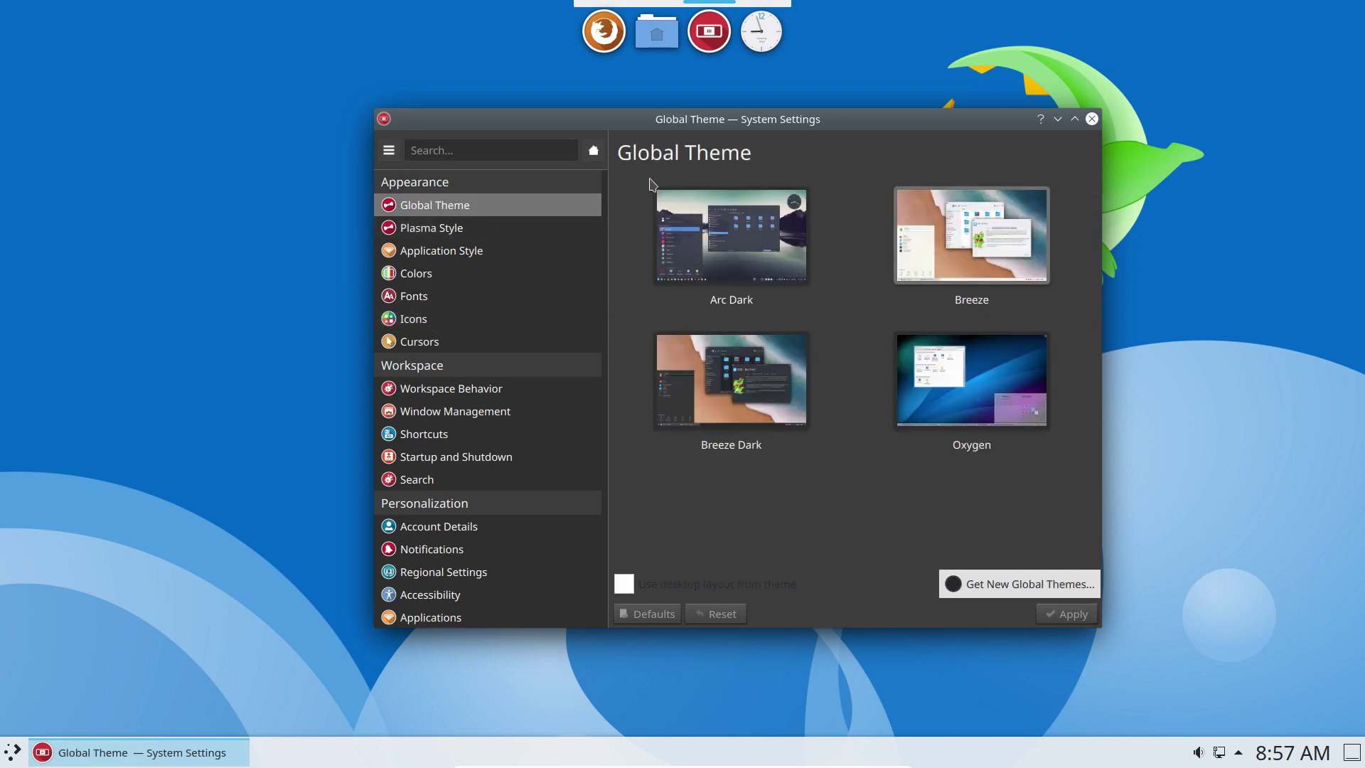
{"action": "left_click_drag", "start_coordinate": [777, 119], "coordinate": [524, 79]}
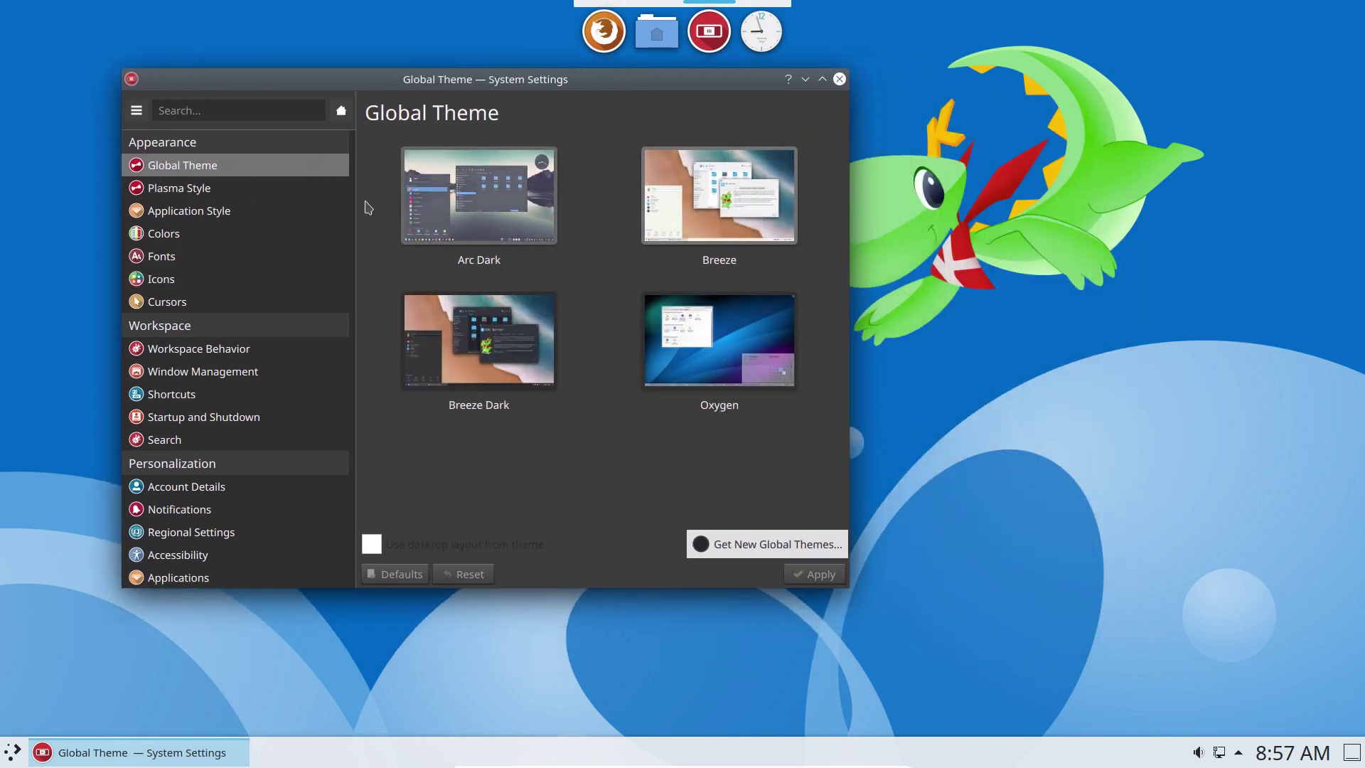
{"action": "left_click", "coordinate": [229, 196]}
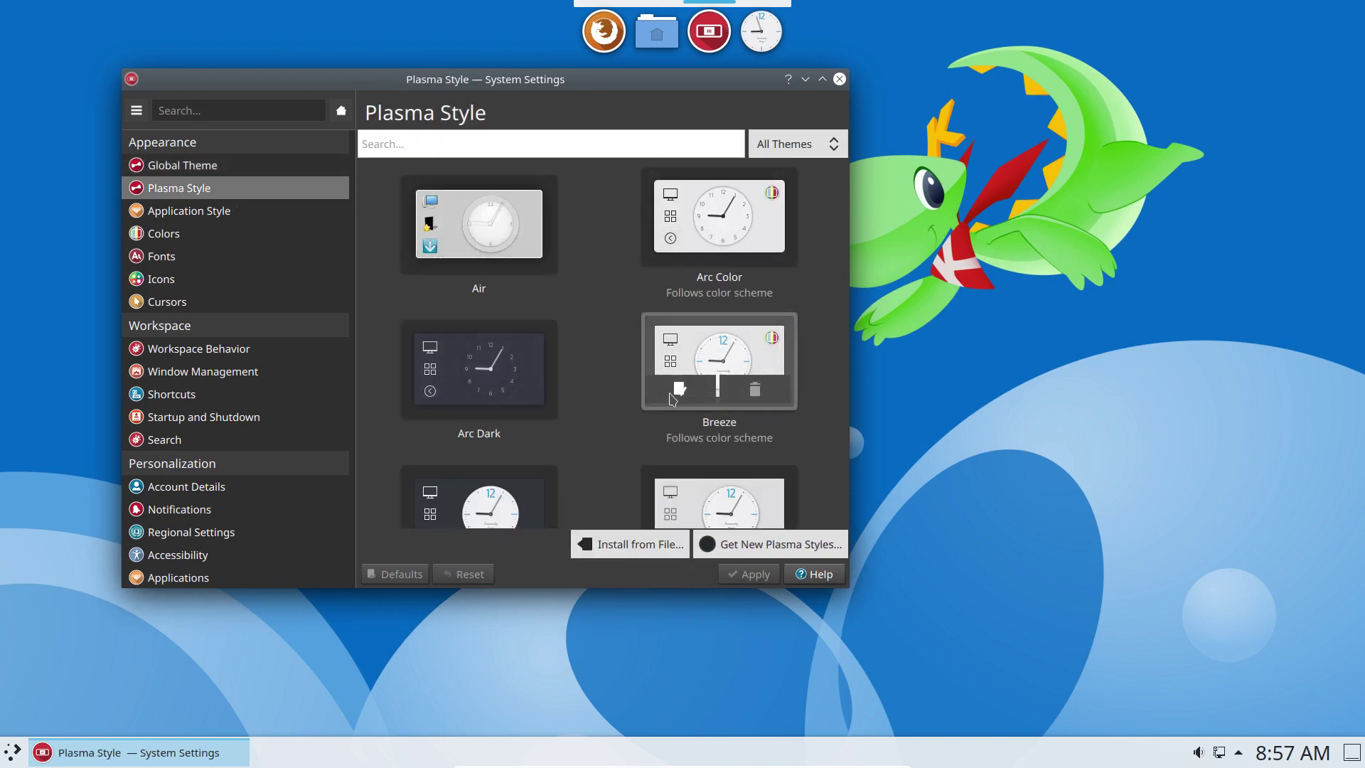
{"action": "left_click", "coordinate": [677, 396]}
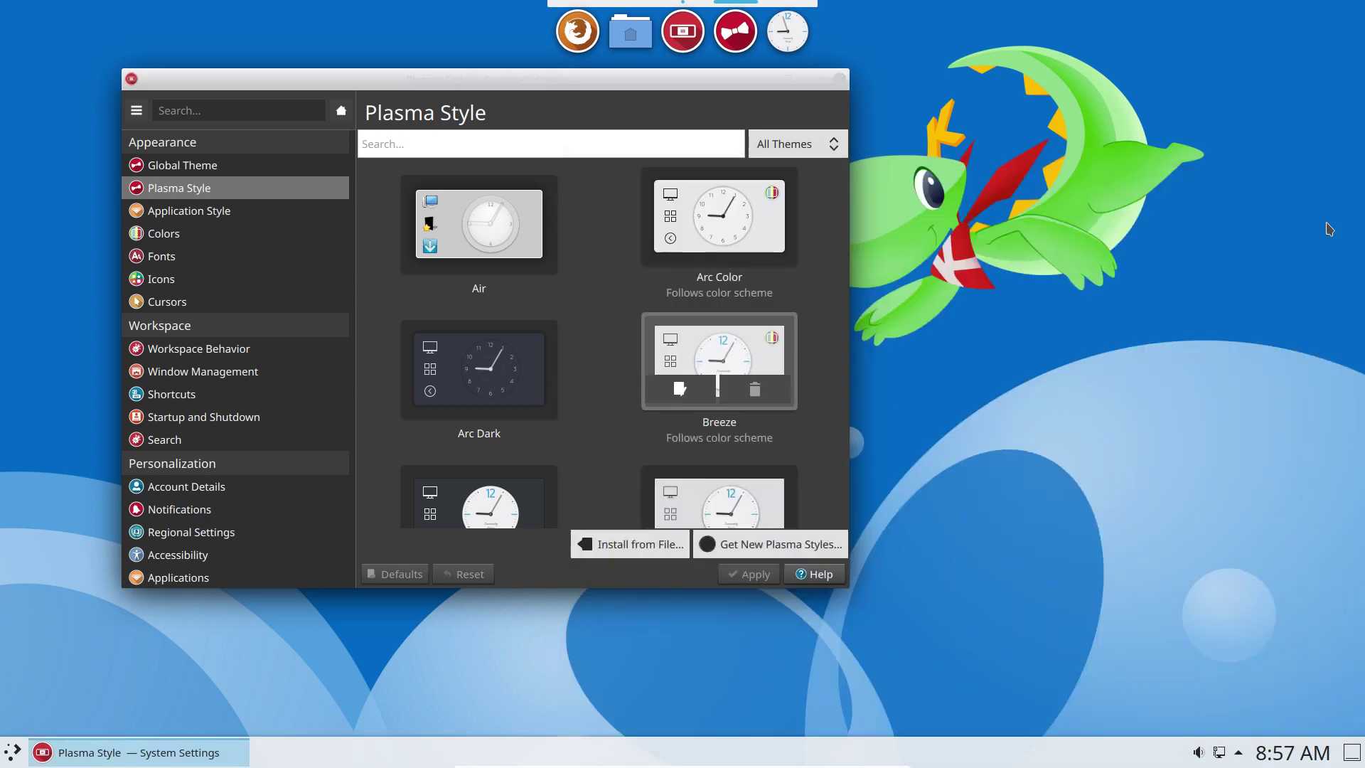
{"action": "left_click", "coordinate": [1355, 177]}
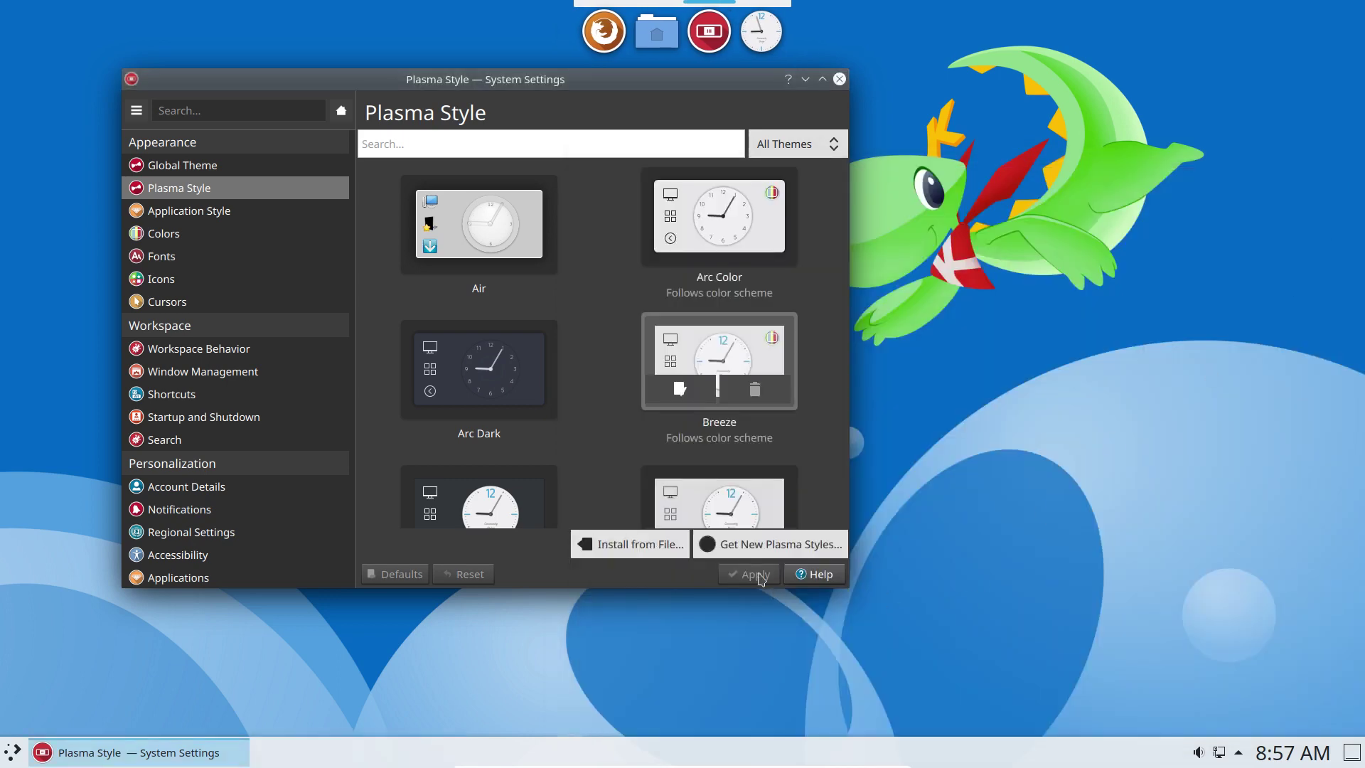
Check Application Style, maximize System Settings, and return to the Plasma Style page.
{"action": "left_click", "coordinate": [203, 216]}
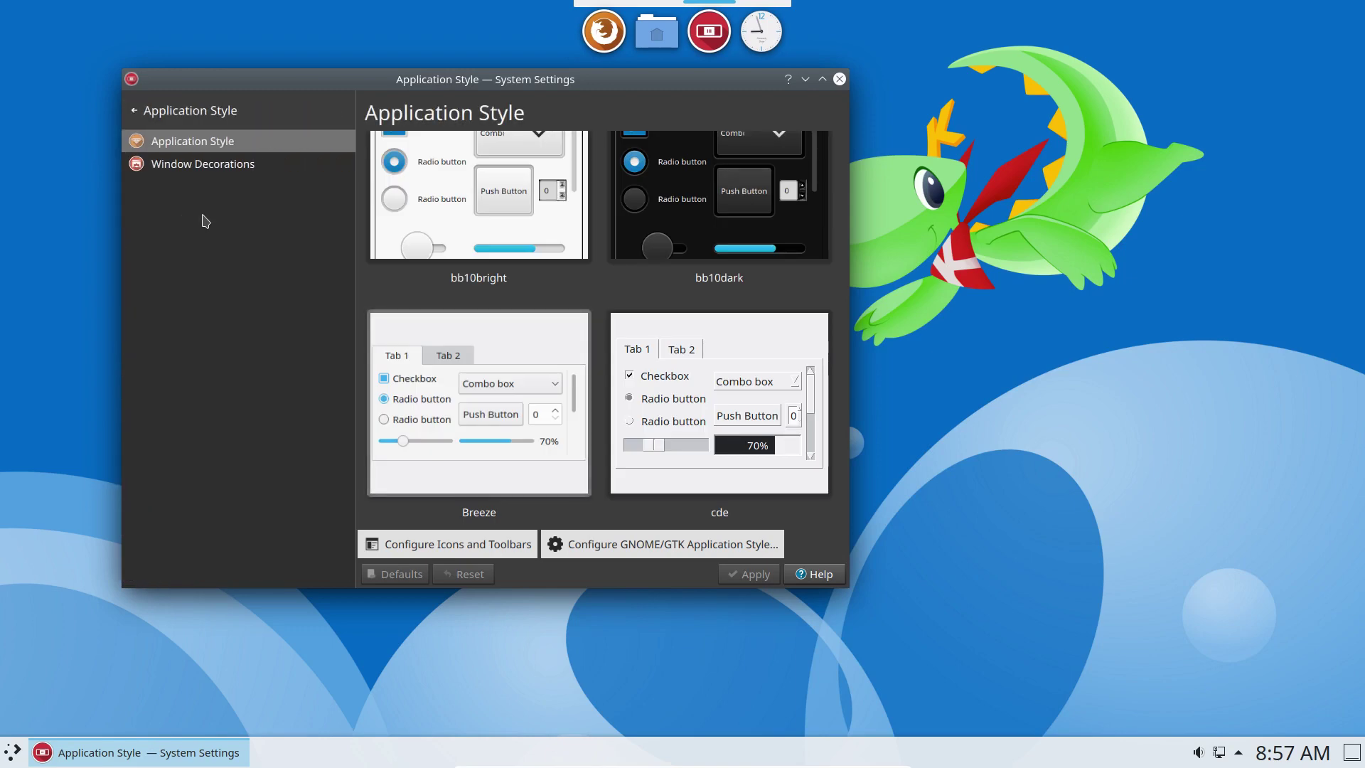
{"action": "double_click", "coordinate": [471, 84]}
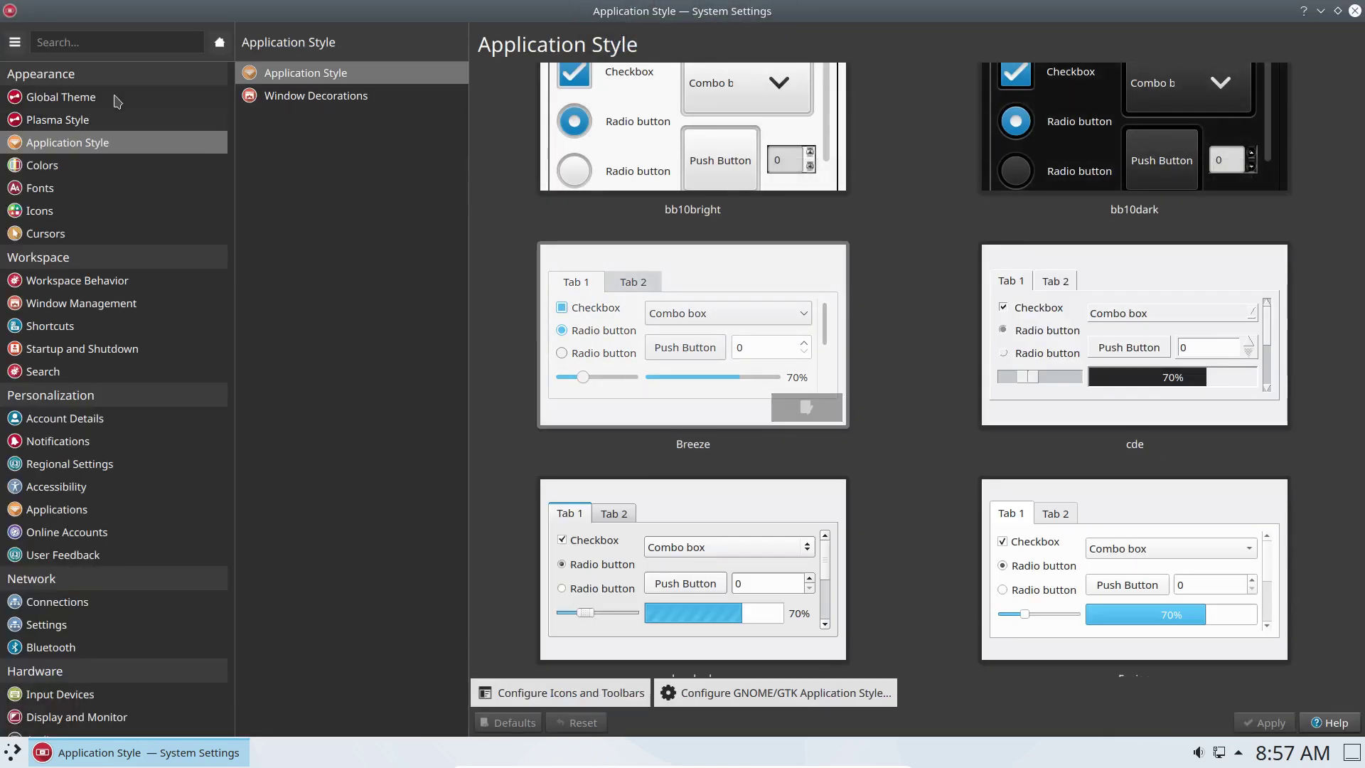
{"action": "left_click", "coordinate": [90, 119]}
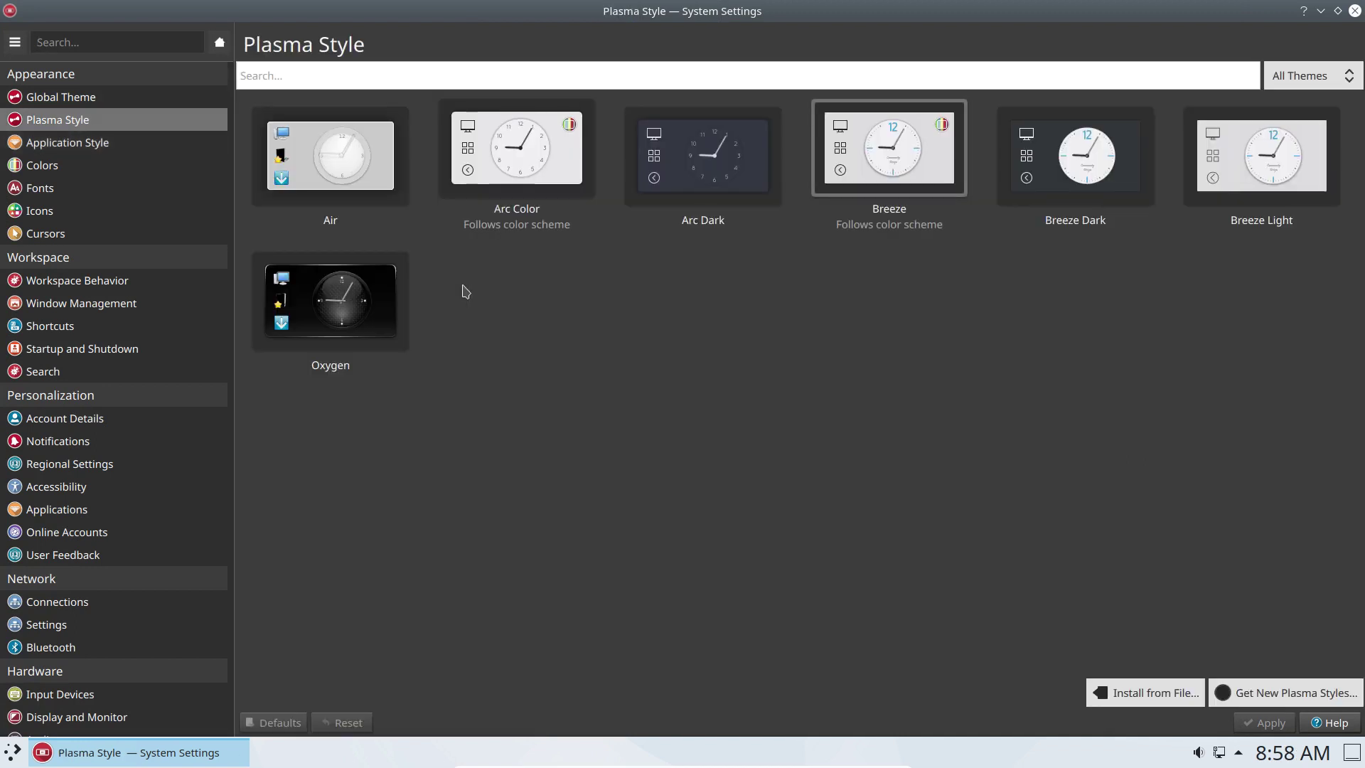
Select and apply Arc Dark as the Plasma style.
{"action": "left_click", "coordinate": [723, 162]}
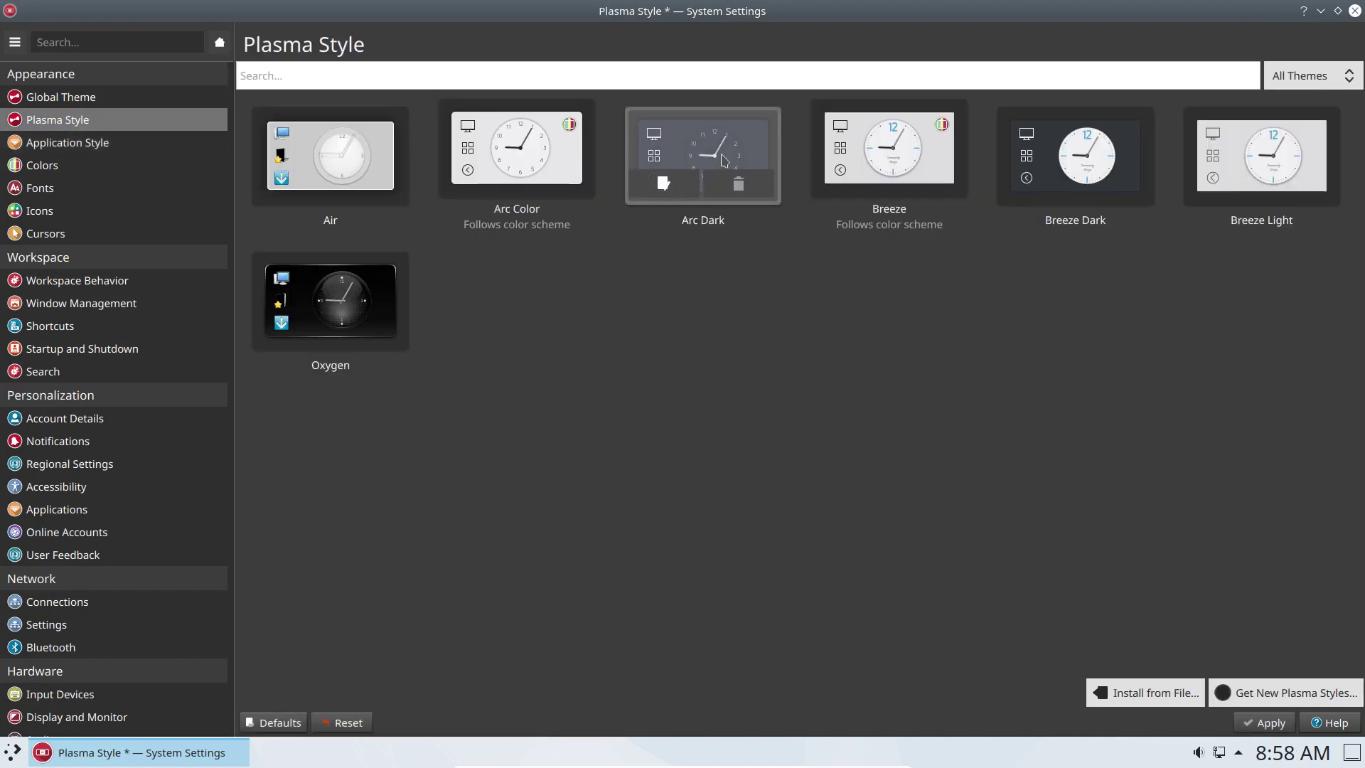
{"action": "left_click", "coordinate": [1270, 722]}
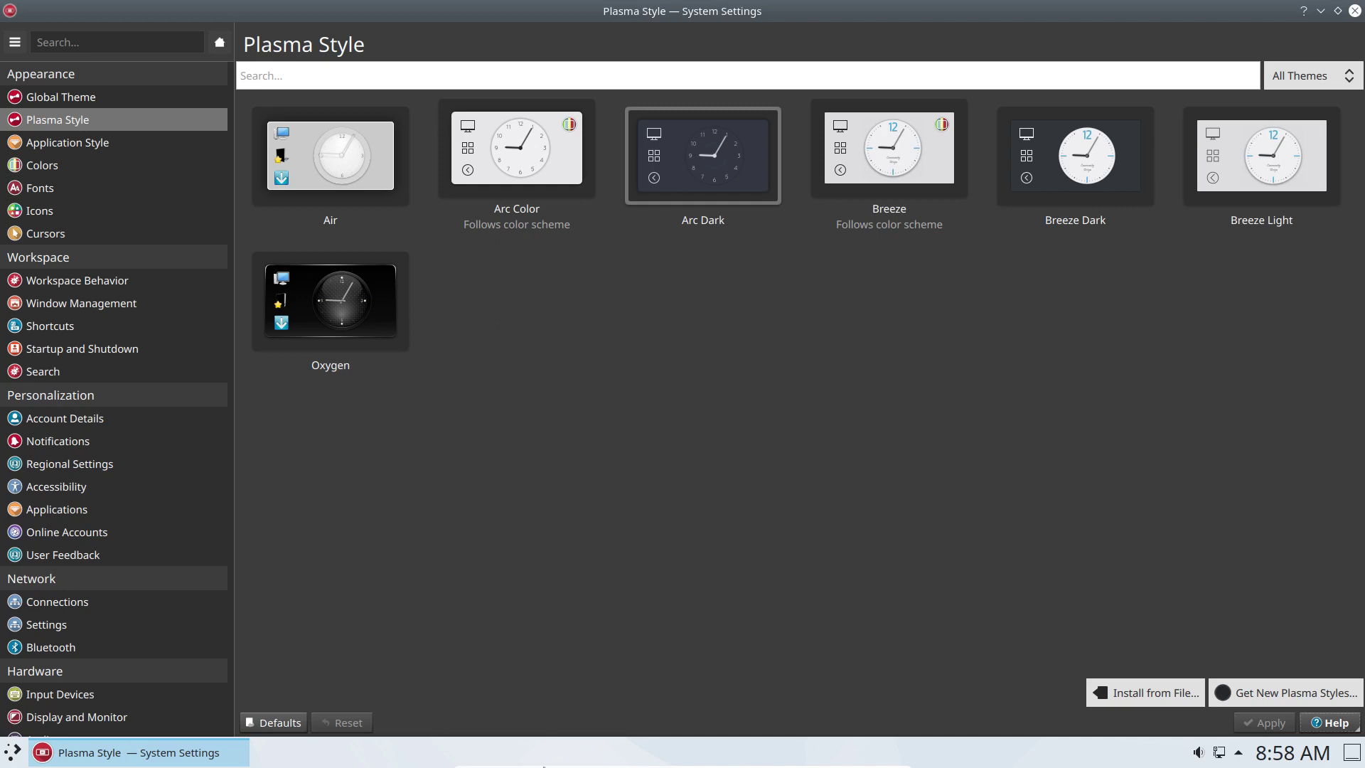
{"action": "left_click", "coordinate": [15, 758]}
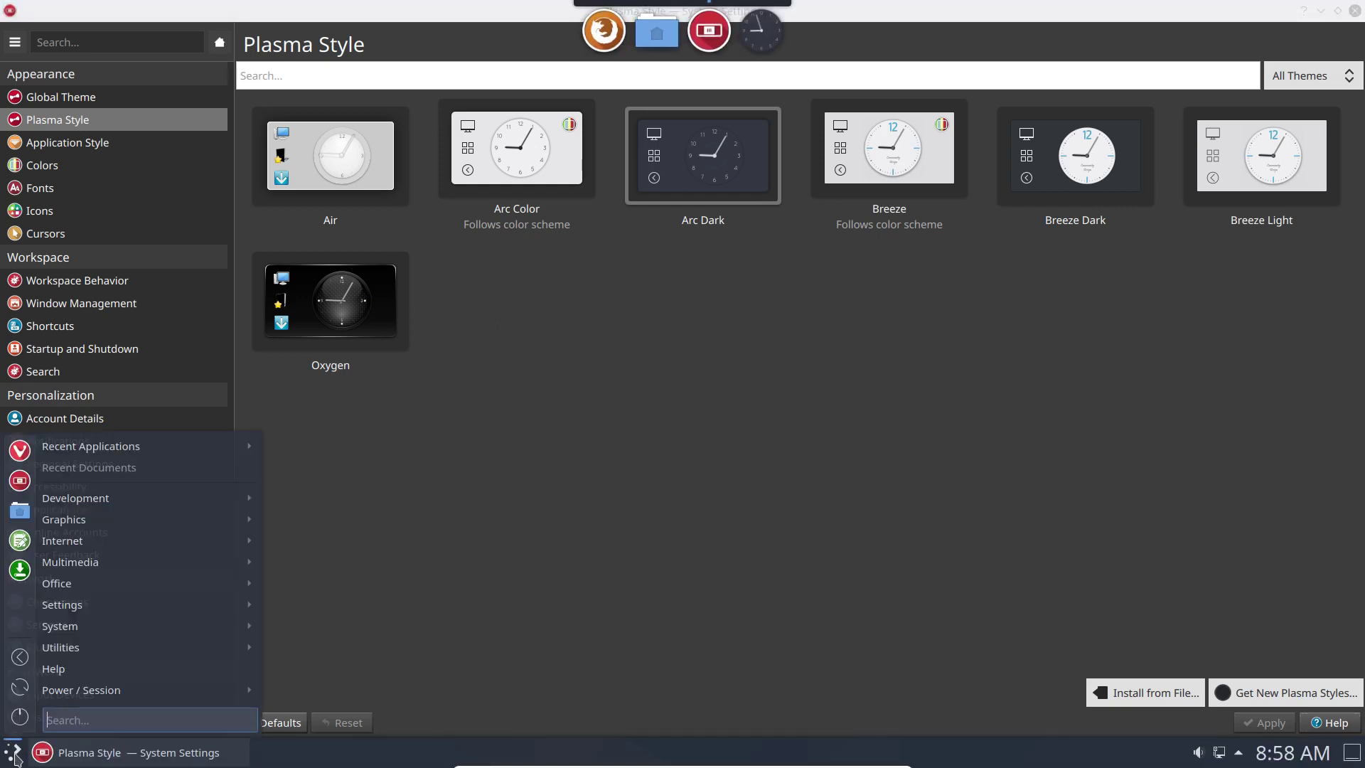
{"action": "left_click", "coordinate": [15, 757]}
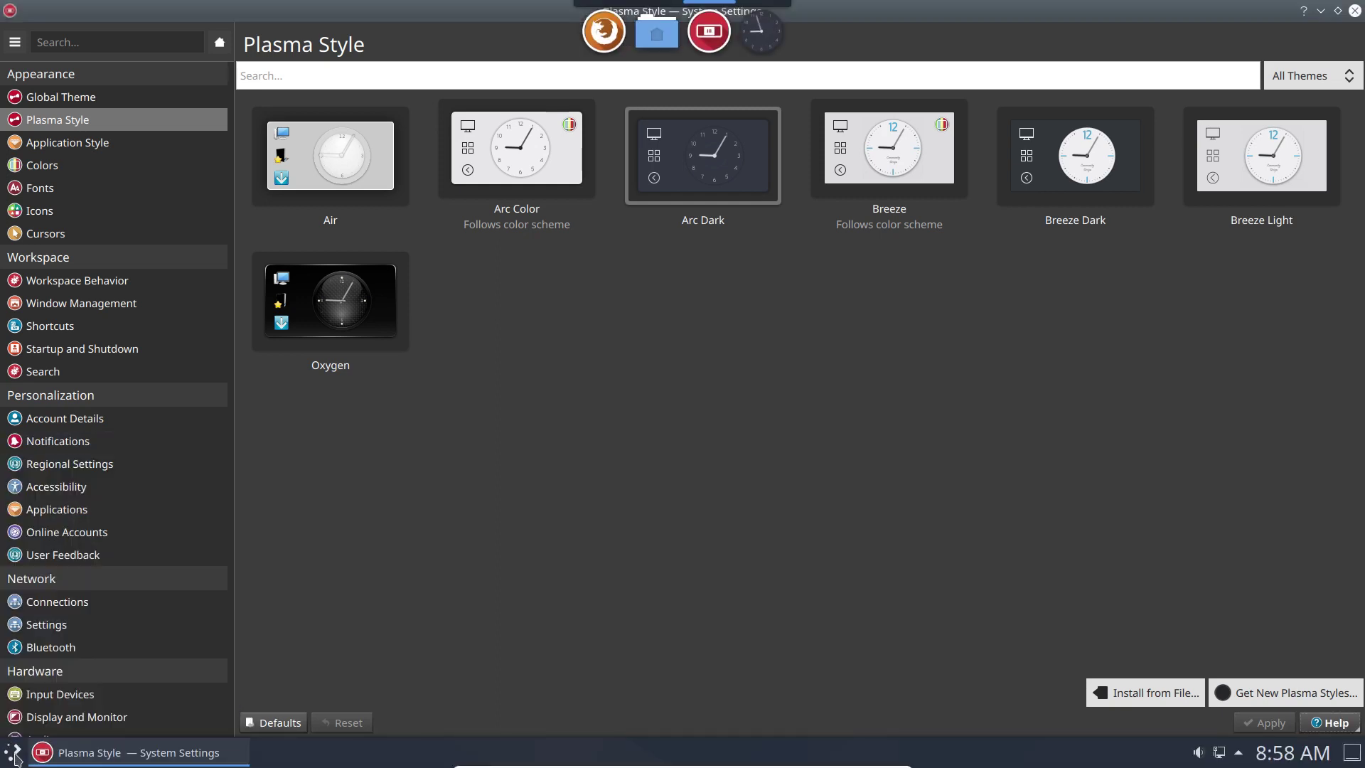
Apply Breeze Dark as the global theme, then switch back and apply Breeze.
{"action": "left_click", "coordinate": [131, 143]}
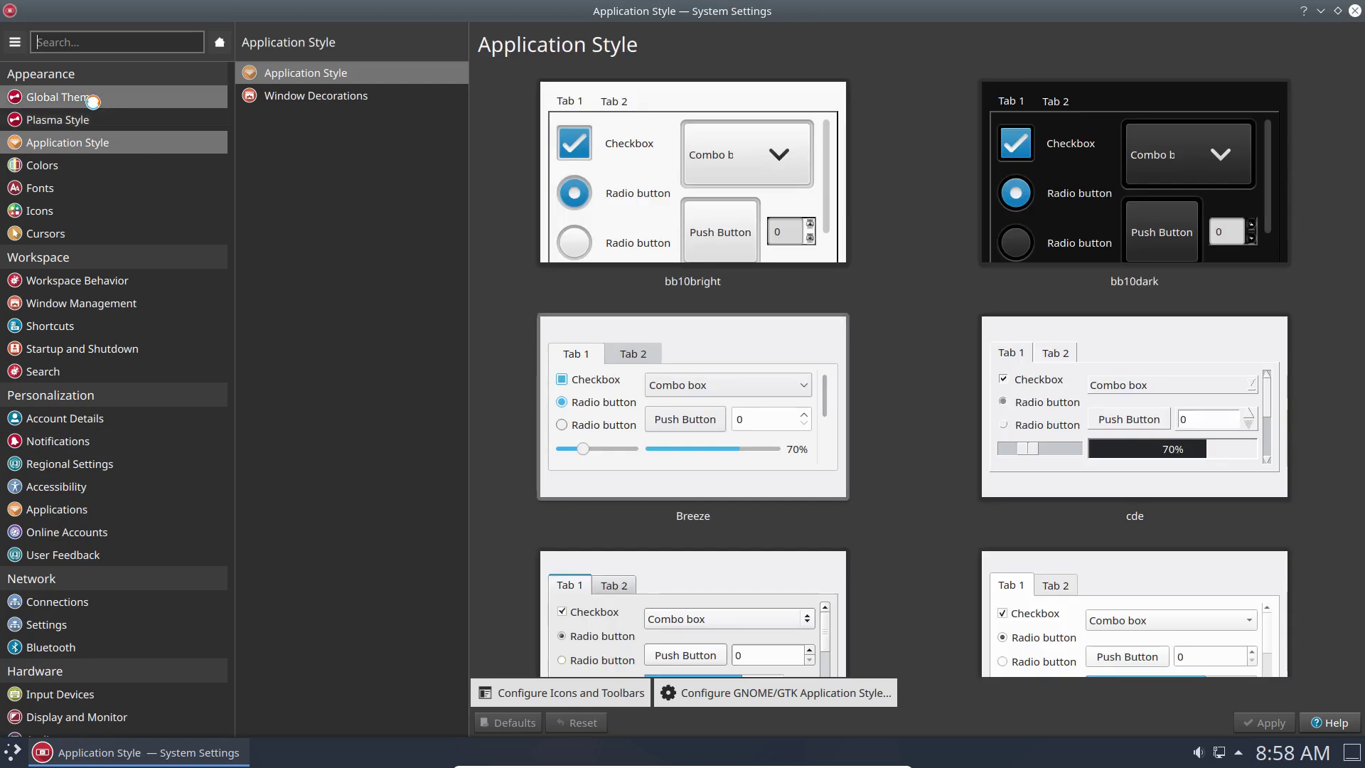
{"action": "left_click", "coordinate": [95, 105]}
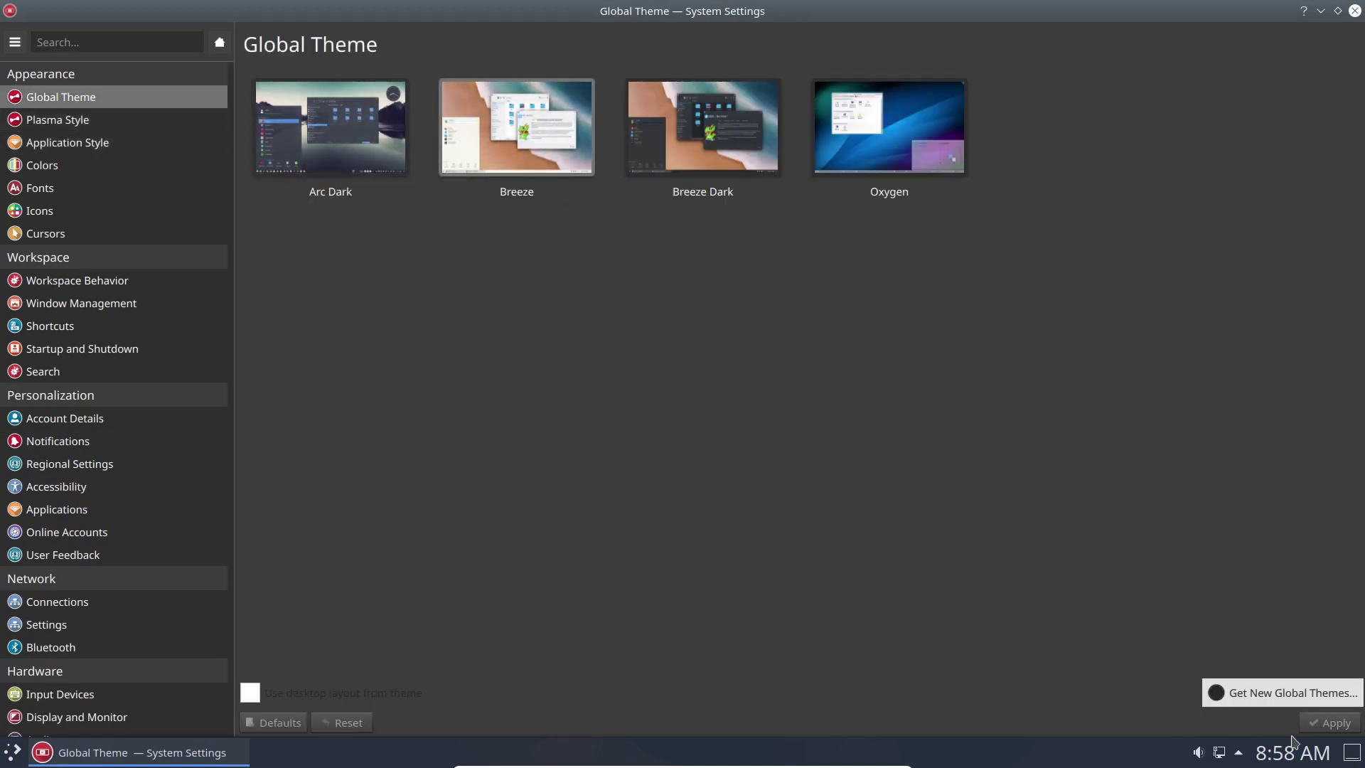
{"action": "left_click", "coordinate": [754, 143]}
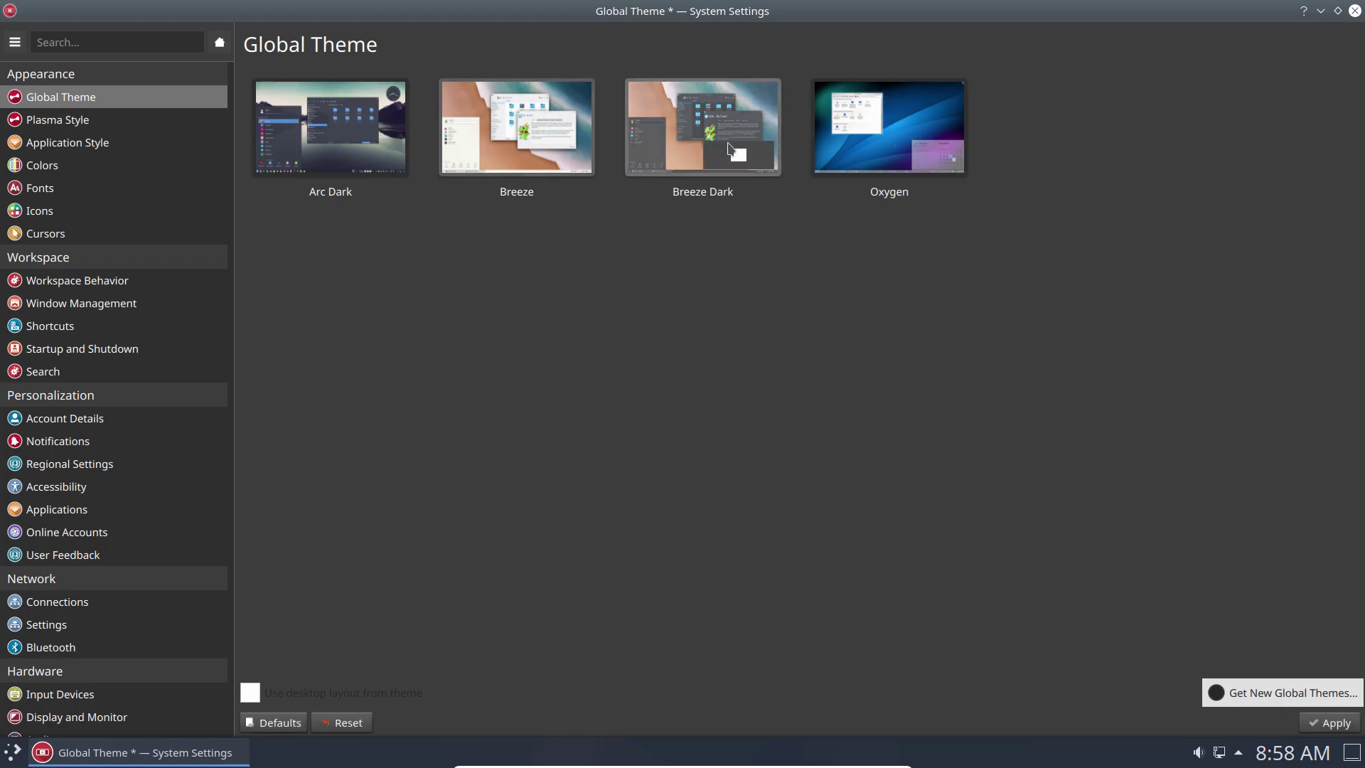
{"action": "left_click", "coordinate": [1335, 722]}
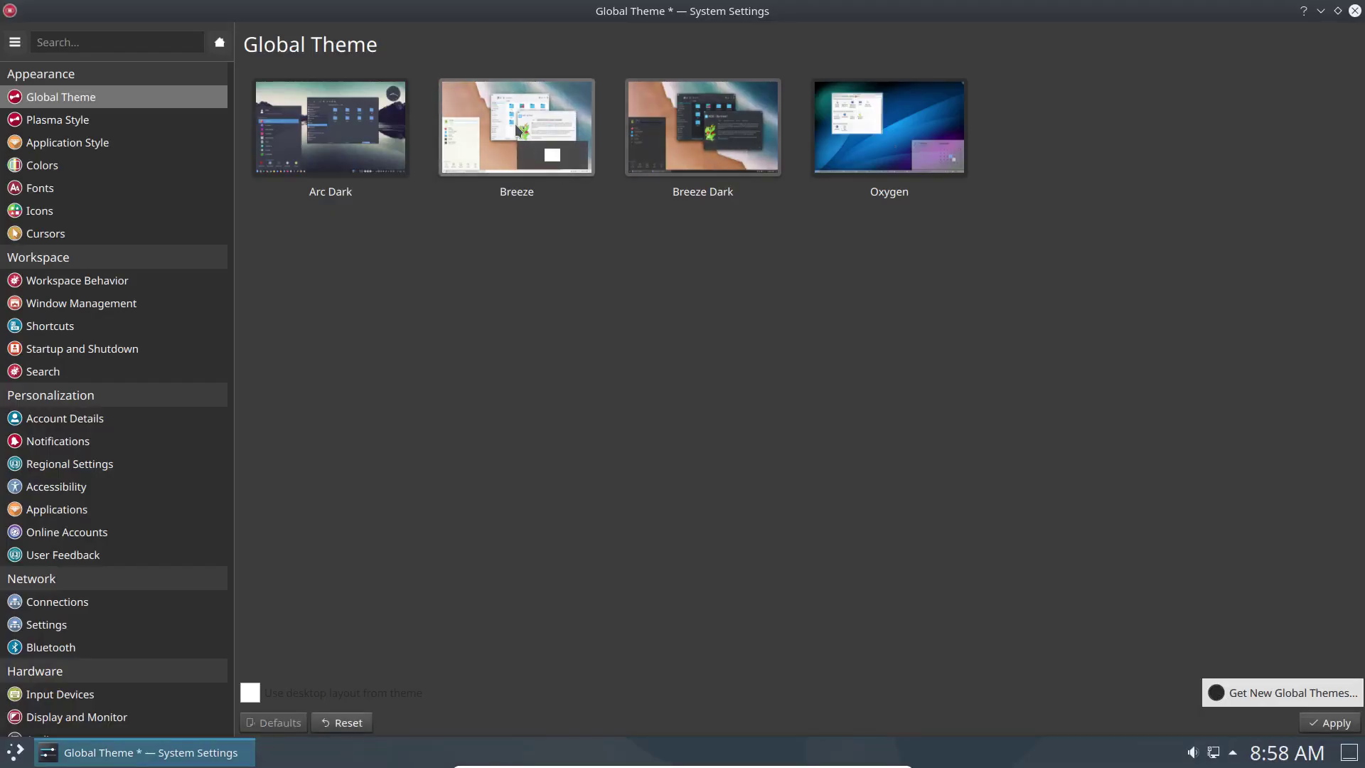
{"action": "left_click", "coordinate": [515, 123]}
{"action": "left_click", "coordinate": [1336, 722]}
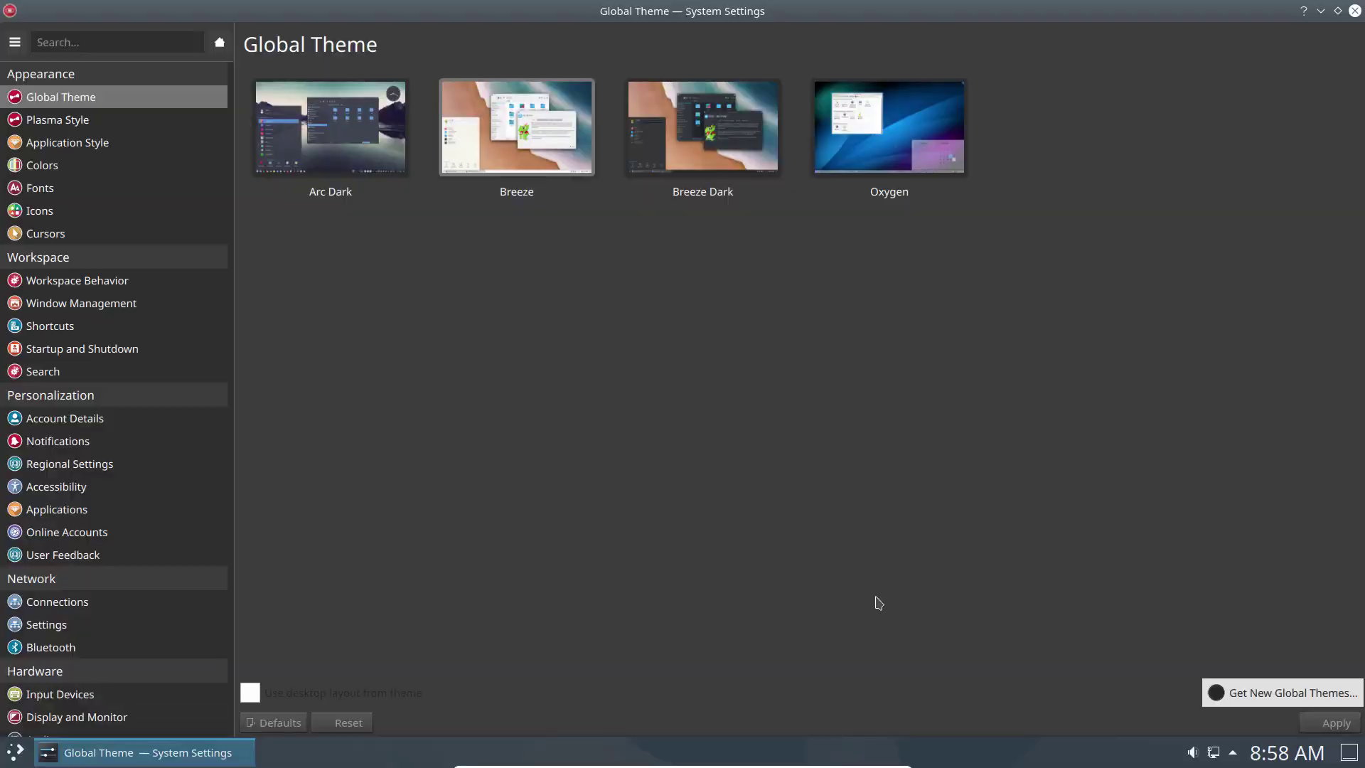
{"action": "left_click", "coordinate": [1355, 11]}
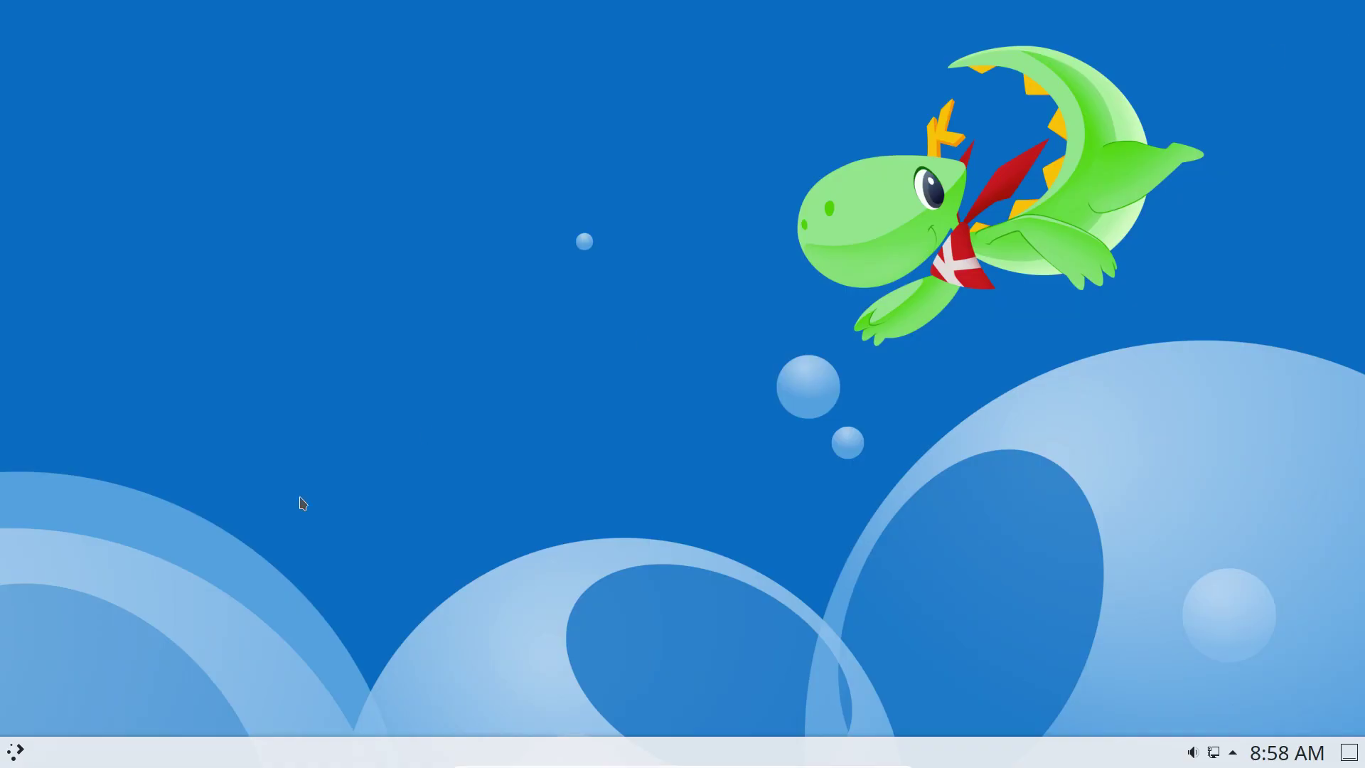
{"action": "left_click", "coordinate": [15, 751]}
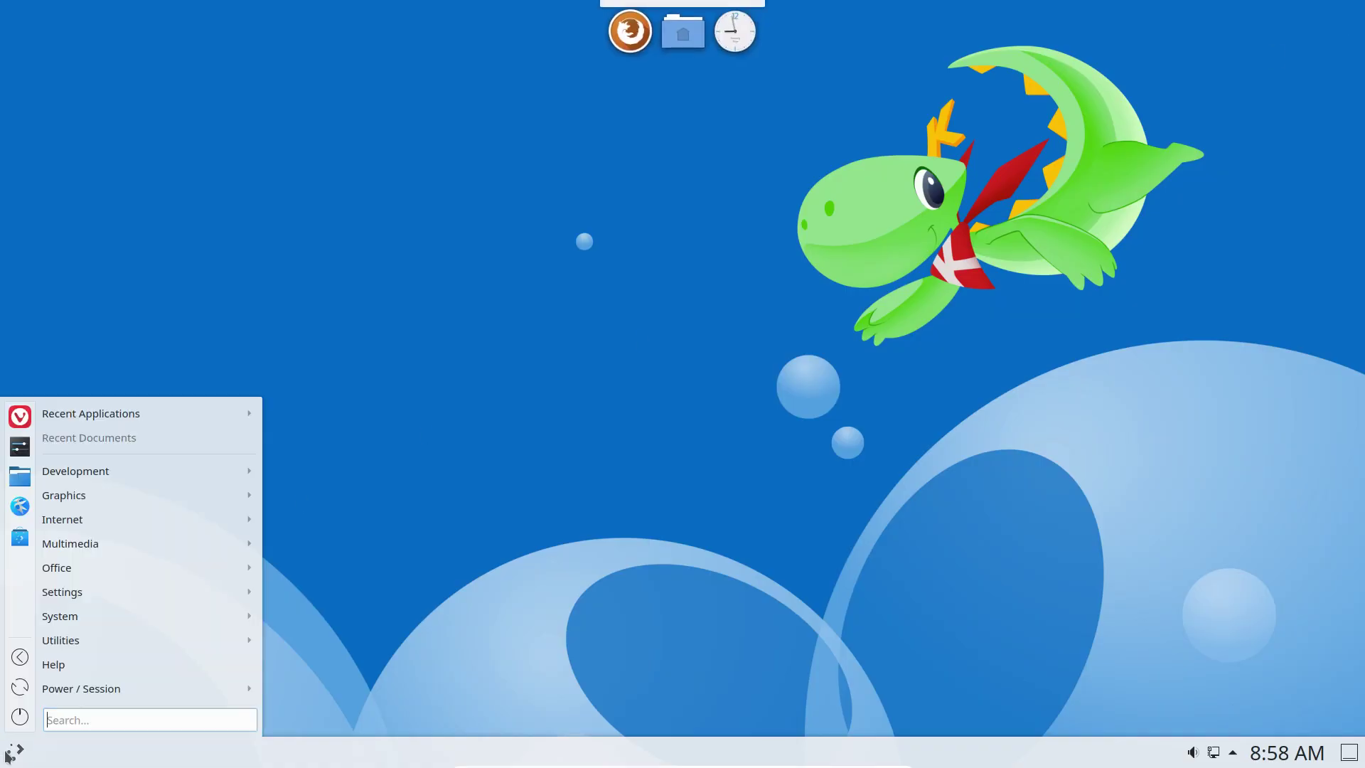
{"action": "left_click", "coordinate": [20, 449]}
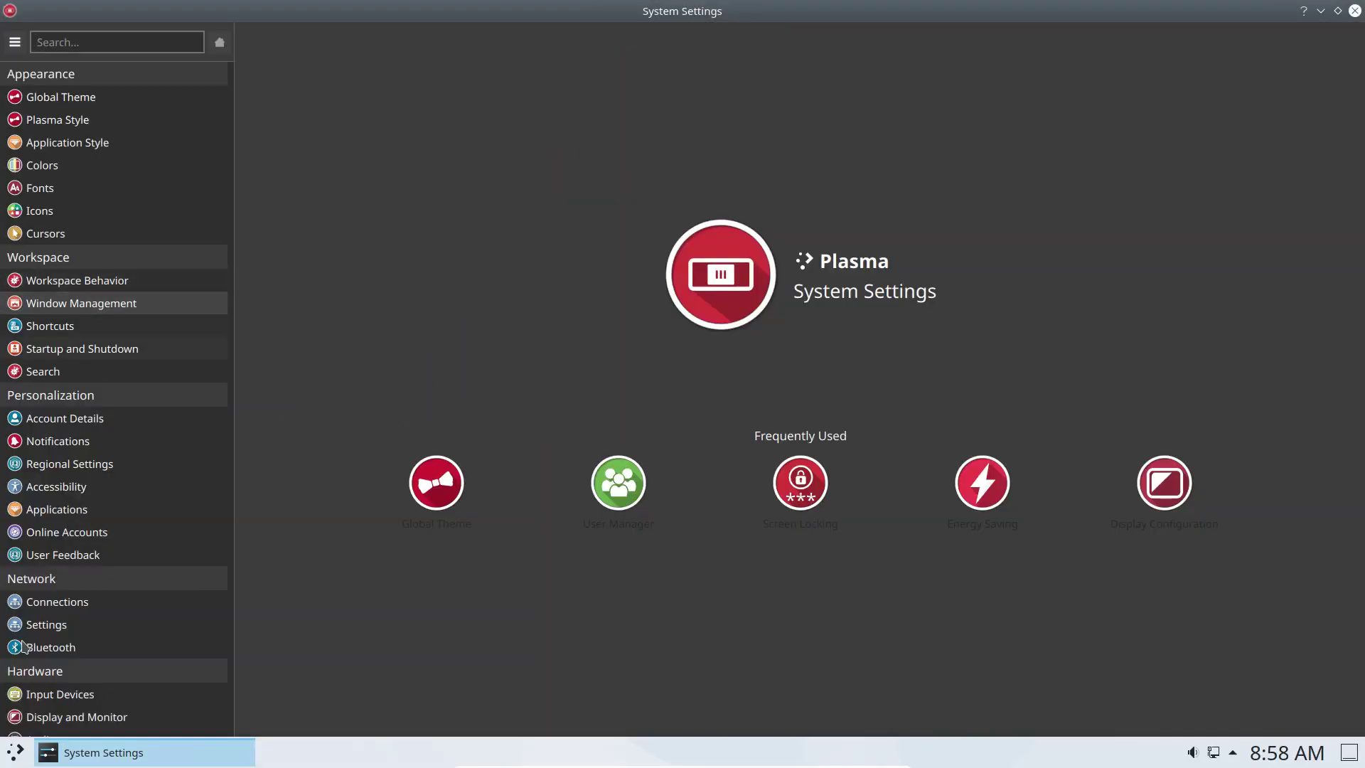
{"action": "left_click", "coordinate": [15, 753]}
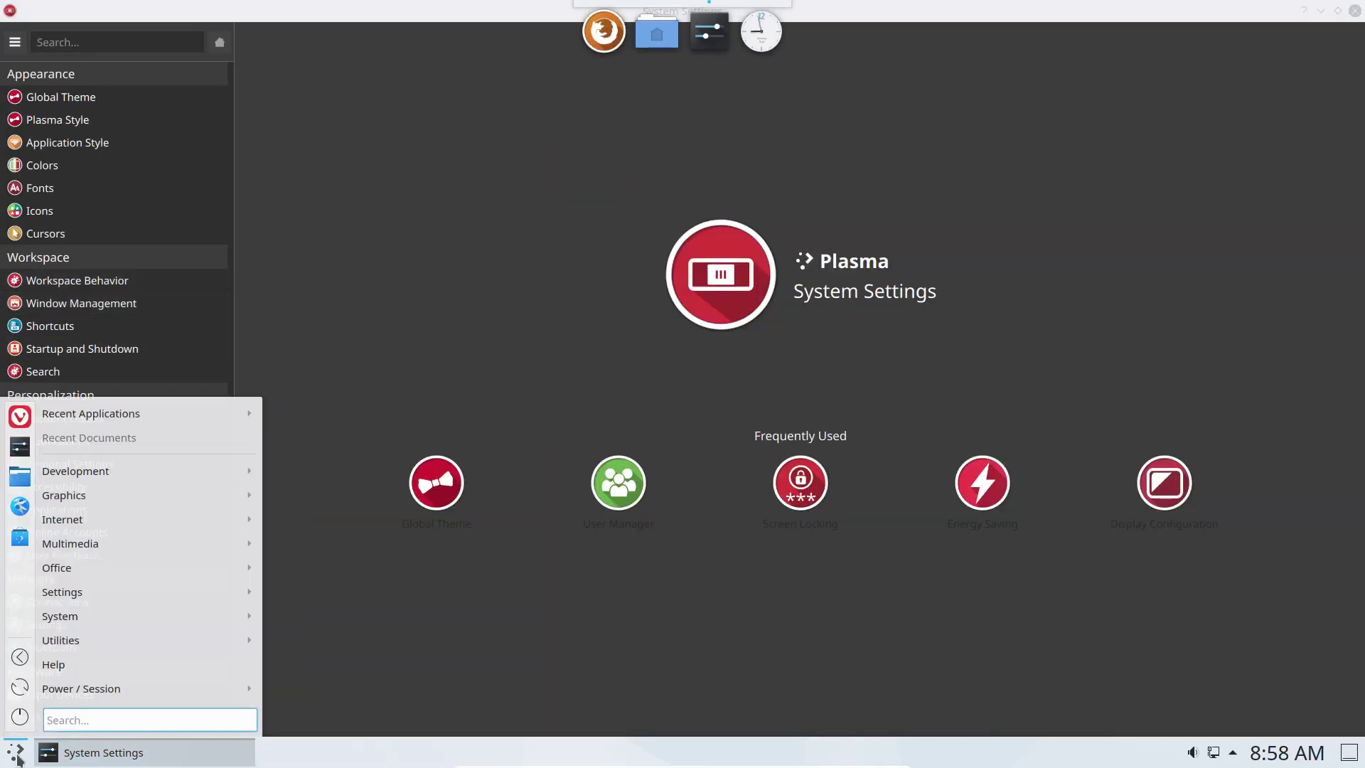
{"action": "type", "text": "qt"}
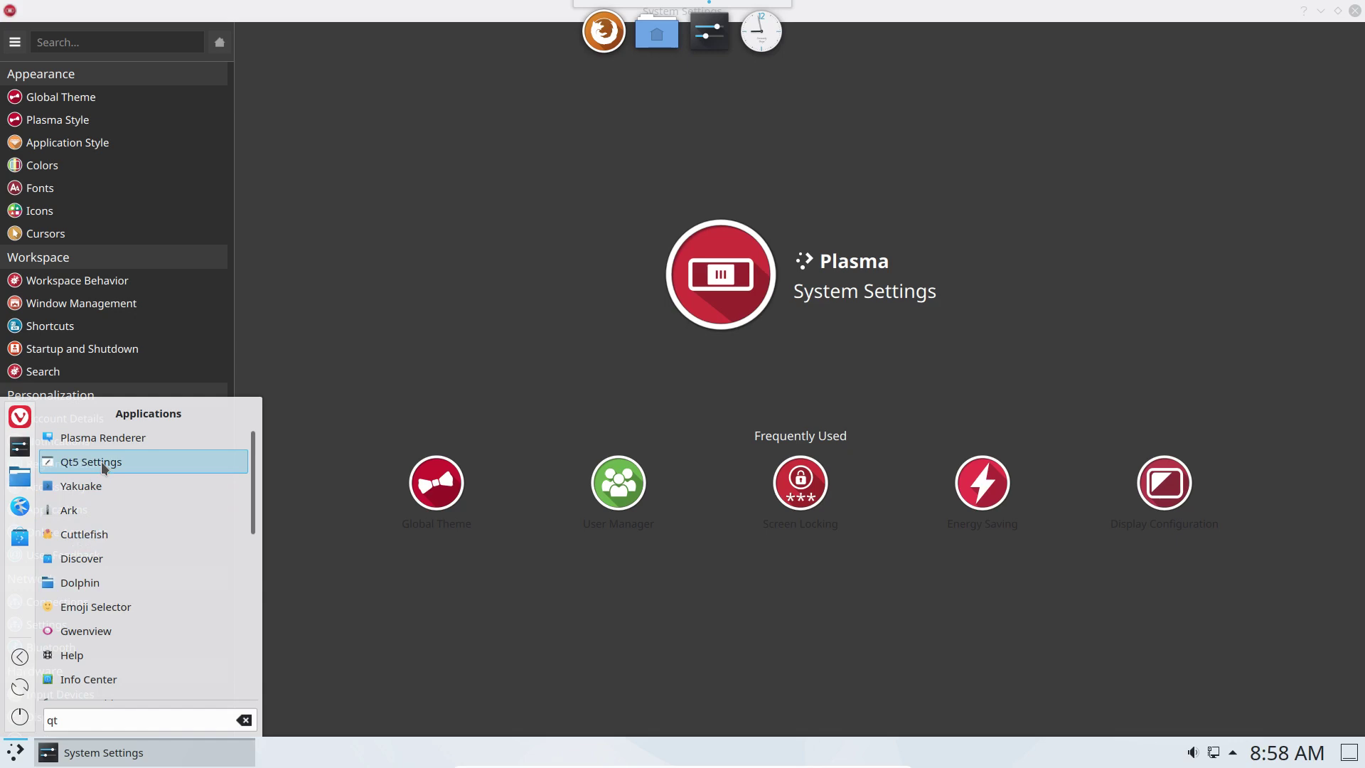
{"action": "left_click", "coordinate": [703, 91]}
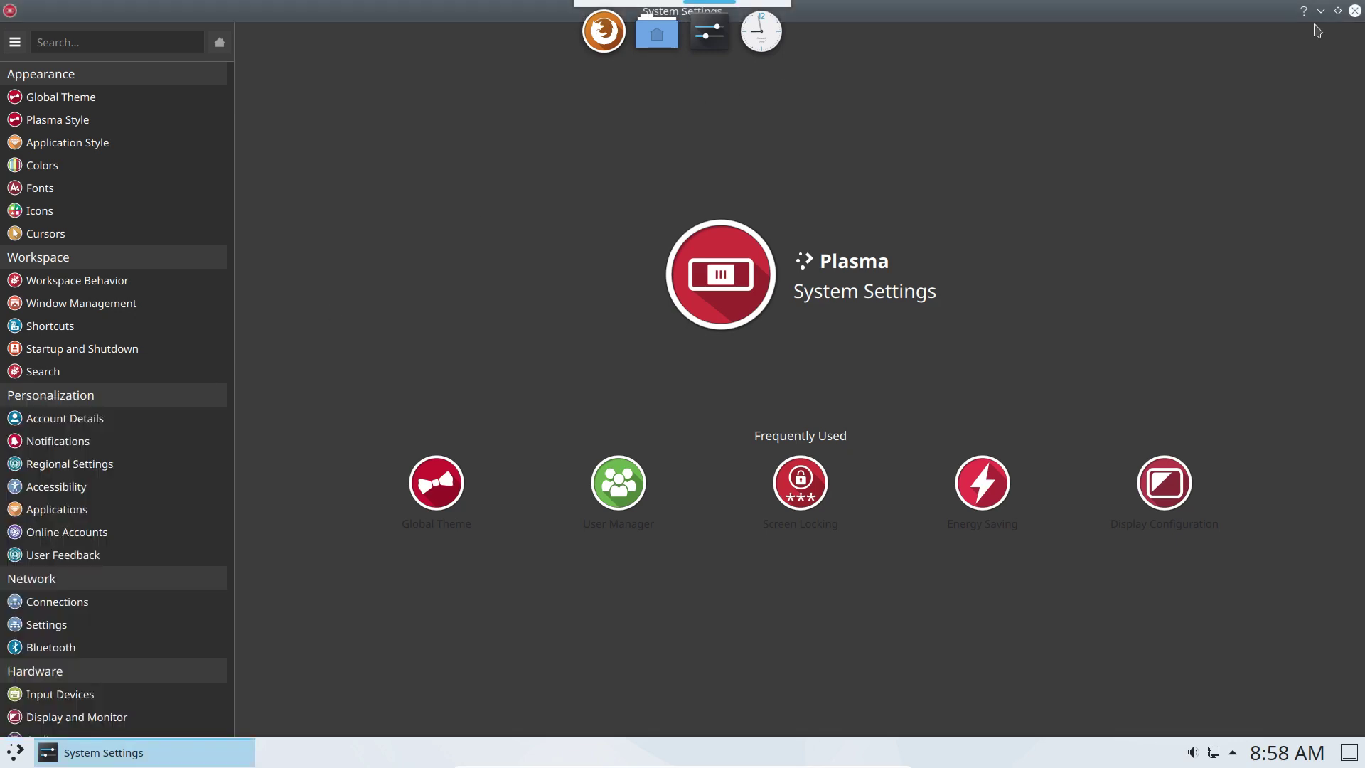
Open a terminal and run sudo pacman -R qt5ct, confirming the removal with y.
{"action": "key", "text": "ctrl+q"}
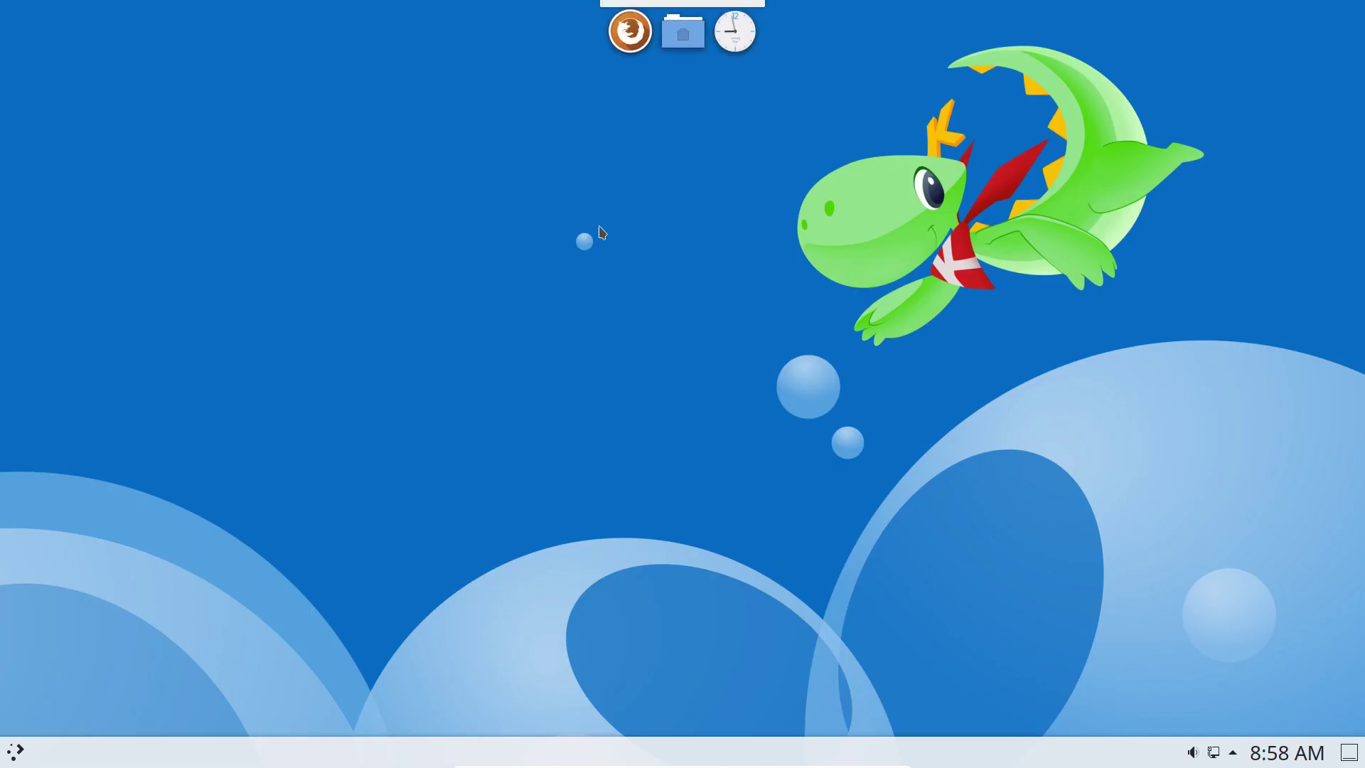
{"action": "key", "text": "ctrl+alt+t"}
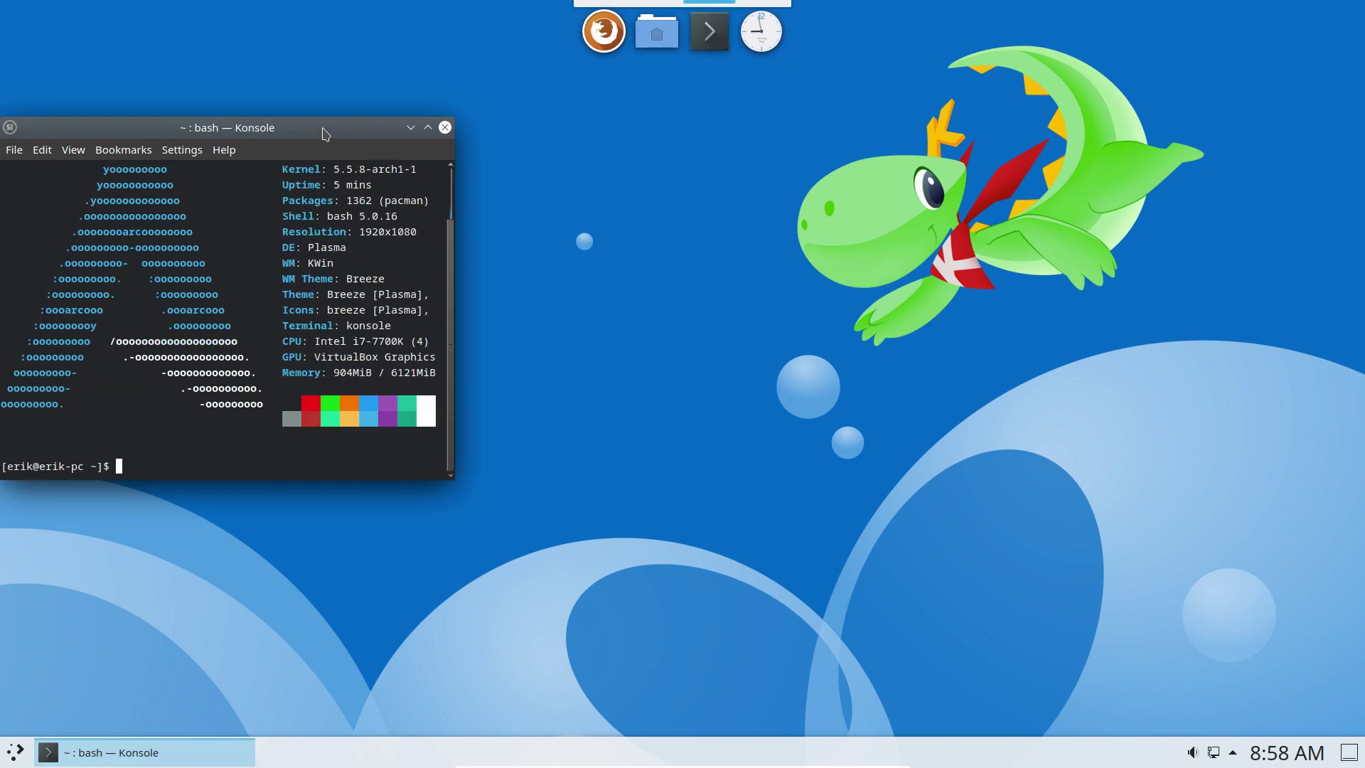
{"action": "left_click_drag", "start_coordinate": [323, 133], "coordinate": [676, 150]}
{"action": "type", "text": "sudo"}
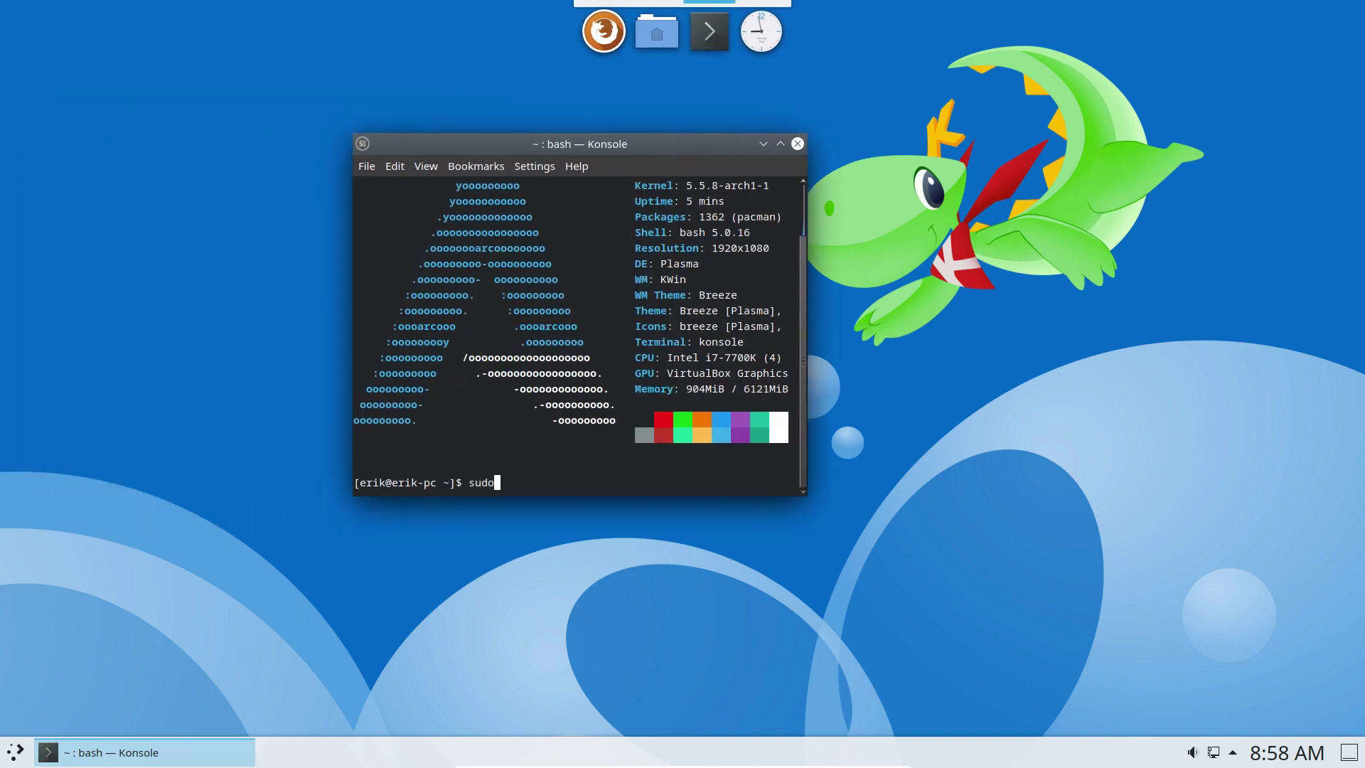
{"action": "type", "text": " pacman -S"}
{"action": "key", "text": "BackSpace"}
{"action": "key", "text": "BackSpace"}
{"action": "type", "text": "R qt5ct"}
{"action": "key", "text": "Return"}
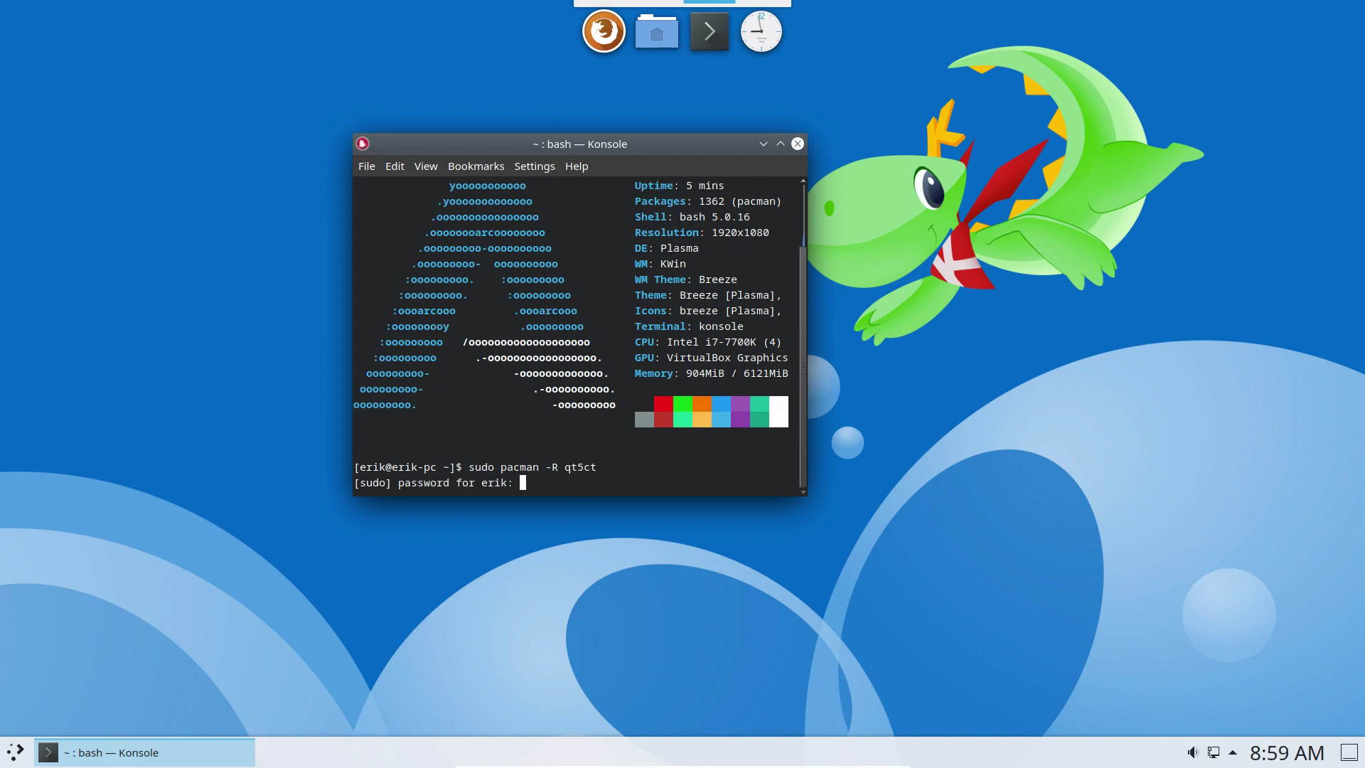
{"action": "key", "text": "Return"}
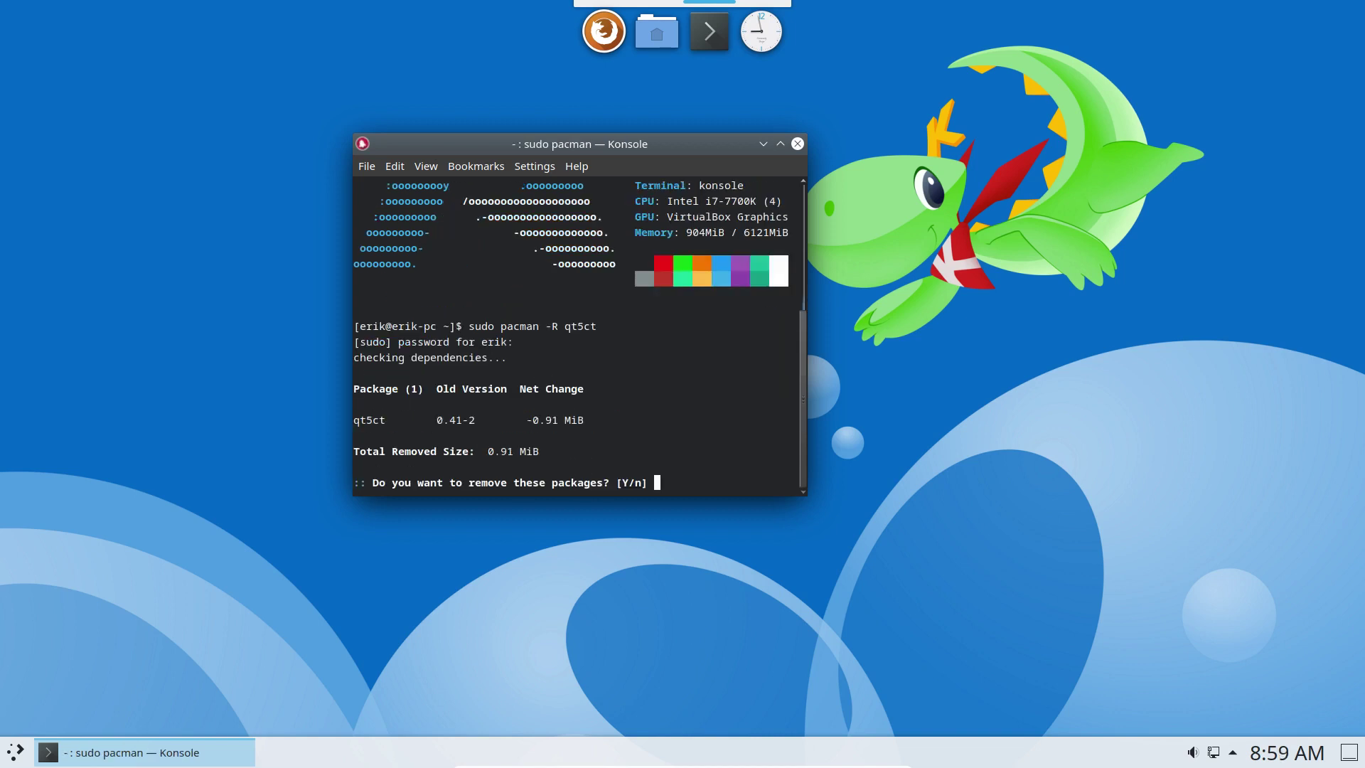
{"action": "type", "text": "y"}
{"action": "key", "text": "Return"}
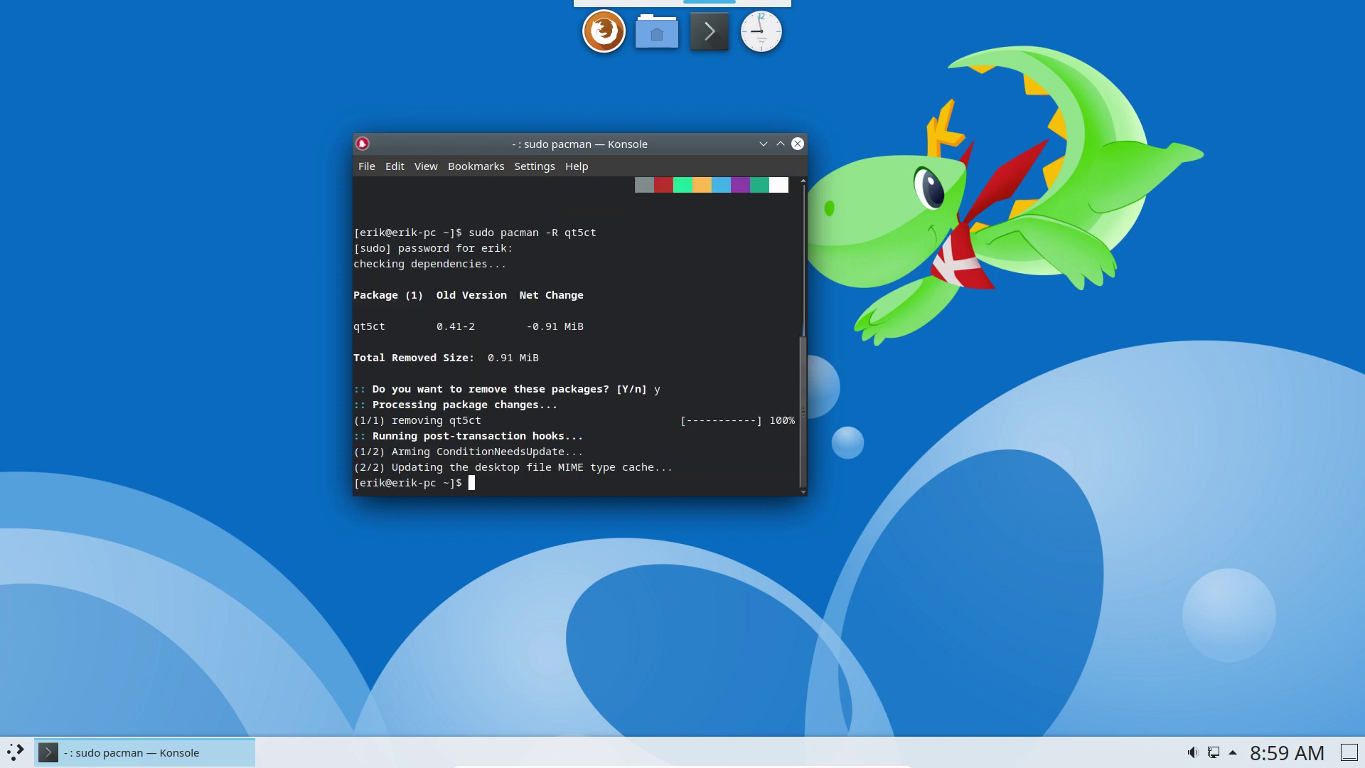
Restart the computer from the launcher's Power / Session menu without waiting.
{"action": "left_click", "coordinate": [15, 751]}
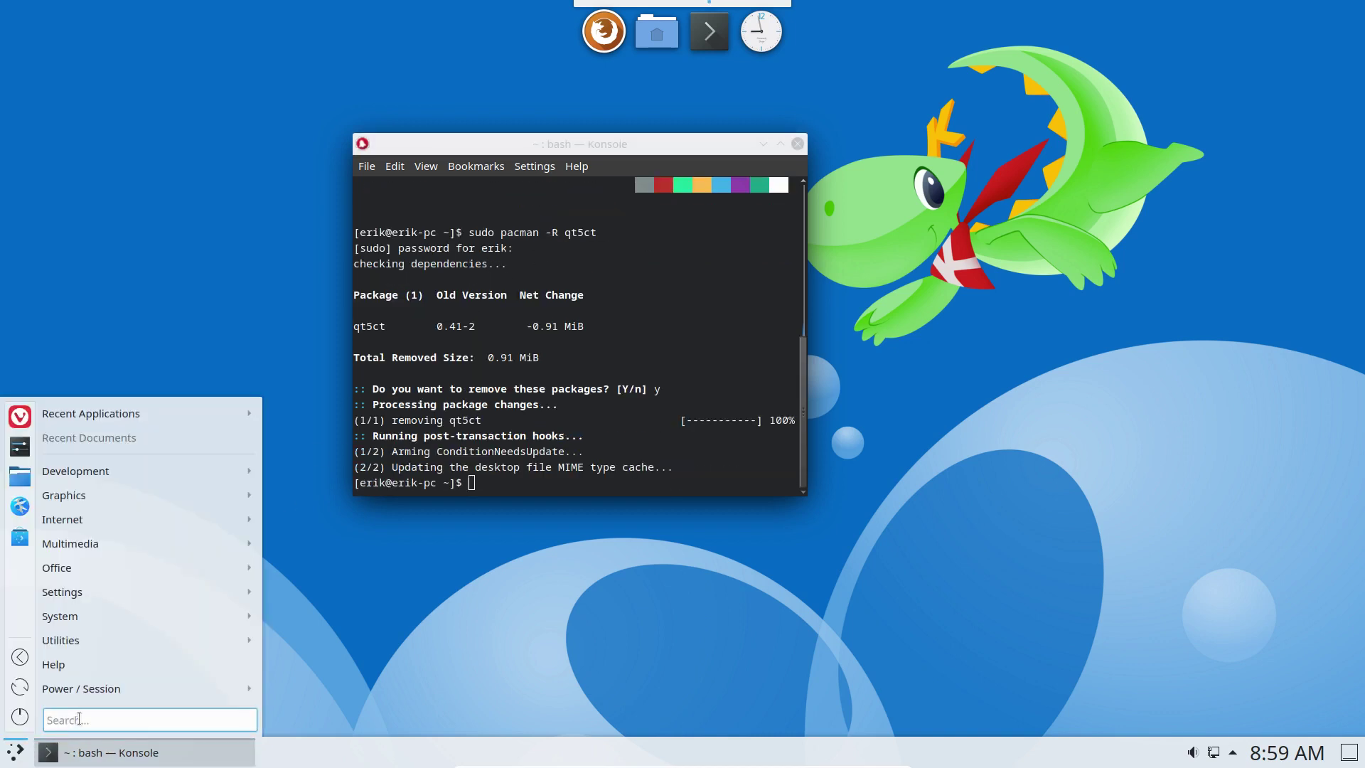
{"action": "mouse_move", "coordinate": [219, 691]}
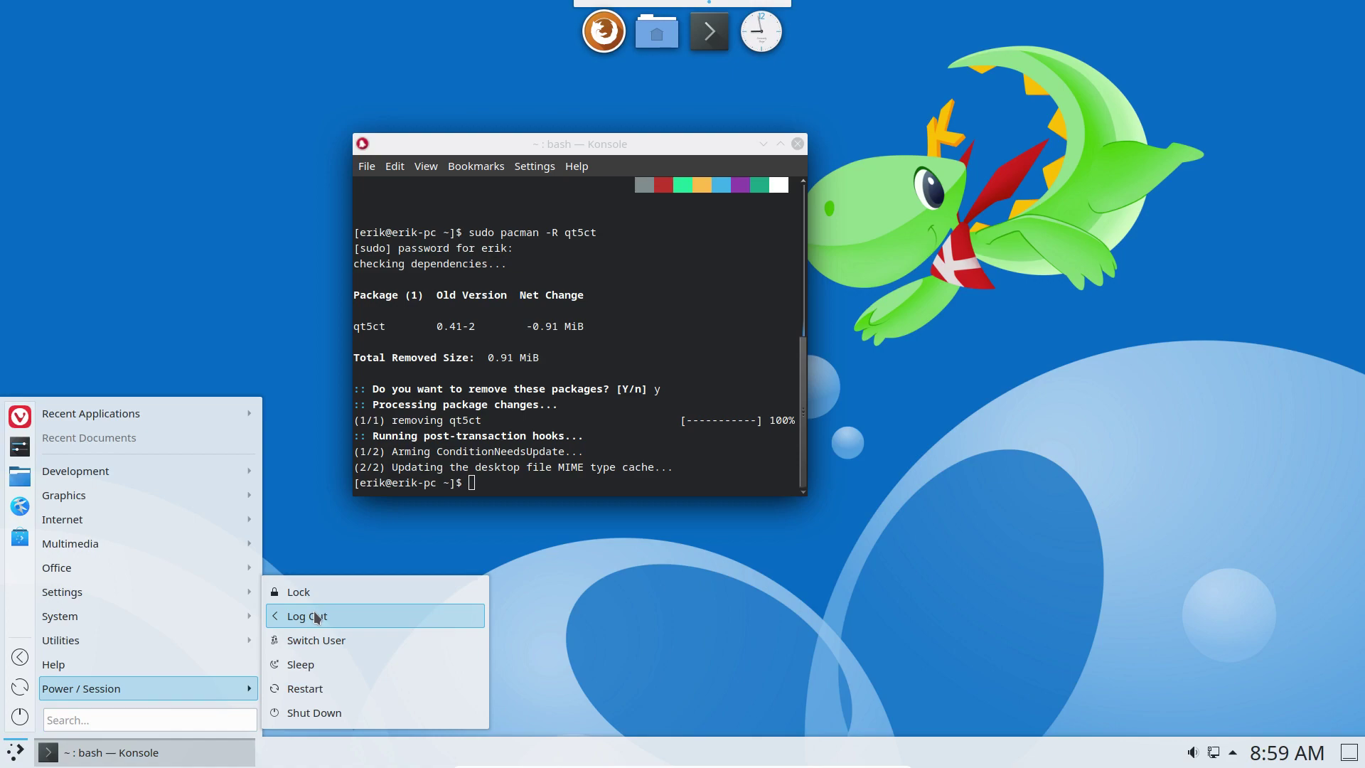
{"action": "left_click", "coordinate": [306, 688]}
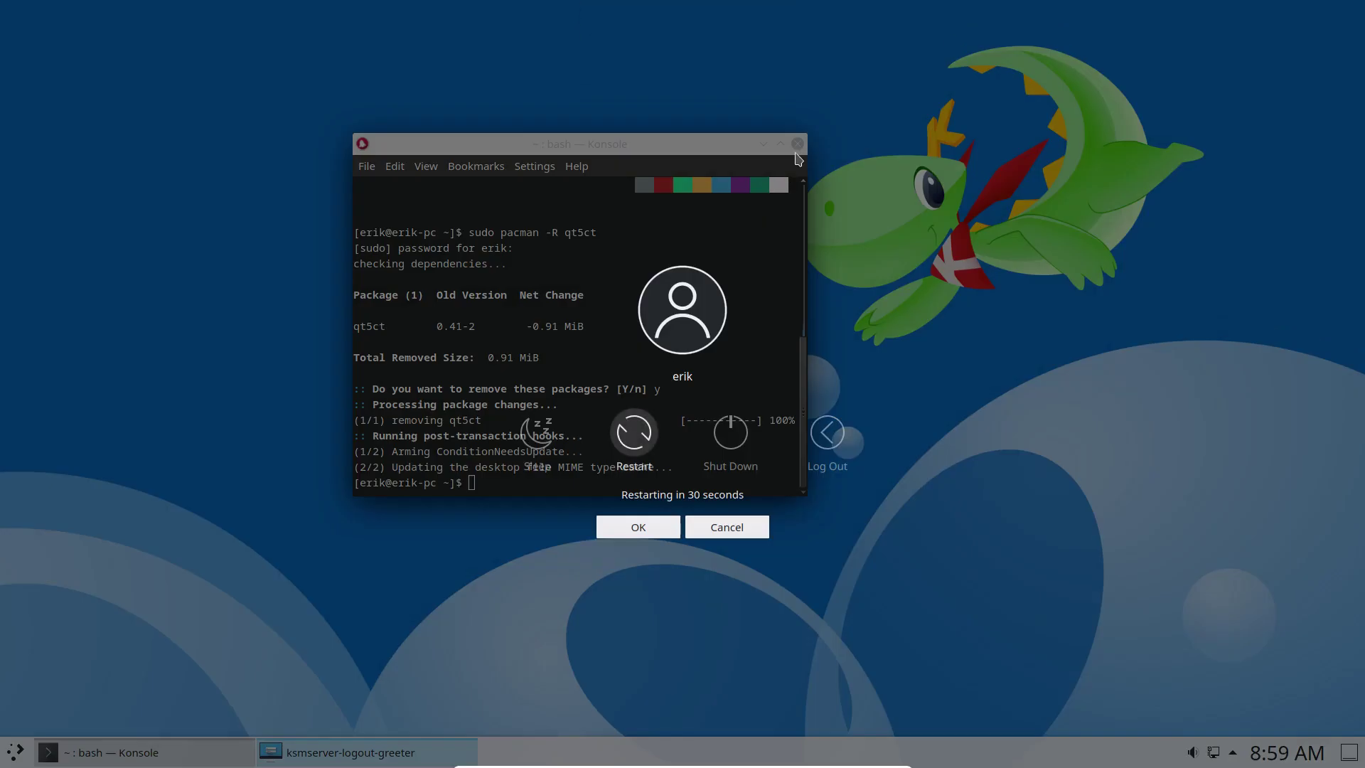
{"action": "left_click", "coordinate": [628, 427]}
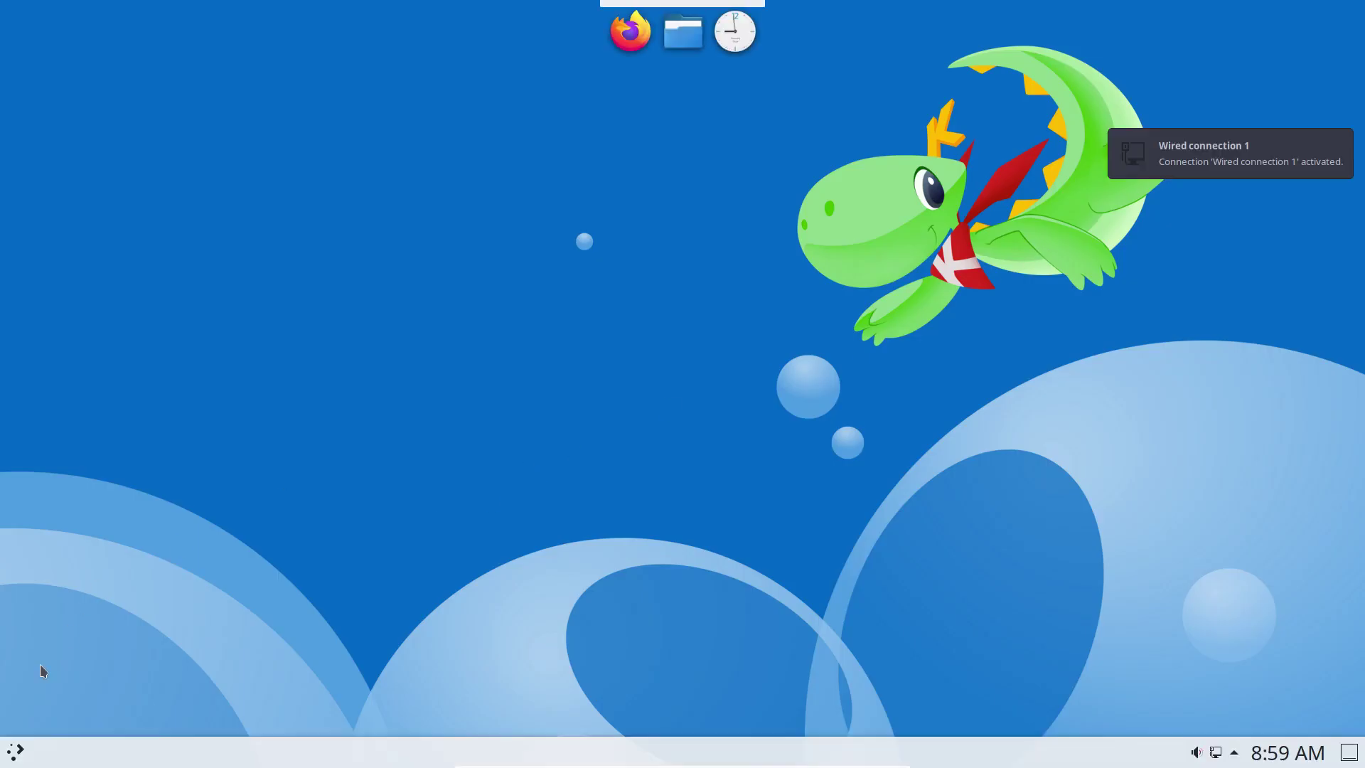
Launch System Settings, restore its window size, and go to the Plasma Style page.
{"action": "left_click", "coordinate": [16, 752]}
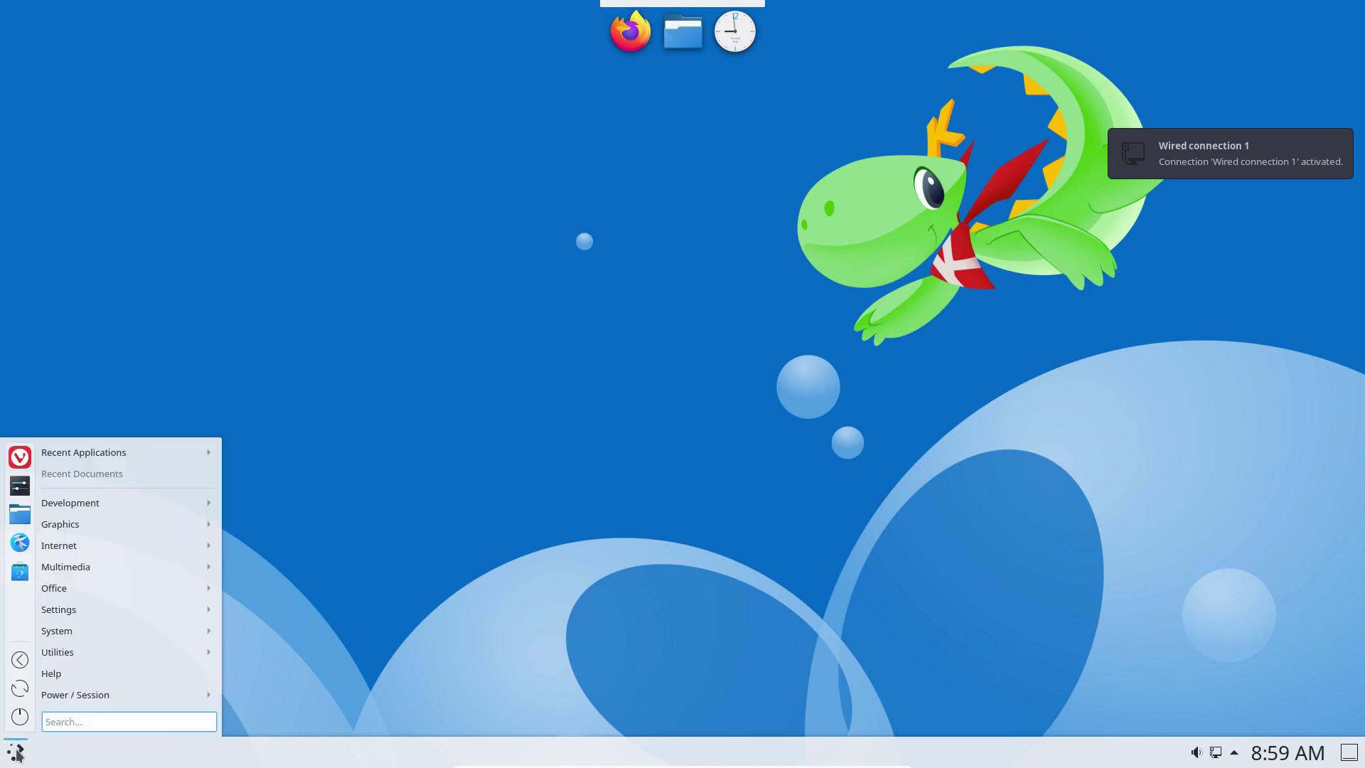
{"action": "left_click", "coordinate": [20, 489]}
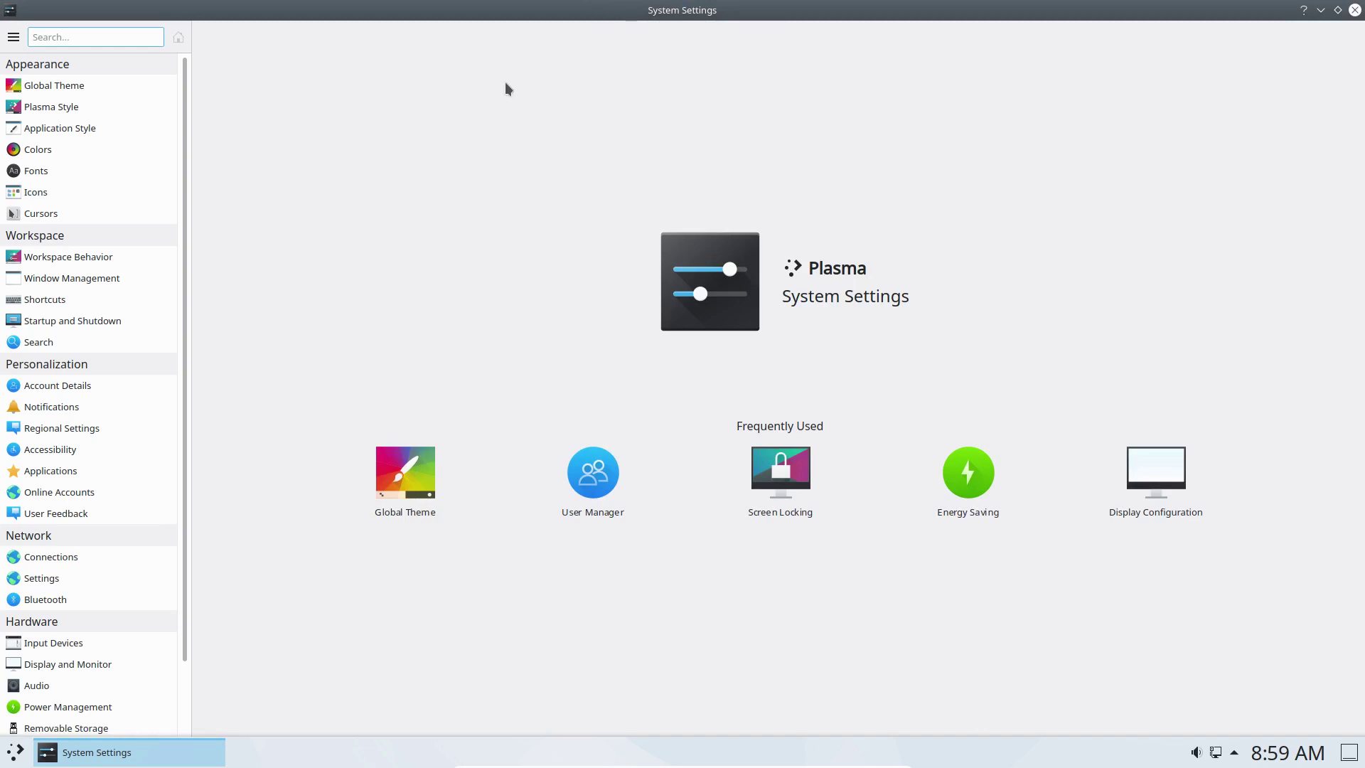
{"action": "double_click", "coordinate": [442, 13]}
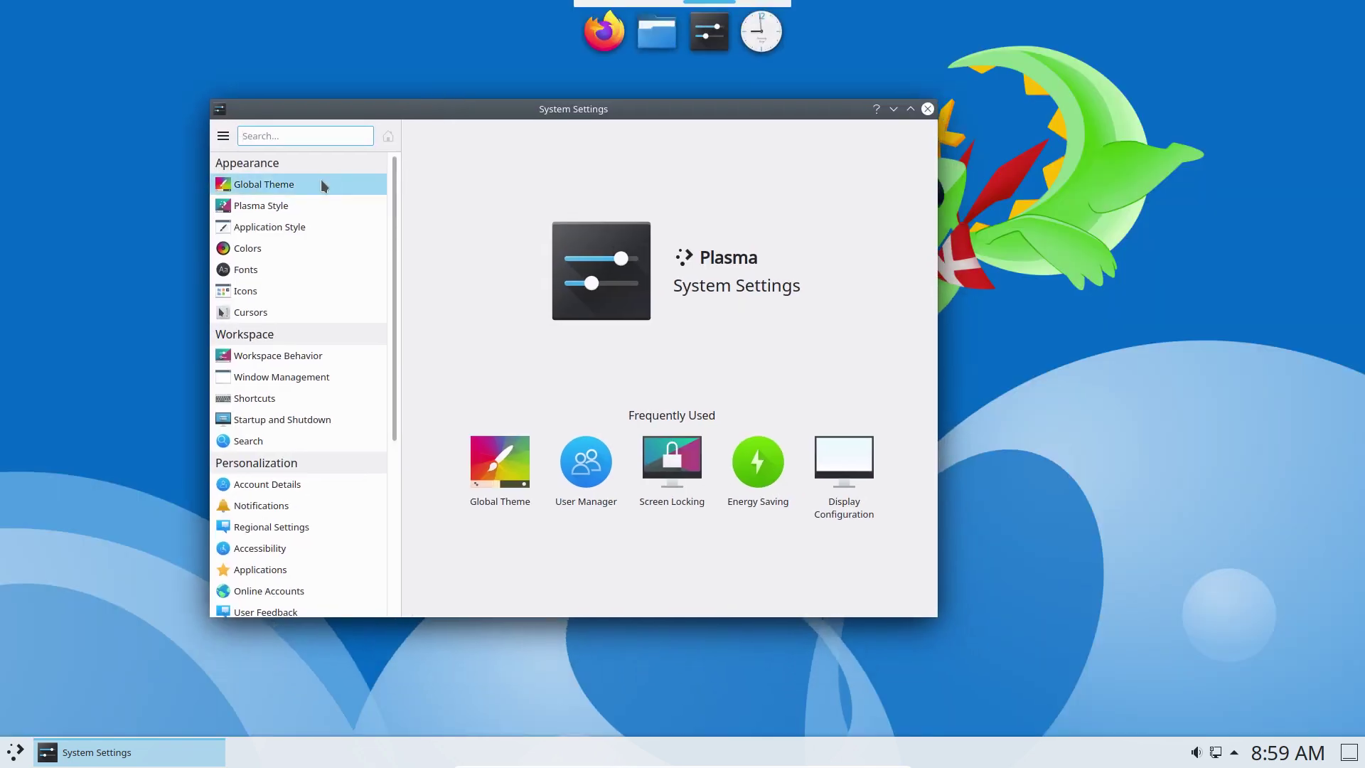
{"action": "left_click", "coordinate": [314, 183]}
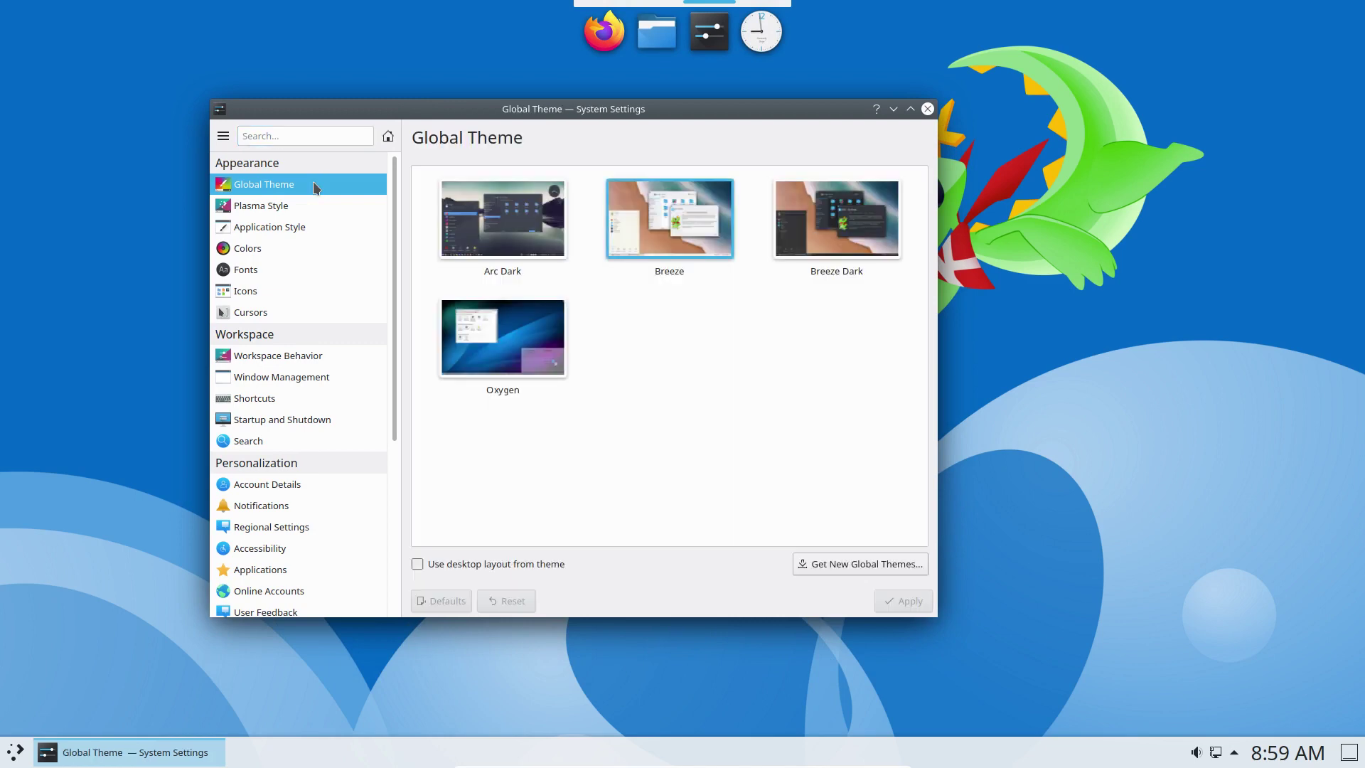
{"action": "left_click", "coordinate": [318, 207]}
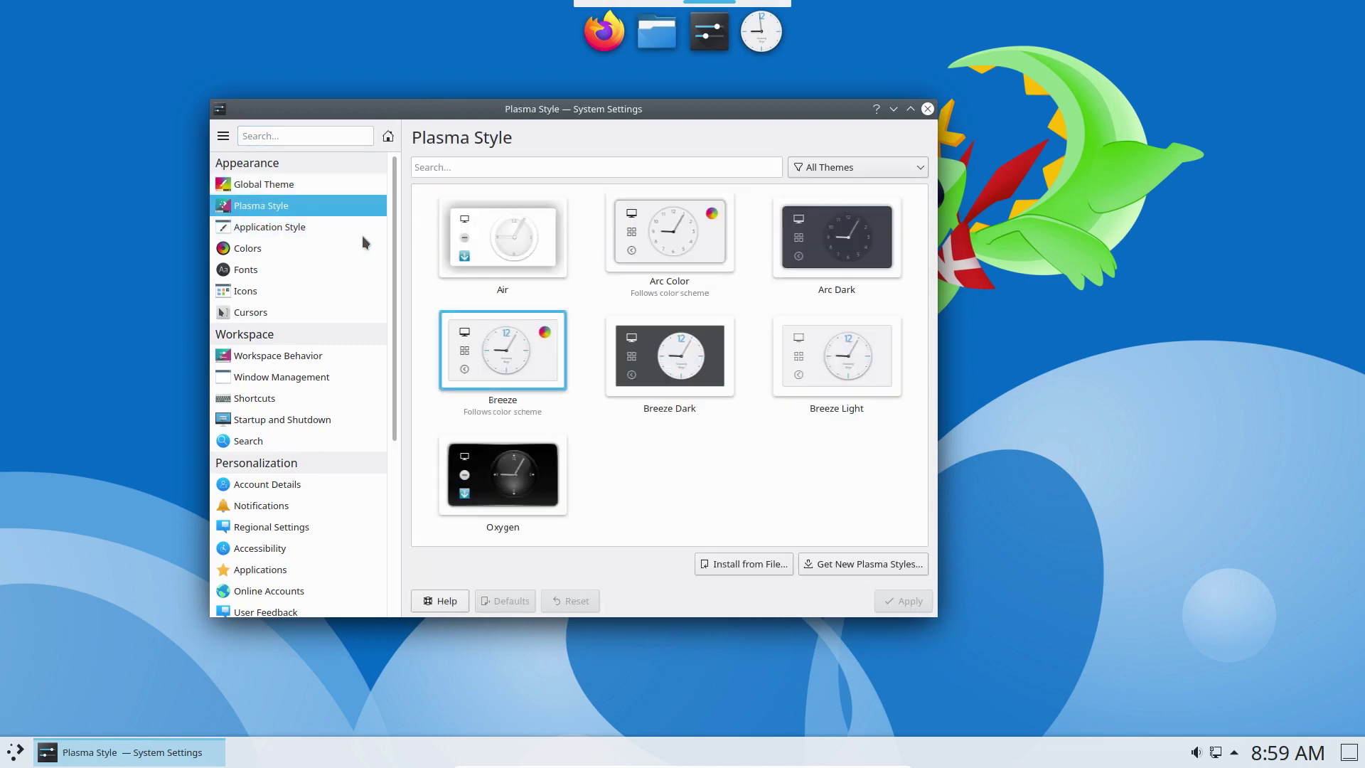
Select Arc Dark and apply it, darkening the panel and dock.
{"action": "mouse_move", "coordinate": [525, 354]}
{"action": "left_click", "coordinate": [817, 249]}
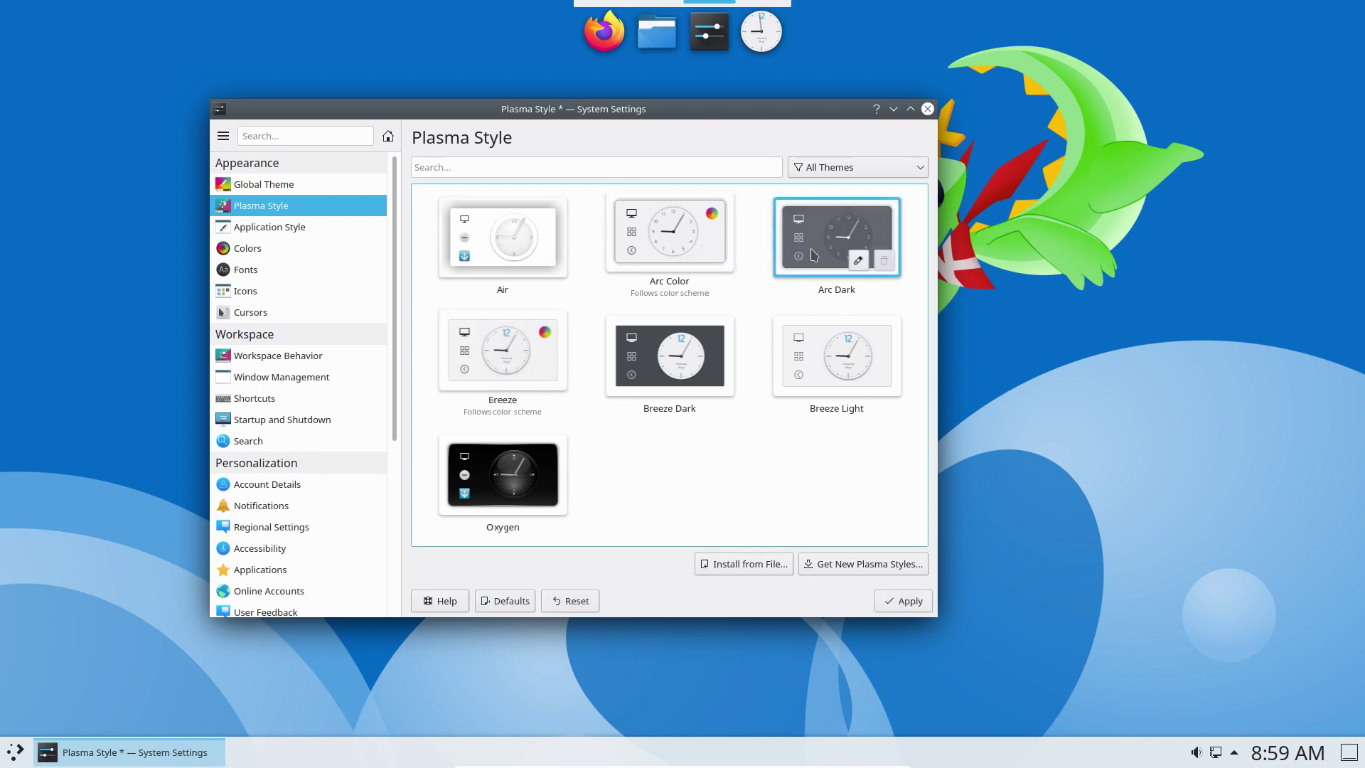
{"action": "left_click", "coordinate": [903, 609]}
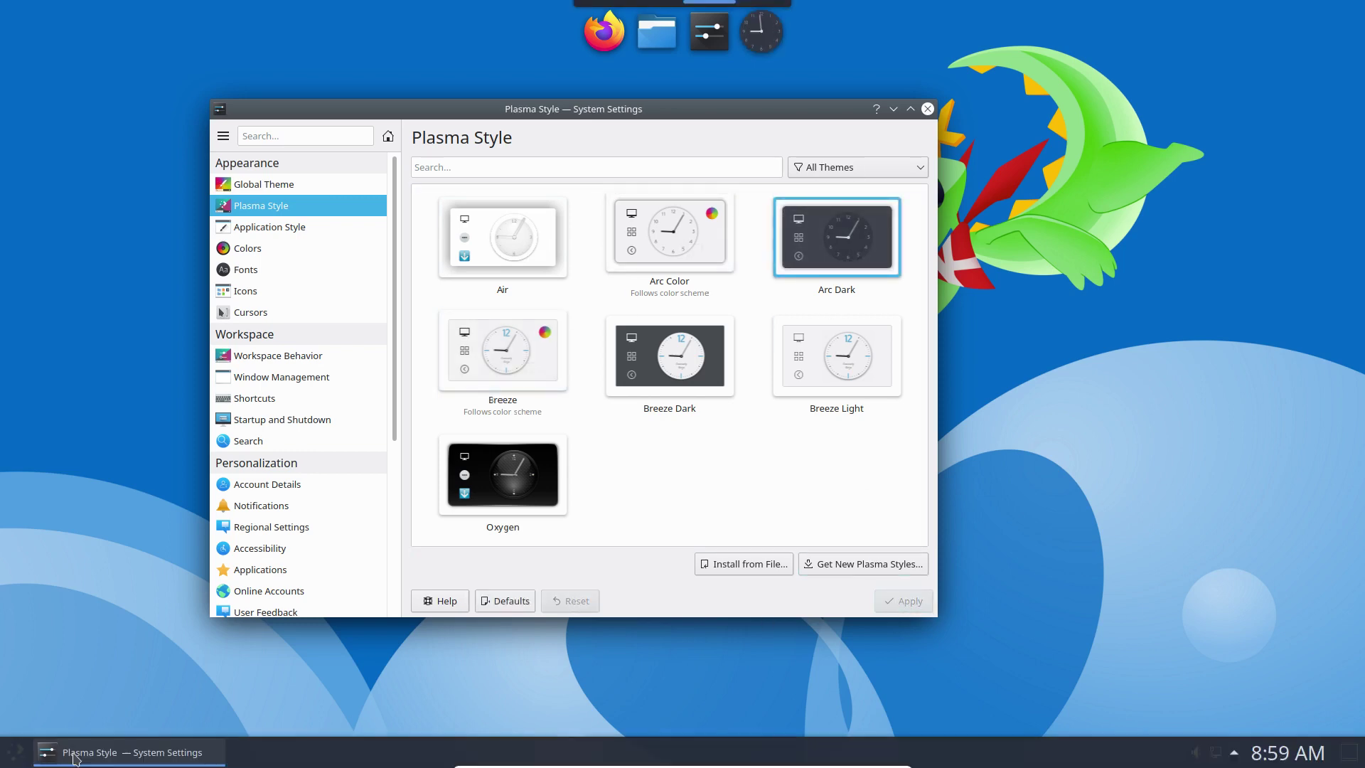
{"action": "left_click", "coordinate": [16, 752]}
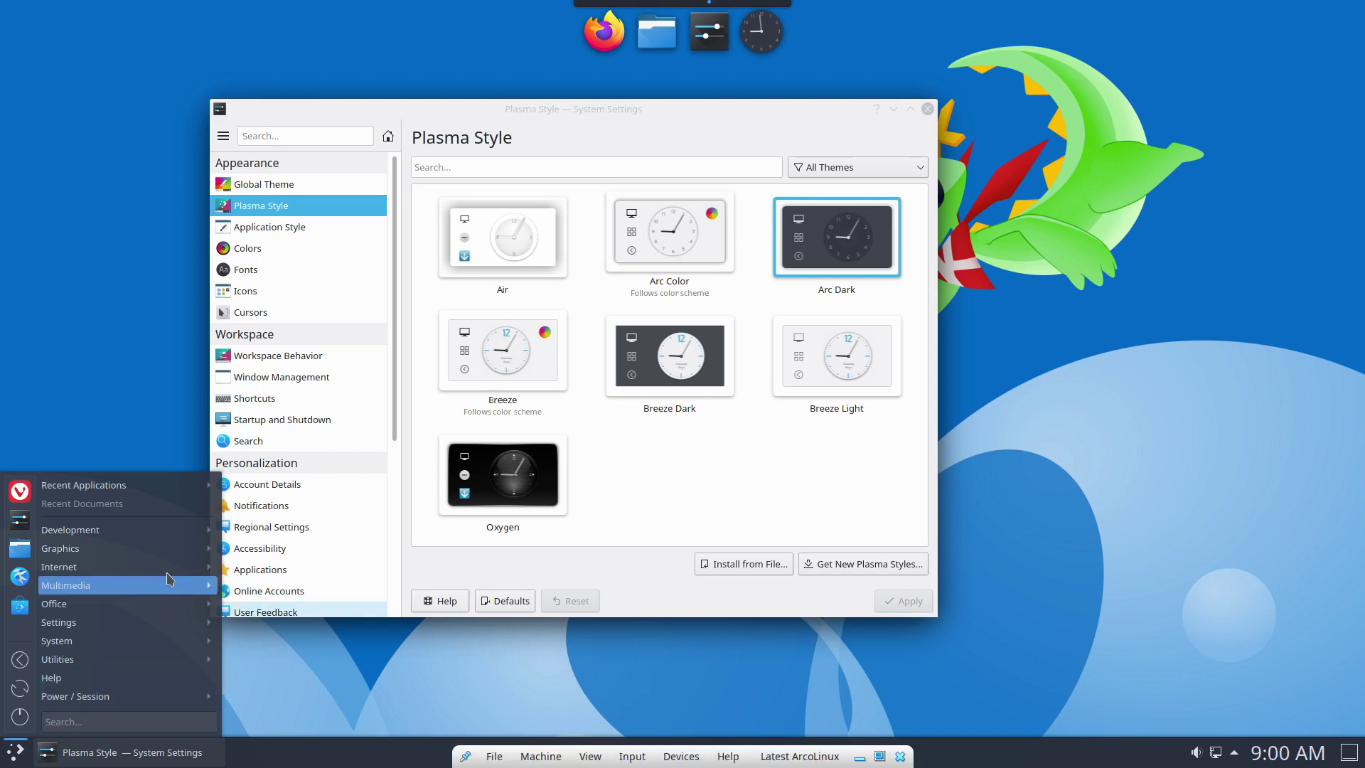
{"action": "left_click", "coordinate": [740, 466]}
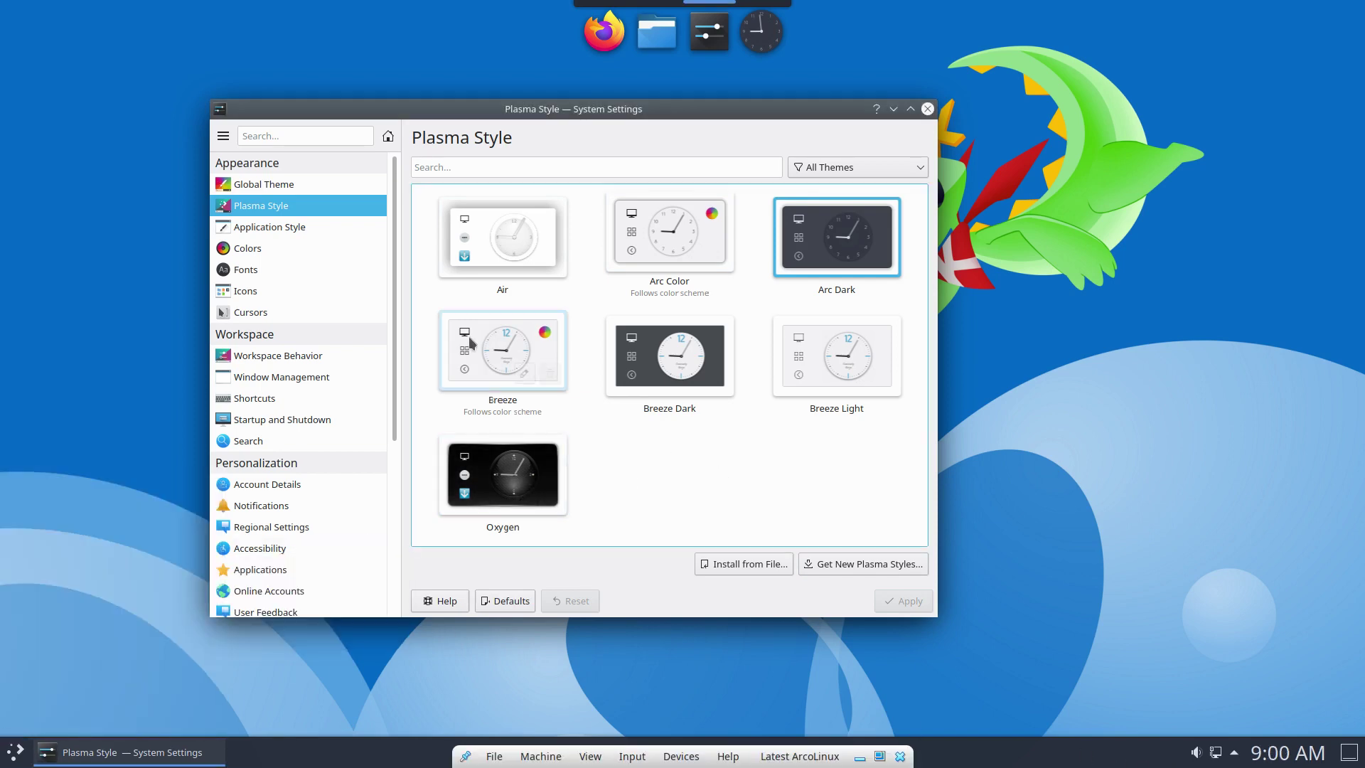
Maximize System Settings and apply the Surfn Arc Breeze theme on the Icons page.
{"action": "left_click", "coordinate": [320, 224]}
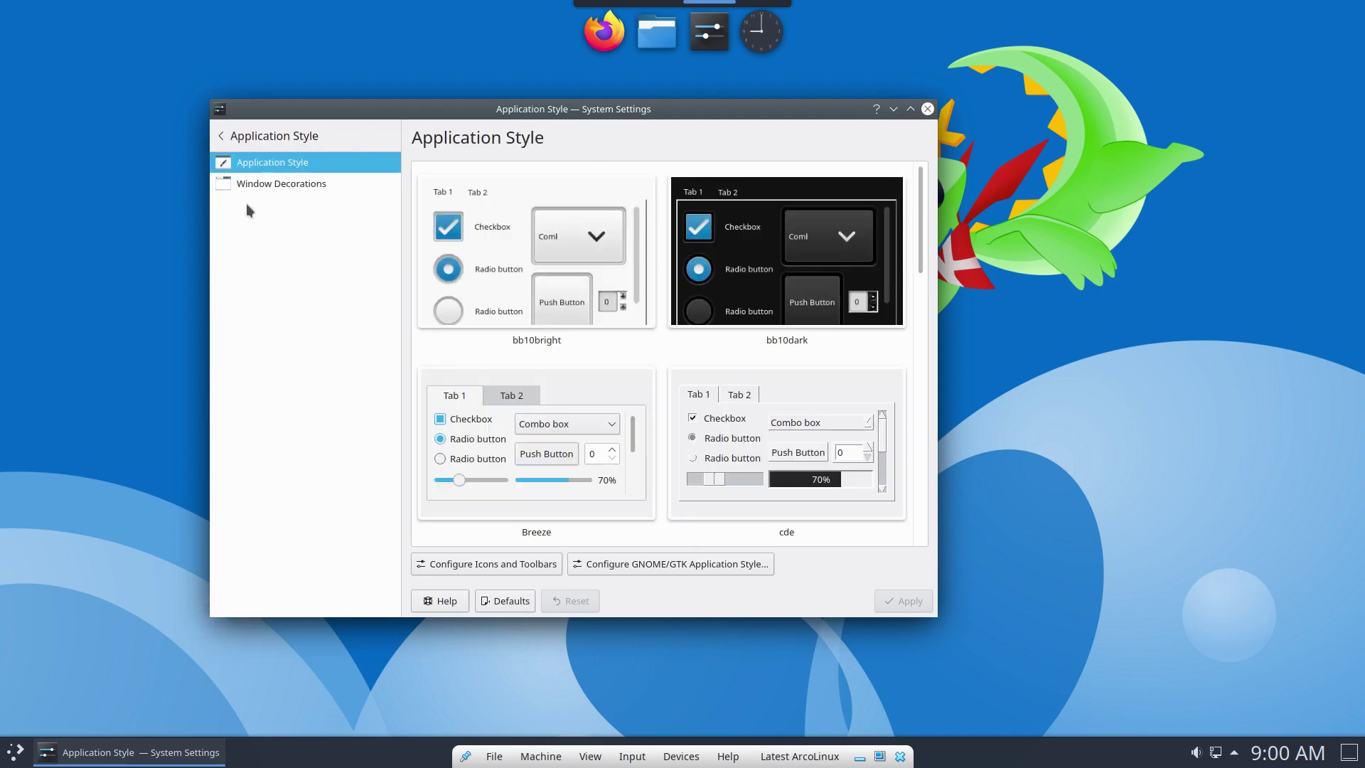
{"action": "double_click", "coordinate": [242, 109]}
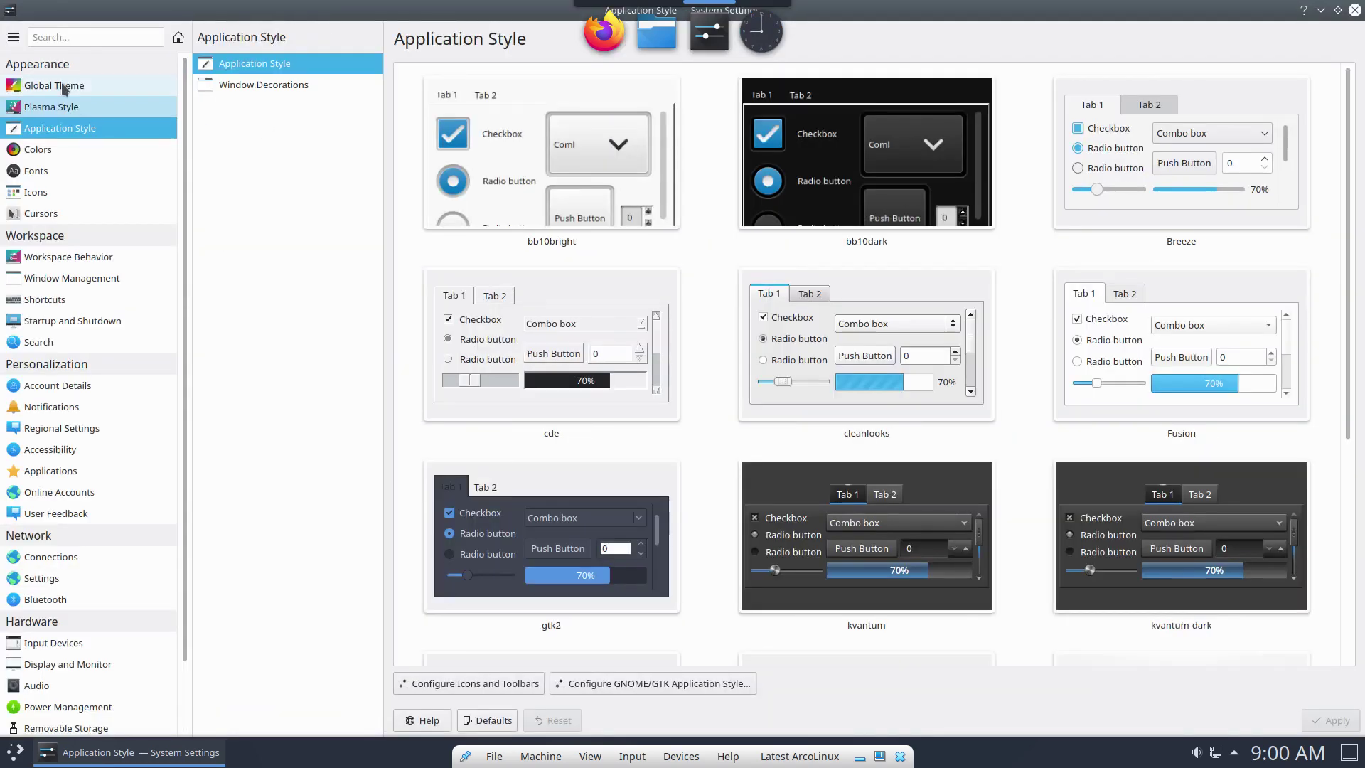
{"action": "left_click", "coordinate": [44, 148]}
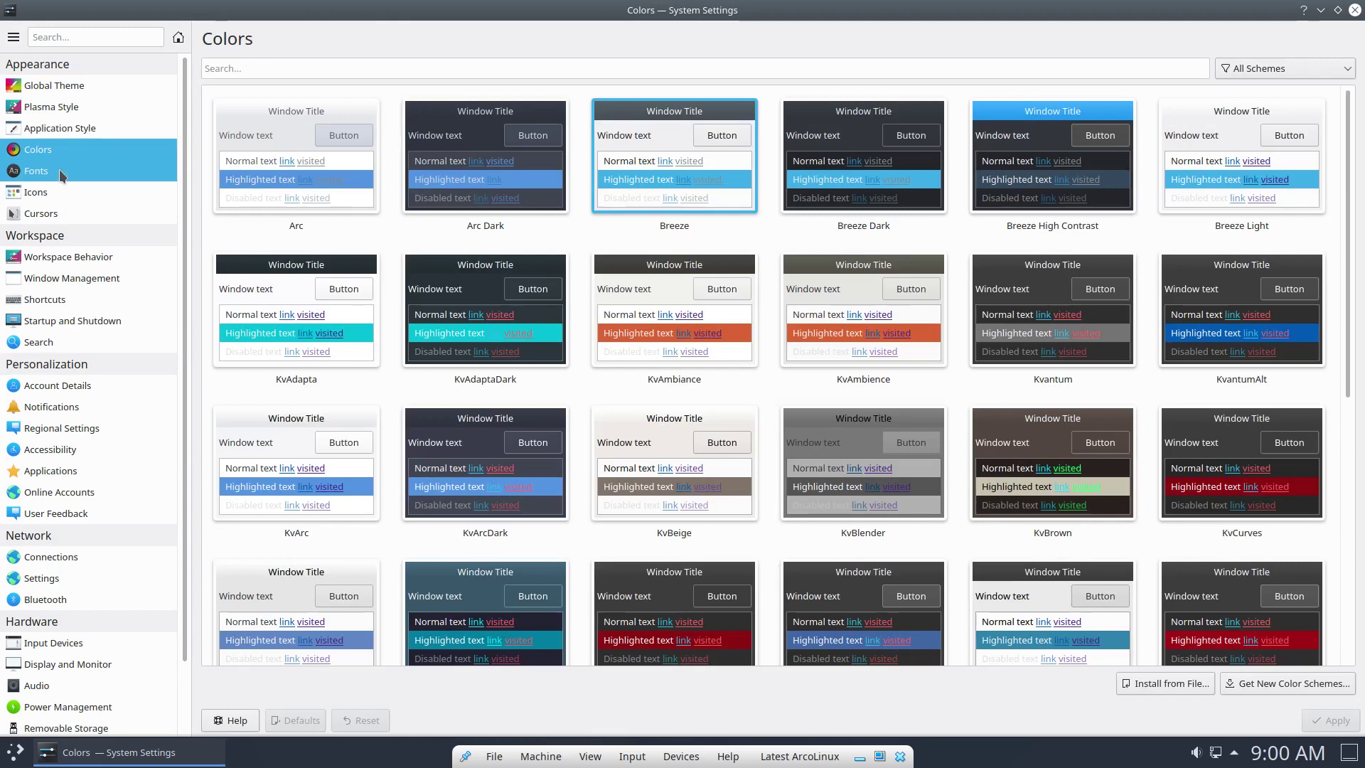
{"action": "left_click", "coordinate": [63, 174]}
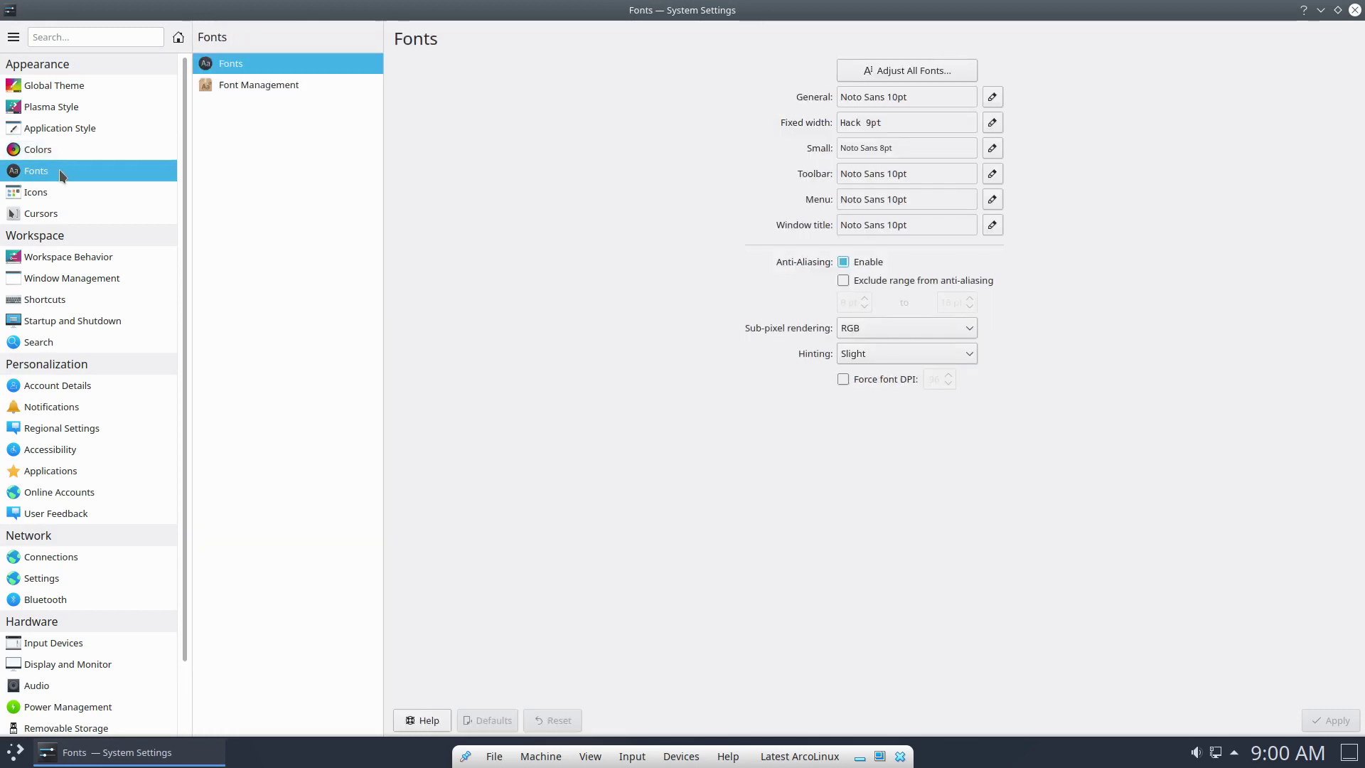
{"action": "left_click", "coordinate": [60, 192]}
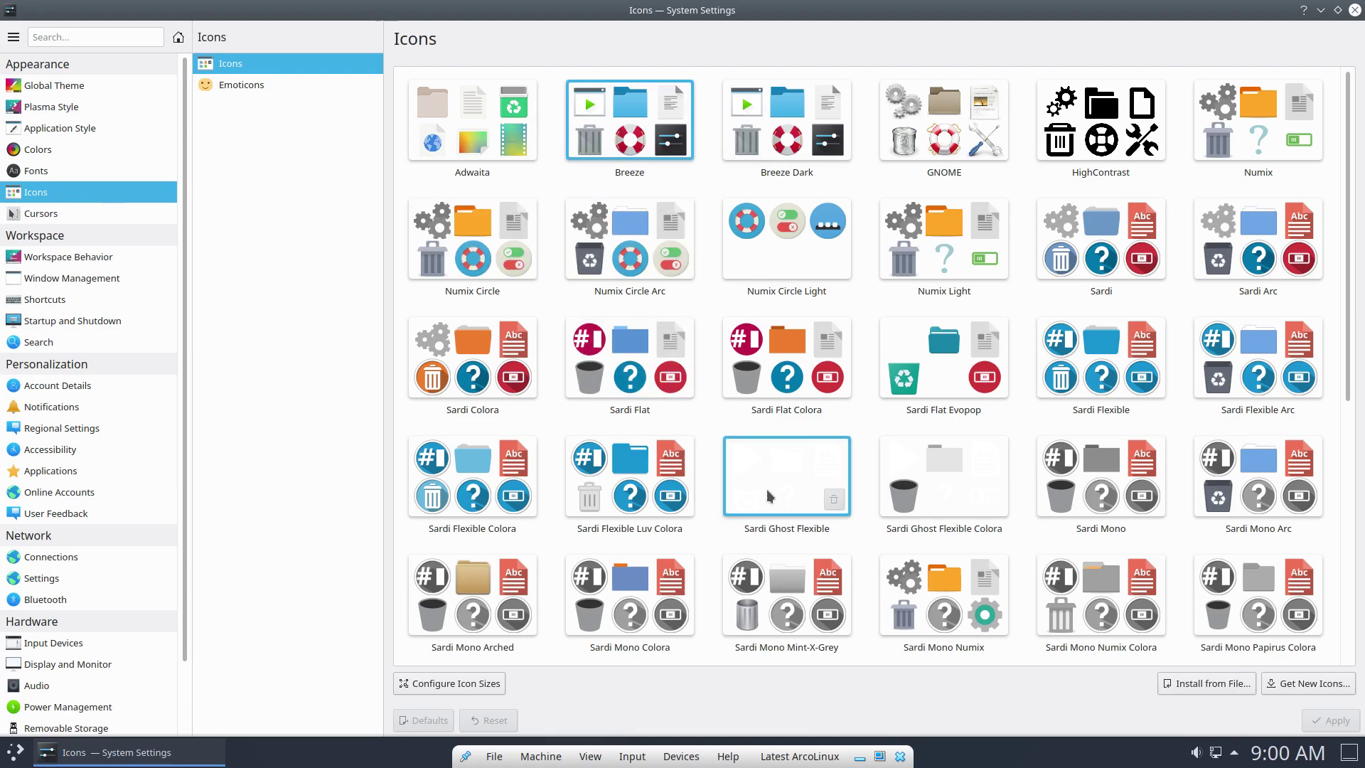
{"action": "scroll", "coordinate": [767, 489], "scroll_direction": "down", "scroll_amount": 5}
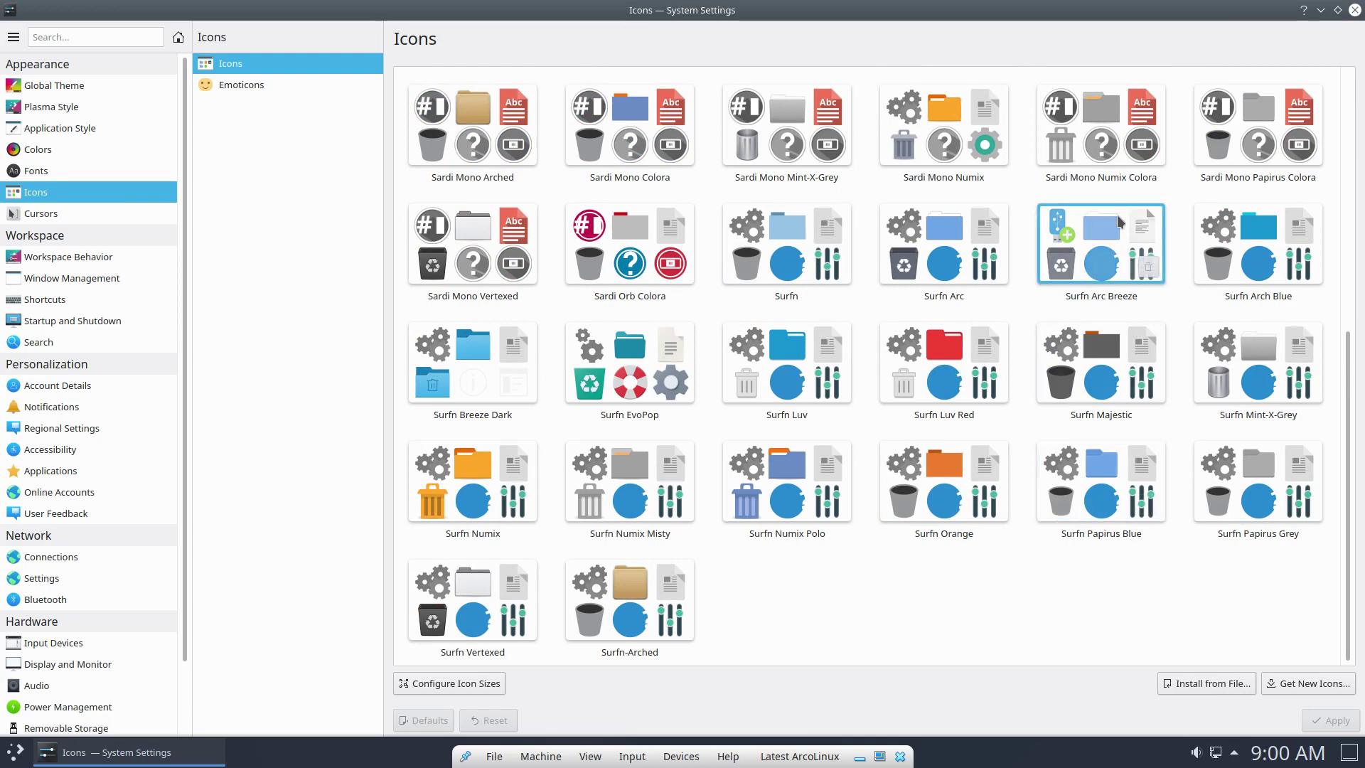
{"action": "left_click", "coordinate": [1106, 245]}
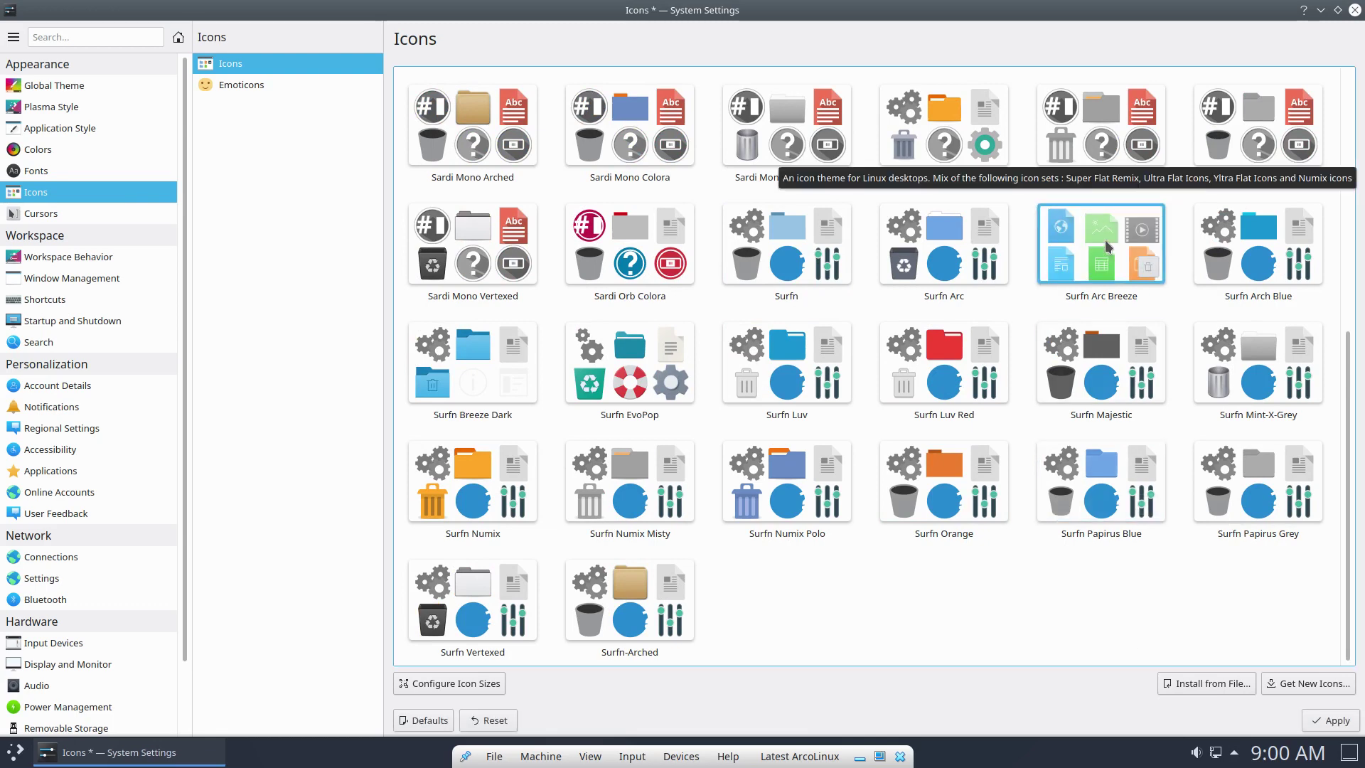
{"action": "left_click", "coordinate": [1332, 720]}
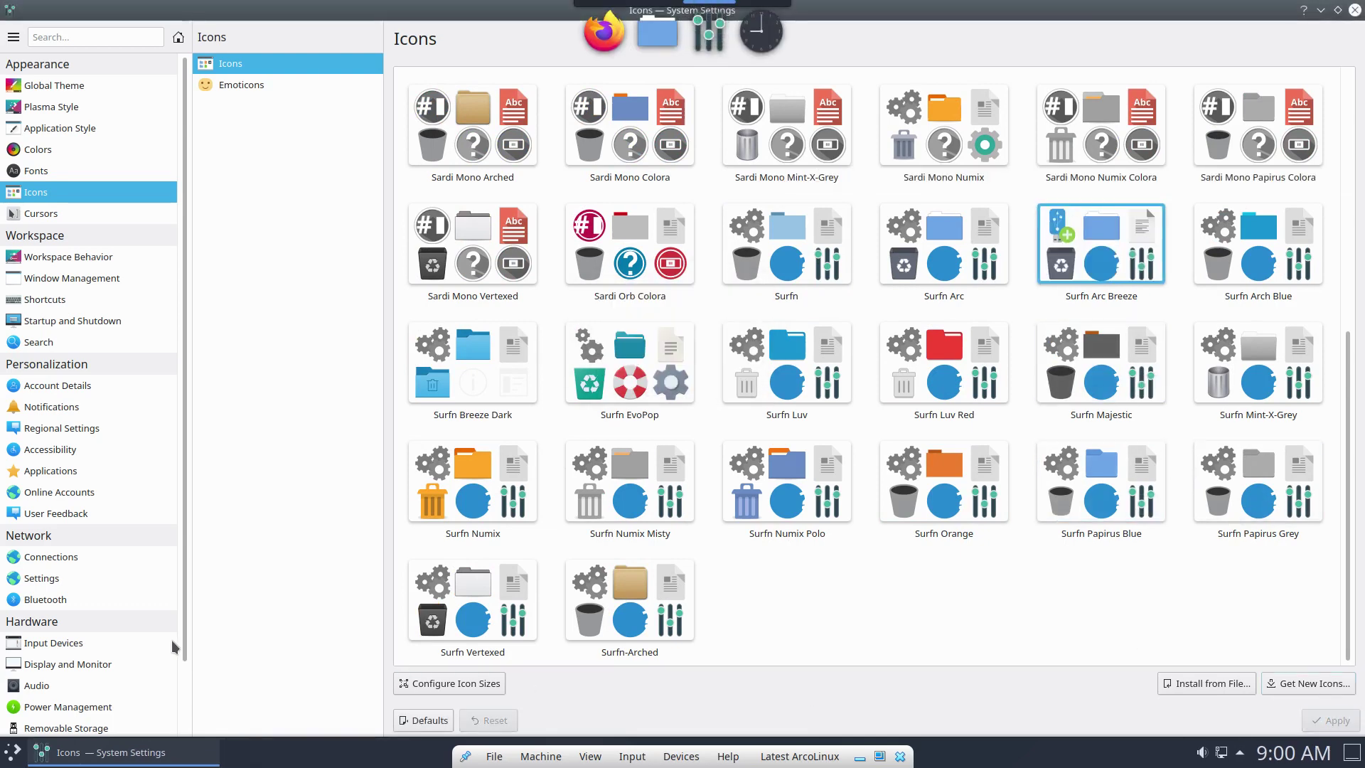
Browse the application launcher's categories, then close the System Settings window.
{"action": "left_click", "coordinate": [13, 755]}
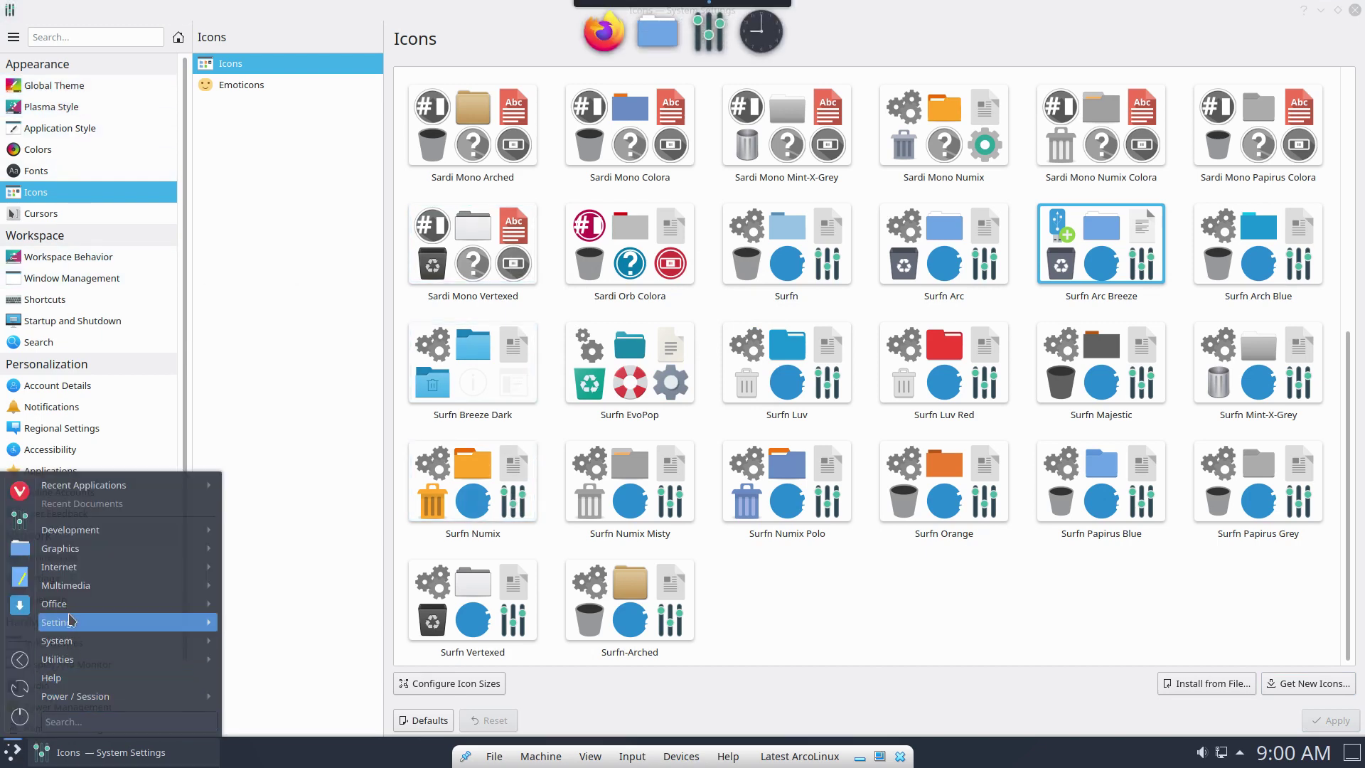
{"action": "mouse_move", "coordinate": [70, 609]}
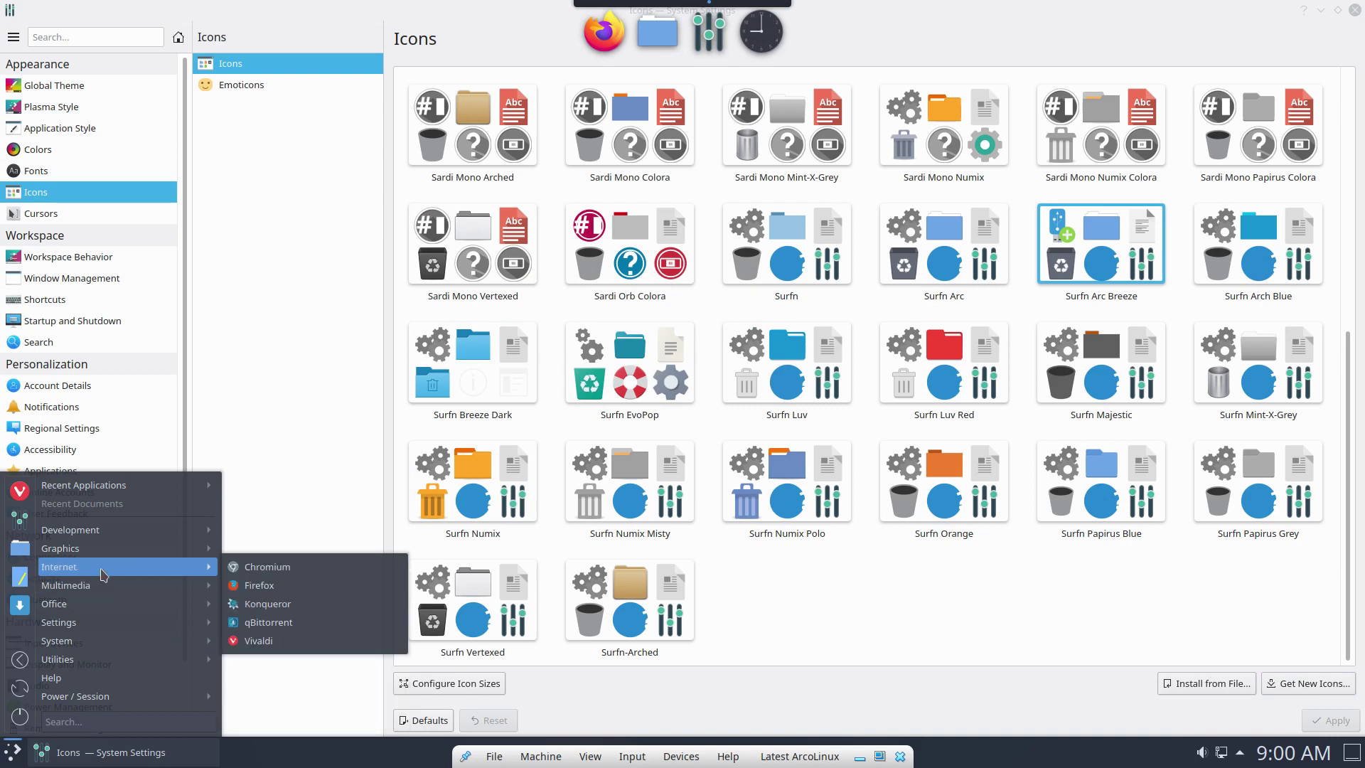
{"action": "mouse_move", "coordinate": [120, 553]}
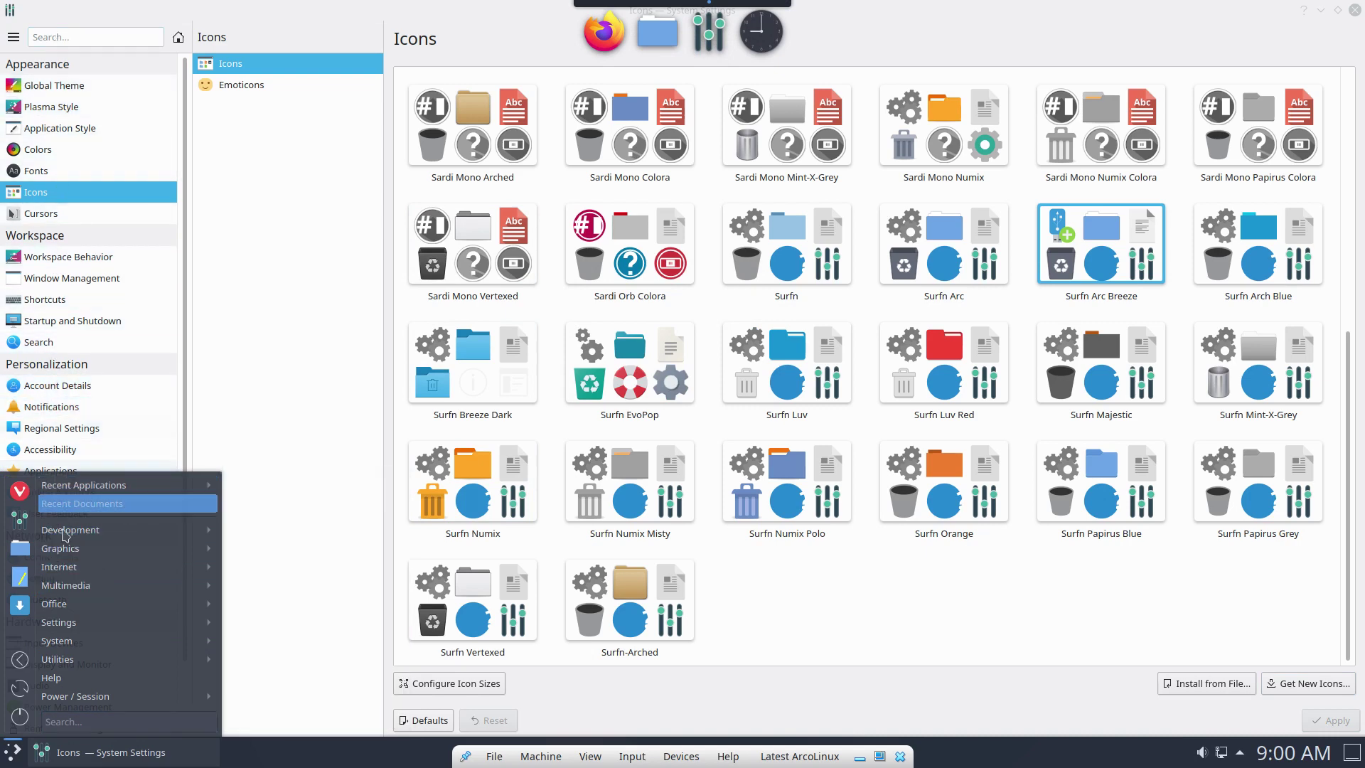
{"action": "mouse_move", "coordinate": [64, 535]}
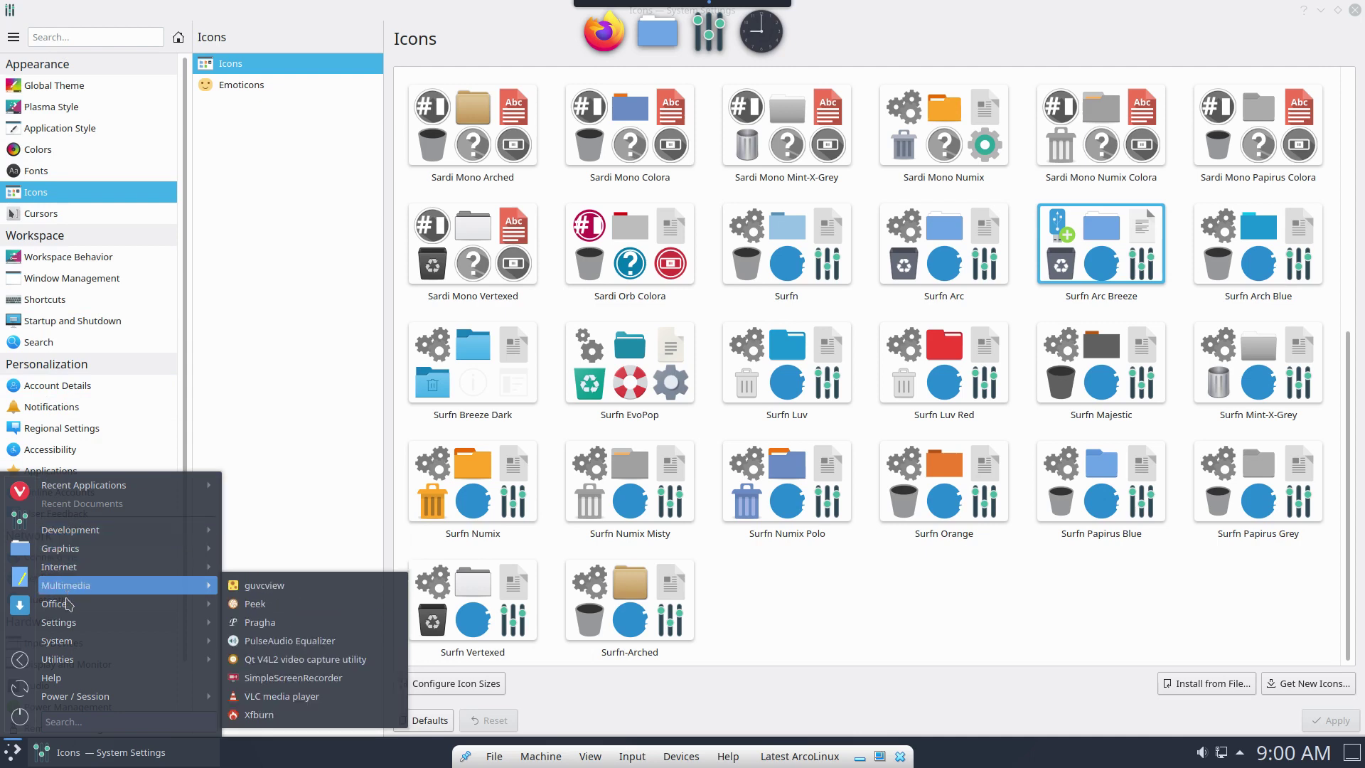
{"action": "mouse_move", "coordinate": [72, 639]}
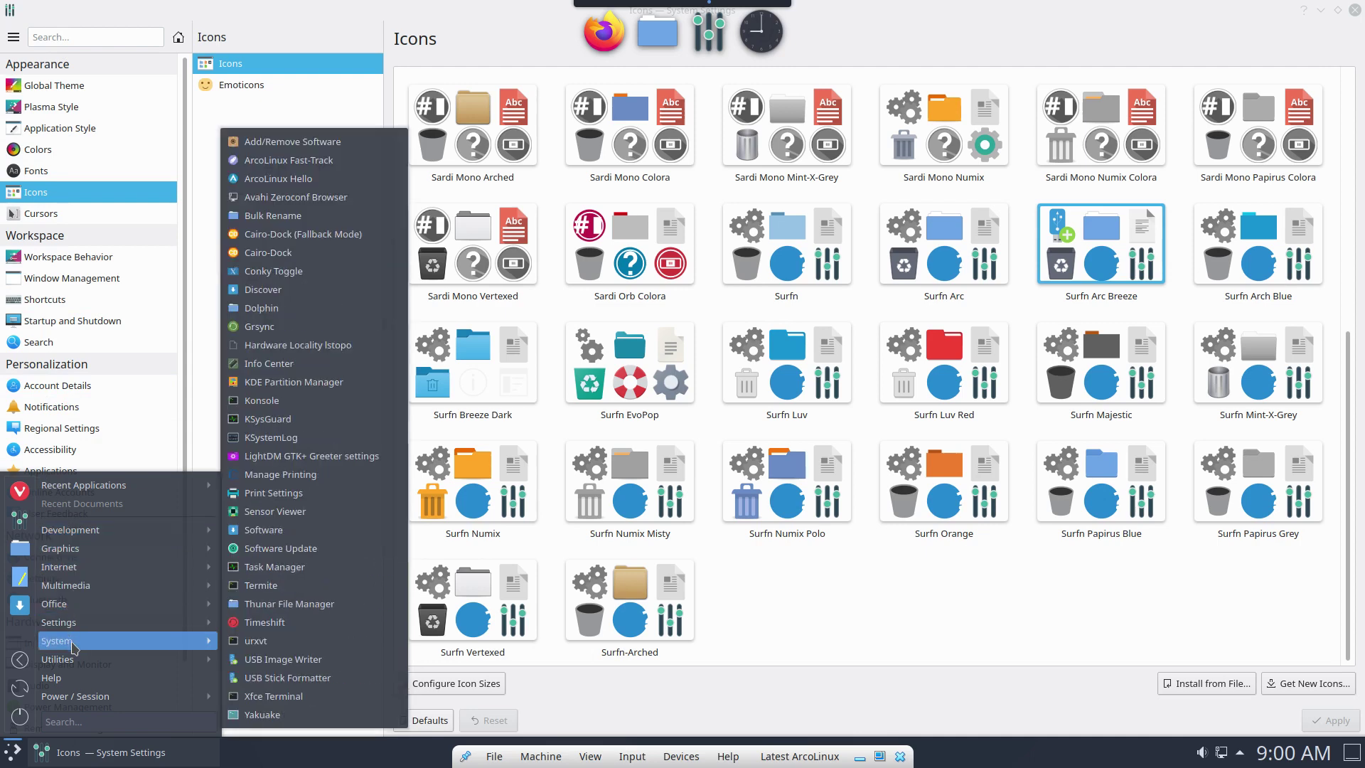
{"action": "mouse_move", "coordinate": [75, 668]}
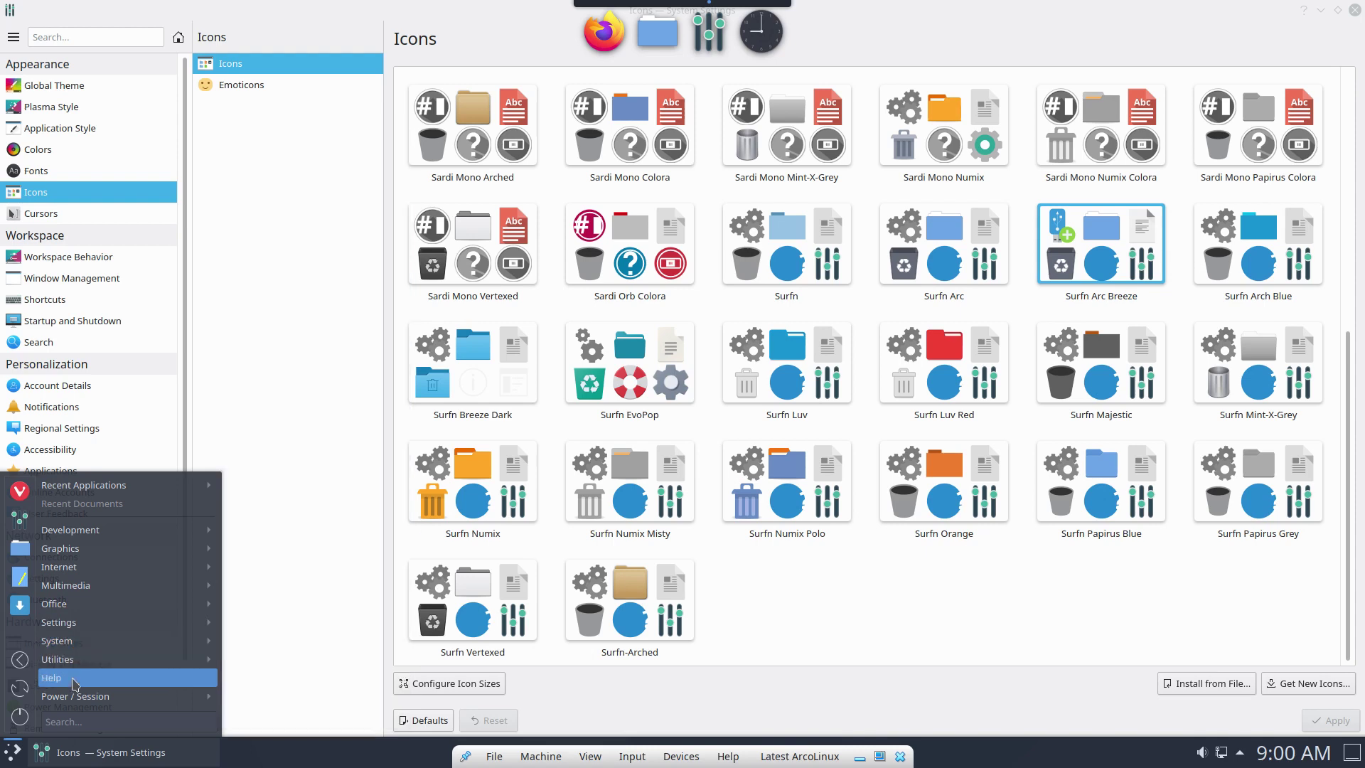
{"action": "mouse_move", "coordinate": [75, 698]}
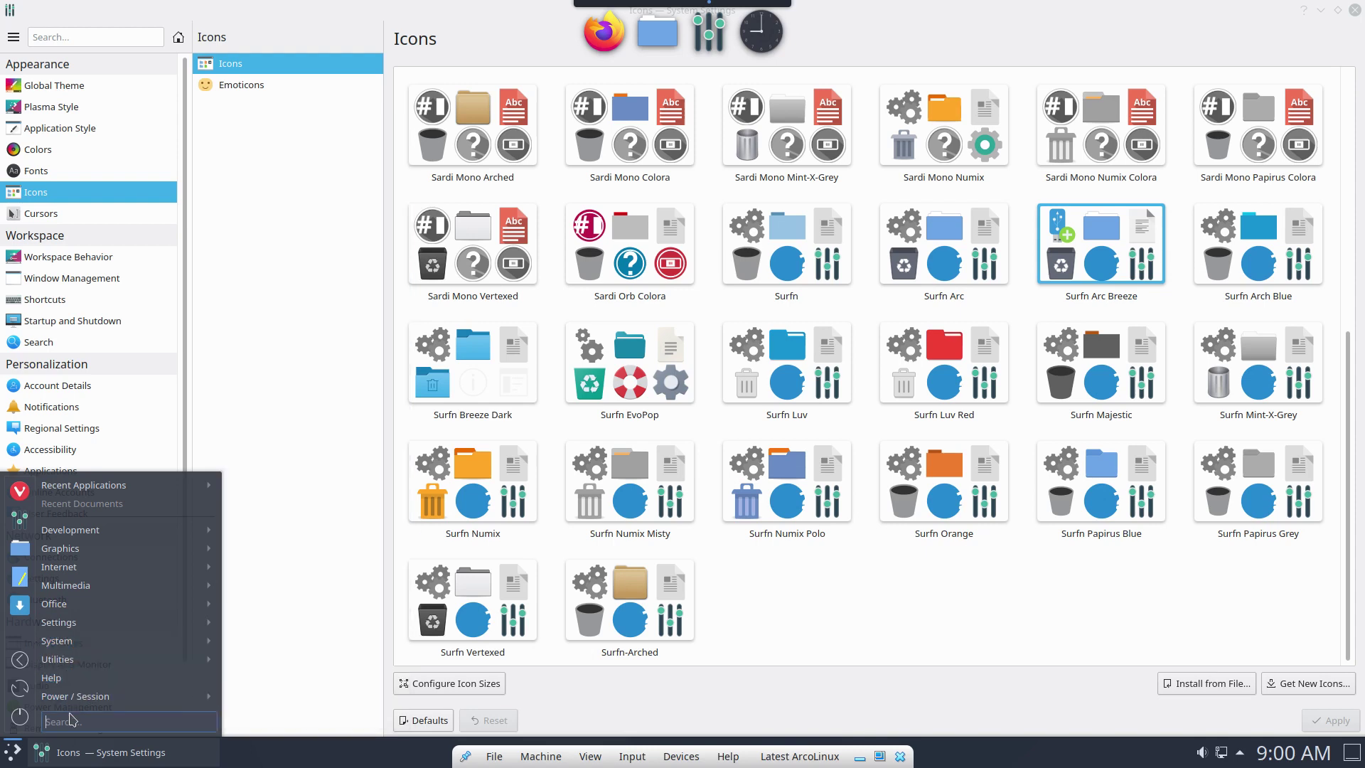
{"action": "left_click", "coordinate": [257, 300]}
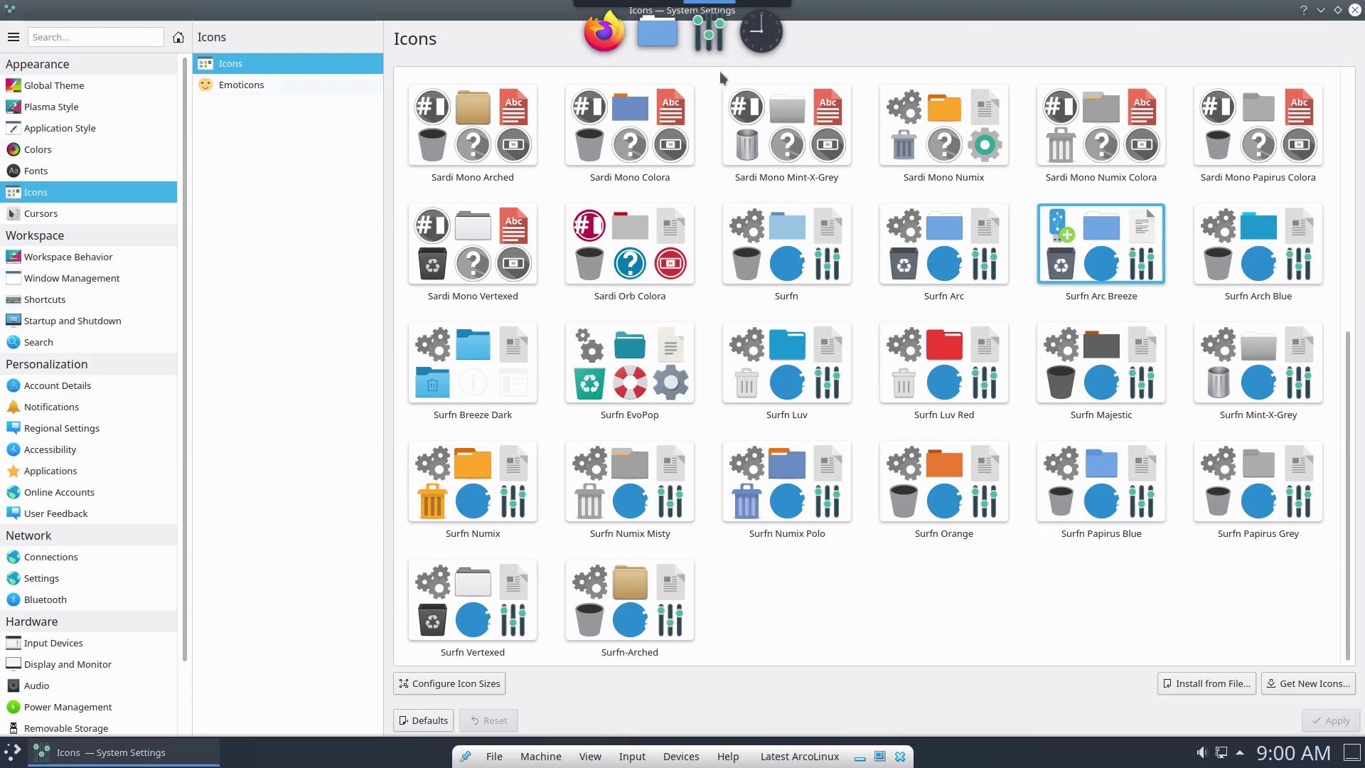
Close System Settings, relaunch it from the menu and scroll through its overview.
{"action": "left_click", "coordinate": [1337, 10]}
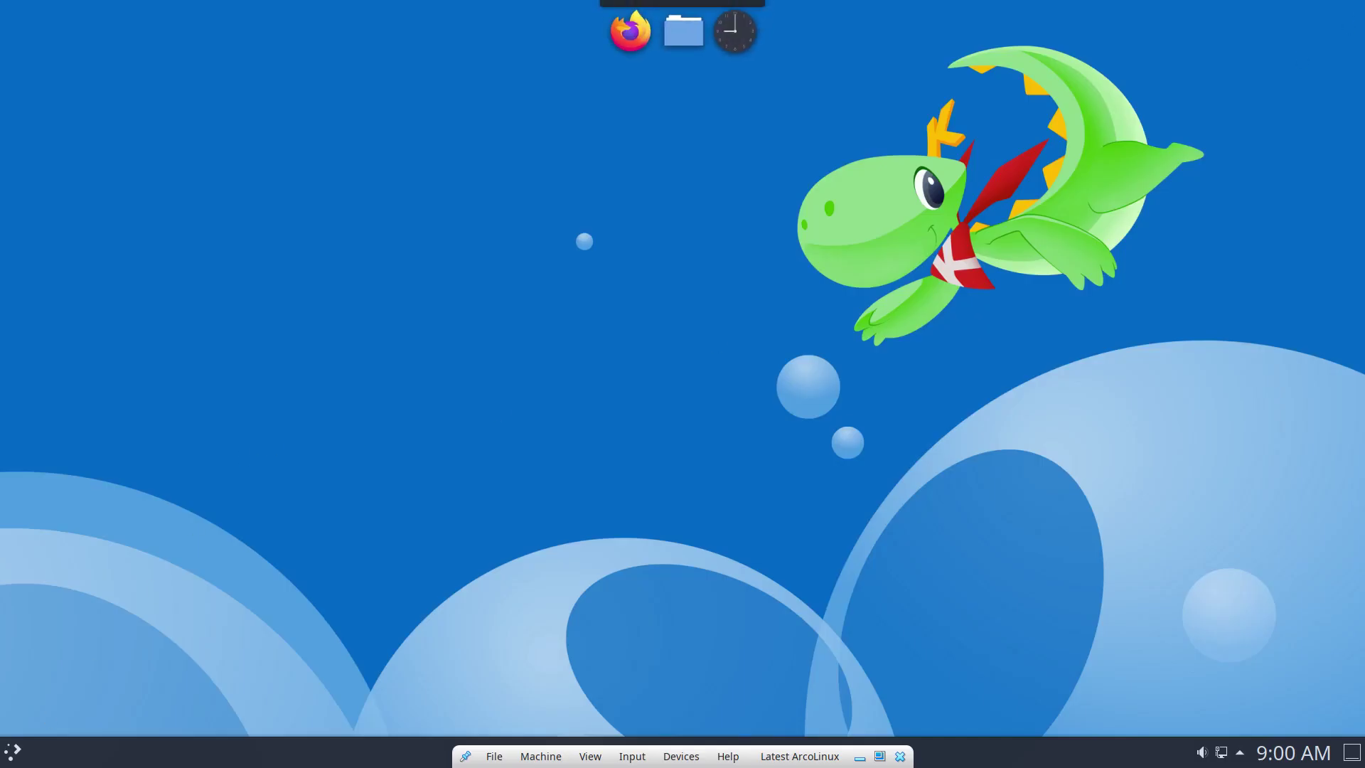
{"action": "left_click", "coordinate": [13, 752]}
{"action": "left_click", "coordinate": [43, 519]}
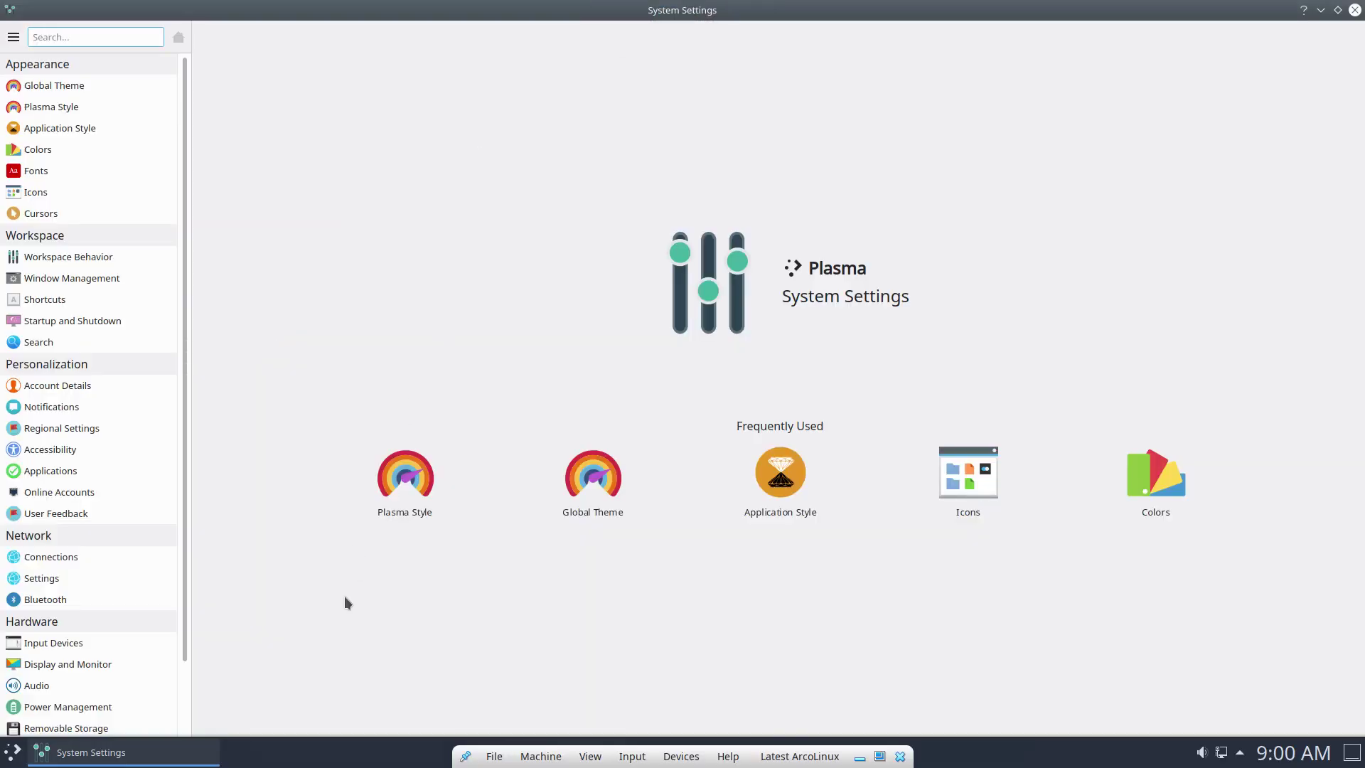
{"action": "scroll", "coordinate": [129, 694], "scroll_direction": "down", "scroll_amount": 3}
{"action": "scroll", "coordinate": [117, 682], "scroll_direction": "up", "scroll_amount": 3}
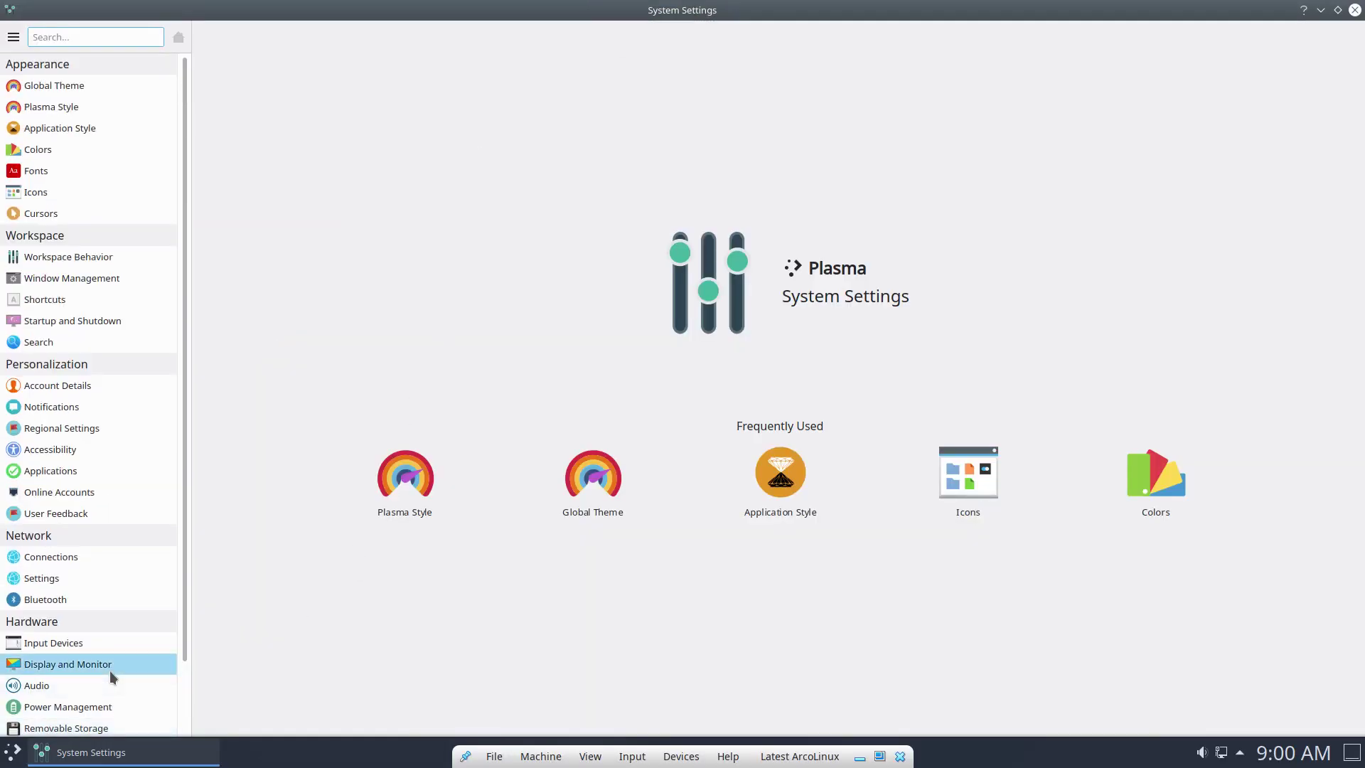
Close System Settings and show the launcher's Power / Session options.
{"action": "left_click", "coordinate": [1354, 10]}
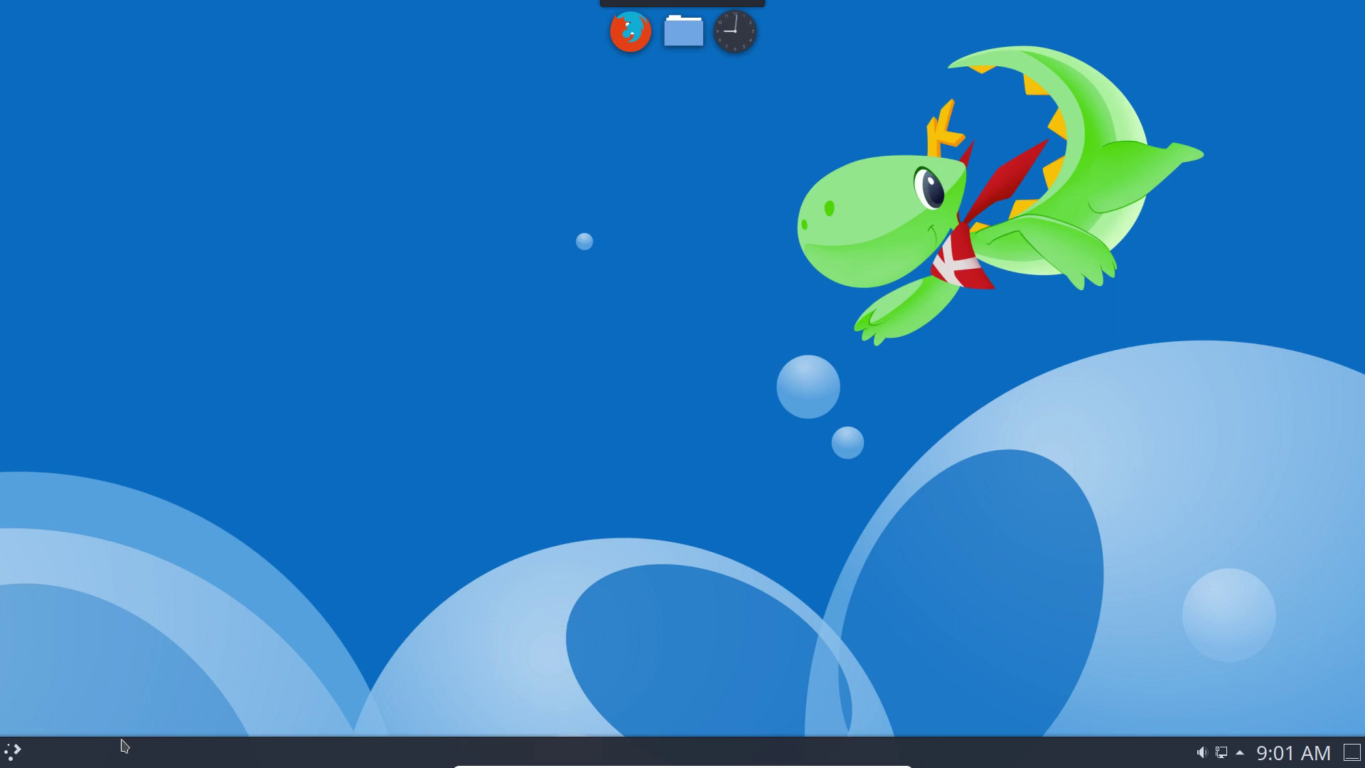
{"action": "left_click", "coordinate": [13, 754]}
{"action": "mouse_move", "coordinate": [74, 701]}
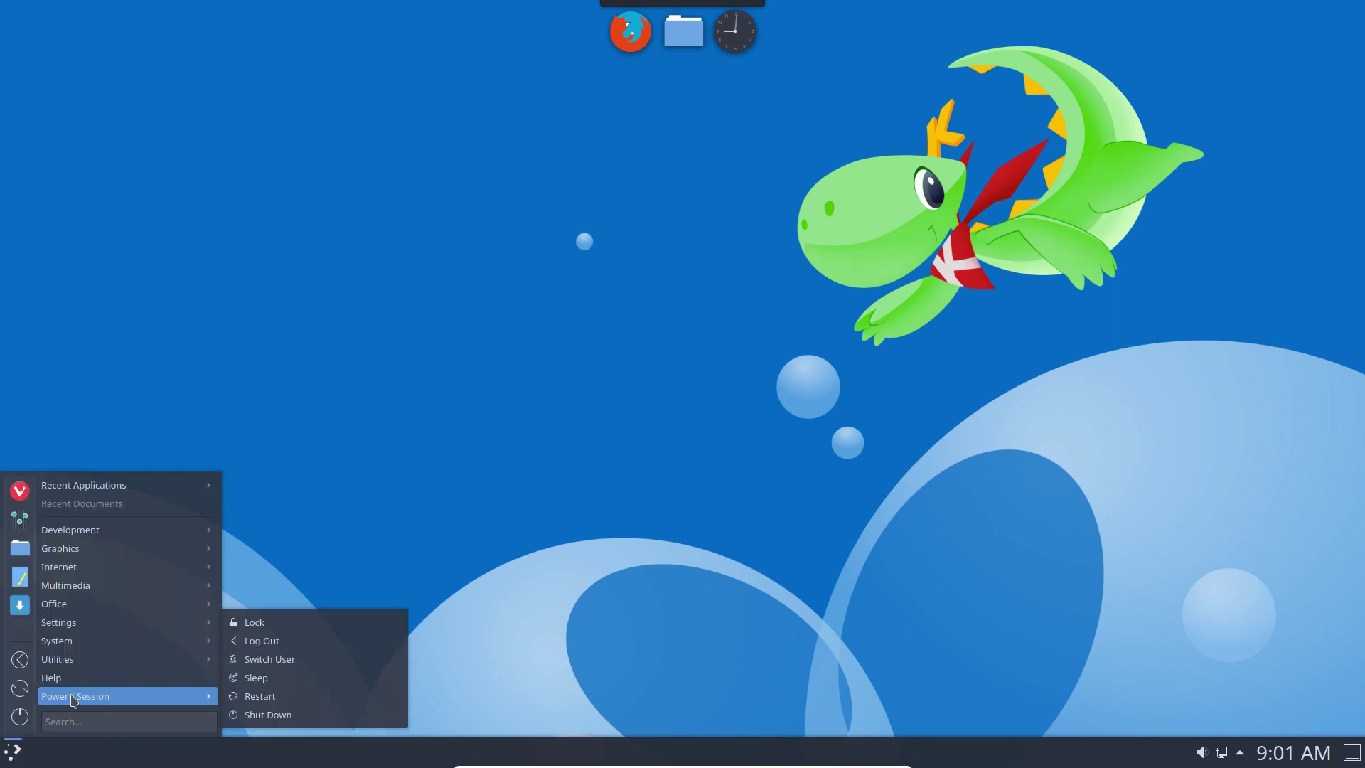